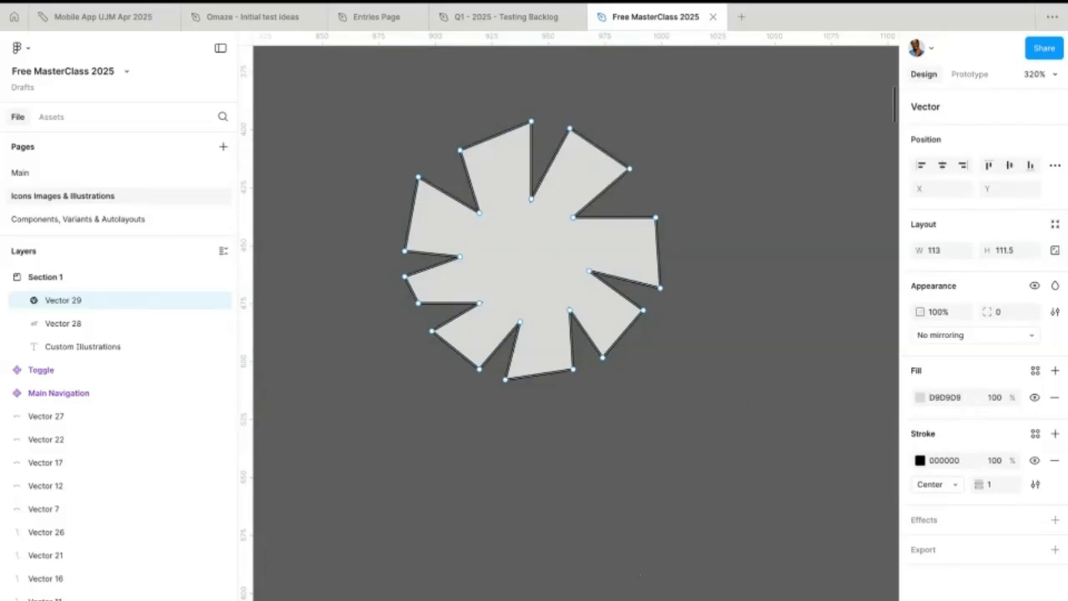
- Bend the outer points of the spiky flower shape into curves to form rounded petals, and finish editing the vector
{"action": "scroll", "coordinate": [464, 341], "scroll_direction": "up", "scroll_amount": 2}
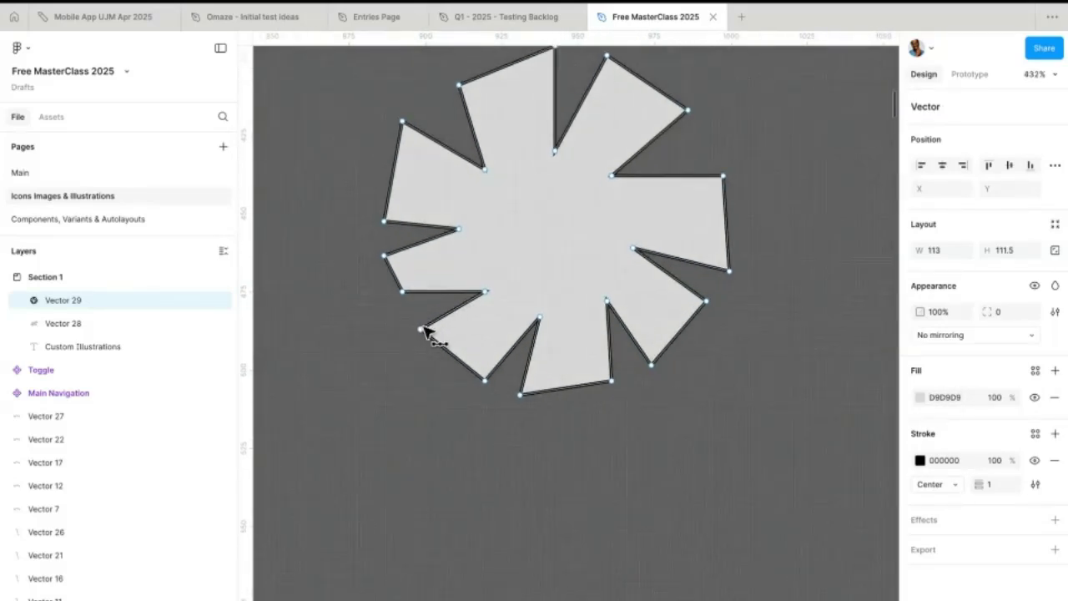
{"action": "left_click_drag", "start_coordinate": [420, 329], "coordinate": [423, 332]}
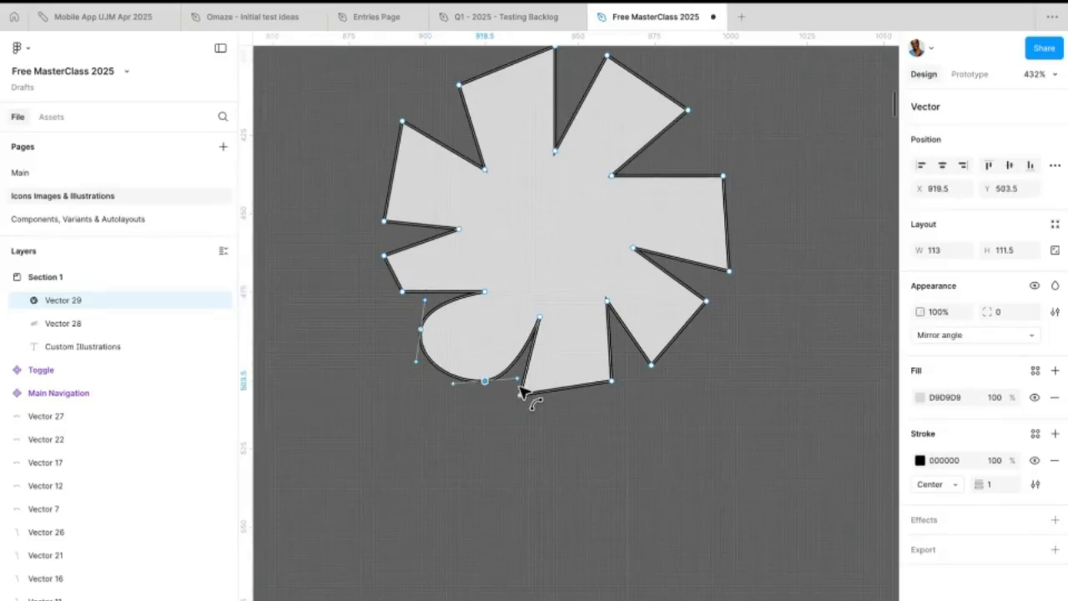
{"action": "left_click_drag", "start_coordinate": [519, 395], "coordinate": [521, 403]}
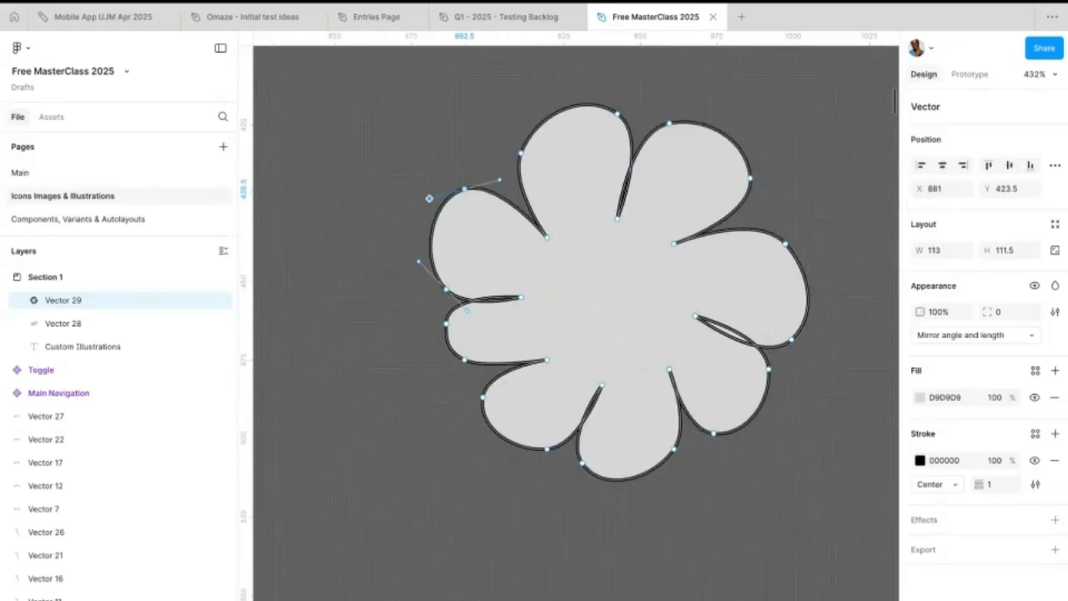
{"action": "key", "text": "ctrl+a"}
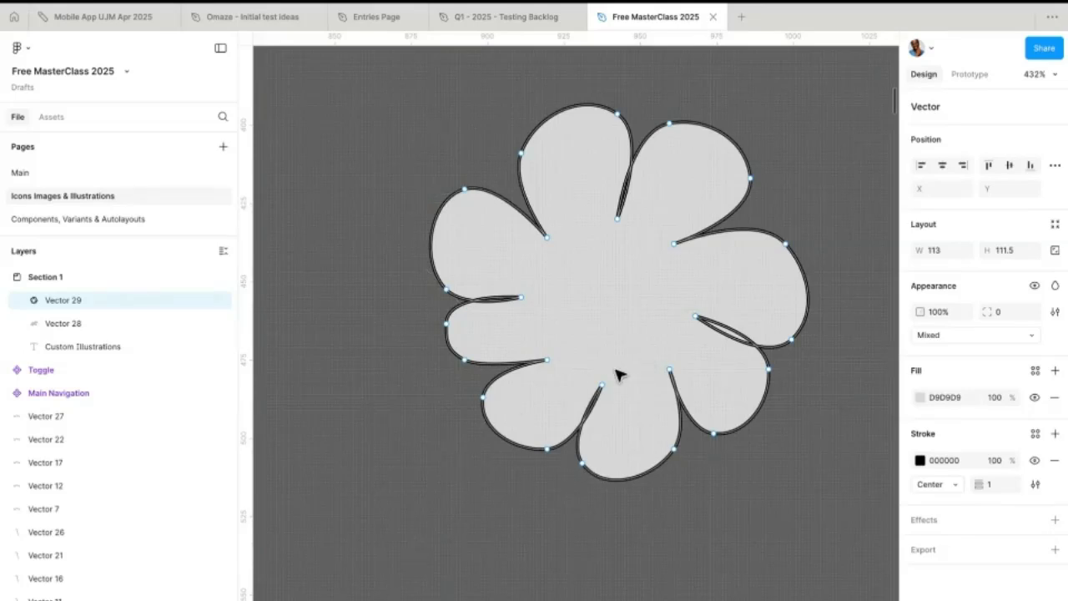
{"action": "key", "text": "Escape"}
{"action": "key", "text": "Escape"}
- Change the flower outline's stroke colour to the pinkish purple D555CD
{"action": "left_click", "coordinate": [628, 290]}
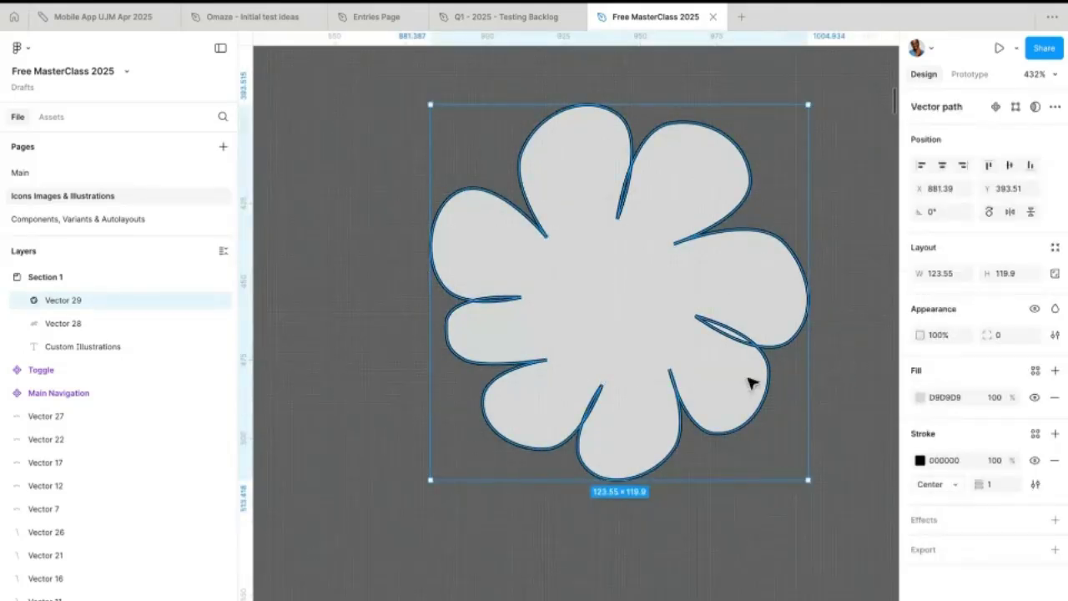
{"action": "scroll", "coordinate": [660, 336], "scroll_direction": "down", "scroll_amount": 3}
{"action": "left_click", "coordinate": [919, 459]}
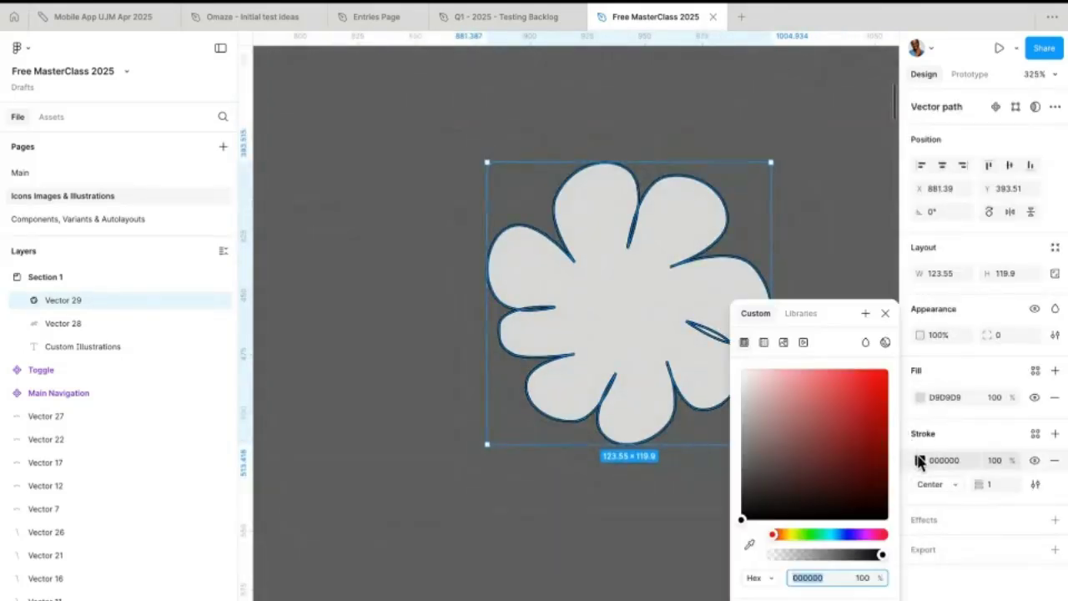
{"action": "mouse_move", "coordinate": [810, 424]}
{"action": "left_mouse_down"}
{"action": "mouse_move", "coordinate": [820, 409]}
{"action": "mouse_move", "coordinate": [865, 405]}
{"action": "mouse_move", "coordinate": [839, 387]}
{"action": "mouse_move", "coordinate": [829, 393]}
{"action": "left_mouse_up"}
{"action": "left_click", "coordinate": [867, 535]}
{"action": "left_click", "coordinate": [538, 481]}
{"action": "scroll", "coordinate": [547, 461], "scroll_direction": "right", "scroll_amount": 2}
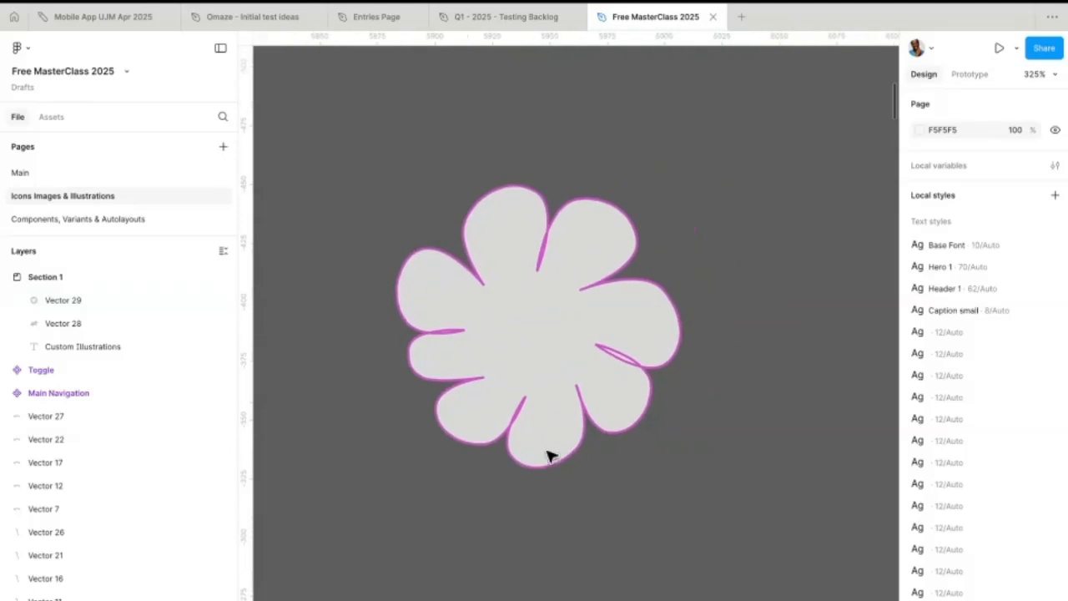
- Draw a circle of about 28 × 28 with the Ellipse tool and place it in the middle of the flower
{"action": "scroll", "coordinate": [539, 341], "scroll_direction": "down", "scroll_amount": 5}
{"action": "scroll", "coordinate": [492, 342], "scroll_direction": "up", "scroll_amount": 4}
{"action": "scroll", "coordinate": [489, 342], "scroll_direction": "up", "scroll_amount": 3}
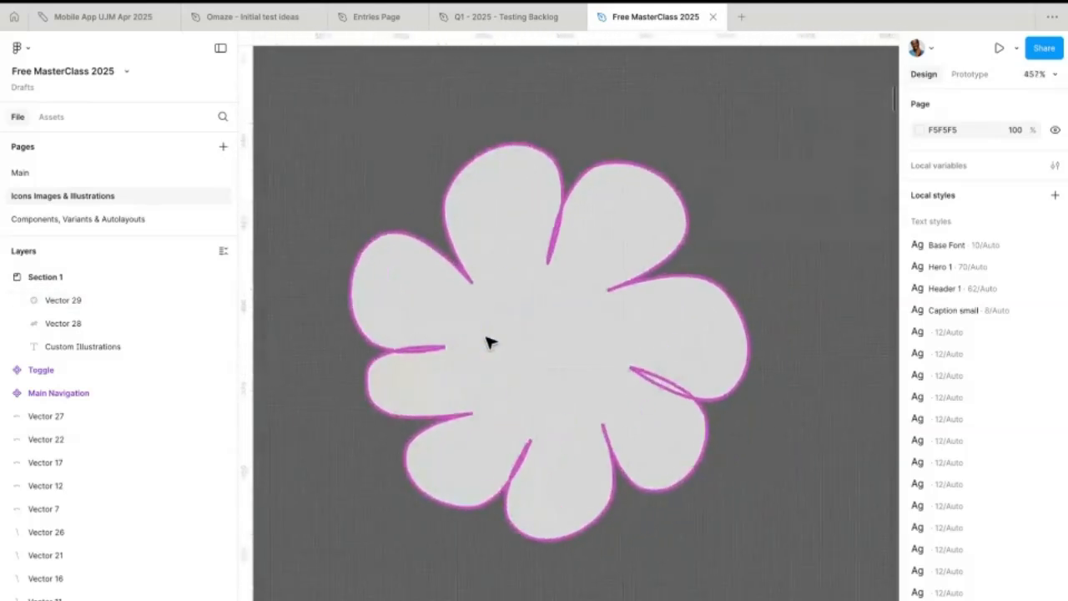
{"action": "scroll", "coordinate": [540, 339], "scroll_direction": "up", "scroll_amount": 3}
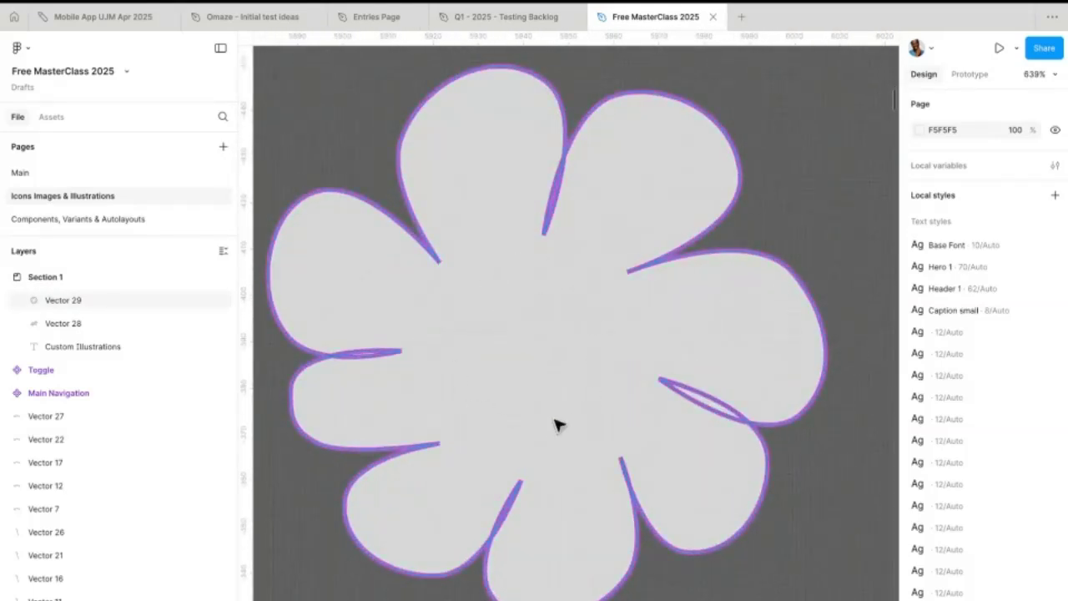
{"action": "scroll", "coordinate": [563, 420], "scroll_direction": "down", "scroll_amount": 4}
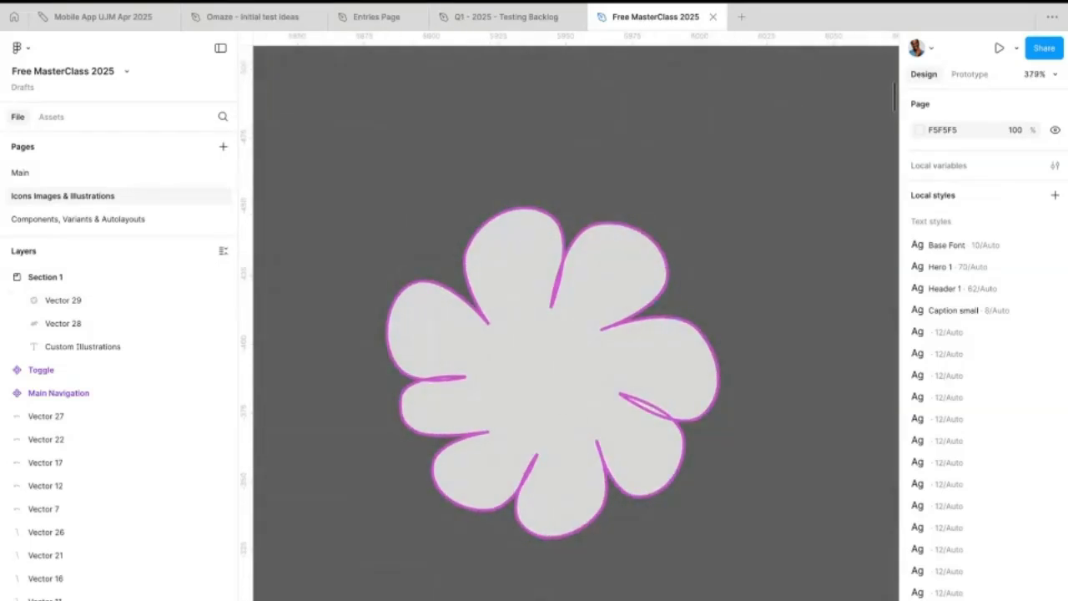
{"action": "left_click", "coordinate": [501, 566]}
{"action": "left_click_drag", "start_coordinate": [511, 350], "coordinate": [599, 439]}
{"action": "left_click_drag", "start_coordinate": [548, 390], "coordinate": [542, 378]}
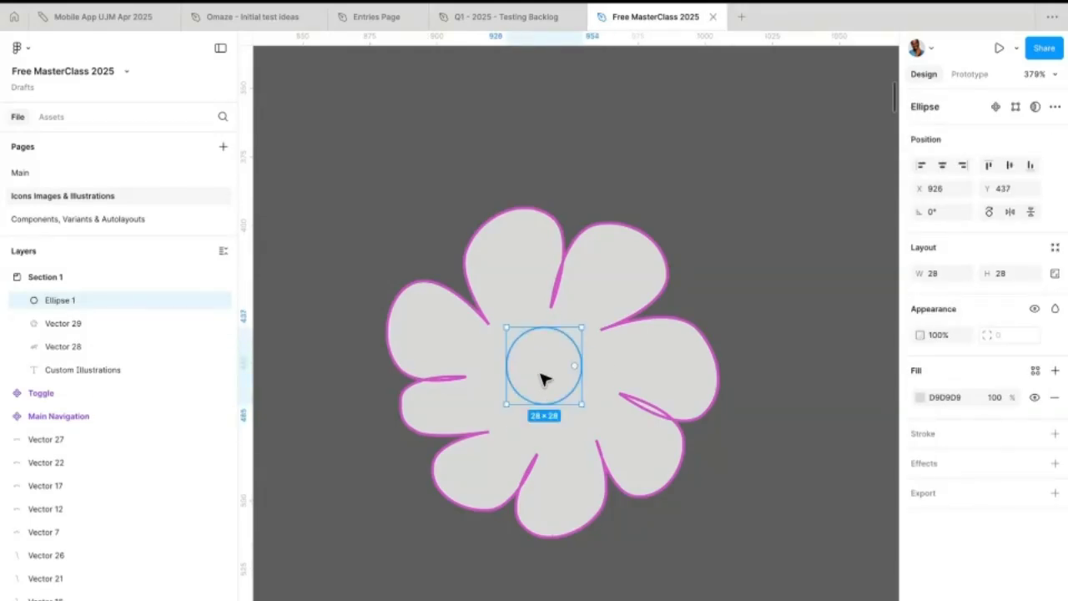
- Fill the centre circle with yellow EEC719, enlarge it to about 38 × 38 and recentre it on the flower
{"action": "left_click", "coordinate": [920, 397]}
{"action": "left_click", "coordinate": [786, 533]}
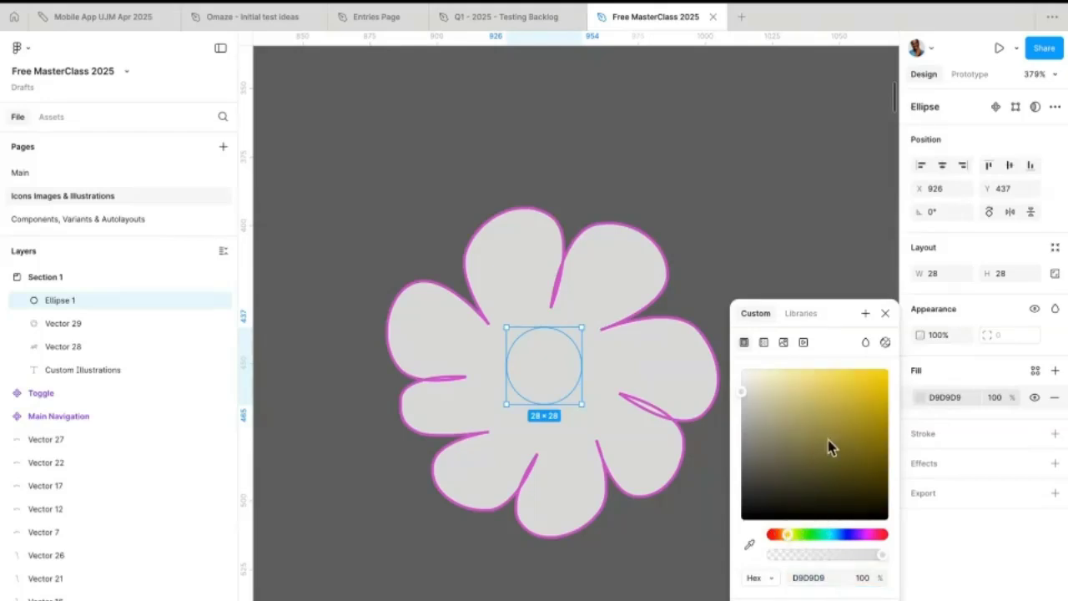
{"action": "left_click_drag", "start_coordinate": [829, 446], "coordinate": [872, 379]}
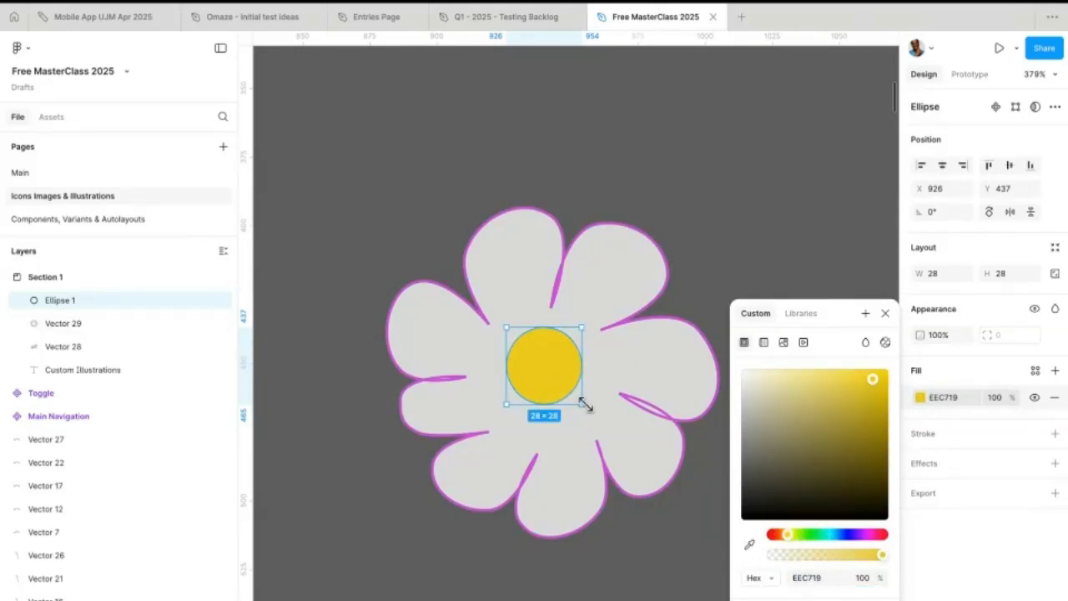
{"action": "left_click_drag", "start_coordinate": [584, 404], "coordinate": [598, 417]}
{"action": "left_click_drag", "start_coordinate": [551, 374], "coordinate": [550, 380]}
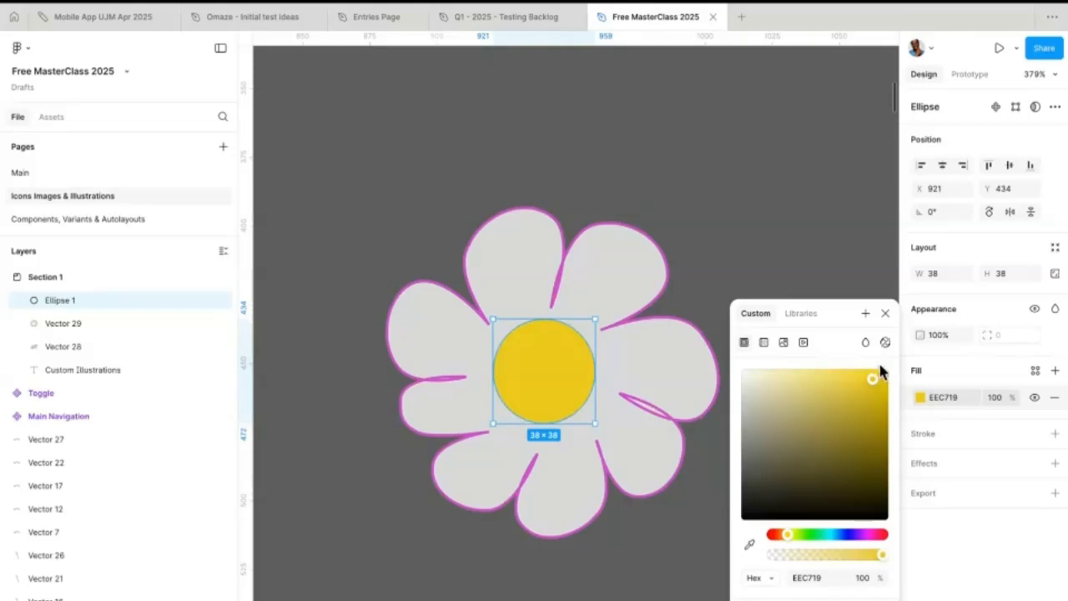
{"action": "left_click", "coordinate": [883, 313]}
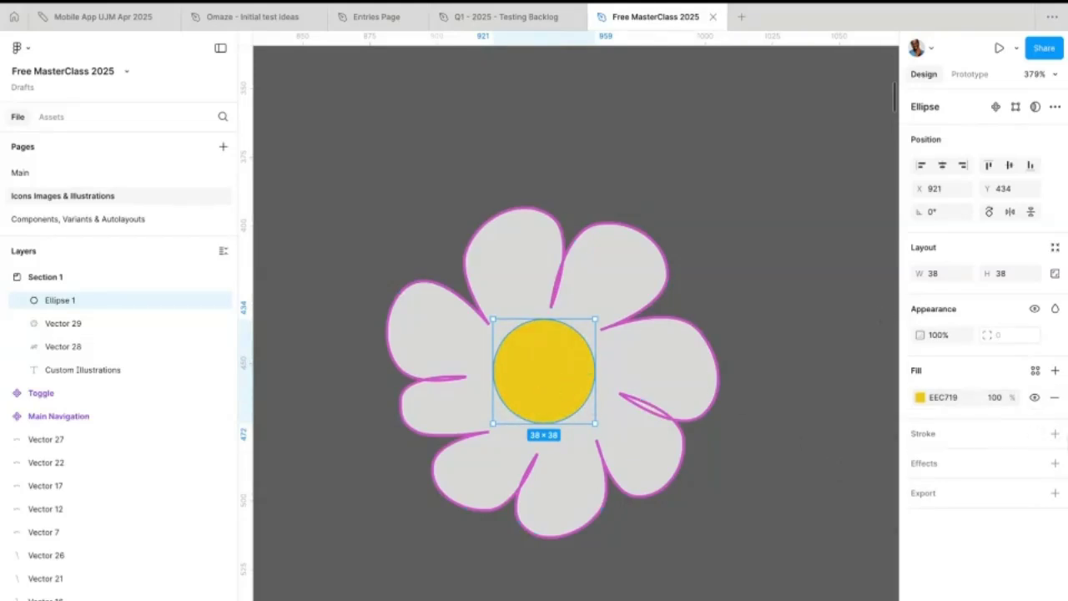
- Add a stroke to the yellow circle and give it the petal outline's colour, D555CD
{"action": "left_click", "coordinate": [1055, 434]}
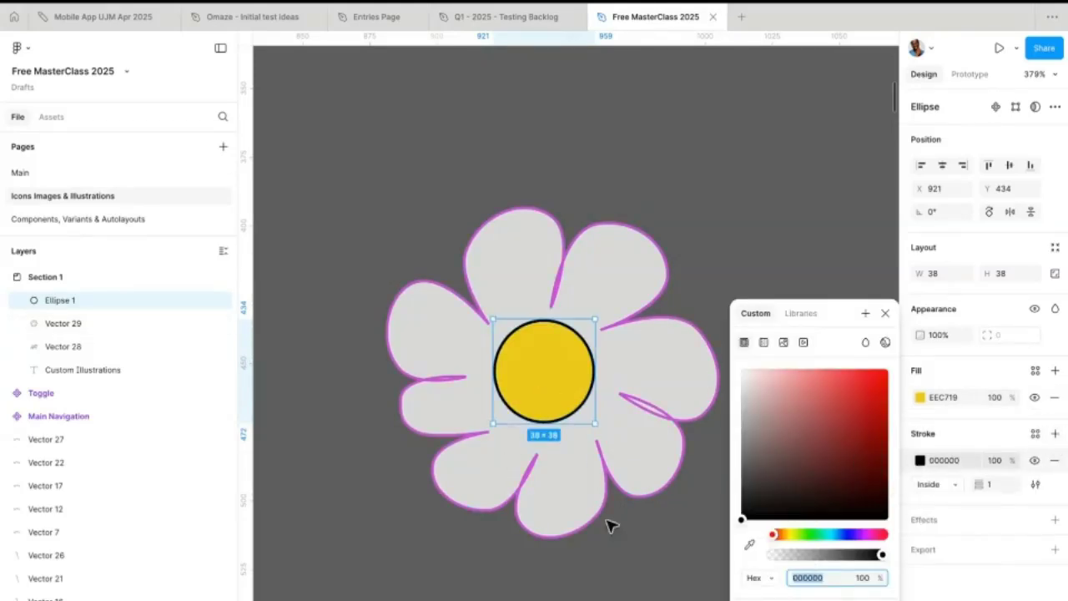
{"action": "scroll", "coordinate": [589, 432], "scroll_direction": "up", "scroll_amount": 5}
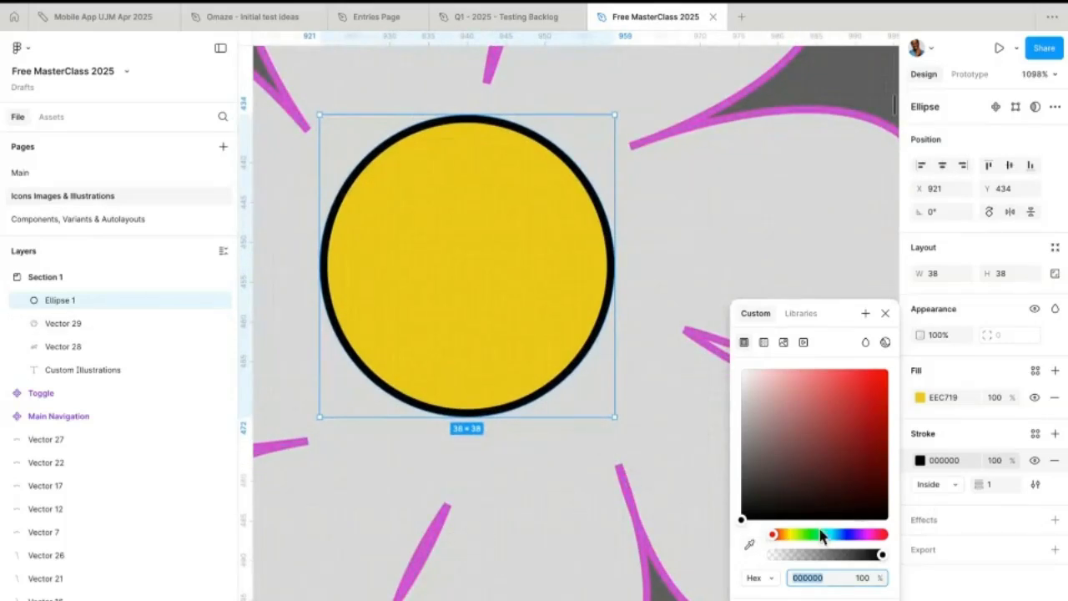
{"action": "left_click", "coordinate": [642, 571]}
{"action": "left_click", "coordinate": [954, 460]}
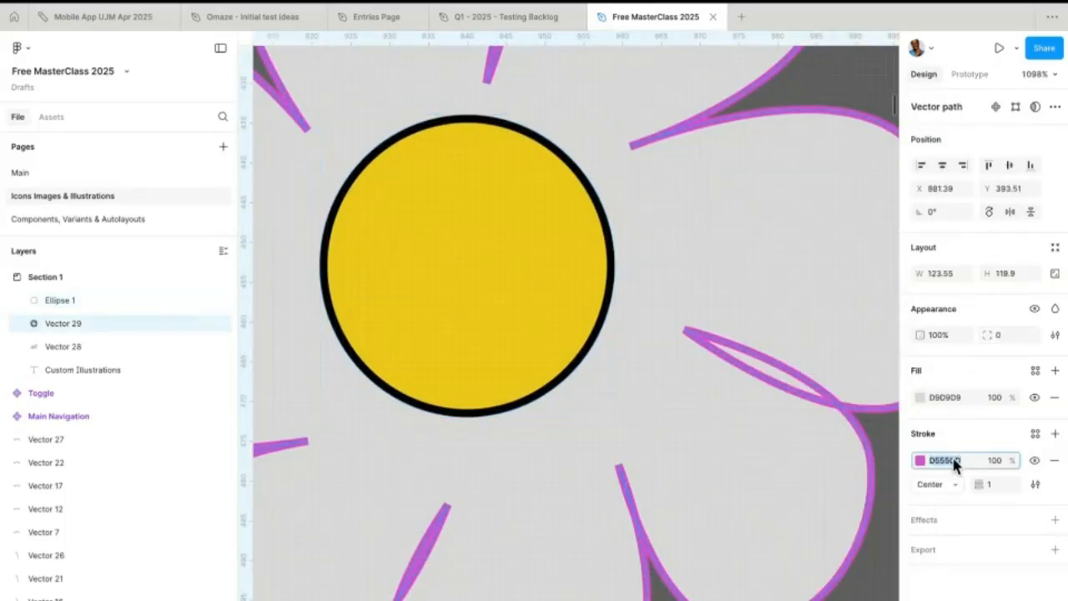
{"action": "left_click", "coordinate": [567, 342]}
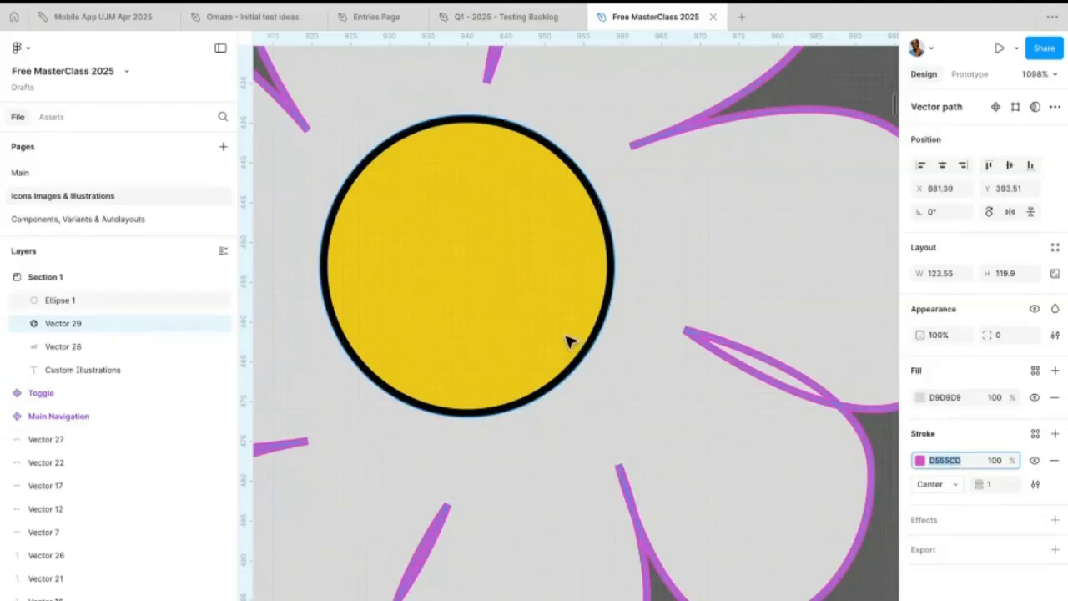
{"action": "left_click", "coordinate": [958, 464]}
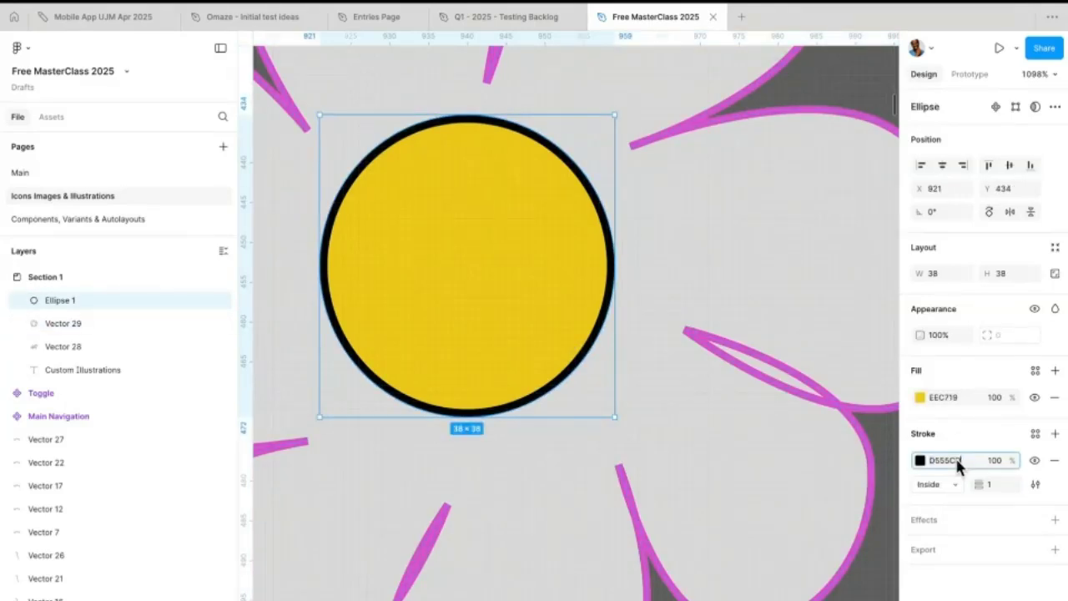
{"action": "key", "text": "Return"}
{"action": "scroll", "coordinate": [701, 363], "scroll_direction": "down", "scroll_amount": 5}
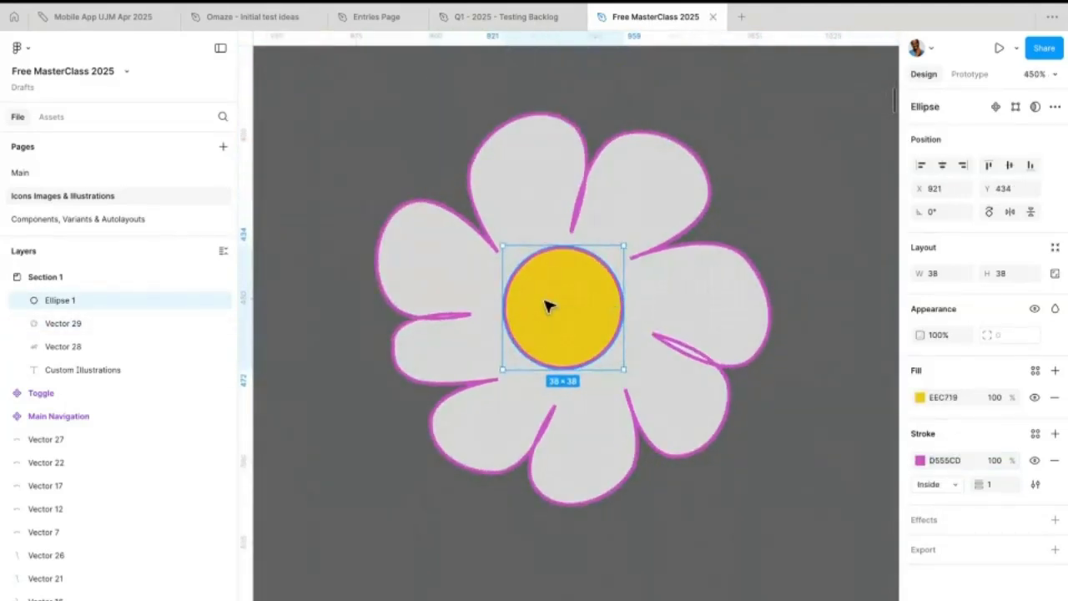
{"action": "left_click", "coordinate": [389, 387]}
- Set the yellow circle's stroke weight to 2
{"action": "left_click", "coordinate": [579, 309]}
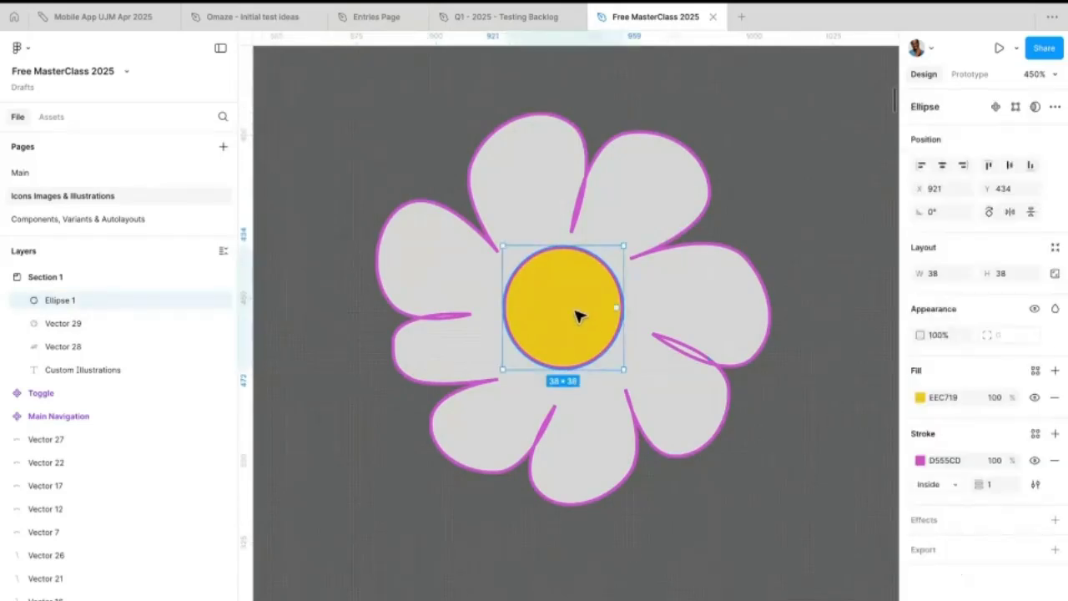
{"action": "left_click", "coordinate": [999, 480]}
{"action": "type", "text": "2"}
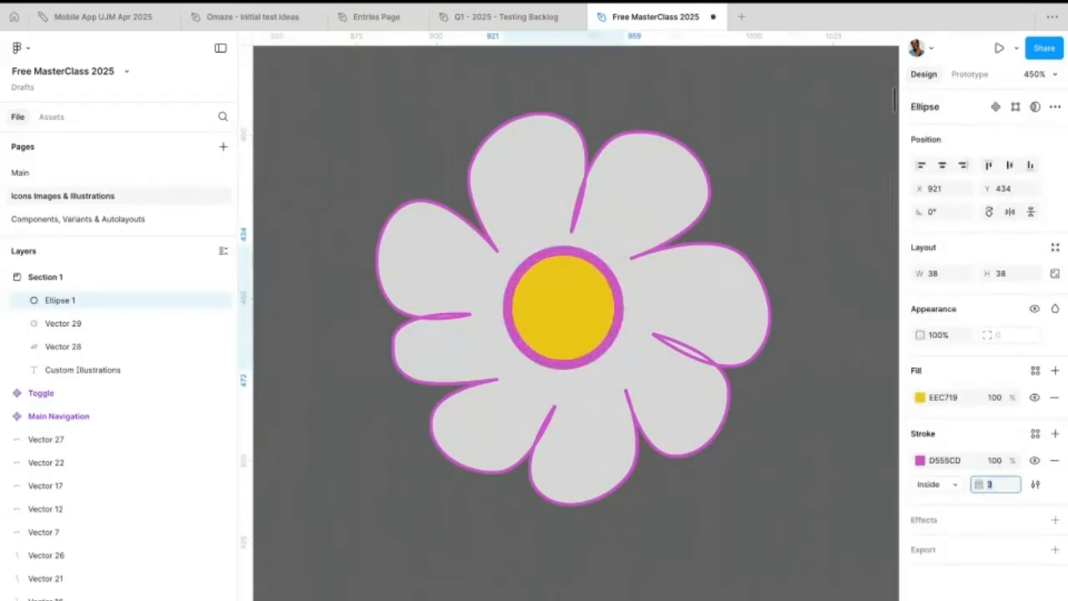
{"action": "left_click", "coordinate": [823, 458]}
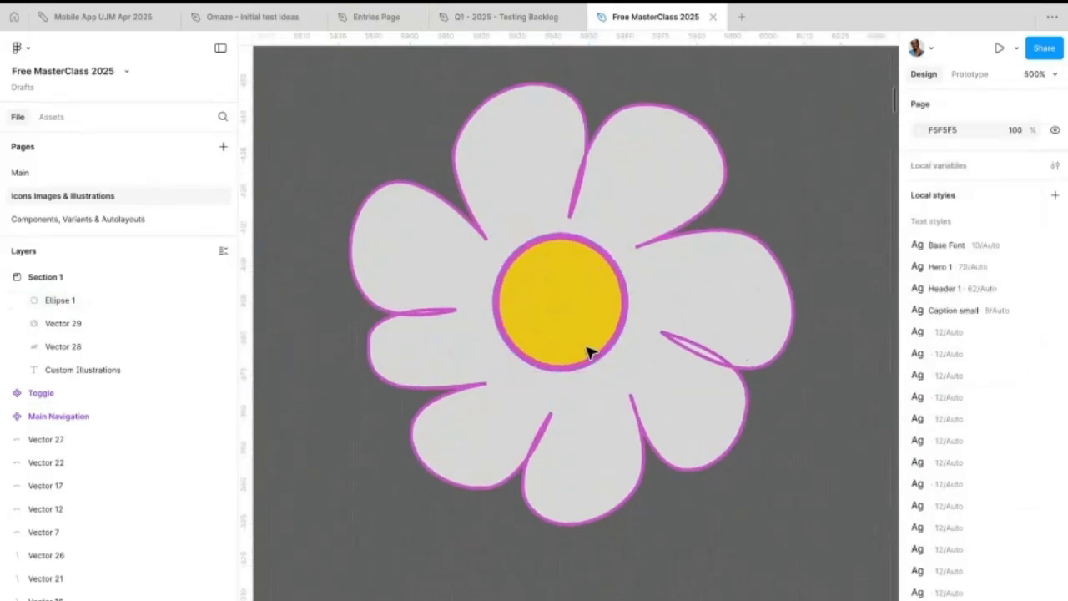
- Scatter short black freehand dashes across the yellow centre with the Pencil tool at stroke weight 3
{"action": "scroll", "coordinate": [590, 353], "scroll_direction": "up", "scroll_amount": 2}
{"action": "scroll", "coordinate": [574, 283], "scroll_direction": "down", "scroll_amount": 3}
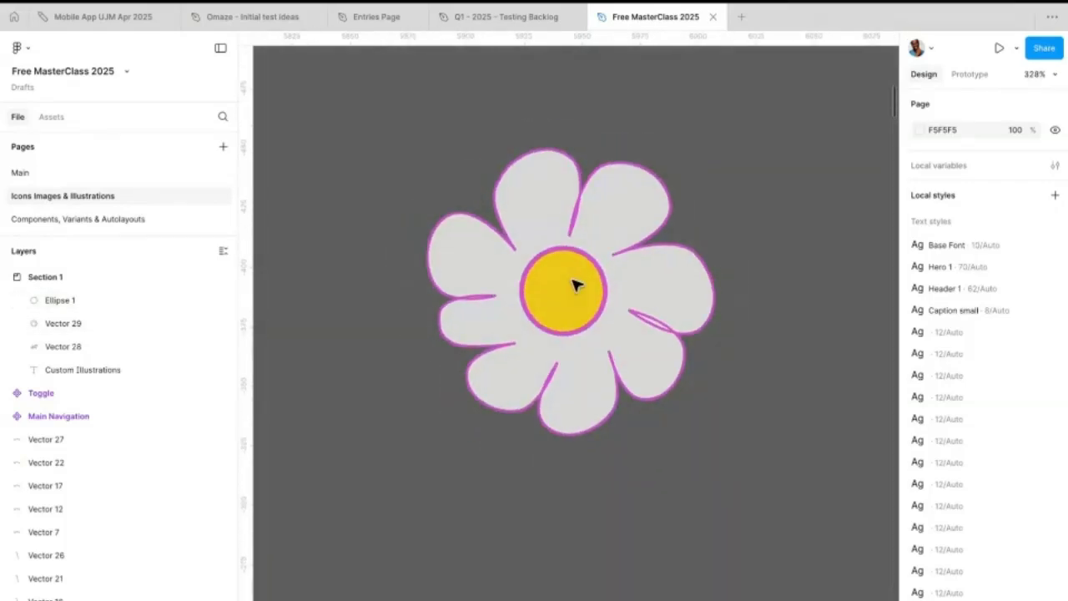
{"action": "scroll", "coordinate": [574, 283], "scroll_direction": "up", "scroll_amount": 4}
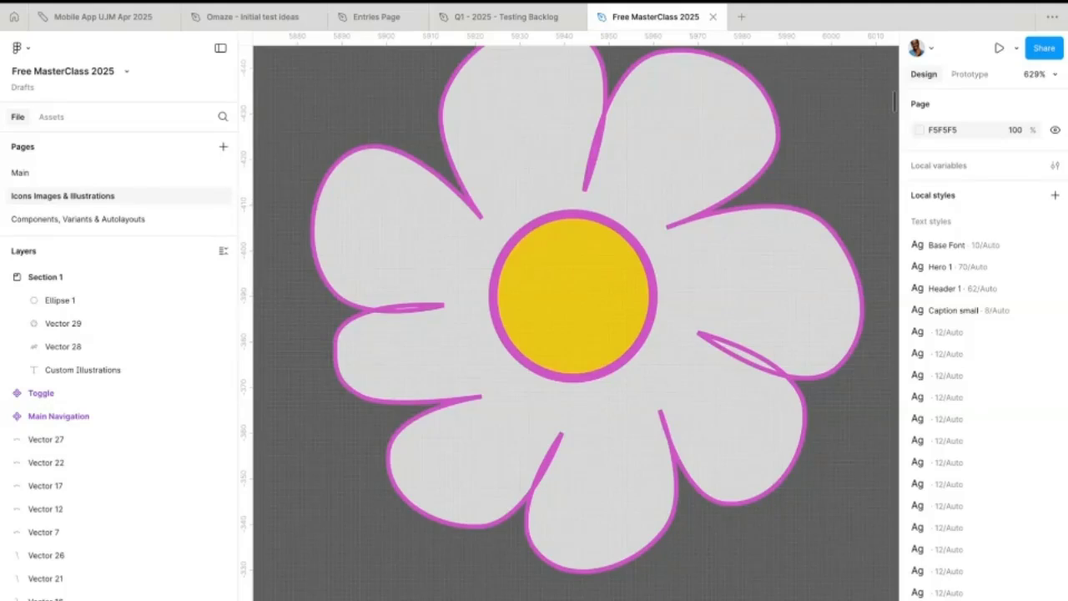
{"action": "key", "text": "shift+p"}
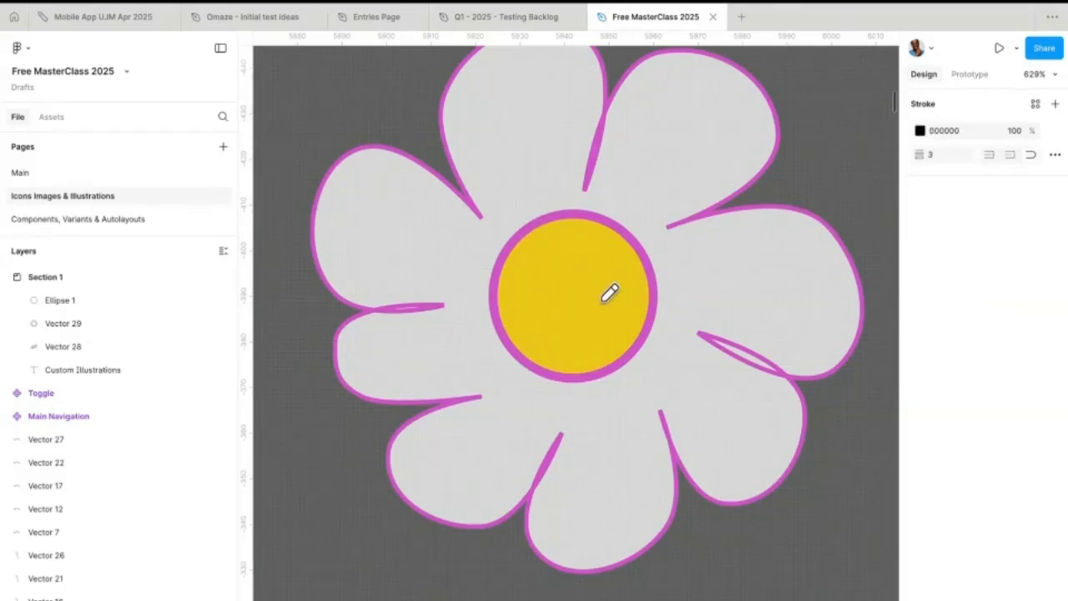
{"action": "scroll", "coordinate": [575, 274], "scroll_direction": "up", "scroll_amount": 3}
{"action": "left_click_drag", "start_coordinate": [478, 244], "coordinate": [567, 244]}
{"action": "left_click_drag", "start_coordinate": [614, 244], "coordinate": [633, 240]}
{"action": "left_click_drag", "start_coordinate": [656, 259], "coordinate": [660, 266]}
{"action": "mouse_move", "coordinate": [656, 323]}
{"action": "left_mouse_down"}
{"action": "mouse_move", "coordinate": [678, 320]}
{"action": "mouse_move", "coordinate": [632, 357]}
{"action": "left_mouse_up"}
{"action": "mouse_move", "coordinate": [624, 284]}
{"action": "left_mouse_down"}
{"action": "mouse_move", "coordinate": [548, 333]}
{"action": "mouse_move", "coordinate": [499, 326]}
{"action": "left_mouse_up"}
{"action": "left_click_drag", "start_coordinate": [514, 277], "coordinate": [510, 293]}
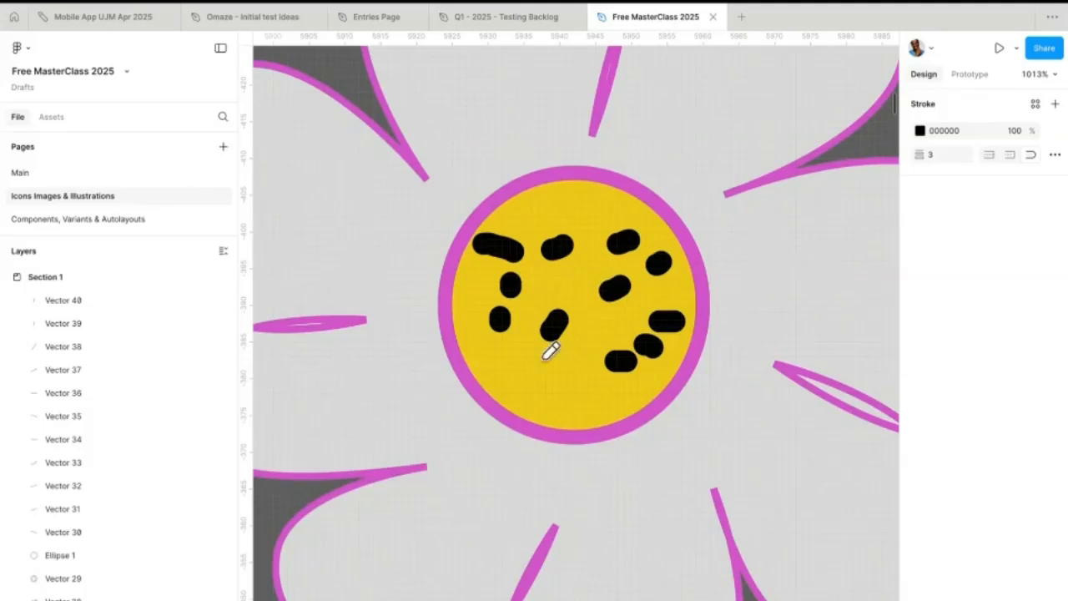
- Undo all the thick black pencil dashes on the yellow centre
{"action": "key", "text": "ctrl+z"}
{"action": "key", "text": "ctrl+z"}
{"action": "key", "text": "ctrl+z"}
{"action": "key", "text": "ctrl+z"}
{"action": "key", "text": "ctrl+z"}
{"action": "key", "text": "ctrl+z"}
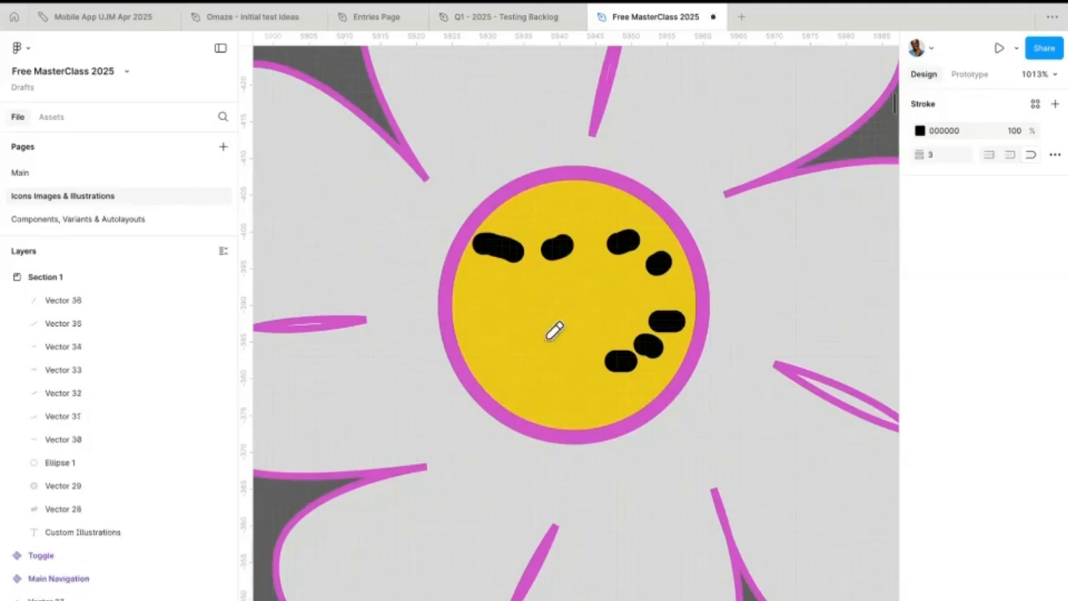
{"action": "key", "text": "ctrl+z"}
{"action": "key", "text": "ctrl+z"}
{"action": "key", "text": "ctrl+z"}
{"action": "key", "text": "ctrl+z"}
{"action": "key", "text": "ctrl+z"}
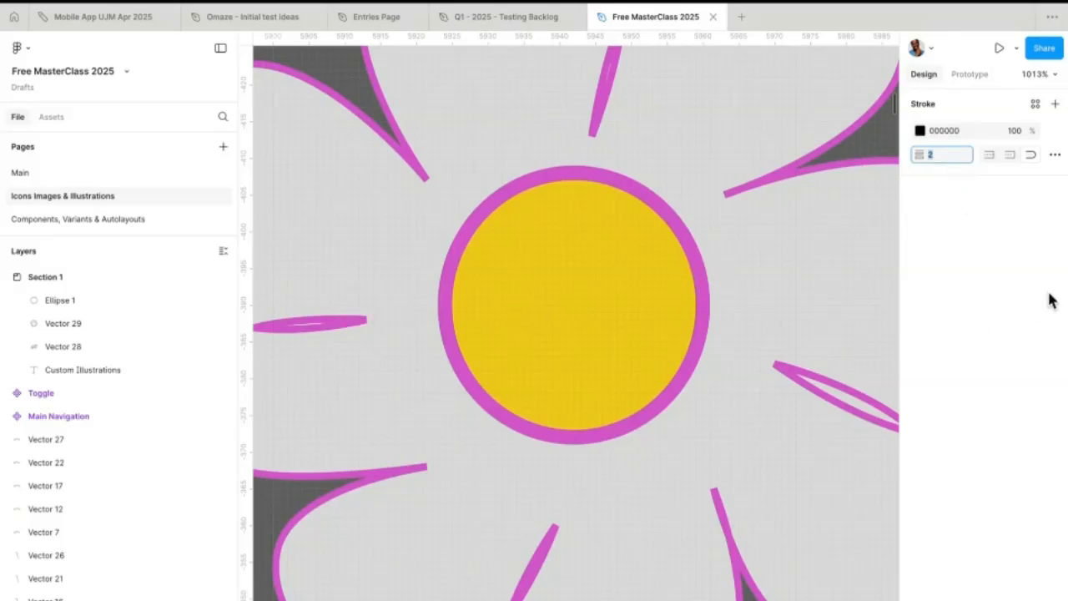
- Set the Pencil stroke weight to 1 and test it with a short vertical dash on the yellow centre, undoing the dash
{"action": "left_click_drag", "start_coordinate": [568, 227], "coordinate": [568, 252]}
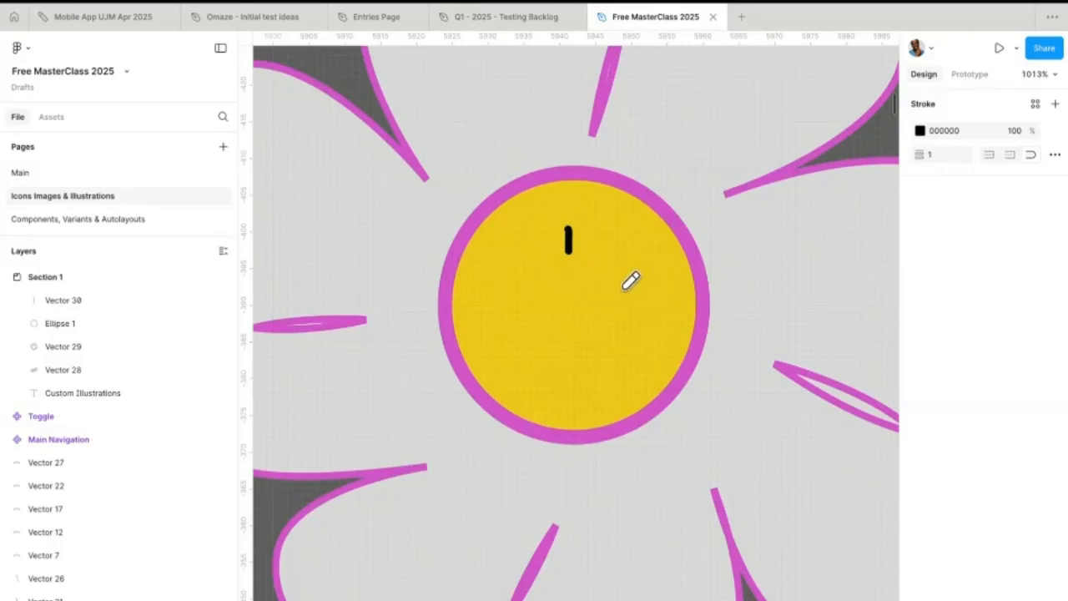
{"action": "key", "text": "ctrl+z"}
{"action": "scroll", "coordinate": [591, 248], "scroll_direction": "up", "scroll_amount": 2}
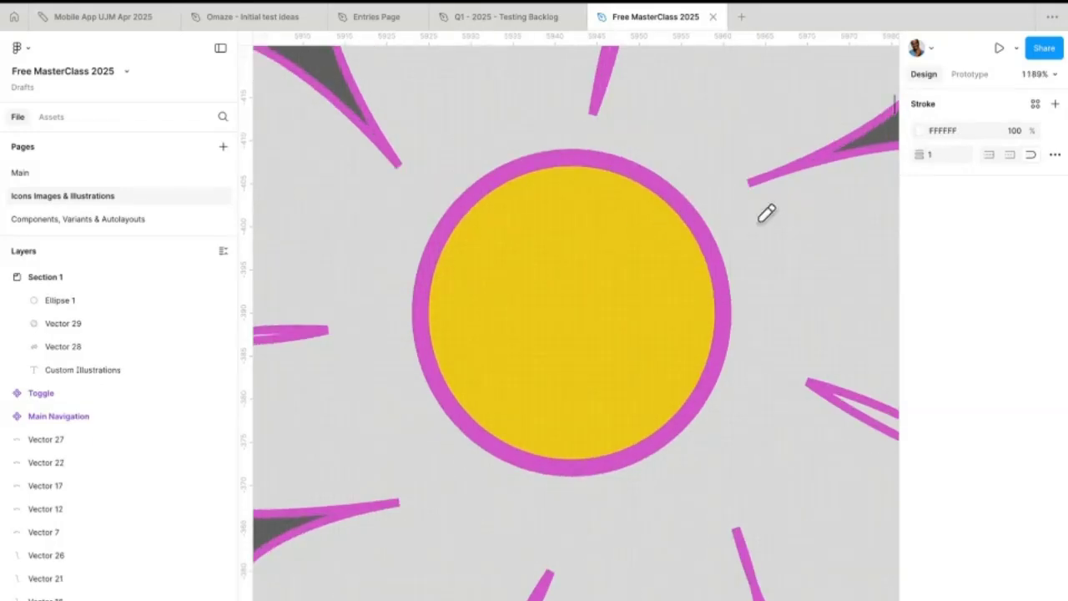
- Set the Pencil stroke colour to D555CD, the pinkish purple already used on the page
{"action": "left_click", "coordinate": [921, 131]}
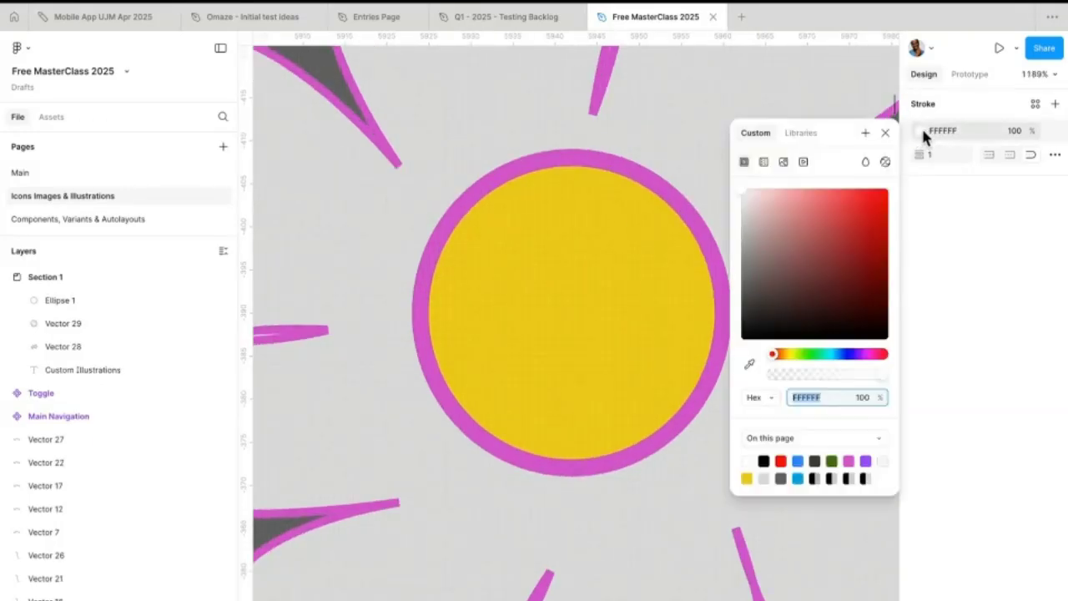
{"action": "left_click", "coordinate": [748, 364]}
{"action": "left_click", "coordinate": [849, 461]}
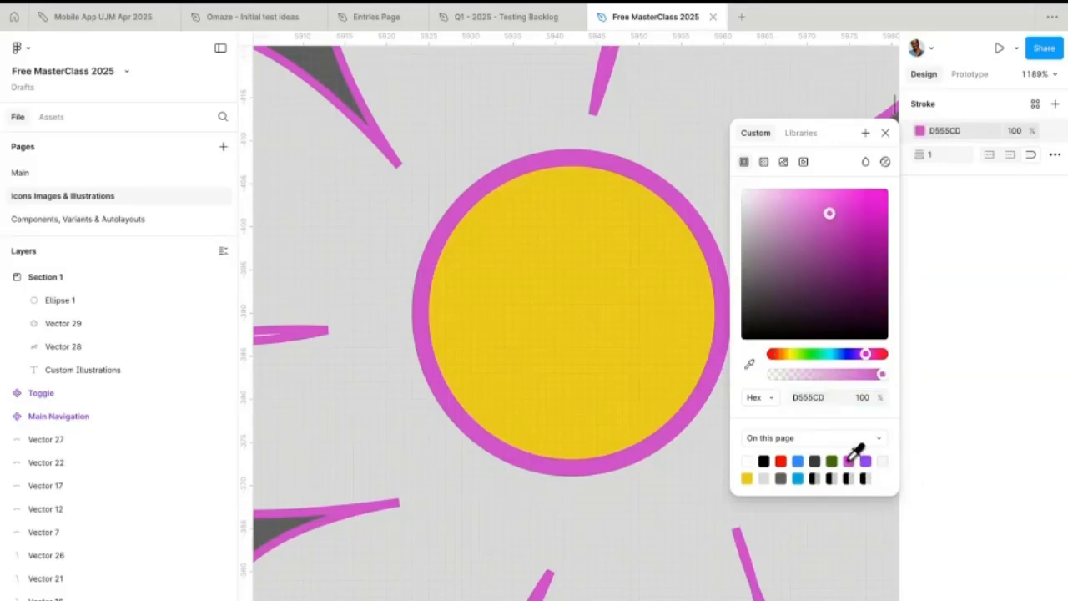
{"action": "left_click", "coordinate": [885, 133]}
{"action": "scroll", "coordinate": [486, 253], "scroll_direction": "up", "scroll_amount": 3}
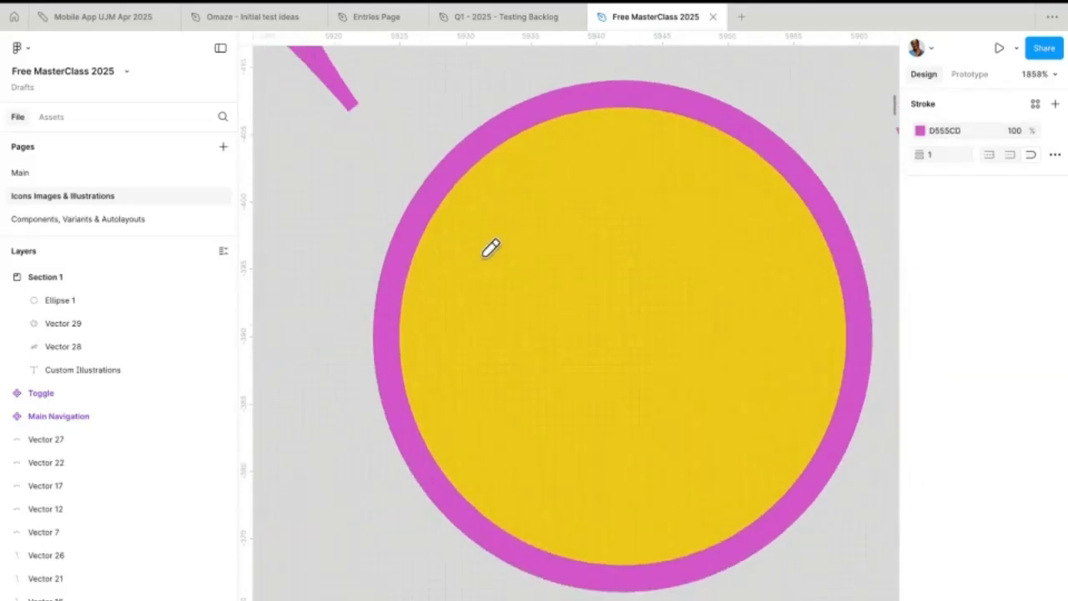
- Scatter short straight and curved D555CD dashes freehand across the whole yellow centre with the Pencil tool at stroke weight 1
{"action": "left_click_drag", "start_coordinate": [501, 185], "coordinate": [501, 220]}
{"action": "left_click_drag", "start_coordinate": [539, 166], "coordinate": [571, 221]}
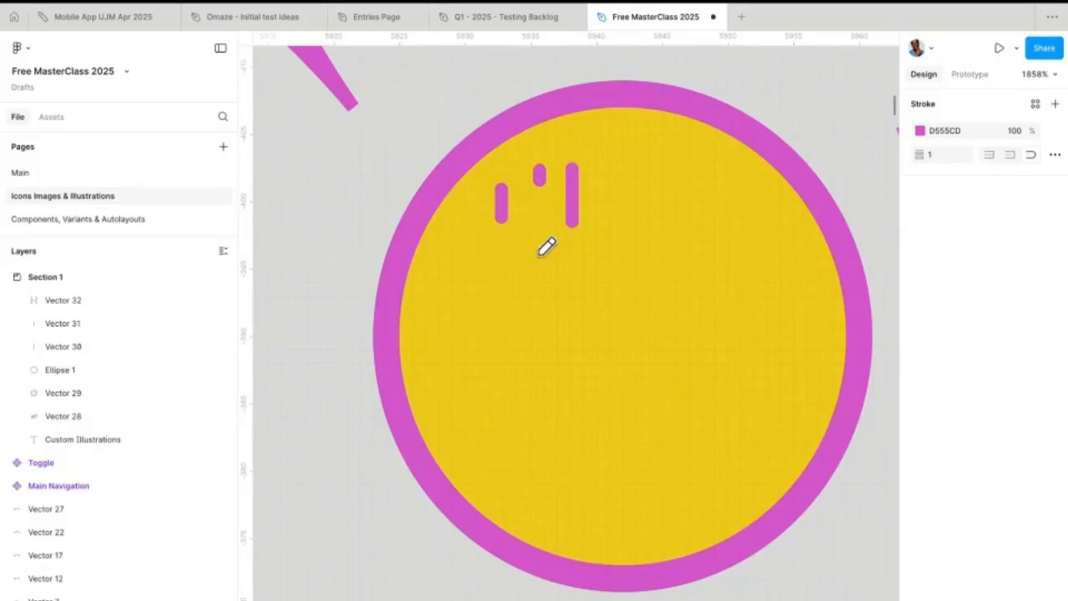
{"action": "left_click_drag", "start_coordinate": [507, 268], "coordinate": [507, 302]}
{"action": "left_click_drag", "start_coordinate": [439, 307], "coordinate": [473, 316]}
{"action": "left_click_drag", "start_coordinate": [462, 364], "coordinate": [524, 349]}
{"action": "left_click_drag", "start_coordinate": [516, 389], "coordinate": [557, 389]}
{"action": "left_click_drag", "start_coordinate": [566, 335], "coordinate": [589, 335]}
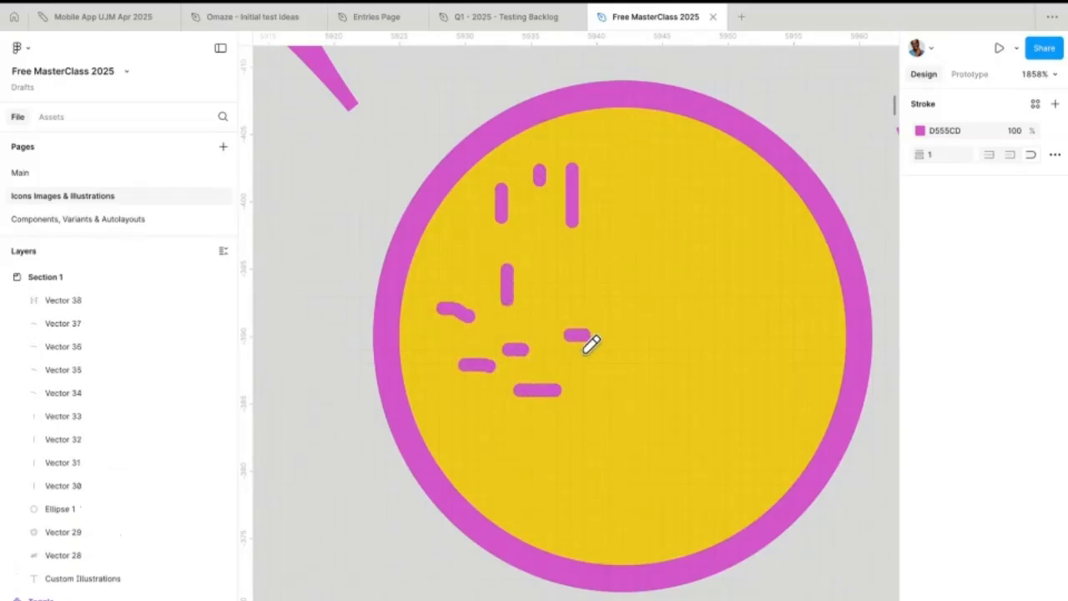
{"action": "left_click_drag", "start_coordinate": [608, 285], "coordinate": [614, 303]}
{"action": "left_click_drag", "start_coordinate": [660, 232], "coordinate": [659, 249]}
{"action": "left_click_drag", "start_coordinate": [680, 179], "coordinate": [691, 208]}
{"action": "mouse_move", "coordinate": [729, 180]}
{"action": "left_mouse_down"}
{"action": "mouse_move", "coordinate": [768, 314]}
{"action": "mouse_move", "coordinate": [761, 327]}
{"action": "left_mouse_up"}
{"action": "left_click_drag", "start_coordinate": [808, 367], "coordinate": [756, 368]}
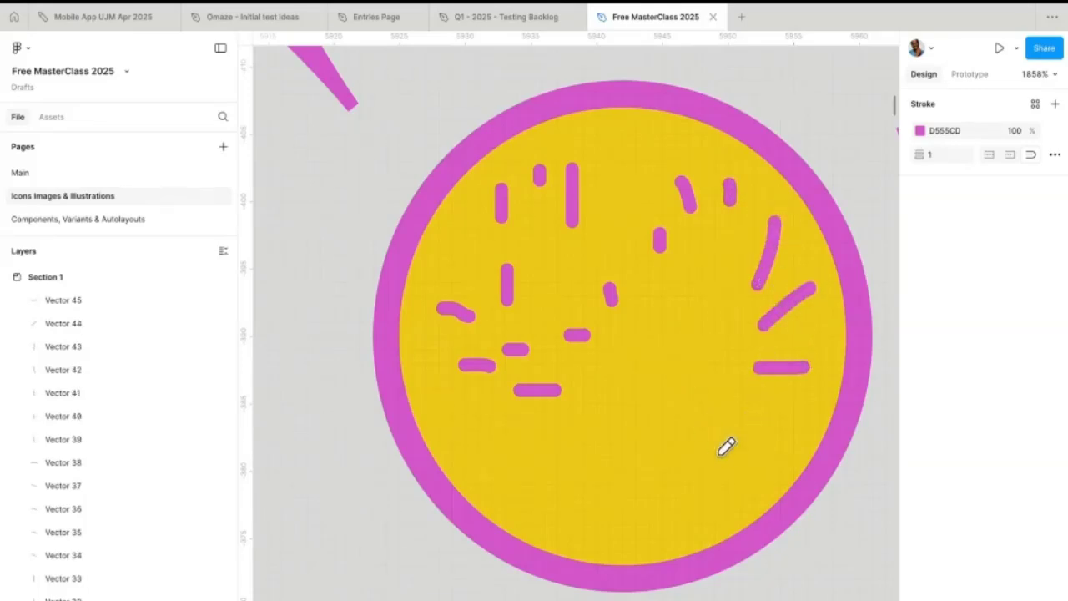
{"action": "left_click_drag", "start_coordinate": [720, 465], "coordinate": [734, 483]}
{"action": "left_click_drag", "start_coordinate": [659, 512], "coordinate": [660, 461]}
{"action": "left_click_drag", "start_coordinate": [578, 496], "coordinate": [586, 445]}
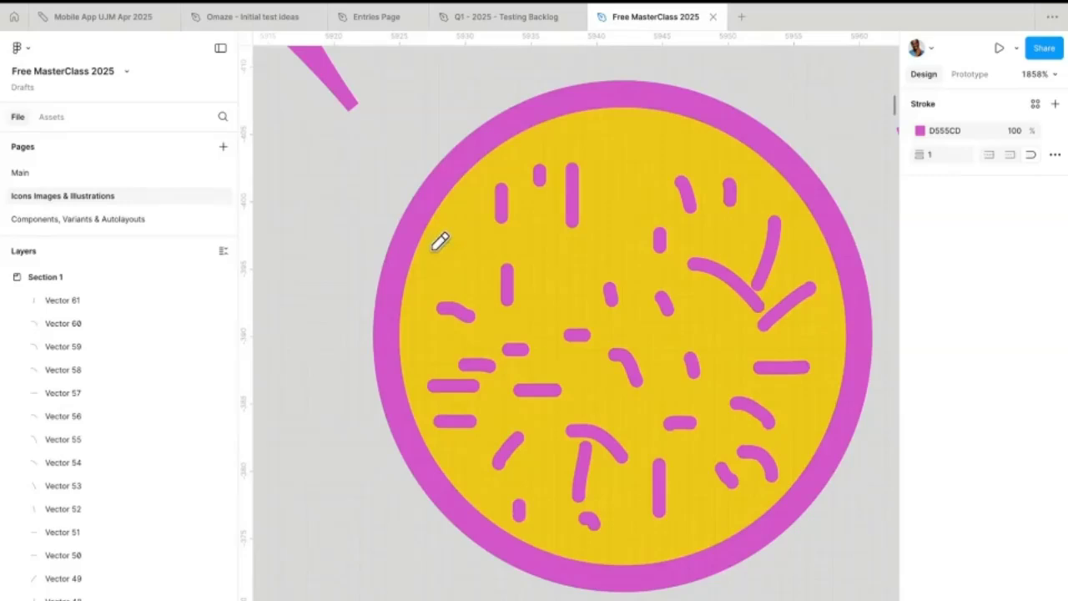
{"action": "left_click_drag", "start_coordinate": [435, 235], "coordinate": [444, 242]}
{"action": "left_click_drag", "start_coordinate": [576, 127], "coordinate": [589, 171]}
{"action": "left_click_drag", "start_coordinate": [624, 122], "coordinate": [636, 175]}
{"action": "left_click_drag", "start_coordinate": [661, 138], "coordinate": [666, 142]}
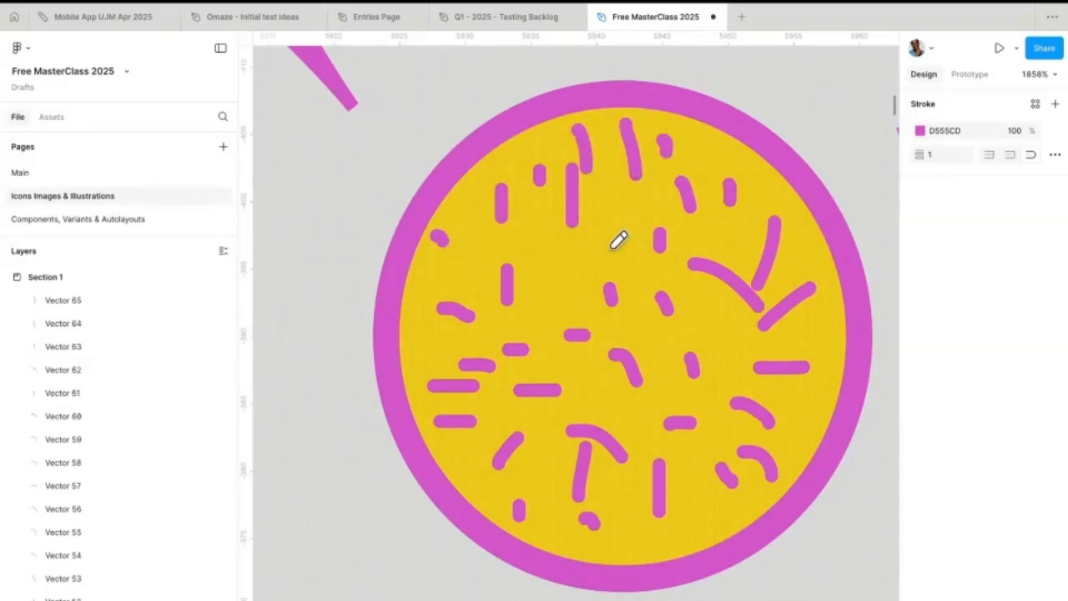
{"action": "left_click_drag", "start_coordinate": [607, 240], "coordinate": [610, 280]}
{"action": "scroll", "coordinate": [615, 271], "scroll_direction": "down", "scroll_amount": 10}
{"action": "scroll", "coordinate": [613, 273], "scroll_direction": "up", "scroll_amount": 5}
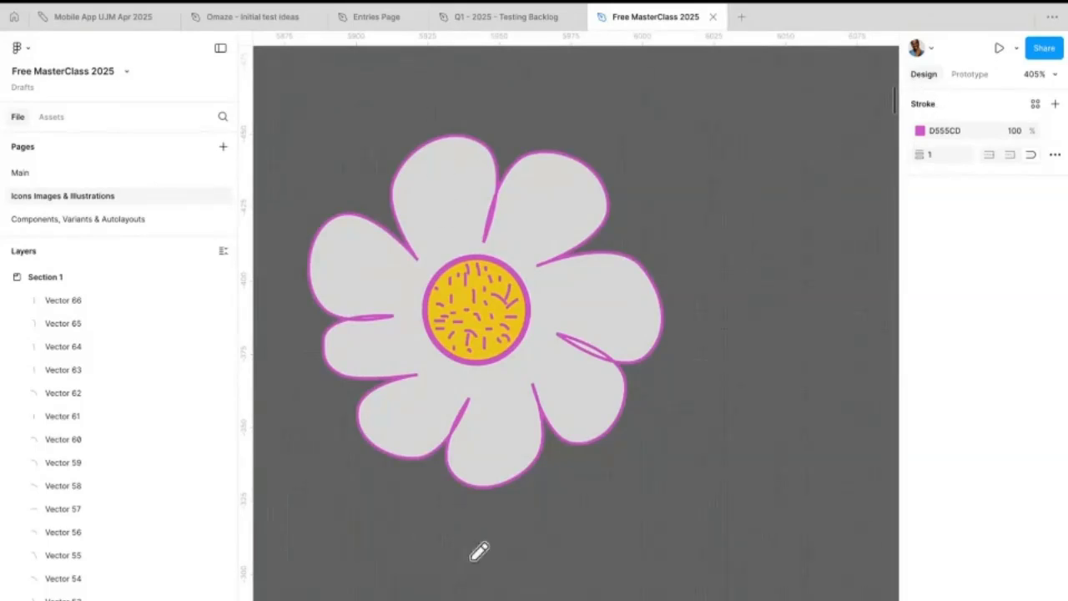
{"action": "key", "text": "Escape"}
- Fill the petal shape with white FFFFFF after trying yellow EEC719 and pinkish purple D555CD as its fill
{"action": "left_click", "coordinate": [535, 417]}
{"action": "scroll", "coordinate": [538, 422], "scroll_direction": "up", "scroll_amount": 2}
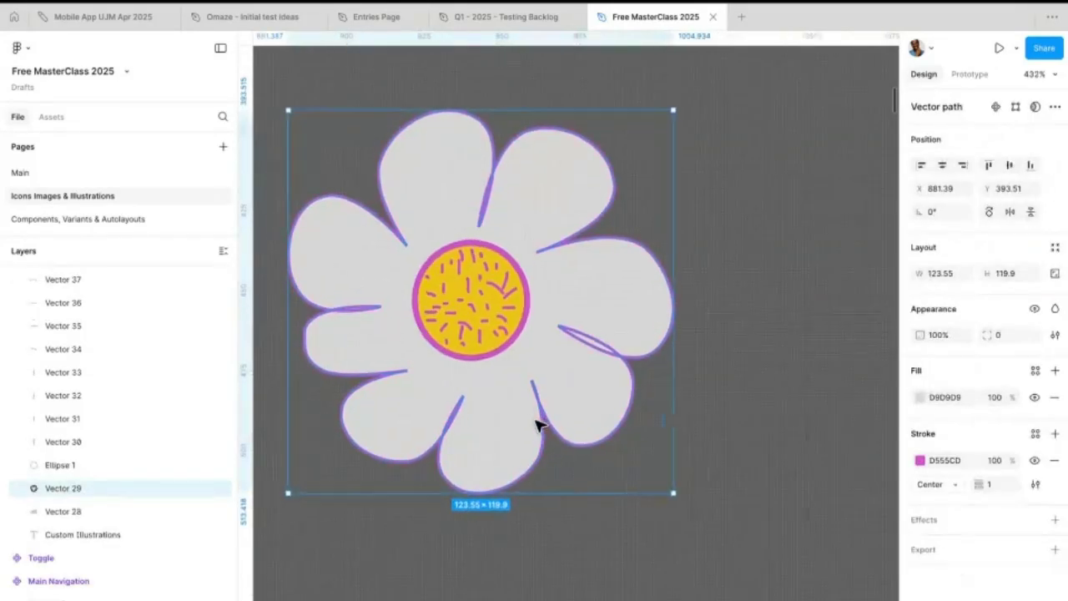
{"action": "scroll", "coordinate": [574, 397], "scroll_direction": "left", "scroll_amount": 3}
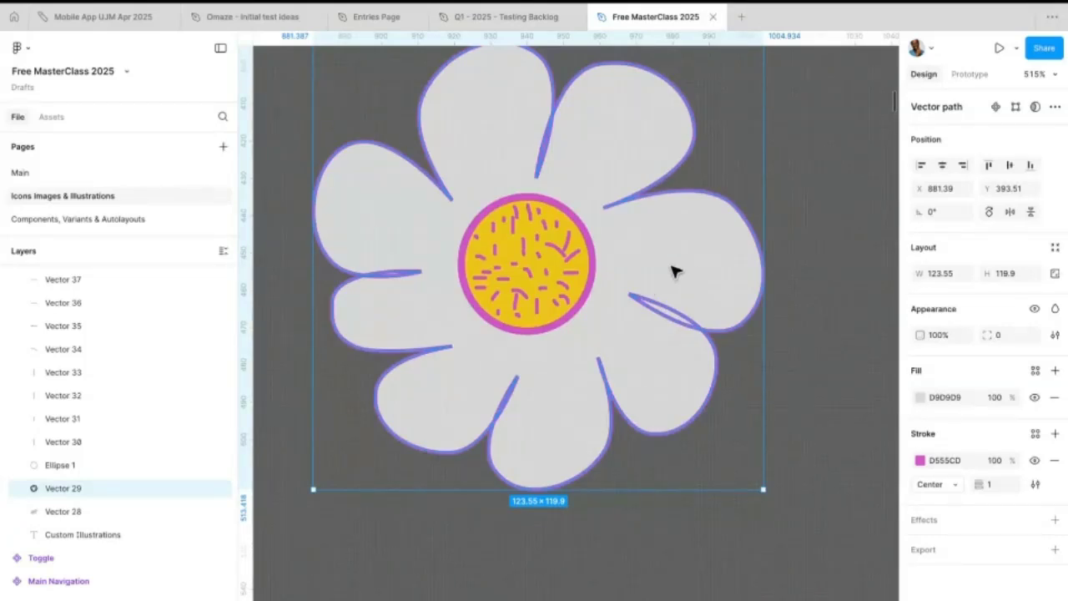
{"action": "left_click", "coordinate": [921, 393]}
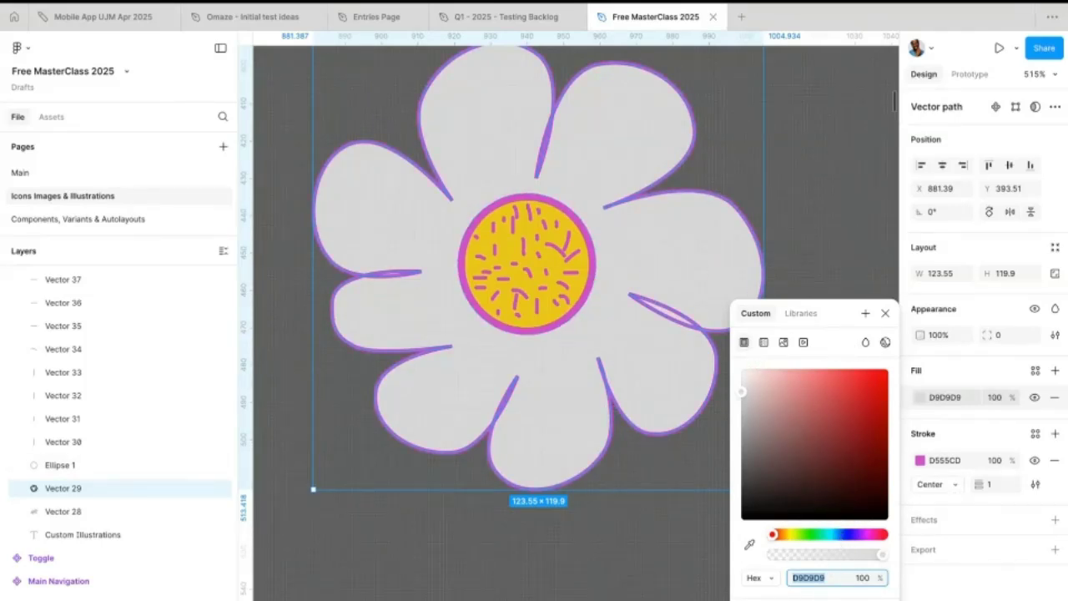
{"action": "type", "text": "EEC719"}
{"action": "key", "text": "Return"}
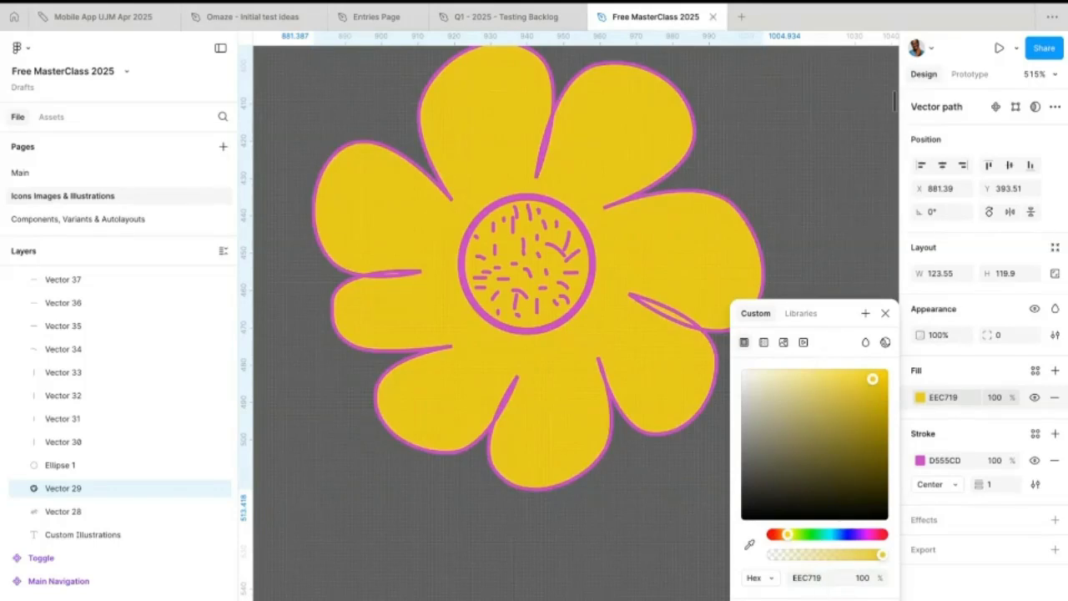
{"action": "left_click", "coordinate": [769, 598]}
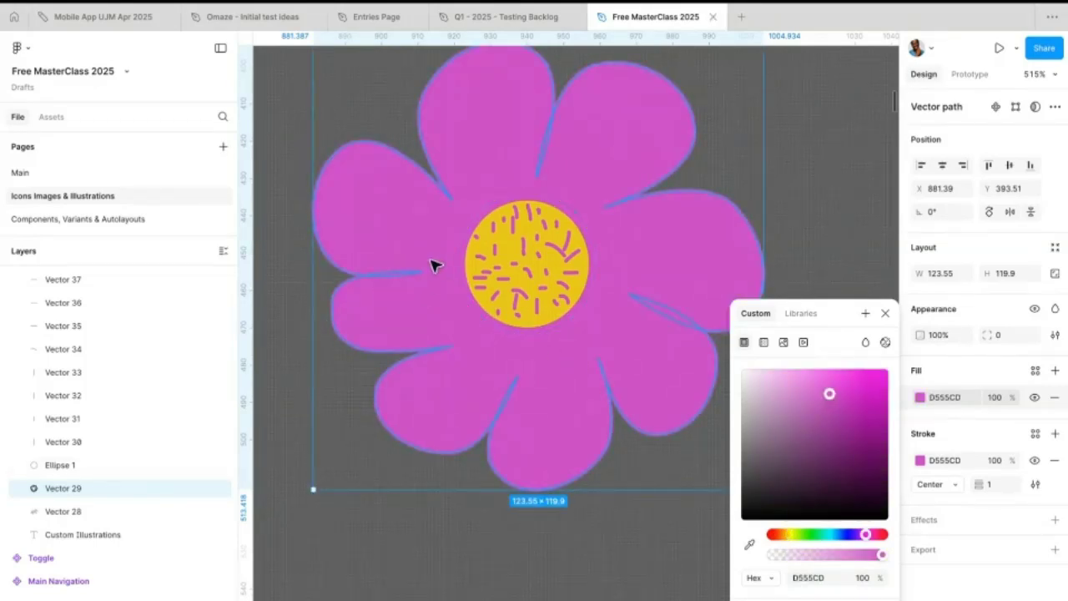
{"action": "left_click_drag", "start_coordinate": [773, 413], "coordinate": [741, 369]}
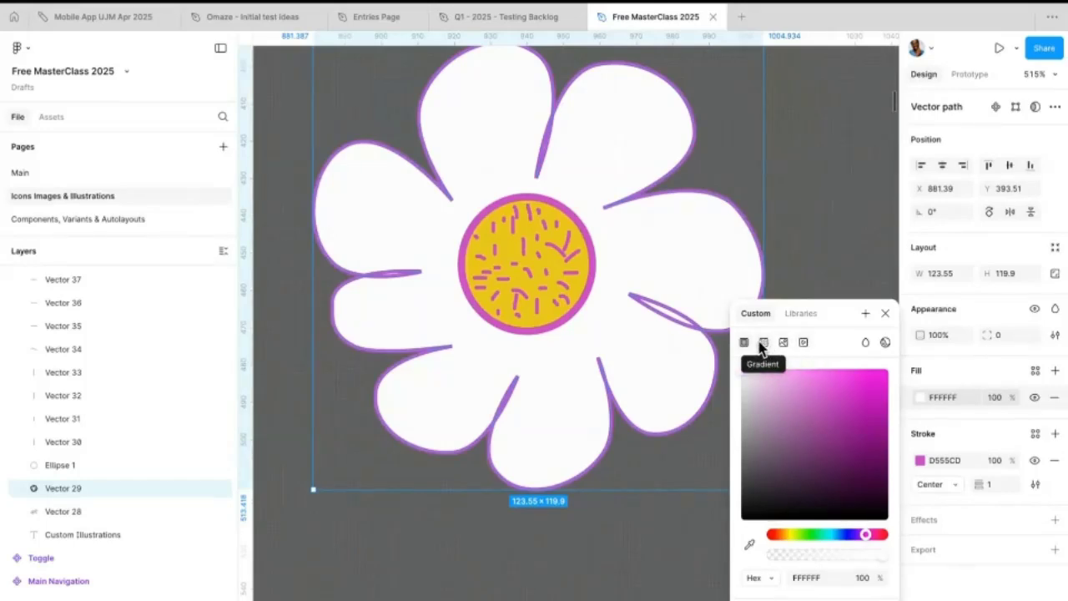
- Change the petal fill to a linear gradient and set its 100% stop to D555CD
{"action": "left_click", "coordinate": [763, 343]}
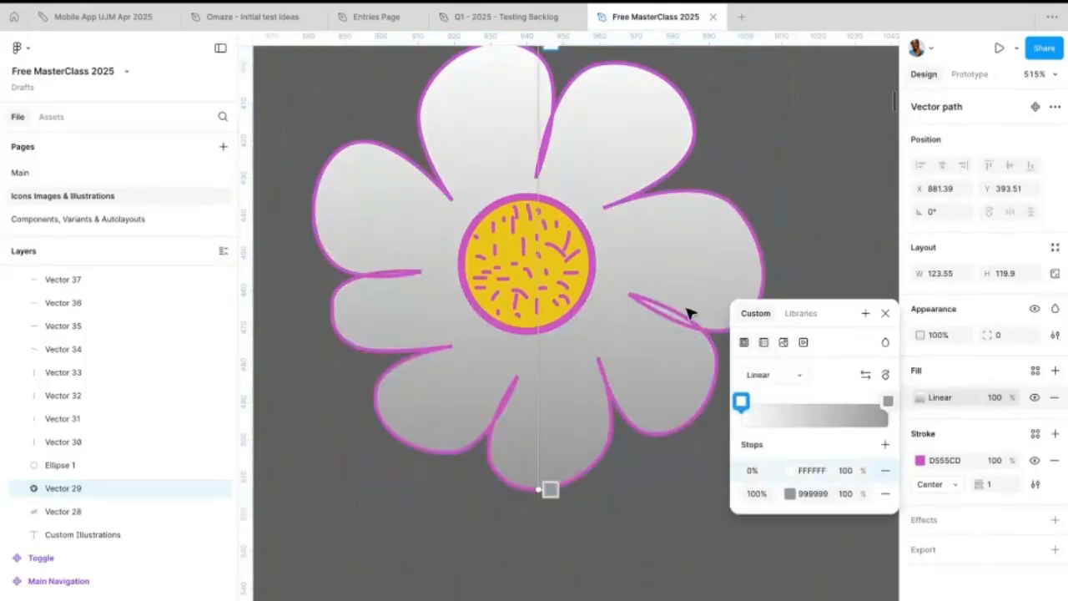
{"action": "left_click", "coordinate": [887, 401]}
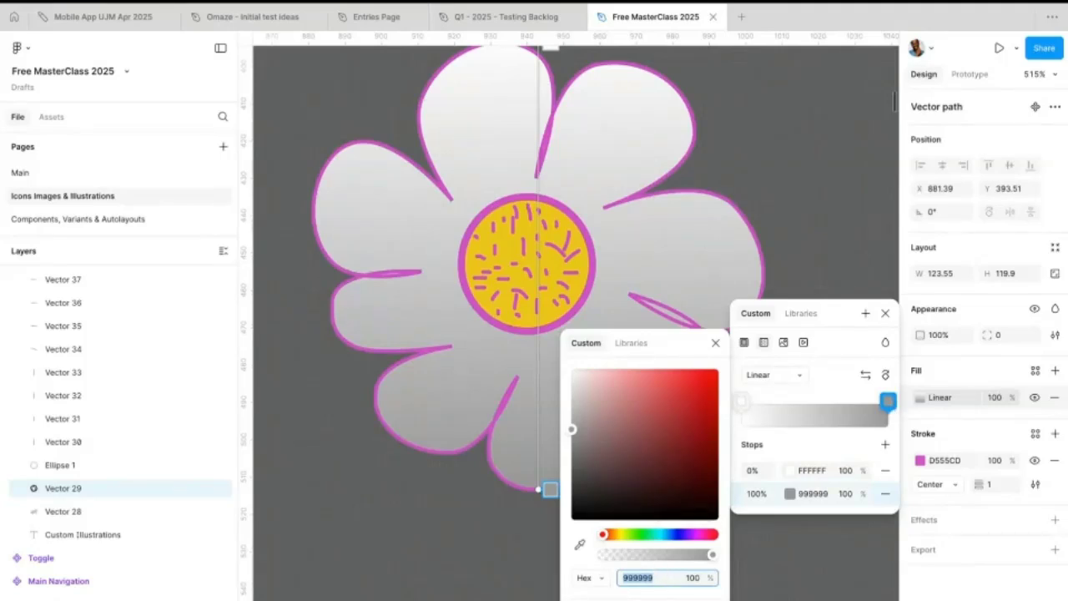
{"action": "type", "text": "D555CD"}
{"action": "key", "text": "Return"}
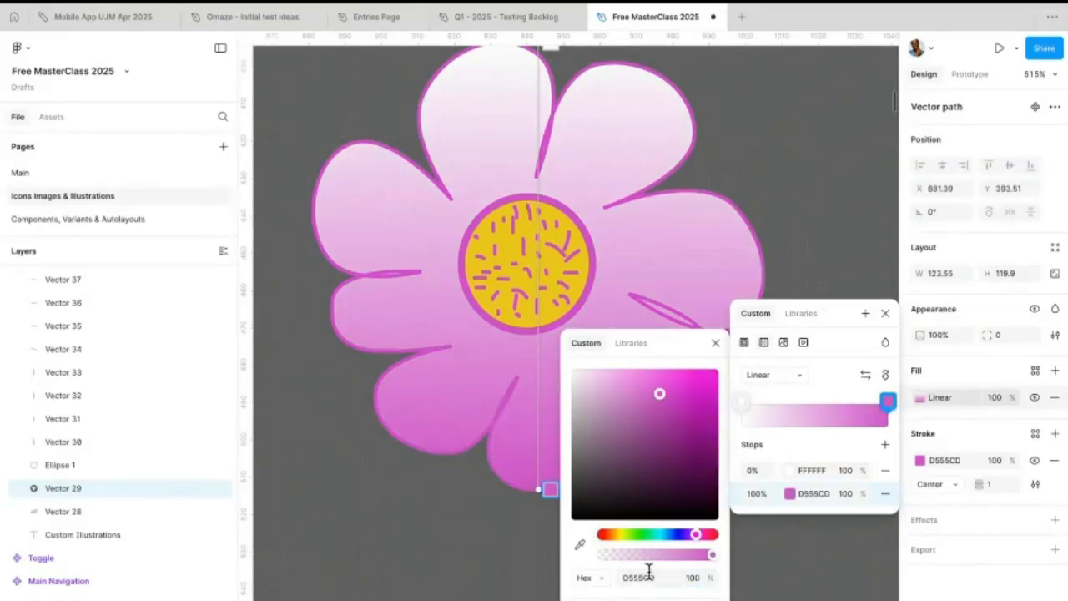
- Add a middle stop at 48% to the petal gradient and colour it EEC719, sampled from the yellow centre
{"action": "scroll", "coordinate": [489, 186], "scroll_direction": "down", "scroll_amount": 3}
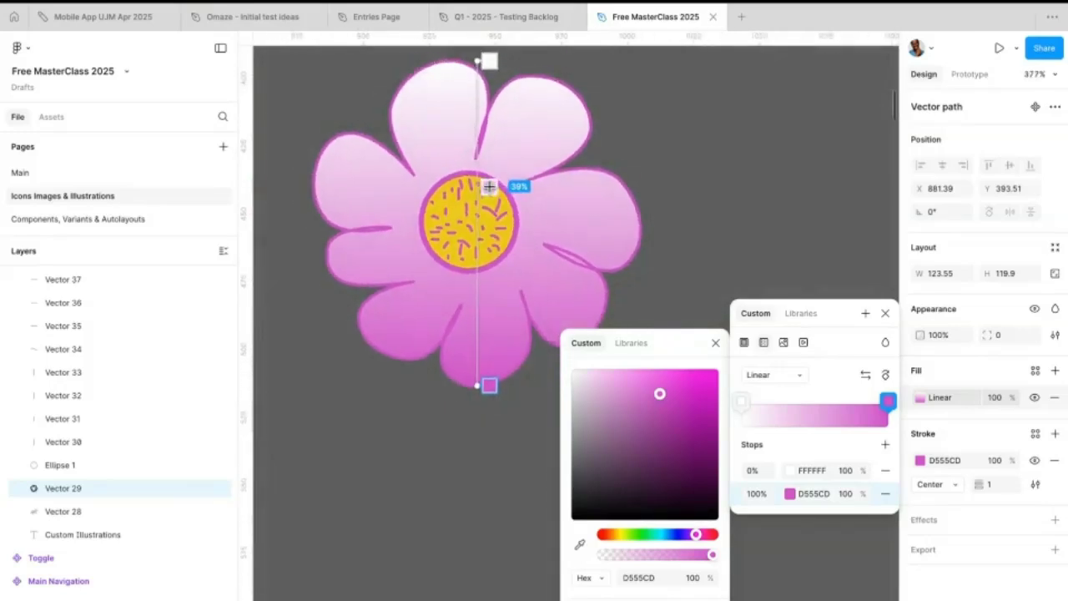
{"action": "scroll", "coordinate": [489, 186], "scroll_direction": "down", "scroll_amount": 2}
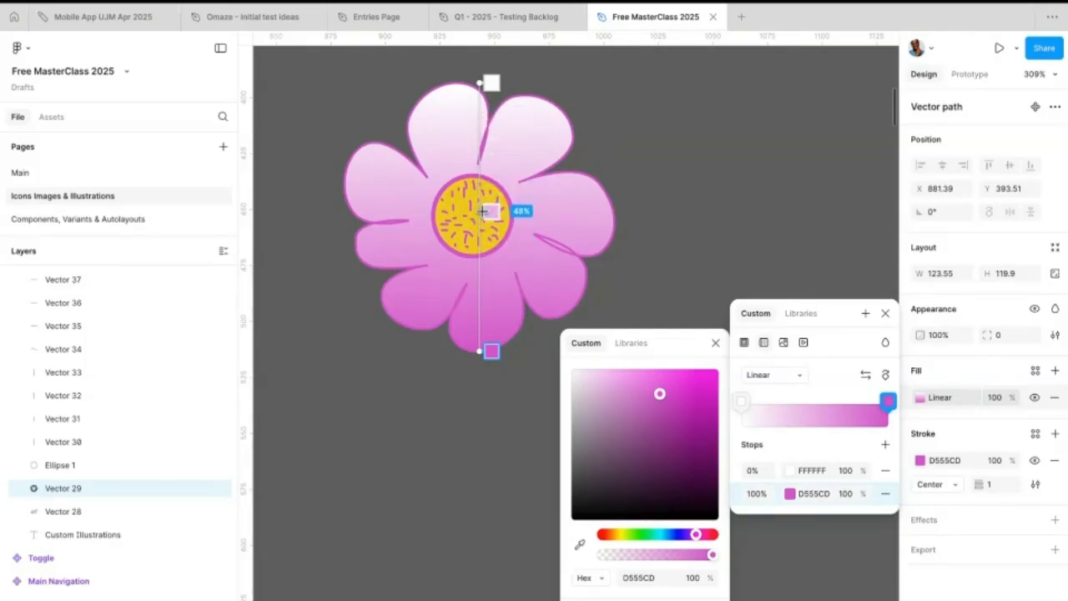
{"action": "left_click", "coordinate": [484, 212]}
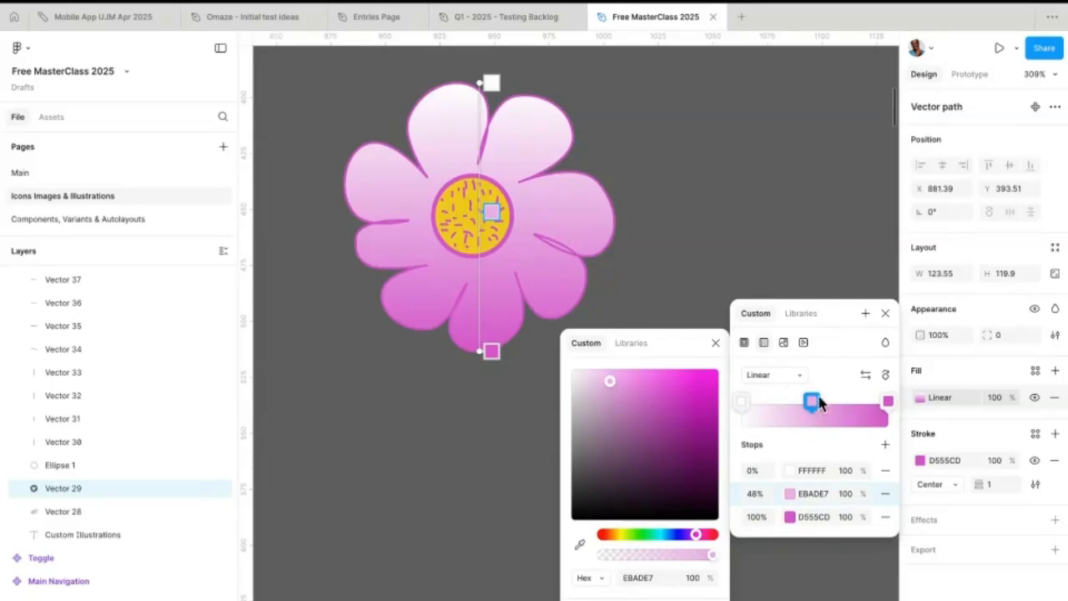
{"action": "left_click", "coordinate": [580, 544]}
{"action": "left_click", "coordinate": [479, 227]}
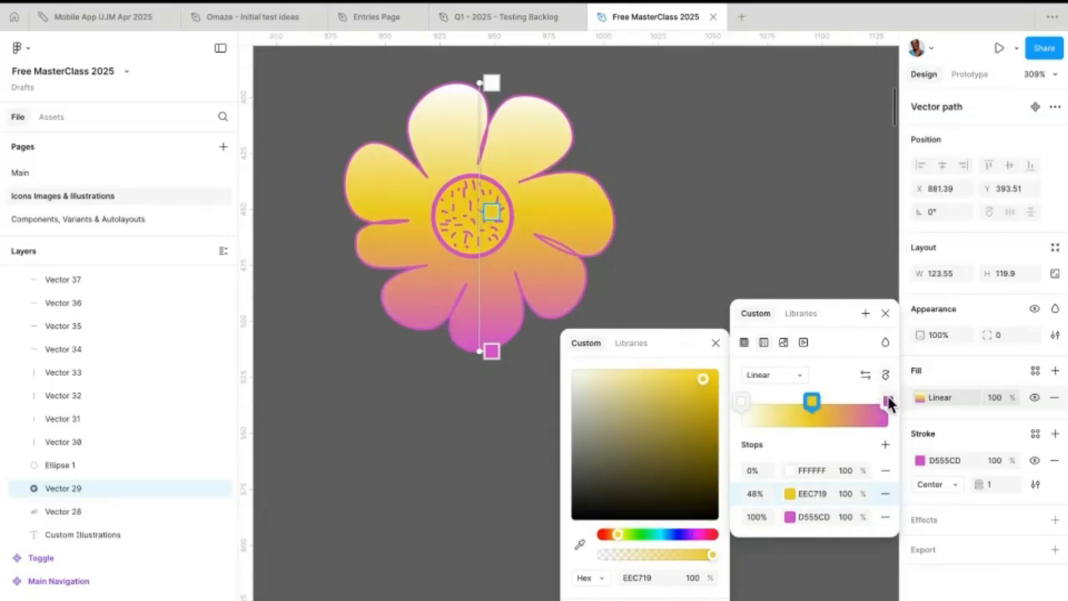
- Lighten the petal gradient's 100% stop to FC8EF5 and its 48% stop to FFEEA1
{"action": "left_click", "coordinate": [887, 402]}
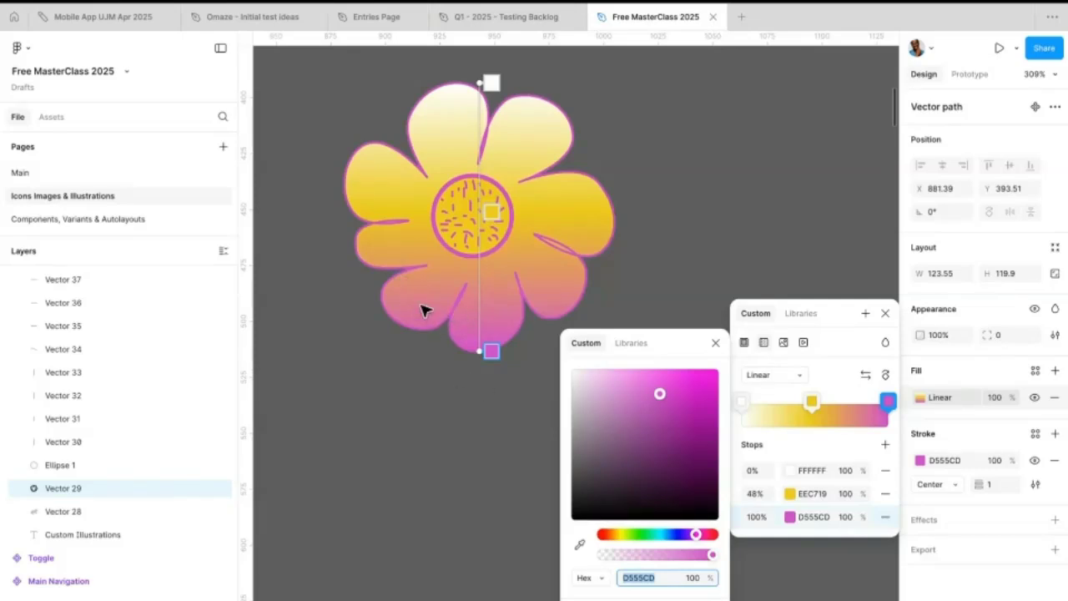
{"action": "left_click_drag", "start_coordinate": [665, 403], "coordinate": [638, 383]}
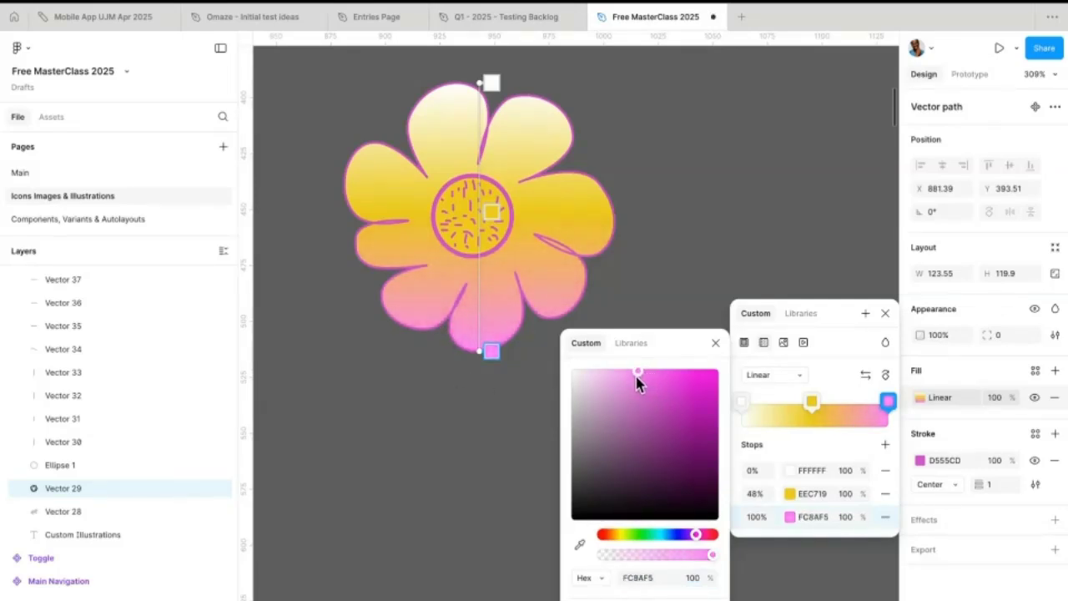
{"action": "left_click", "coordinate": [811, 402]}
{"action": "left_click_drag", "start_coordinate": [704, 380], "coordinate": [637, 376]}
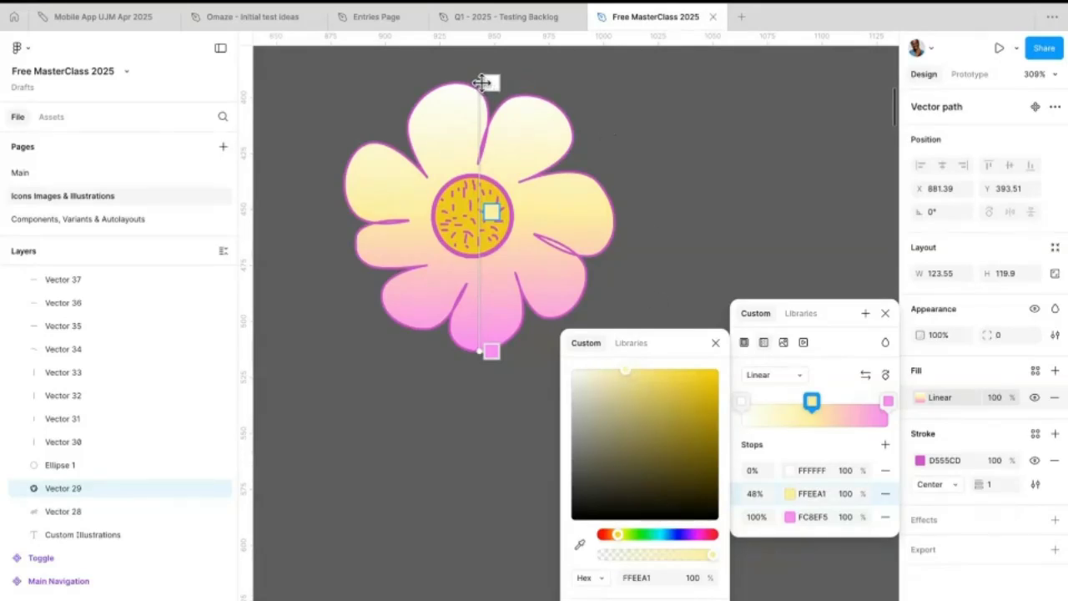
- Angle the petal gradient diagonally from the upper-left petal to the lower edge of the right-hand petal
{"action": "mouse_move", "coordinate": [480, 81]}
{"action": "left_mouse_down"}
{"action": "mouse_move", "coordinate": [560, 86]}
{"action": "mouse_move", "coordinate": [613, 119]}
{"action": "mouse_move", "coordinate": [451, 167]}
{"action": "mouse_move", "coordinate": [532, 98]}
{"action": "mouse_move", "coordinate": [576, 206]}
{"action": "mouse_move", "coordinate": [469, 91]}
{"action": "mouse_move", "coordinate": [445, 78]}
{"action": "mouse_move", "coordinate": [427, 100]}
{"action": "left_mouse_up"}
{"action": "mouse_move", "coordinate": [491, 349]}
{"action": "left_mouse_down"}
{"action": "mouse_move", "coordinate": [501, 241]}
{"action": "mouse_move", "coordinate": [553, 286]}
{"action": "mouse_move", "coordinate": [592, 271]}
{"action": "left_mouse_up"}
{"action": "mouse_move", "coordinate": [429, 99]}
{"action": "left_mouse_down"}
{"action": "mouse_move", "coordinate": [410, 167]}
{"action": "mouse_move", "coordinate": [387, 170]}
{"action": "mouse_move", "coordinate": [374, 154]}
{"action": "left_mouse_up"}
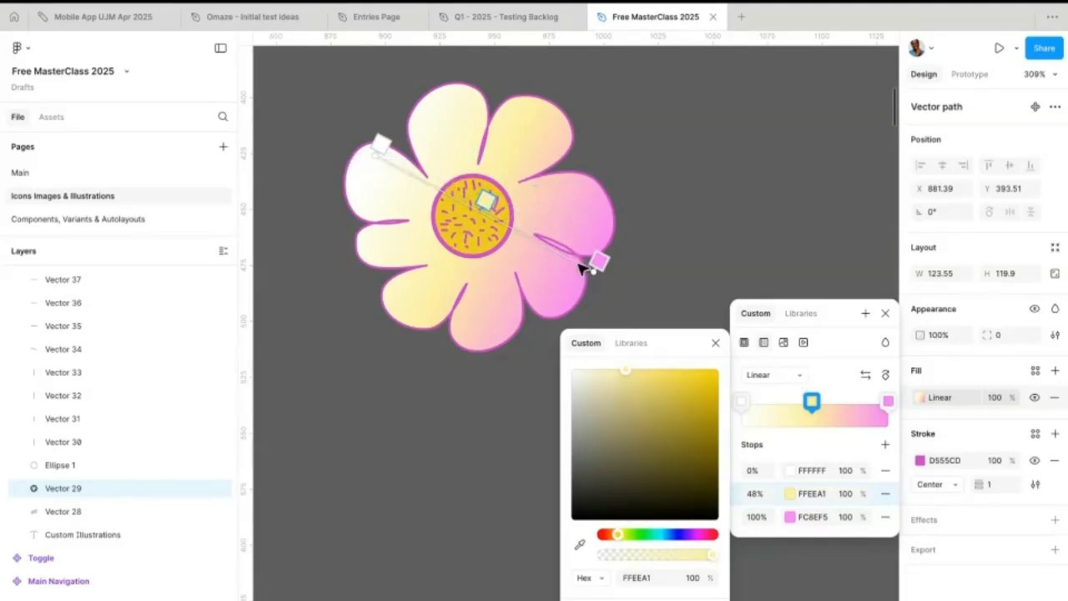
- Switch the petal gradient to Radial, pull its outer end slightly inward, and deselect the petal shape
{"action": "left_click", "coordinate": [784, 381]}
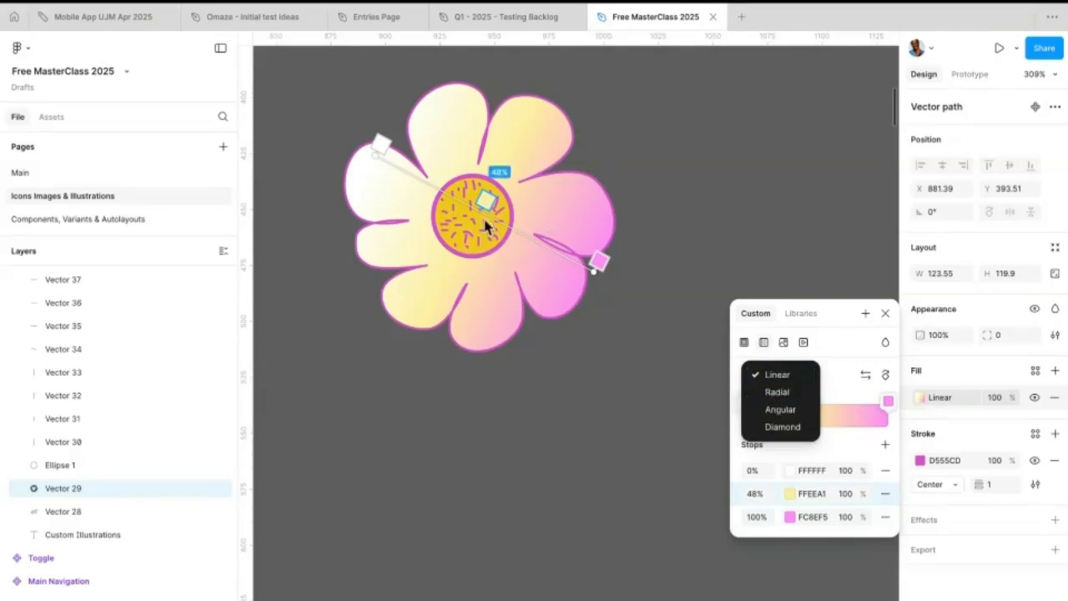
{"action": "left_click", "coordinate": [793, 393]}
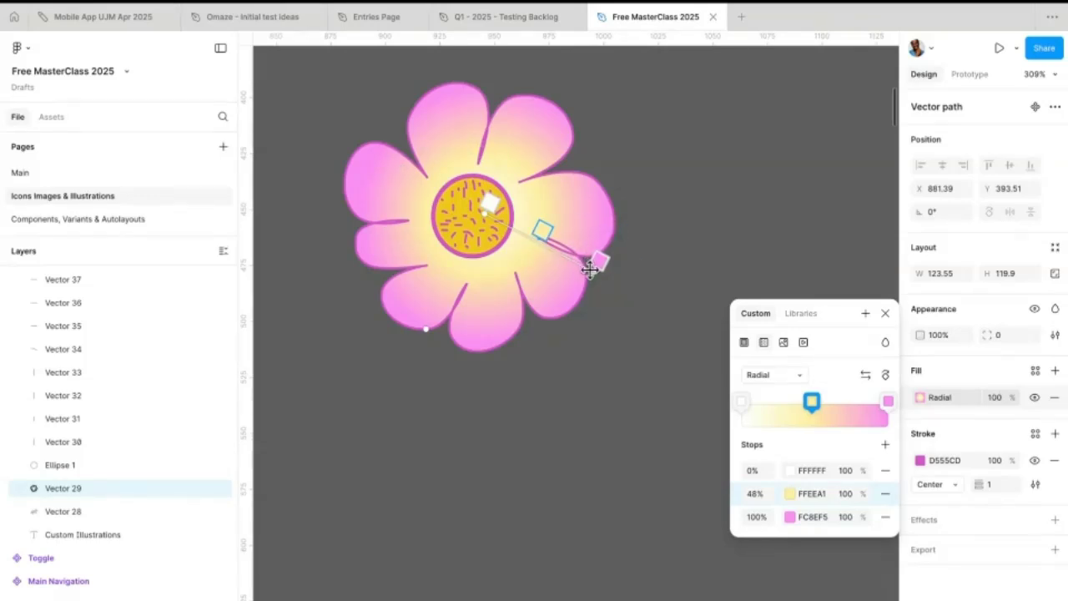
{"action": "mouse_move", "coordinate": [595, 271]}
{"action": "left_mouse_down"}
{"action": "mouse_move", "coordinate": [702, 321]}
{"action": "mouse_move", "coordinate": [602, 282]}
{"action": "mouse_move", "coordinate": [613, 274]}
{"action": "mouse_move", "coordinate": [706, 298]}
{"action": "mouse_move", "coordinate": [672, 265]}
{"action": "mouse_move", "coordinate": [546, 236]}
{"action": "mouse_move", "coordinate": [669, 267]}
{"action": "mouse_move", "coordinate": [520, 214]}
{"action": "mouse_move", "coordinate": [593, 248]}
{"action": "mouse_move", "coordinate": [568, 241]}
{"action": "mouse_move", "coordinate": [615, 247]}
{"action": "mouse_move", "coordinate": [552, 242]}
{"action": "mouse_move", "coordinate": [584, 242]}
{"action": "mouse_move", "coordinate": [584, 254]}
{"action": "left_mouse_up"}
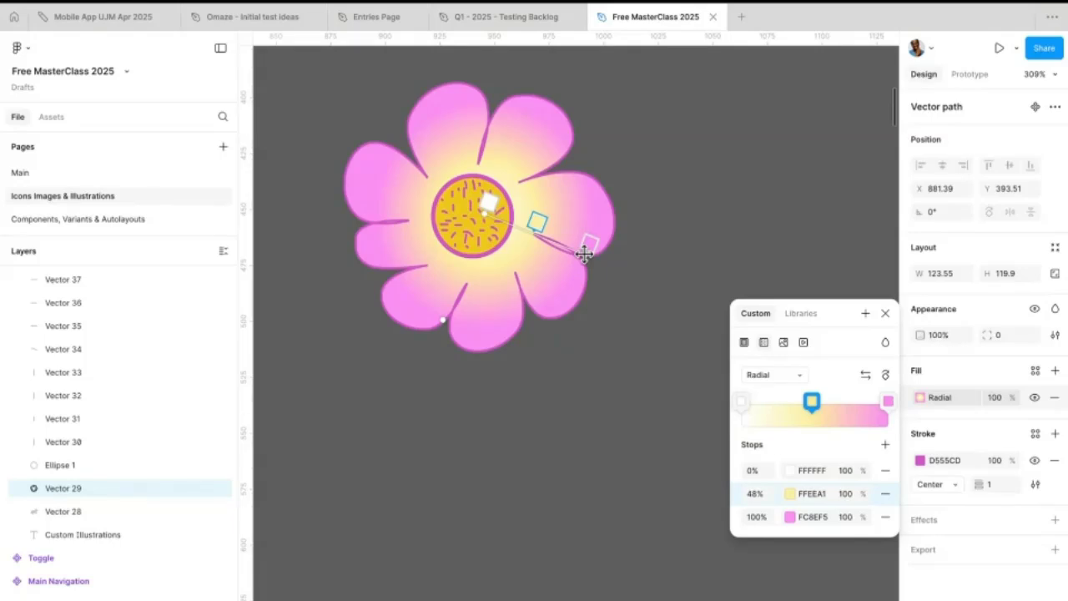
{"action": "left_click", "coordinate": [884, 313]}
{"action": "left_click", "coordinate": [723, 317]}
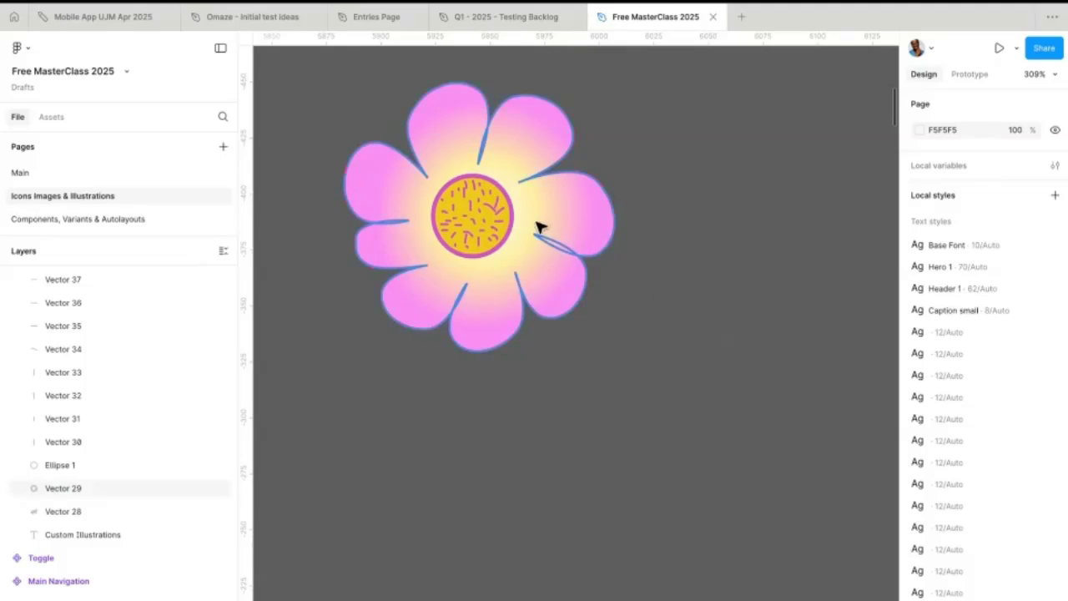
{"action": "scroll", "coordinate": [540, 230], "scroll_direction": "up", "scroll_amount": 10}
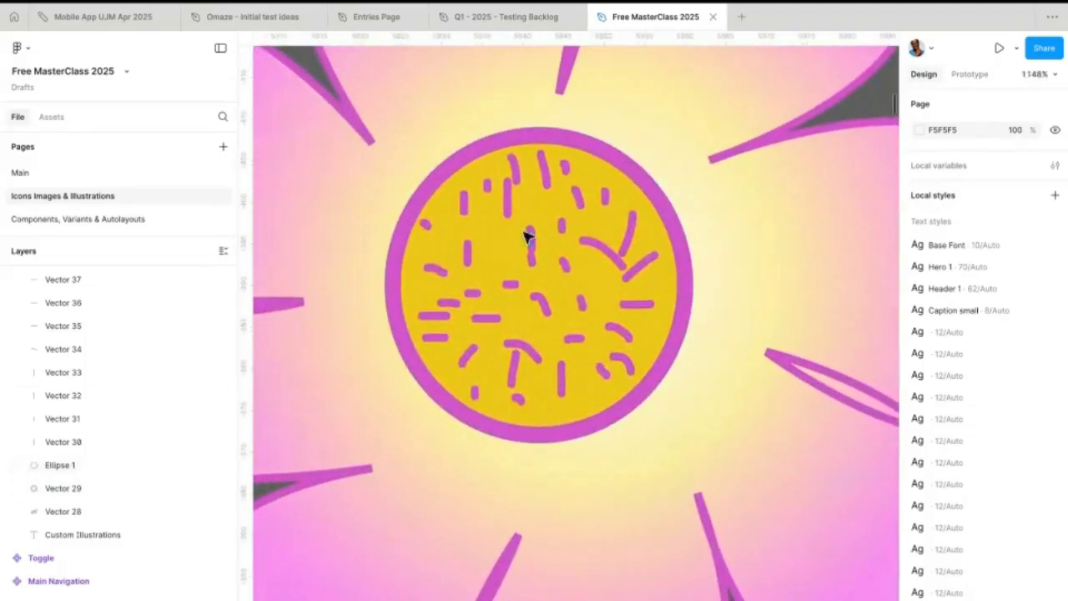
{"action": "left_click", "coordinate": [474, 243]}
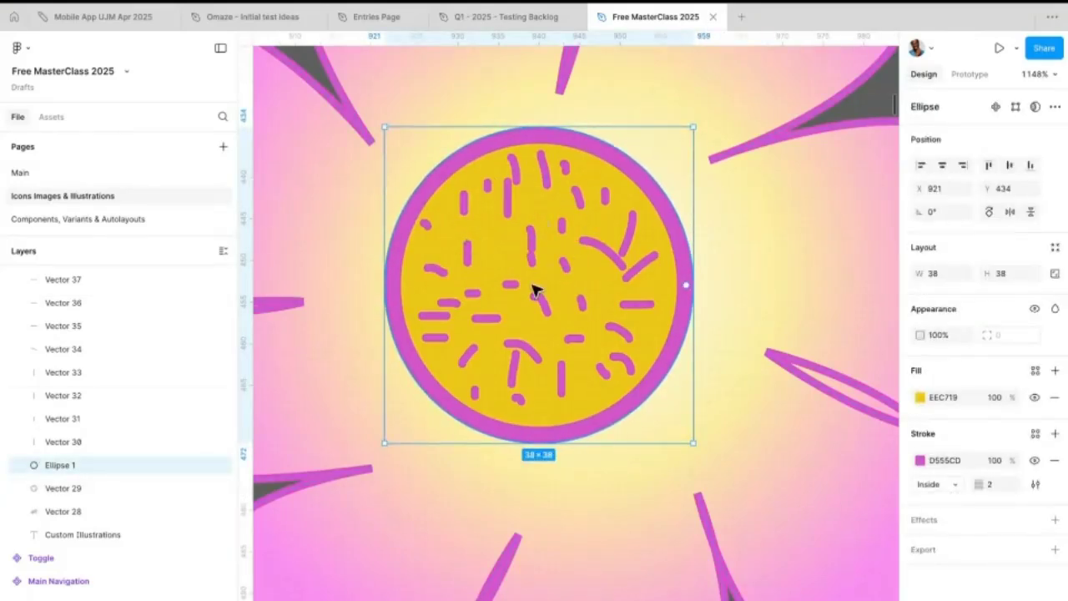
{"action": "left_click", "coordinate": [431, 226], "text": "shift"}
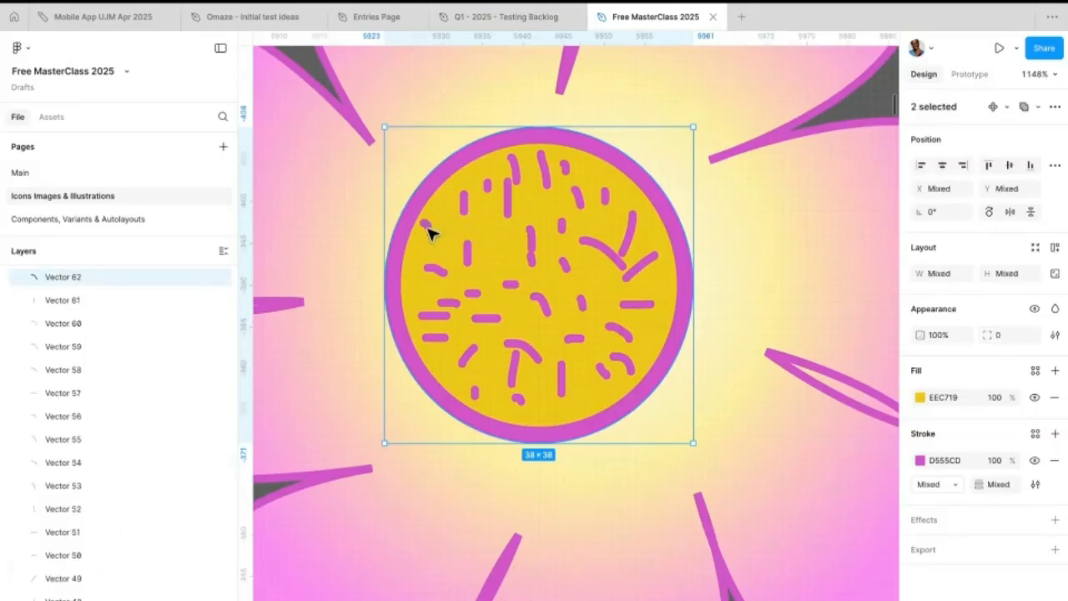
{"action": "left_click", "coordinate": [491, 190], "text": "shift"}
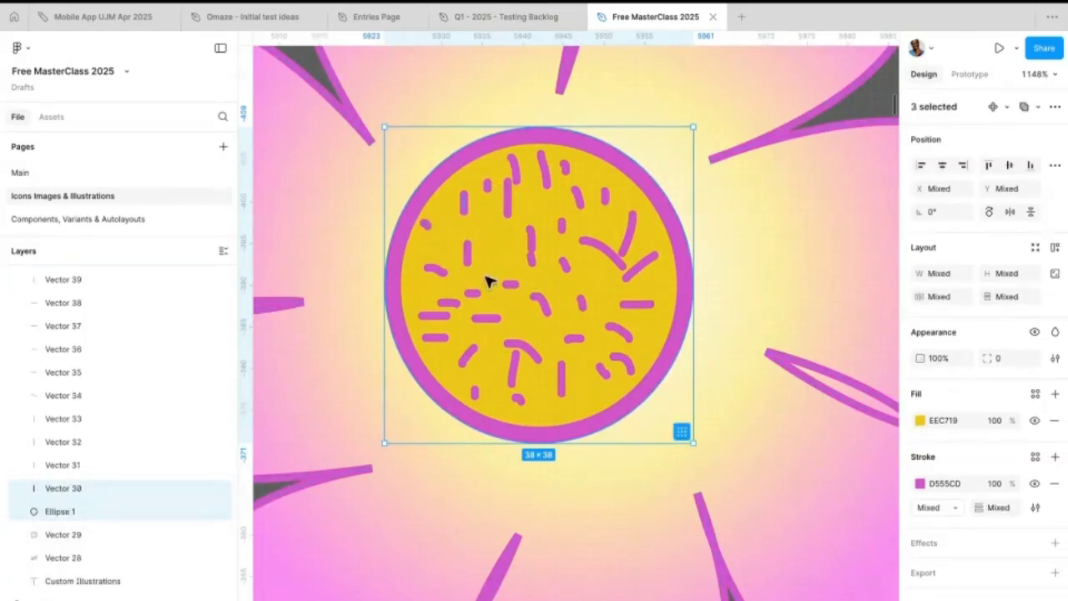
- Select the yellow centre circle together with all its pencil marks, wrap them in one frame, and collapse that frame's layer
{"action": "left_click", "coordinate": [138, 509]}
{"action": "scroll", "coordinate": [59, 518], "scroll_direction": "up", "scroll_amount": 1}
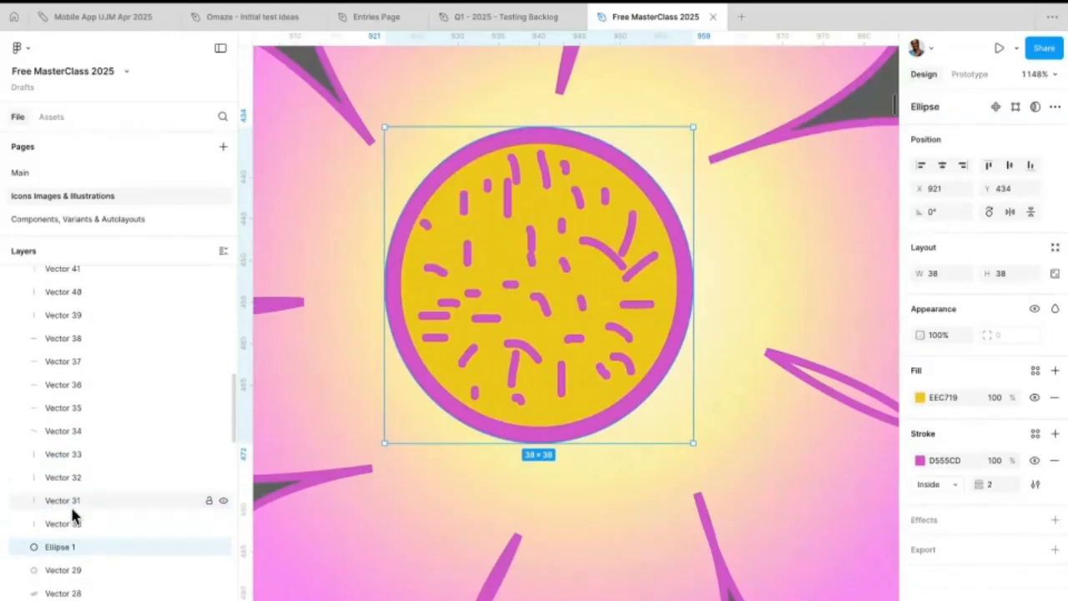
{"action": "scroll", "coordinate": [73, 514], "scroll_direction": "up", "scroll_amount": 5}
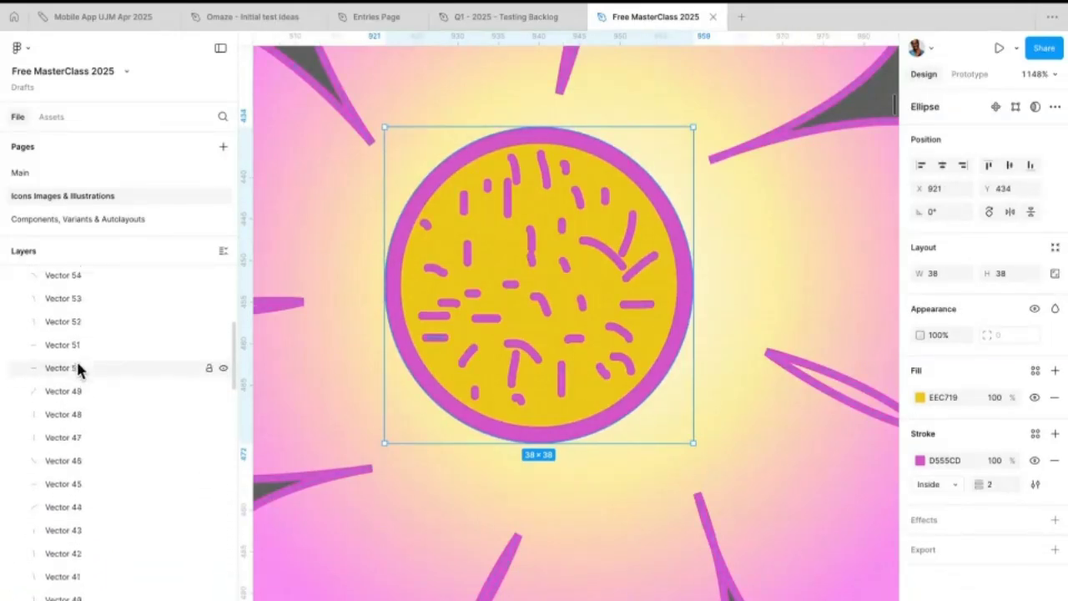
{"action": "scroll", "coordinate": [78, 369], "scroll_direction": "up", "scroll_amount": 5}
{"action": "left_click", "coordinate": [83, 303], "text": "shift"}
{"action": "scroll", "coordinate": [105, 404], "scroll_direction": "down", "scroll_amount": 2}
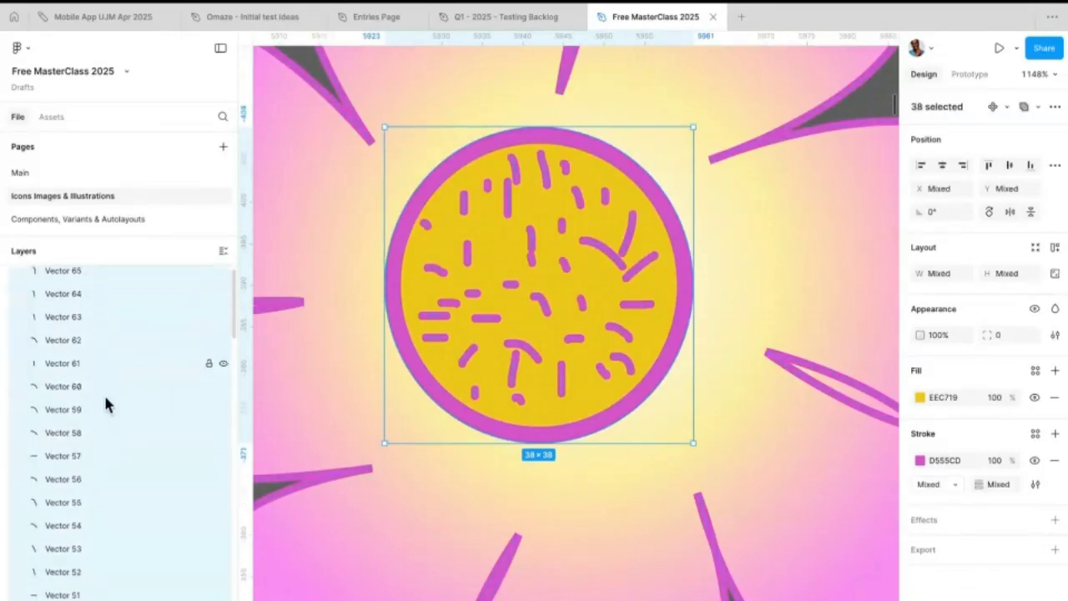
{"action": "scroll", "coordinate": [103, 392], "scroll_direction": "down", "scroll_amount": 10}
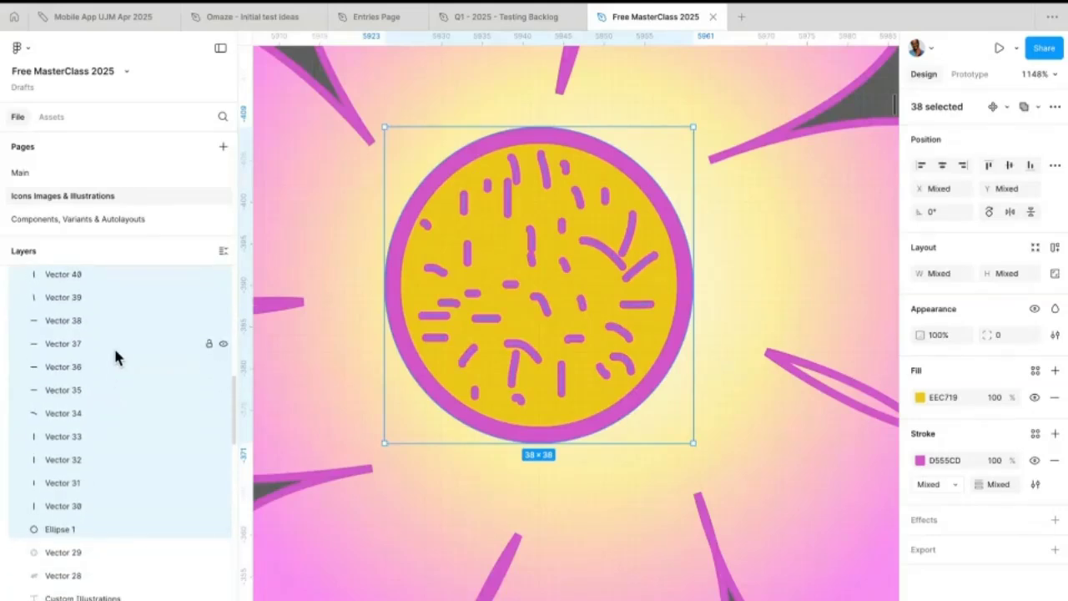
{"action": "right_click", "coordinate": [114, 357]}
{"action": "left_click", "coordinate": [191, 342]}
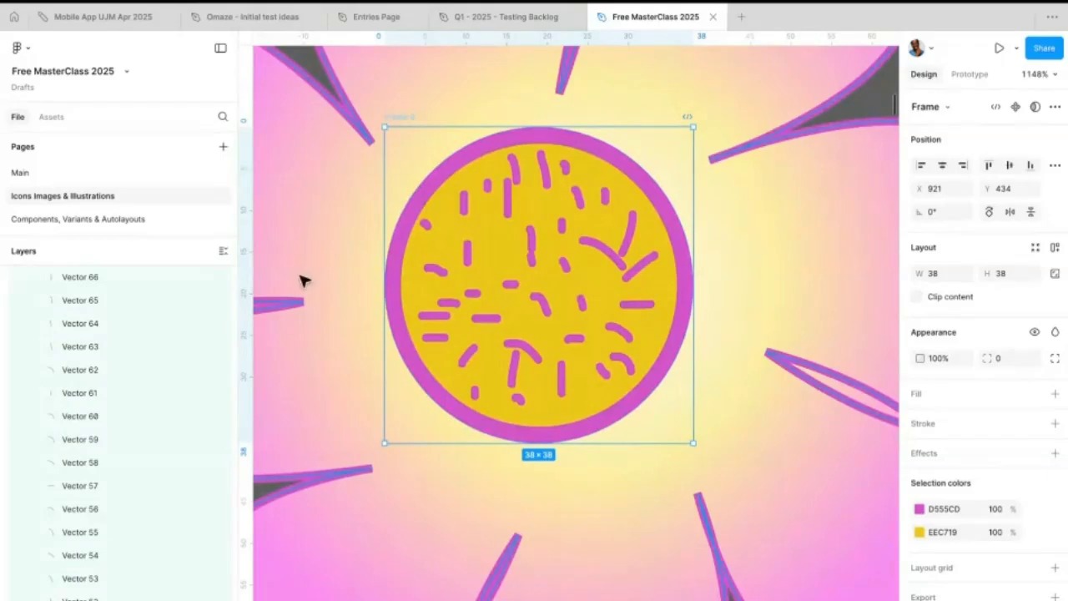
{"action": "scroll", "coordinate": [114, 335], "scroll_direction": "up", "scroll_amount": 1}
{"action": "left_click", "coordinate": [24, 301]}
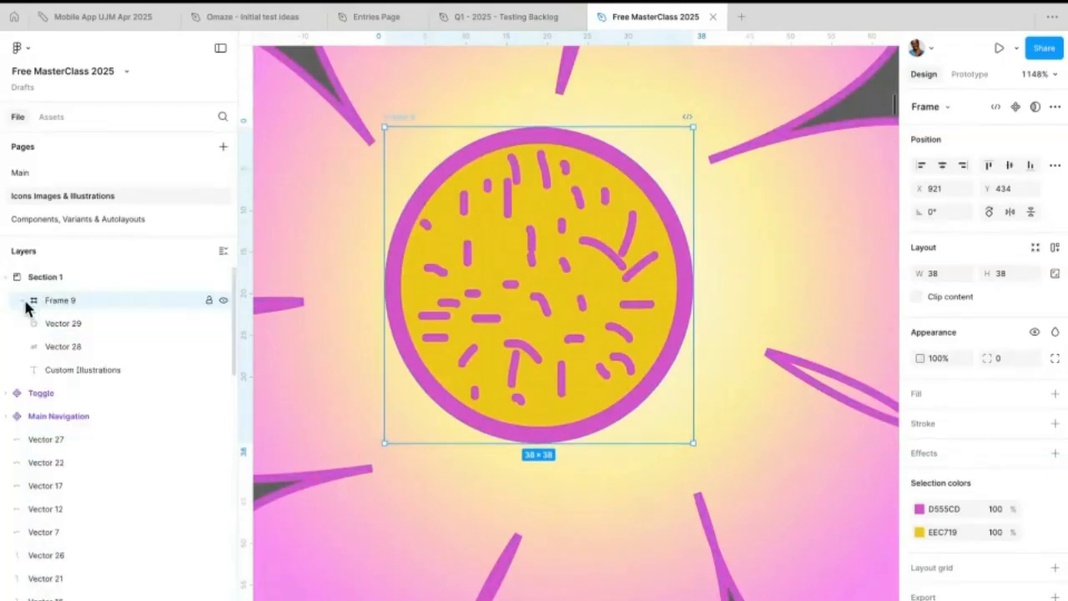
- Toggle the centre frame's visibility off and on to check that it contains the whole flower centre
{"action": "left_click", "coordinate": [223, 302]}
{"action": "left_click", "coordinate": [223, 301]}
{"action": "left_click", "coordinate": [223, 301]}
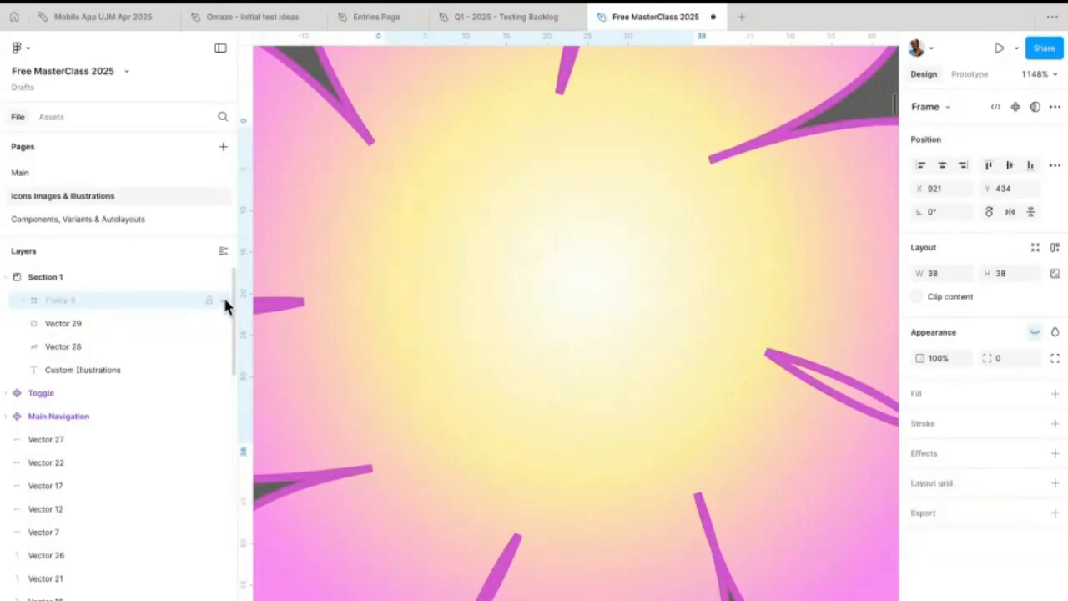
{"action": "left_click", "coordinate": [223, 301]}
{"action": "left_click", "coordinate": [223, 301]}
{"action": "left_click", "coordinate": [223, 301]}
{"action": "scroll", "coordinate": [567, 336], "scroll_direction": "down", "scroll_amount": 5}
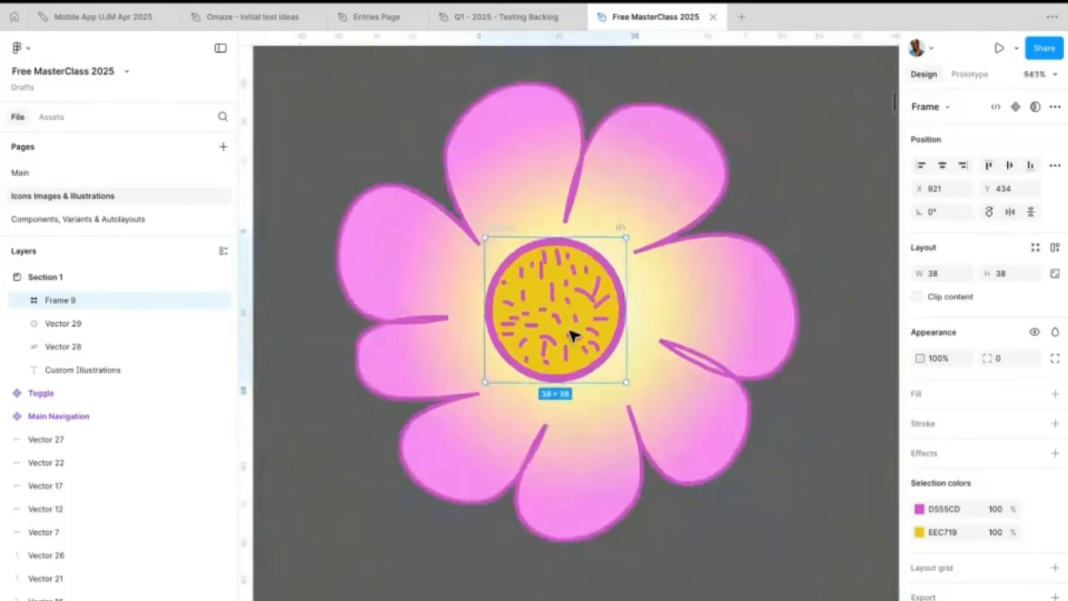
- Select the petal shape together with the centre frame, wrap both in a new frame, and clear the selection
{"action": "left_click", "coordinate": [685, 332]}
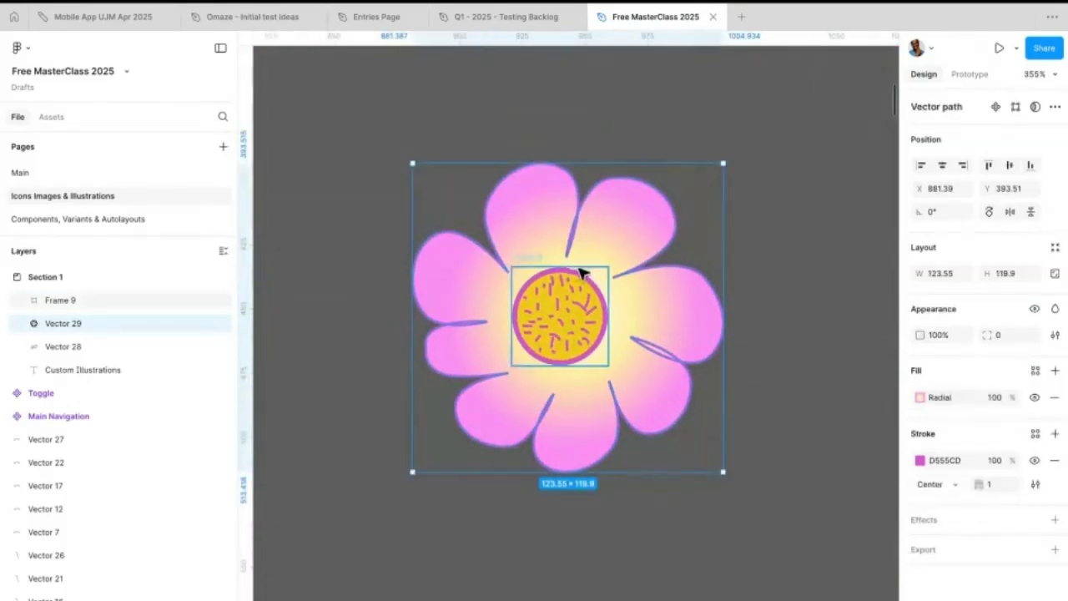
{"action": "left_click", "coordinate": [708, 250]}
{"action": "left_click_drag", "start_coordinate": [766, 174], "coordinate": [402, 505]}
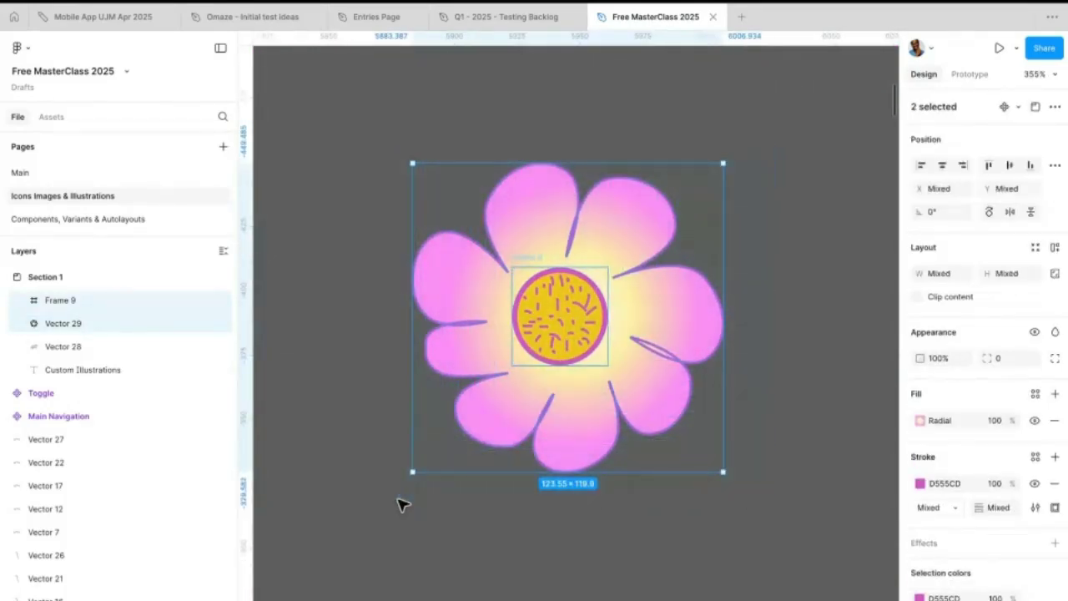
{"action": "right_click", "coordinate": [490, 324]}
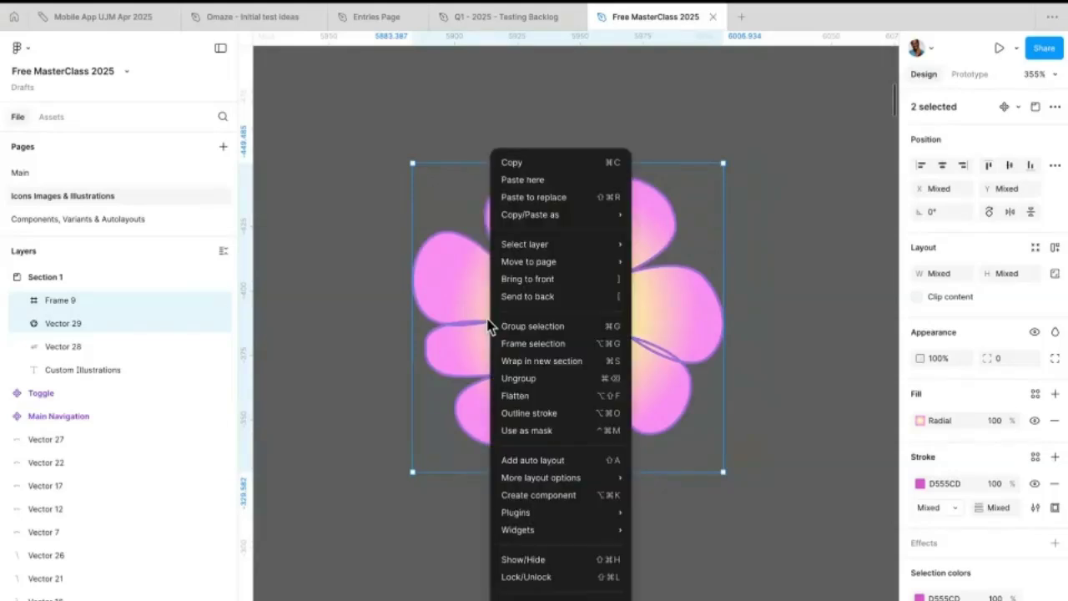
{"action": "left_click", "coordinate": [562, 347]}
{"action": "left_click", "coordinate": [756, 293]}
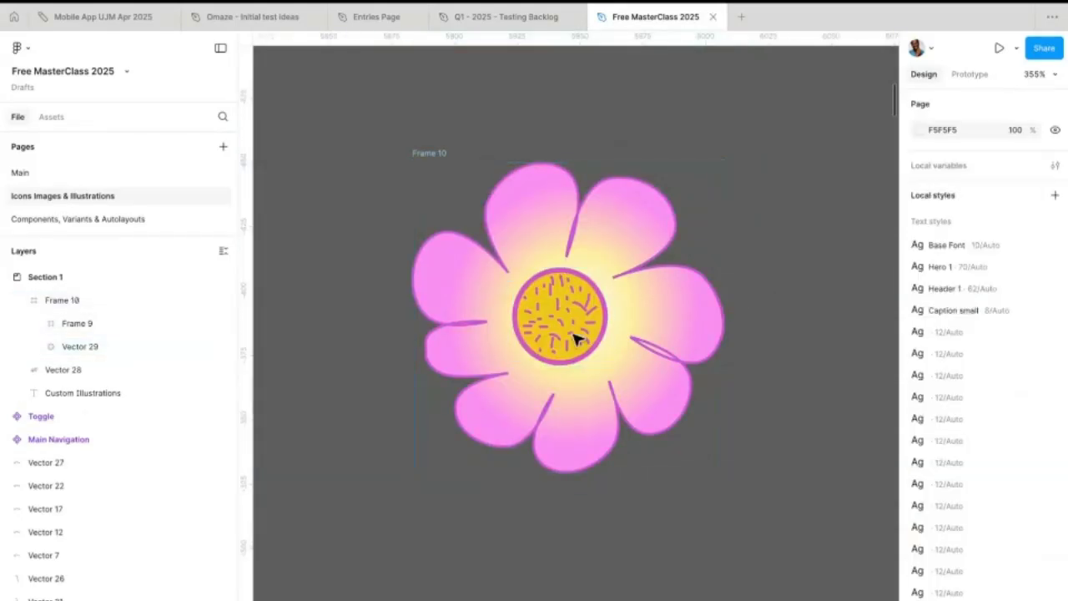
- Move the flower frame slightly up and left to X 879, Y 380
{"action": "scroll", "coordinate": [569, 329], "scroll_direction": "down", "scroll_amount": 5}
{"action": "mouse_move", "coordinate": [534, 256]}
{"action": "left_mouse_down"}
{"action": "mouse_move", "coordinate": [605, 310]}
{"action": "mouse_move", "coordinate": [591, 253]}
{"action": "mouse_move", "coordinate": [530, 250]}
{"action": "left_mouse_up"}
{"action": "scroll", "coordinate": [634, 338], "scroll_direction": "up", "scroll_amount": 4}
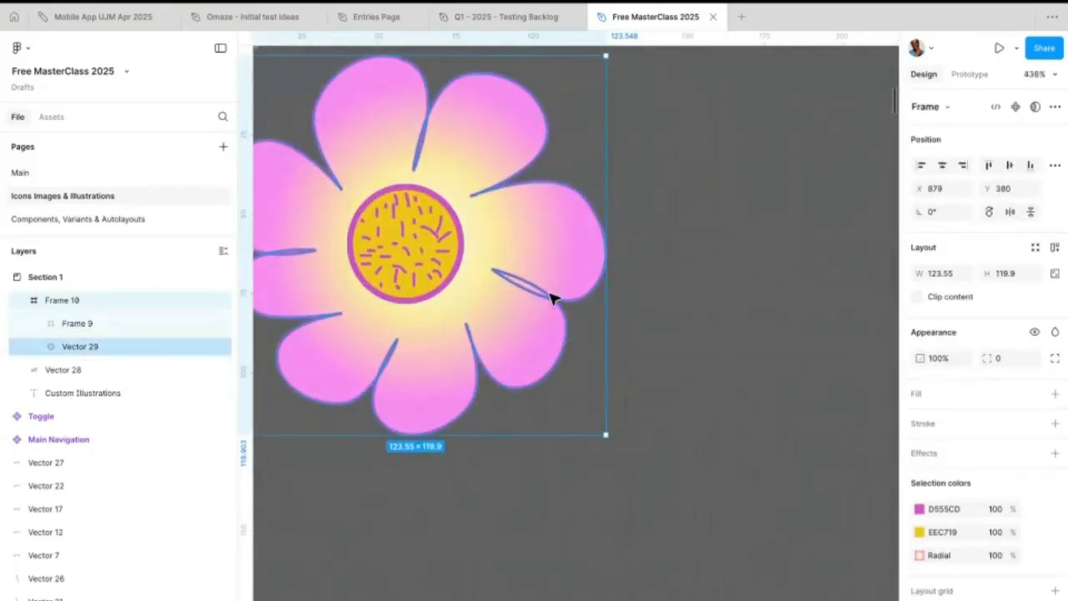
{"action": "scroll", "coordinate": [557, 324], "scroll_direction": "up", "scroll_amount": 2}
{"action": "scroll", "coordinate": [558, 323], "scroll_direction": "down", "scroll_amount": 2}
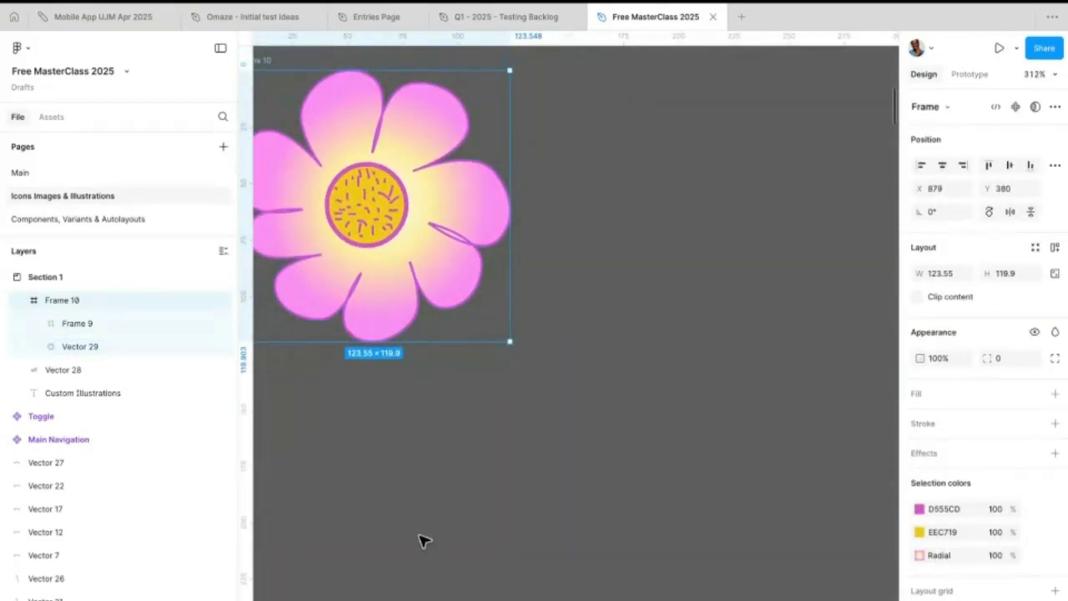
- Draw the outer edge of a tall stem with the Pen tool, bending down from beside the flower through six points
{"action": "key", "text": "p"}
{"action": "left_click", "coordinate": [583, 273]}
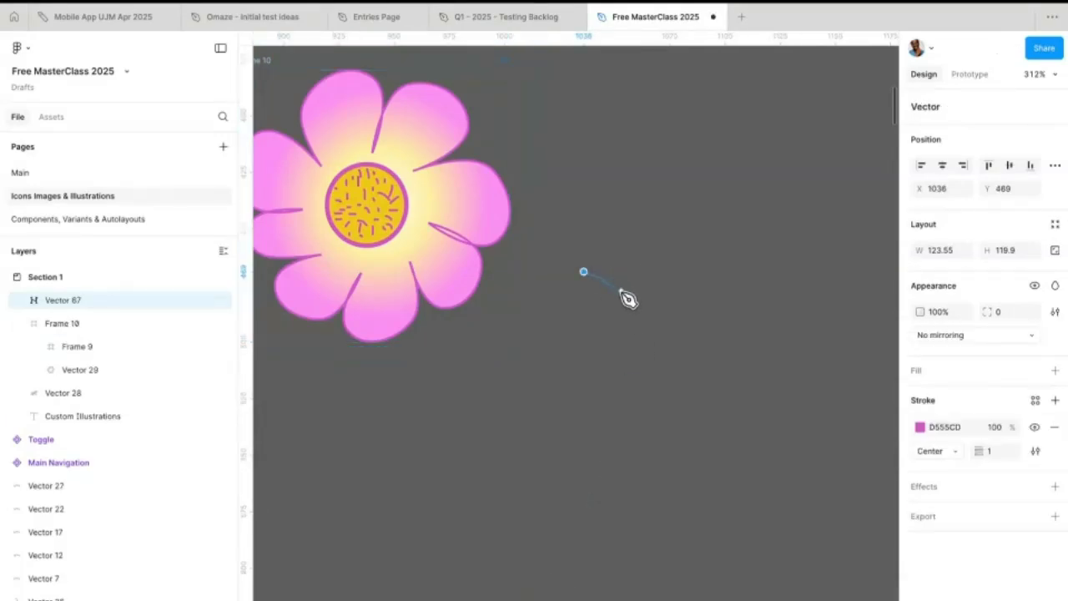
{"action": "left_click", "coordinate": [615, 279]}
{"action": "left_click", "coordinate": [704, 424]}
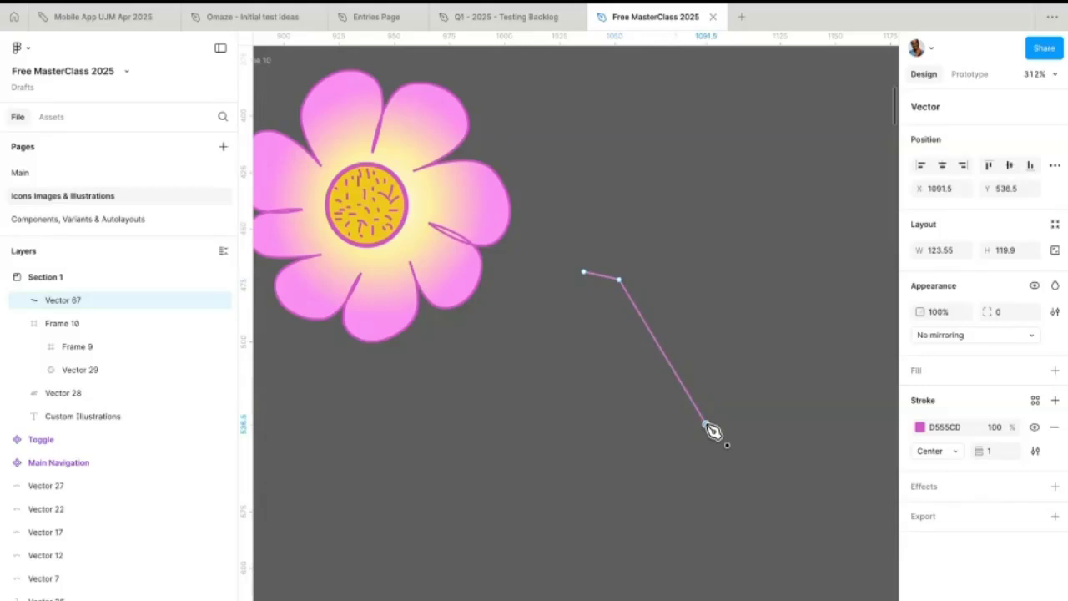
{"action": "scroll", "coordinate": [709, 427], "scroll_direction": "down", "scroll_amount": 3}
{"action": "left_click", "coordinate": [719, 469]}
{"action": "scroll", "coordinate": [721, 472], "scroll_direction": "down", "scroll_amount": 3}
{"action": "left_click", "coordinate": [731, 493]}
{"action": "scroll", "coordinate": [738, 506], "scroll_direction": "down", "scroll_amount": 2}
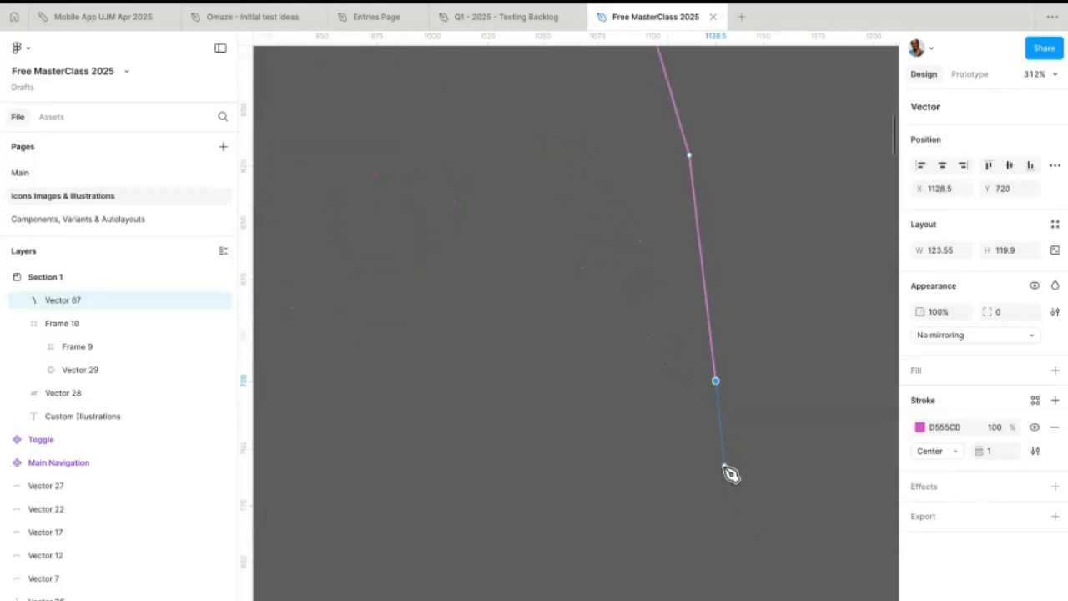
{"action": "left_click", "coordinate": [722, 470]}
{"action": "scroll", "coordinate": [722, 471], "scroll_direction": "down", "scroll_amount": 5}
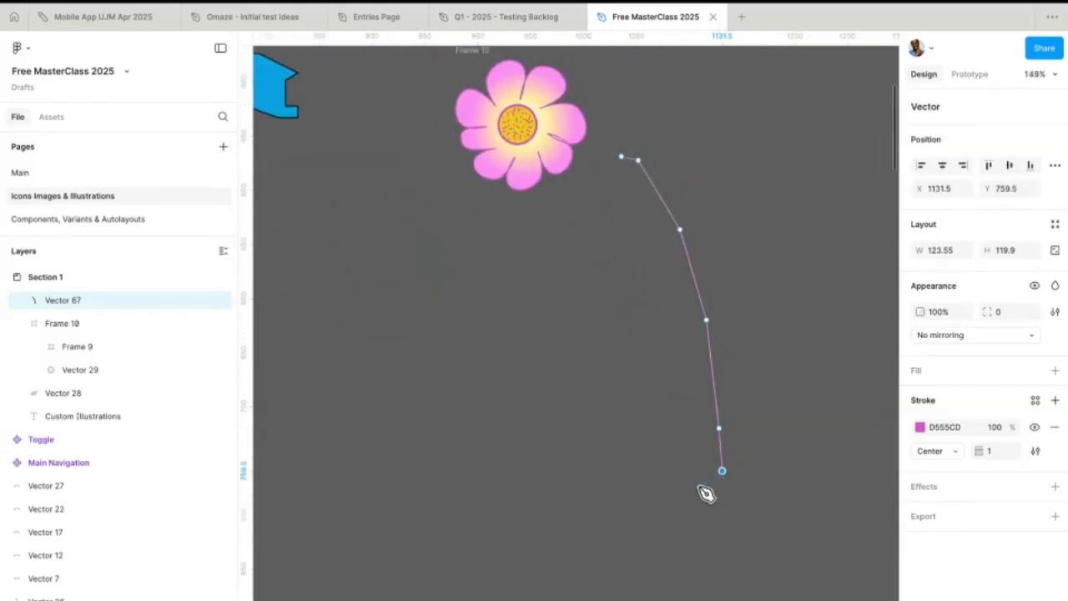
- Add the stem's narrow base and inner edge, closing the path at its tip into an outline about 95.5 × 296.5
{"action": "left_click", "coordinate": [705, 477]}
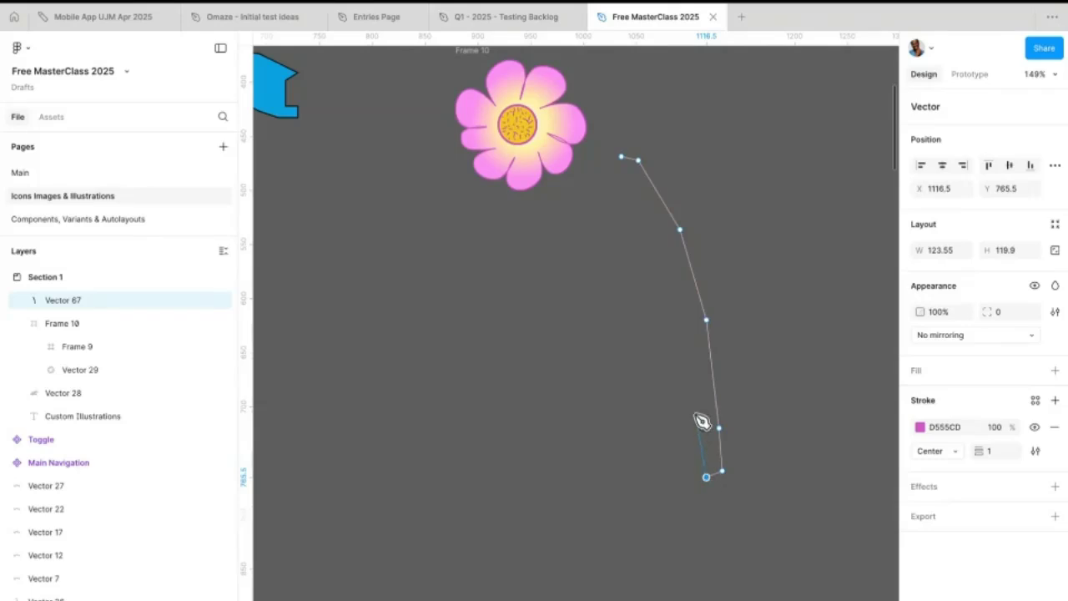
{"action": "left_click", "coordinate": [699, 364]}
{"action": "left_click", "coordinate": [680, 268]}
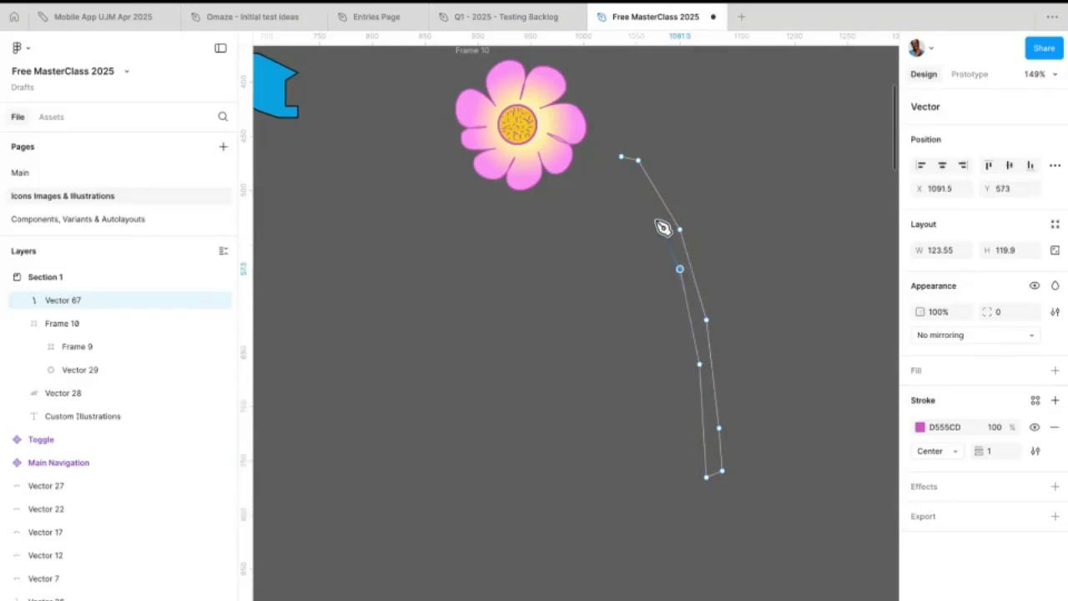
{"action": "left_click", "coordinate": [643, 176]}
{"action": "left_click", "coordinate": [622, 157]}
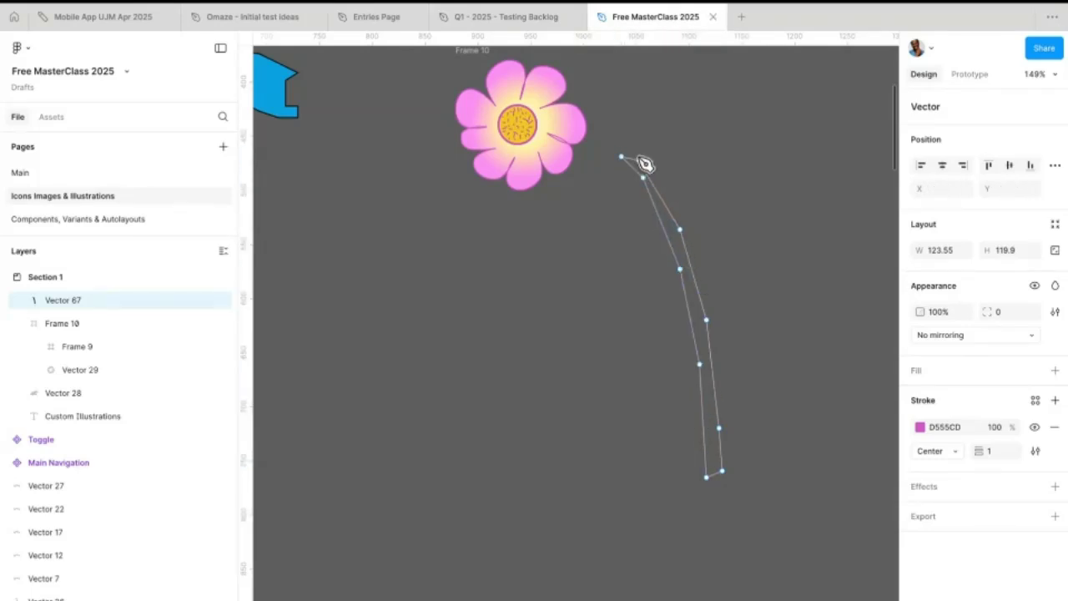
{"action": "scroll", "coordinate": [654, 148], "scroll_direction": "up", "scroll_amount": 5}
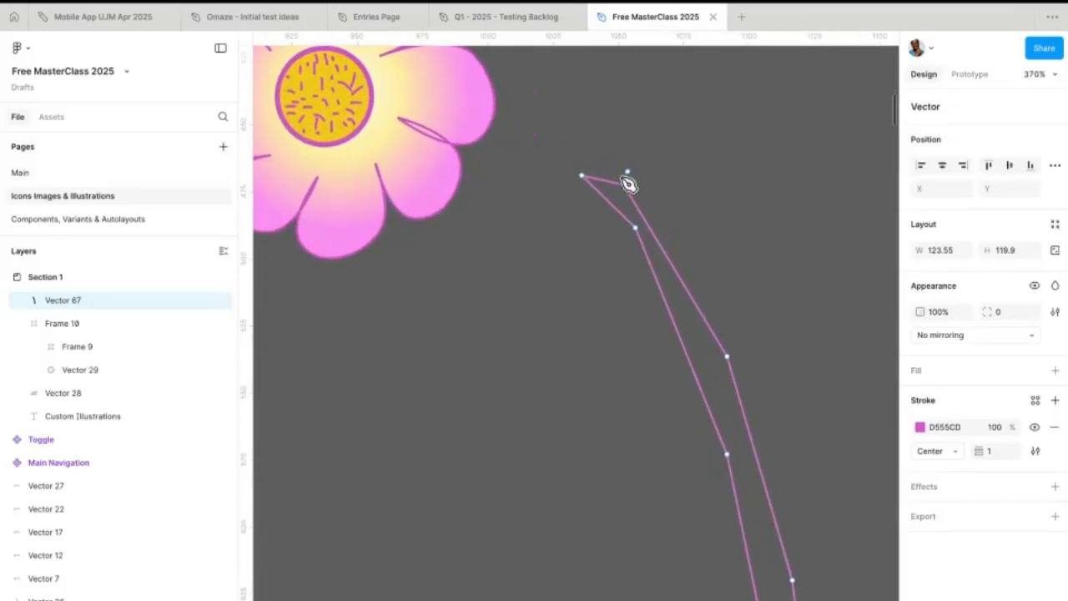
{"action": "key", "text": "Escape"}
- Reopen the stem for vector editing and convert the outer edge's points, down to its base corner, into smooth curves
{"action": "scroll", "coordinate": [634, 259], "scroll_direction": "right", "scroll_amount": 3}
{"action": "scroll", "coordinate": [634, 259], "scroll_direction": "up", "scroll_amount": 2}
{"action": "key", "text": "Return"}
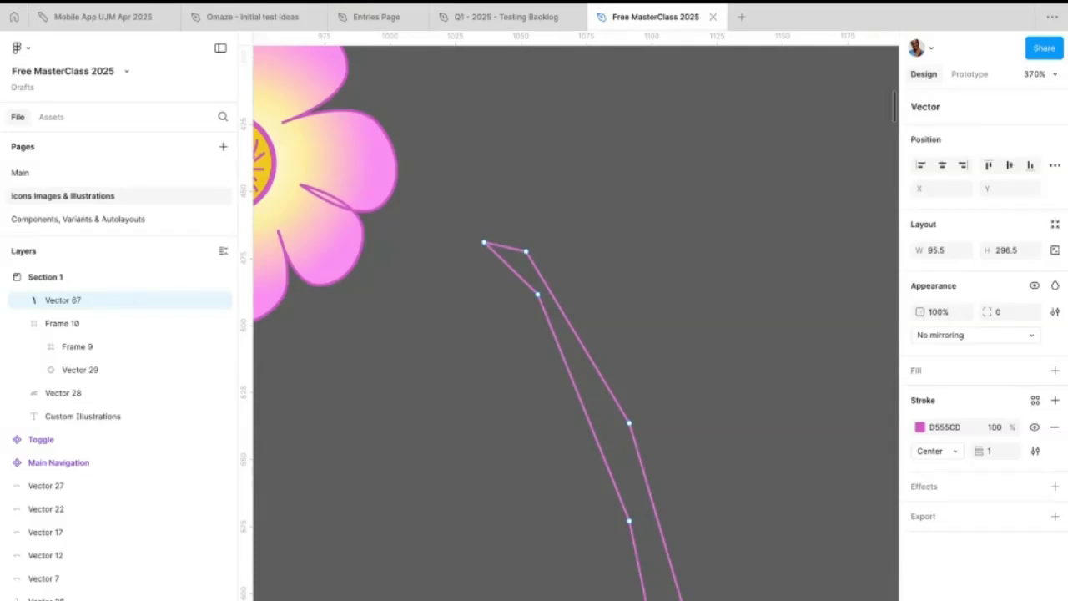
{"action": "left_click", "coordinate": [525, 250], "text": "super"}
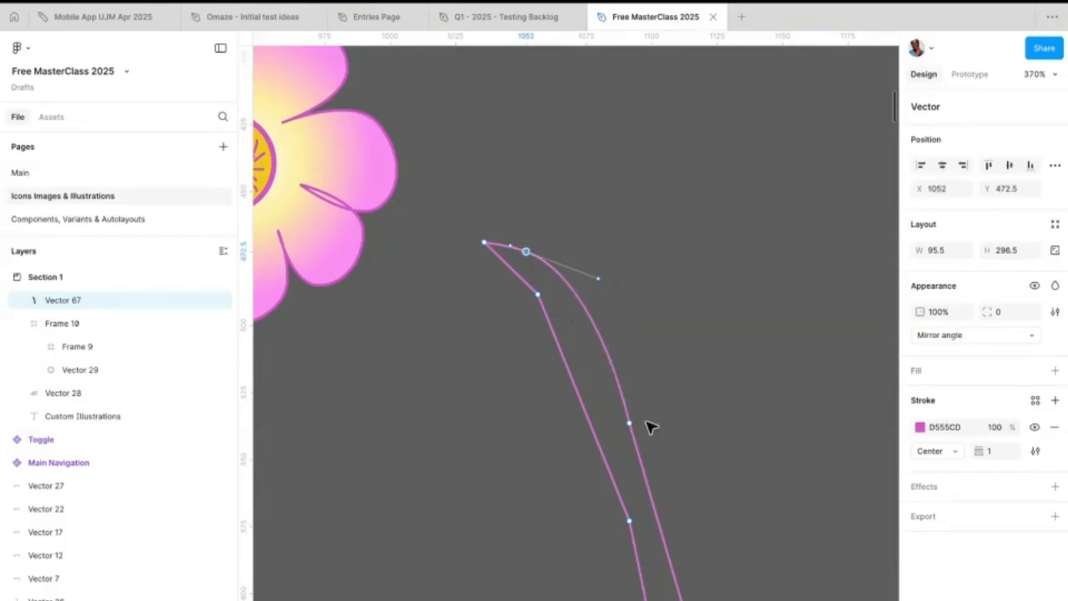
{"action": "left_click", "coordinate": [630, 424], "text": "super"}
{"action": "scroll", "coordinate": [631, 426], "scroll_direction": "down", "scroll_amount": 3}
{"action": "scroll", "coordinate": [631, 426], "scroll_direction": "left", "scroll_amount": 1}
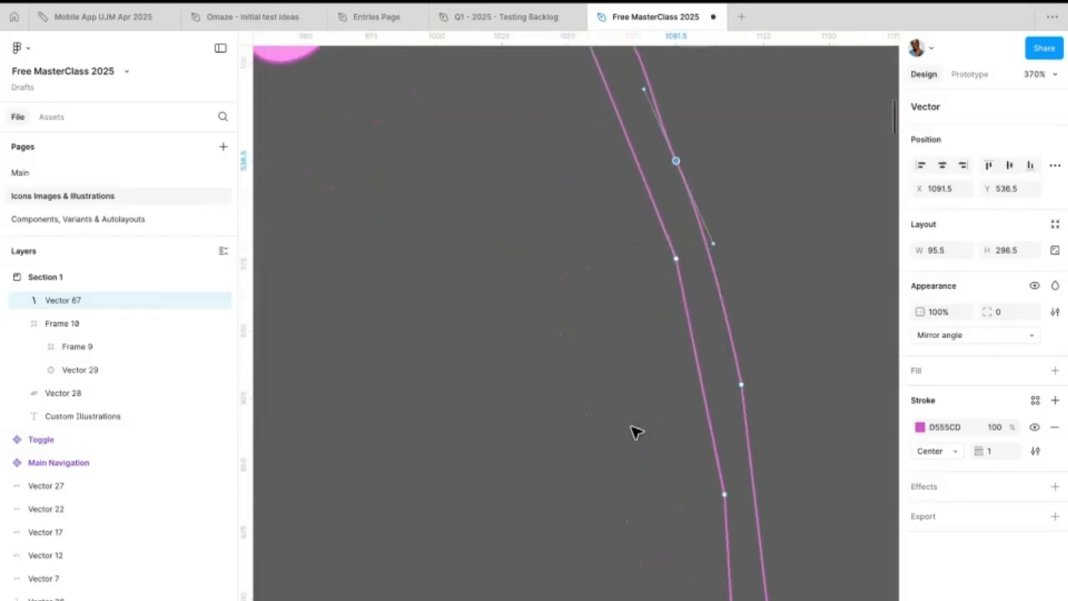
{"action": "left_click", "coordinate": [741, 385]}
{"action": "scroll", "coordinate": [742, 383], "scroll_direction": "down", "scroll_amount": 5}
{"action": "scroll", "coordinate": [742, 383], "scroll_direction": "left", "scroll_amount": 1}
{"action": "left_click", "coordinate": [821, 389]}
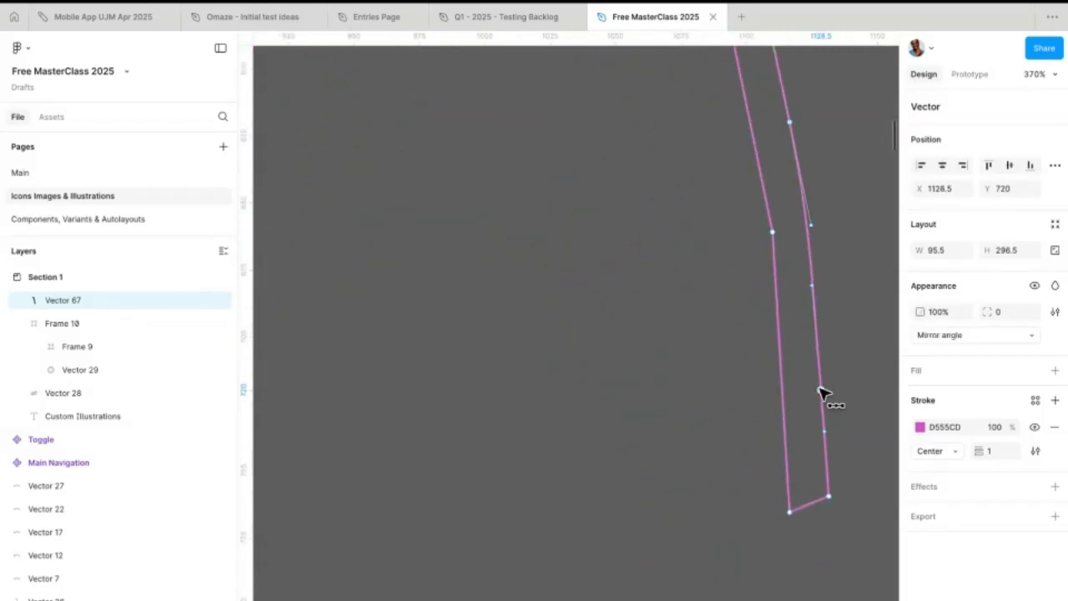
{"action": "left_click", "coordinate": [828, 497], "text": "super"}
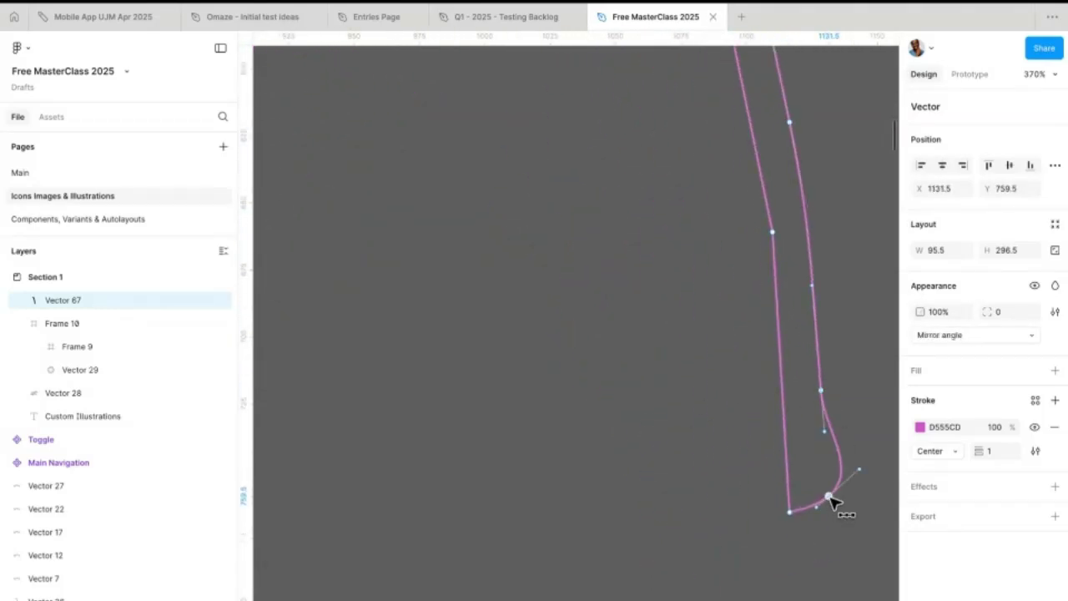
- Convert the stem's remaining base corner, inner-edge points and tip into smooth curves
{"action": "left_click", "coordinate": [789, 511], "text": "super"}
{"action": "scroll", "coordinate": [777, 350], "scroll_direction": "up", "scroll_amount": 3}
{"action": "scroll", "coordinate": [776, 350], "scroll_direction": "left", "scroll_amount": 1}
{"action": "left_click", "coordinate": [810, 357], "text": "super"}
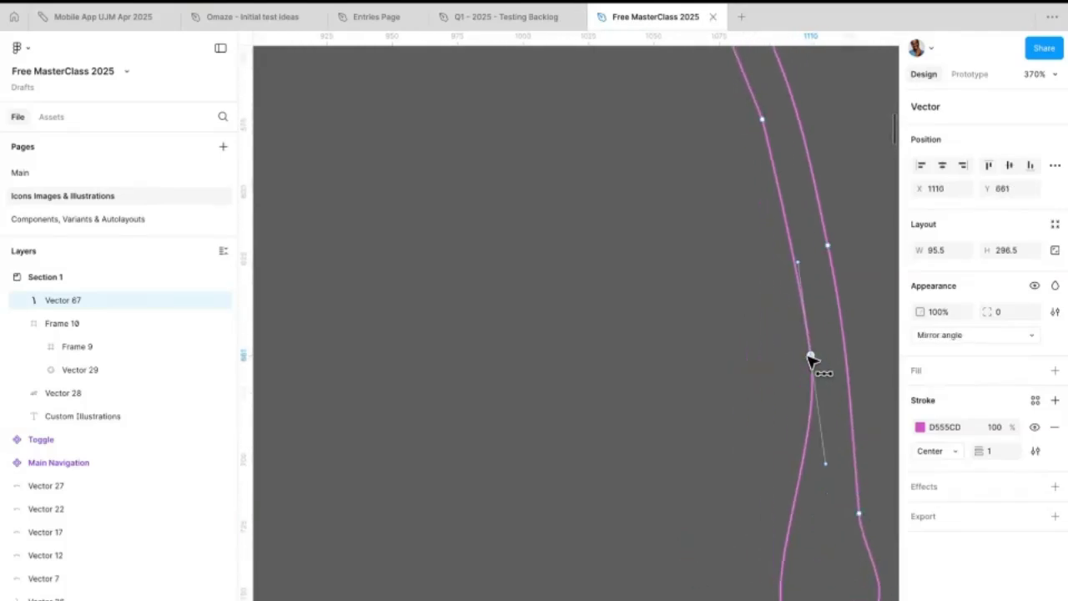
{"action": "scroll", "coordinate": [810, 358], "scroll_direction": "up", "scroll_amount": 3}
{"action": "scroll", "coordinate": [811, 359], "scroll_direction": "right", "scroll_amount": 1}
{"action": "left_click", "coordinate": [718, 345], "text": "super"}
{"action": "scroll", "coordinate": [719, 345], "scroll_direction": "up", "scroll_amount": 2}
{"action": "scroll", "coordinate": [718, 345], "scroll_direction": "left", "scroll_amount": 1}
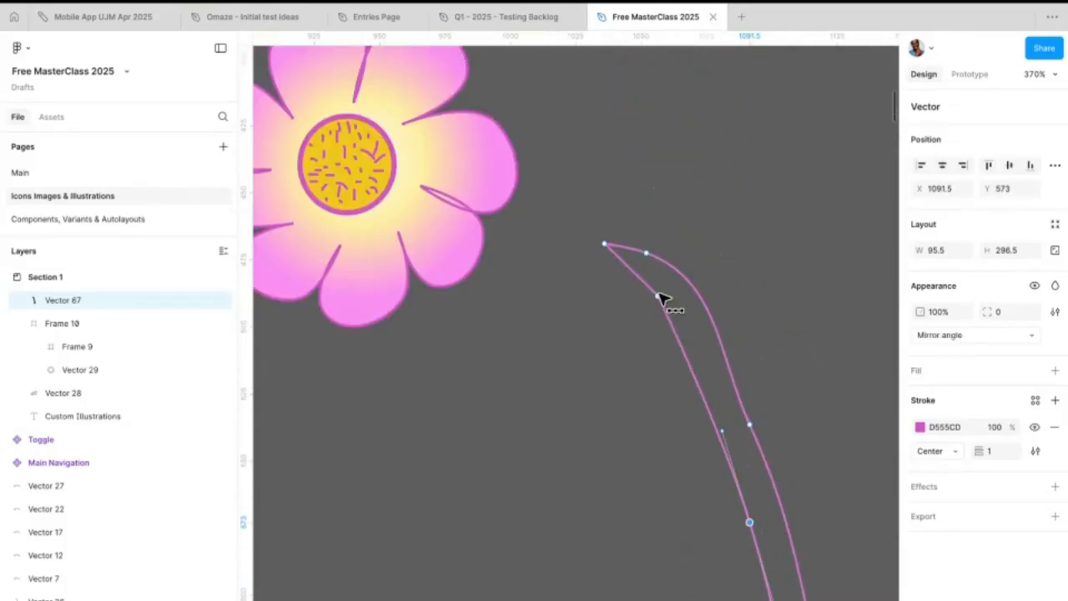
{"action": "left_click", "coordinate": [659, 298], "text": "super"}
{"action": "left_click", "coordinate": [604, 244], "text": "super"}
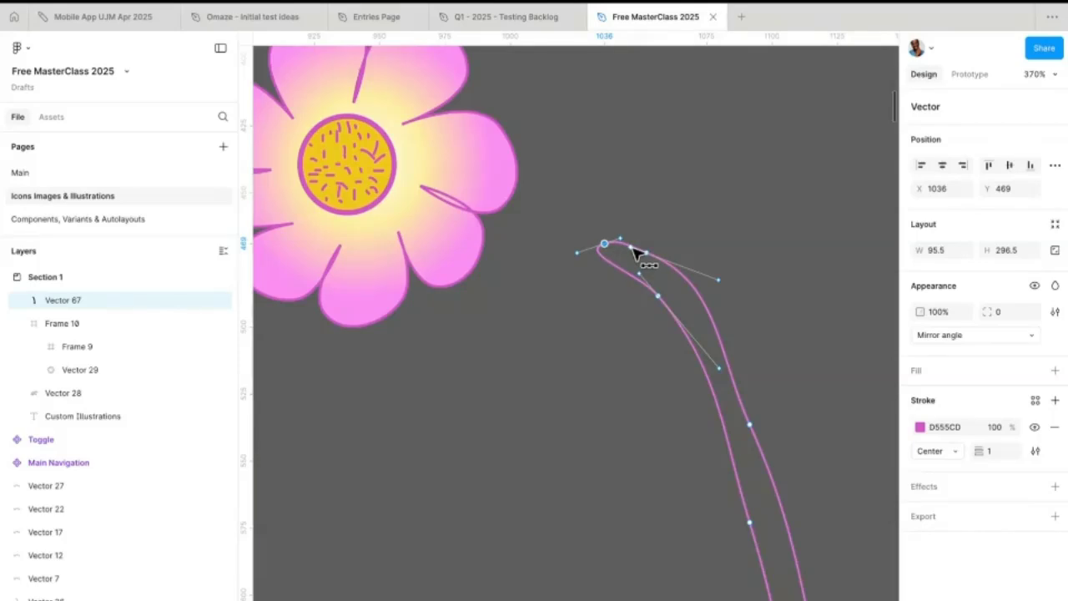
- Refine the stem's upper end by shortening the top inner point's curve handles and reshaping the curve at the tip
{"action": "scroll", "coordinate": [636, 252], "scroll_direction": "up", "scroll_amount": 5}
{"action": "left_click_drag", "start_coordinate": [829, 529], "coordinate": [722, 379]}
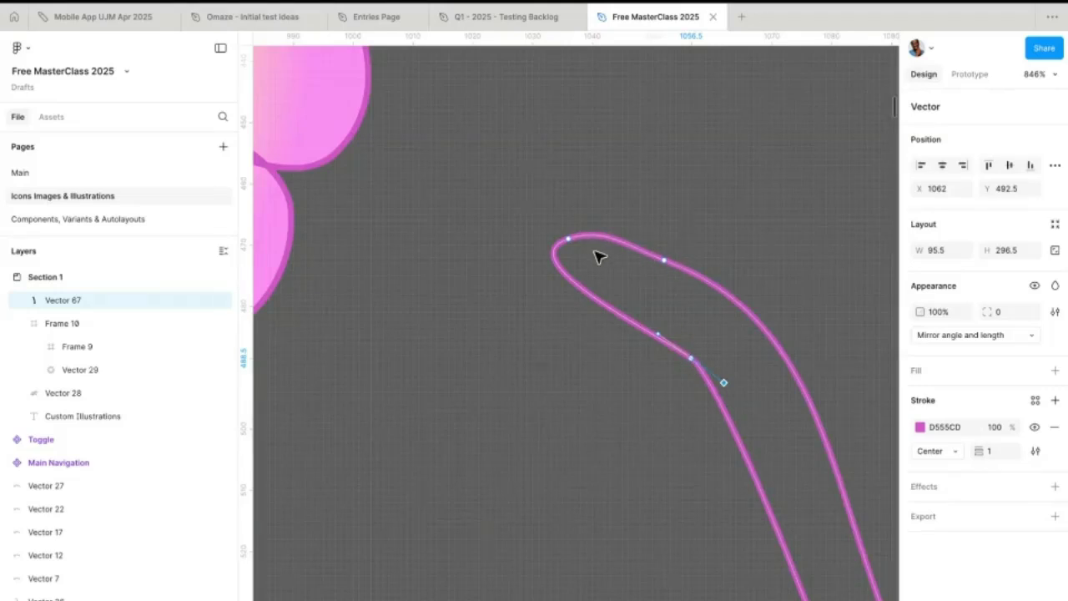
{"action": "scroll", "coordinate": [653, 324], "scroll_direction": "down", "scroll_amount": 2}
{"action": "scroll", "coordinate": [653, 323], "scroll_direction": "down", "scroll_amount": 1}
{"action": "scroll", "coordinate": [651, 322], "scroll_direction": "up", "scroll_amount": 5}
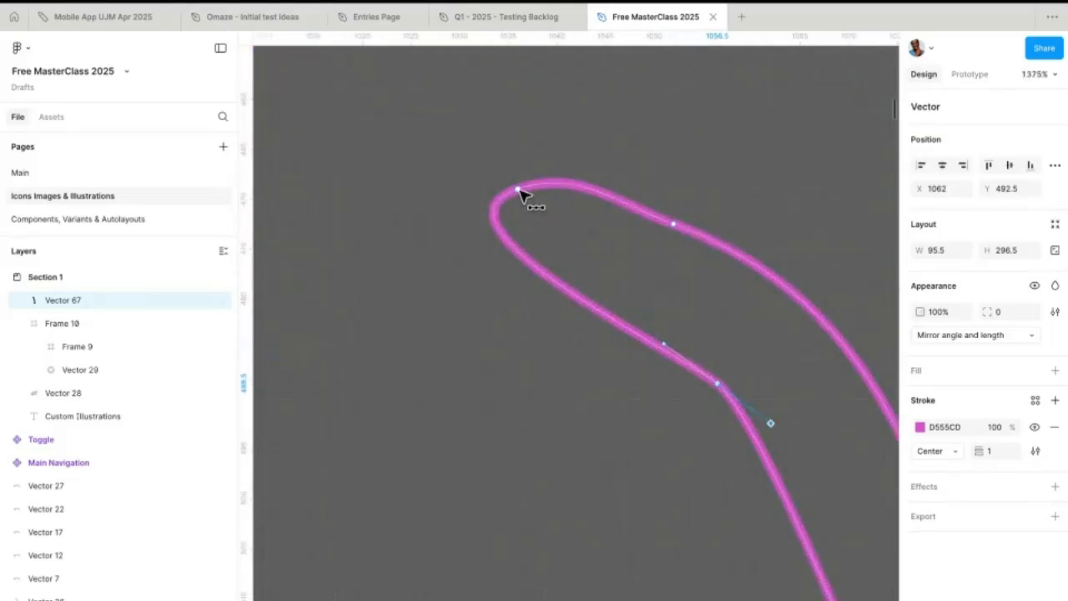
{"action": "left_click", "coordinate": [517, 190], "text": "ctrl"}
{"action": "left_click_drag", "start_coordinate": [518, 194], "coordinate": [486, 234]}
- Shorten the base point's curve handle to tighten the bulge at the stem's foot, and finish editing the vector
{"action": "scroll", "coordinate": [486, 235], "scroll_direction": "down", "scroll_amount": 10}
{"action": "scroll", "coordinate": [485, 234], "scroll_direction": "down", "scroll_amount": 3}
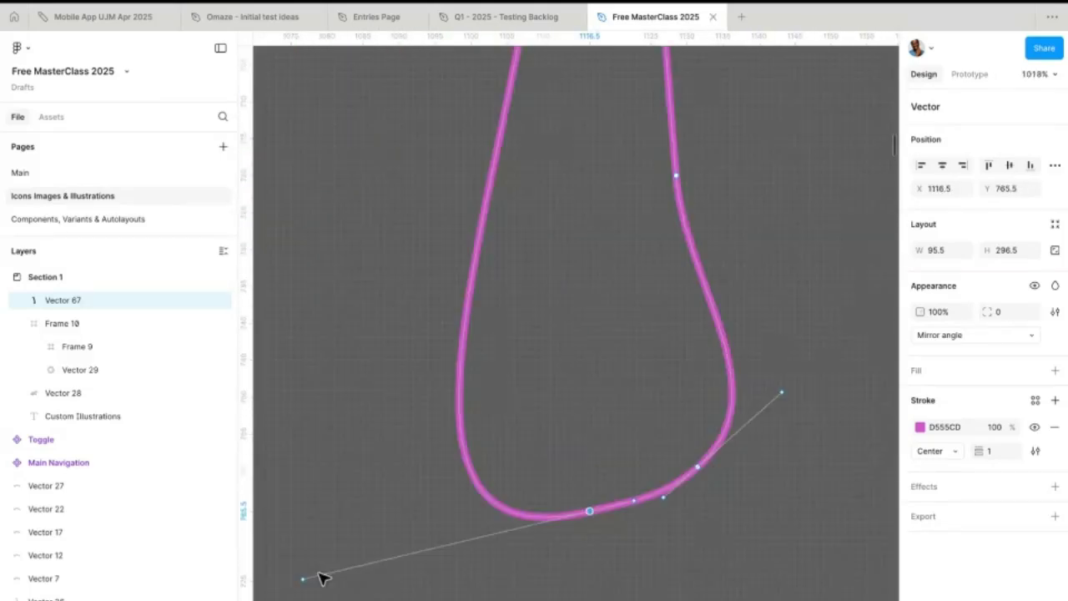
{"action": "left_click_drag", "start_coordinate": [303, 580], "coordinate": [493, 541]}
{"action": "scroll", "coordinate": [711, 355], "scroll_direction": "down", "scroll_amount": 10}
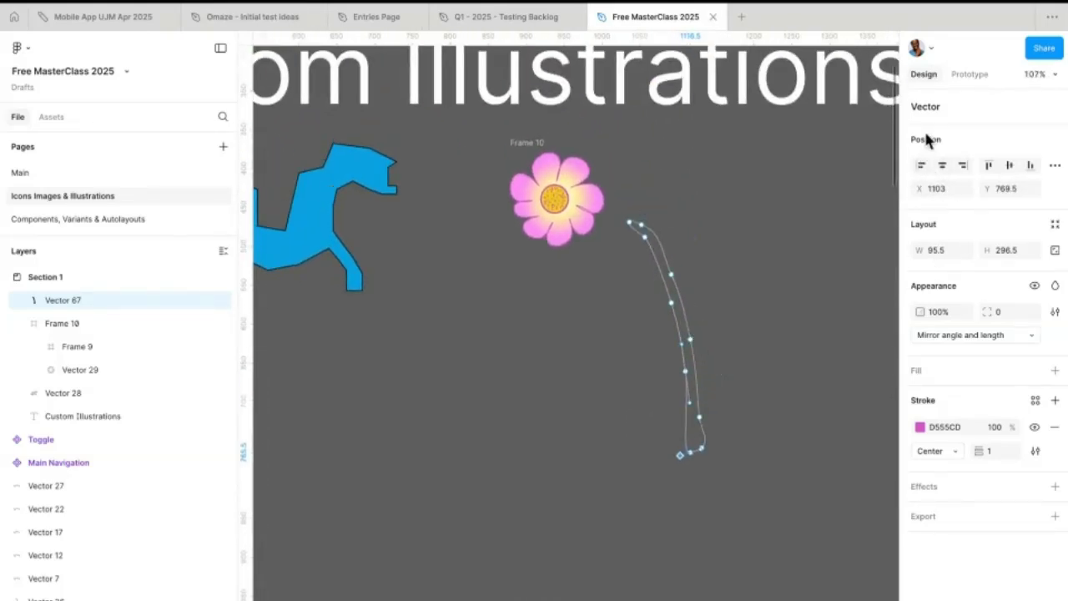
{"action": "key", "text": "Escape"}
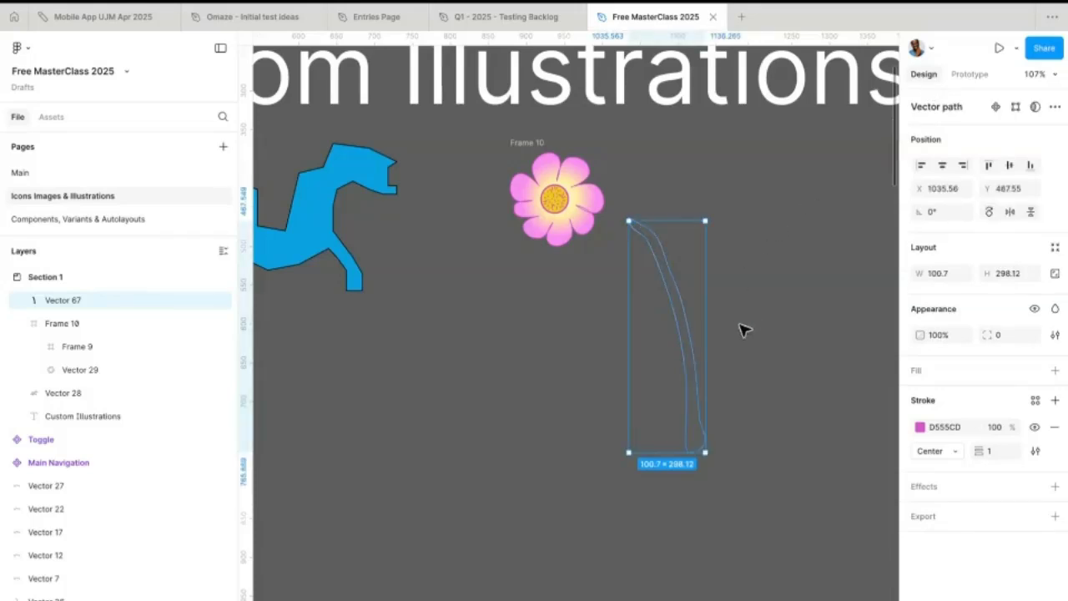
- Give the stem a solid green fill of 00A53A and remove its pink stroke
{"action": "left_click", "coordinate": [1055, 370]}
{"action": "left_click", "coordinate": [920, 397]}
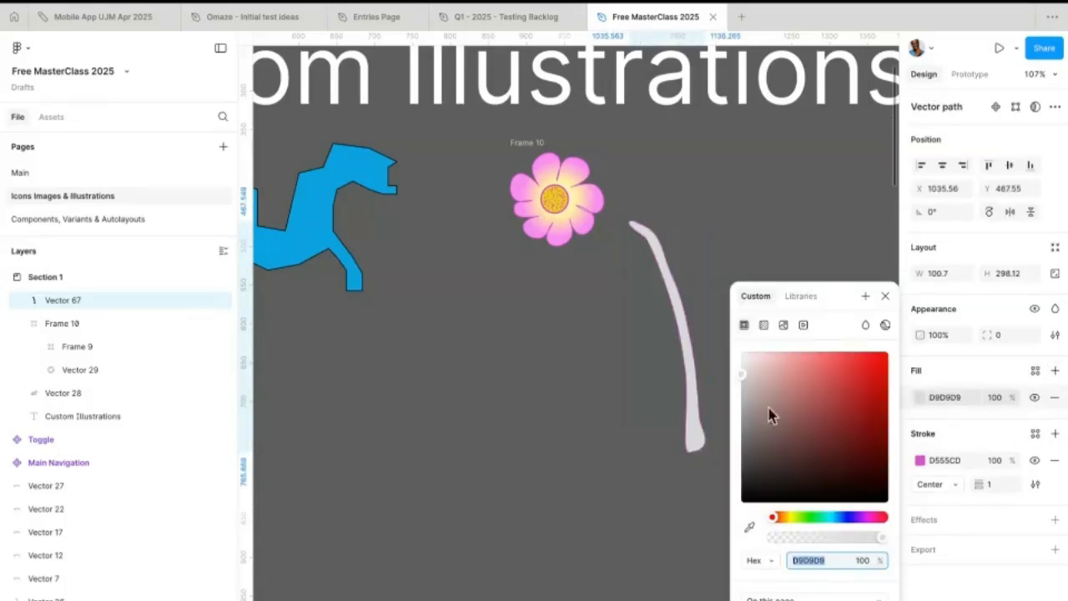
{"action": "left_click", "coordinate": [816, 518]}
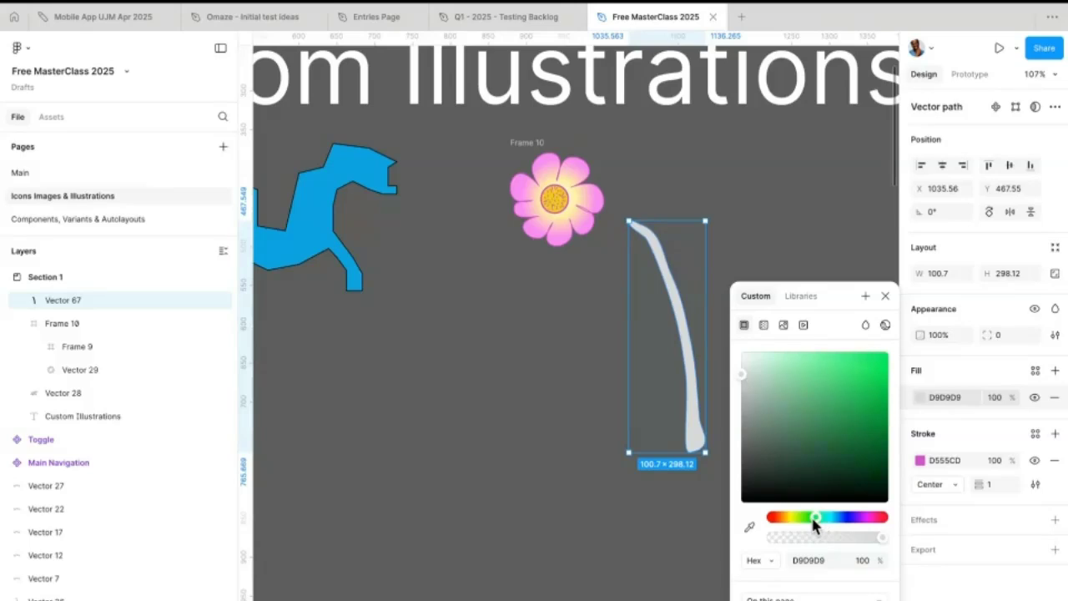
{"action": "left_click_drag", "start_coordinate": [810, 394], "coordinate": [888, 399]}
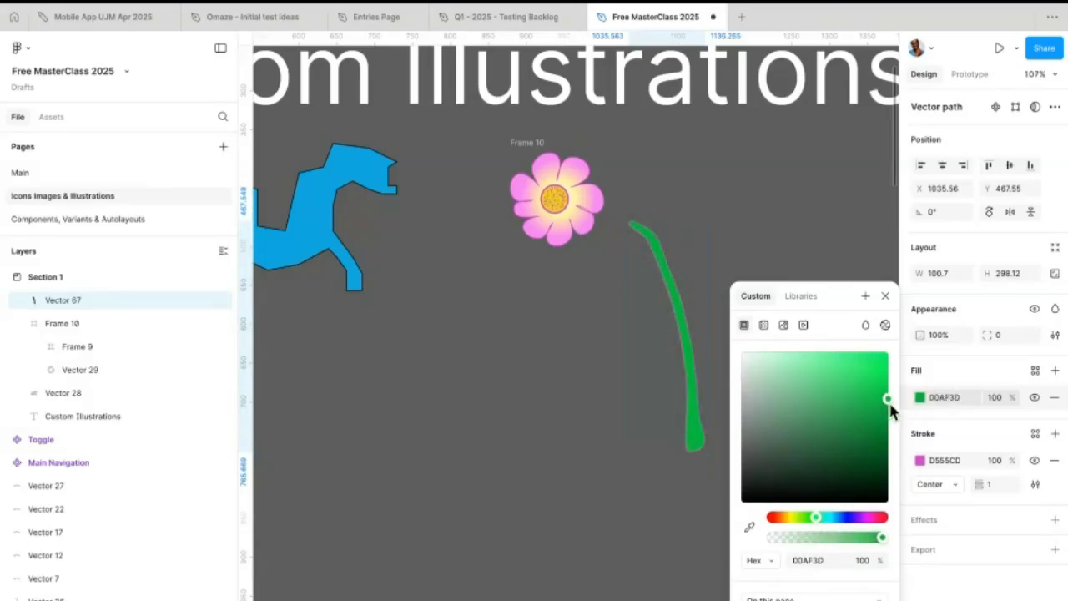
{"action": "left_click", "coordinate": [1053, 461]}
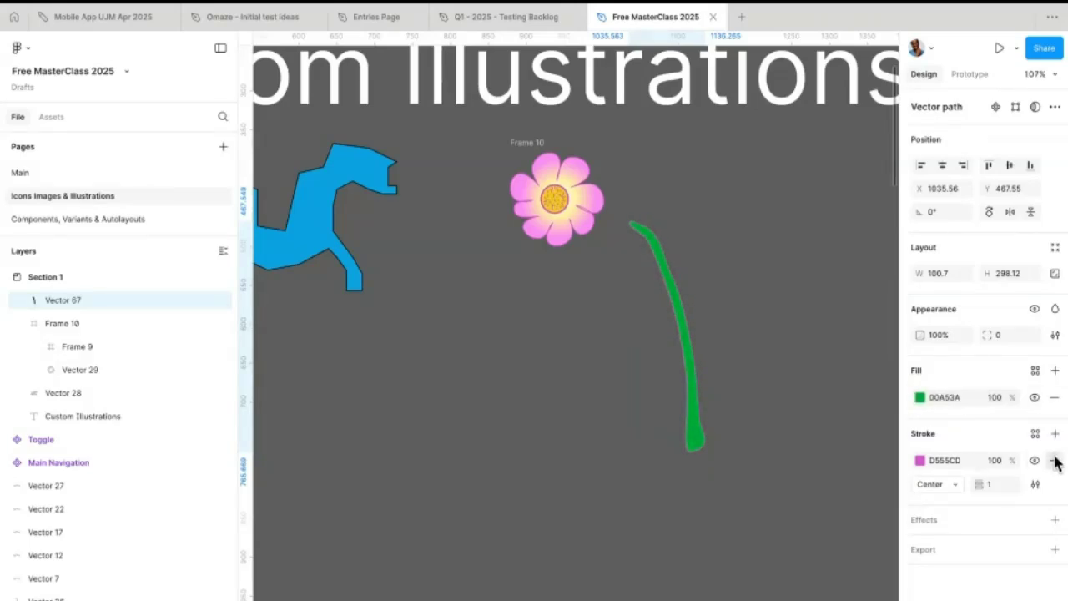
{"action": "left_click", "coordinate": [1053, 461]}
- Darken the stem's green fill to 067C30 and deselect the stem
{"action": "left_click", "coordinate": [921, 401]}
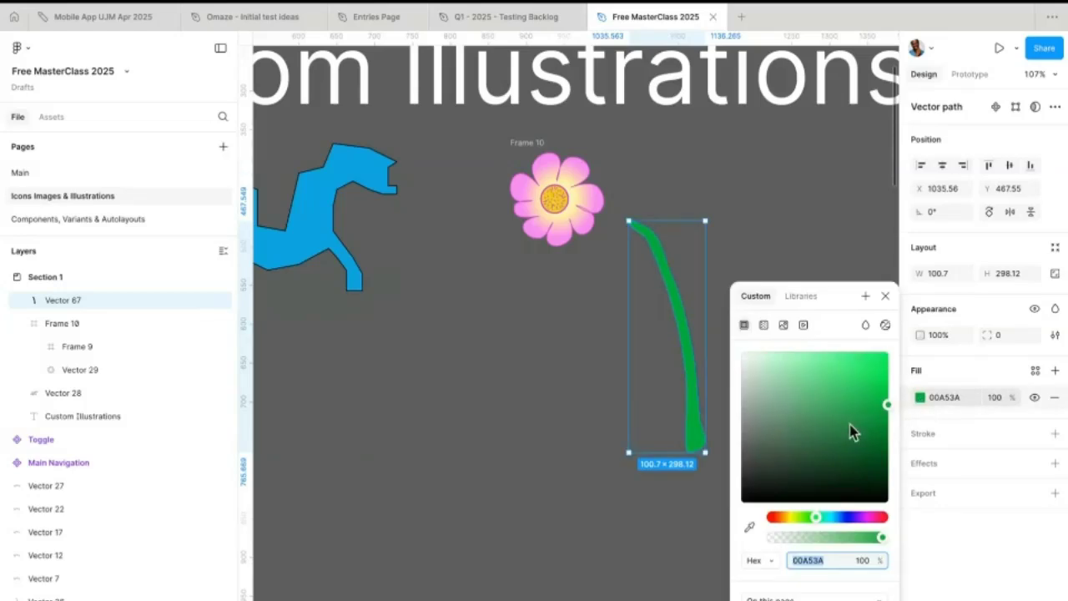
{"action": "left_click_drag", "start_coordinate": [851, 431], "coordinate": [880, 429]}
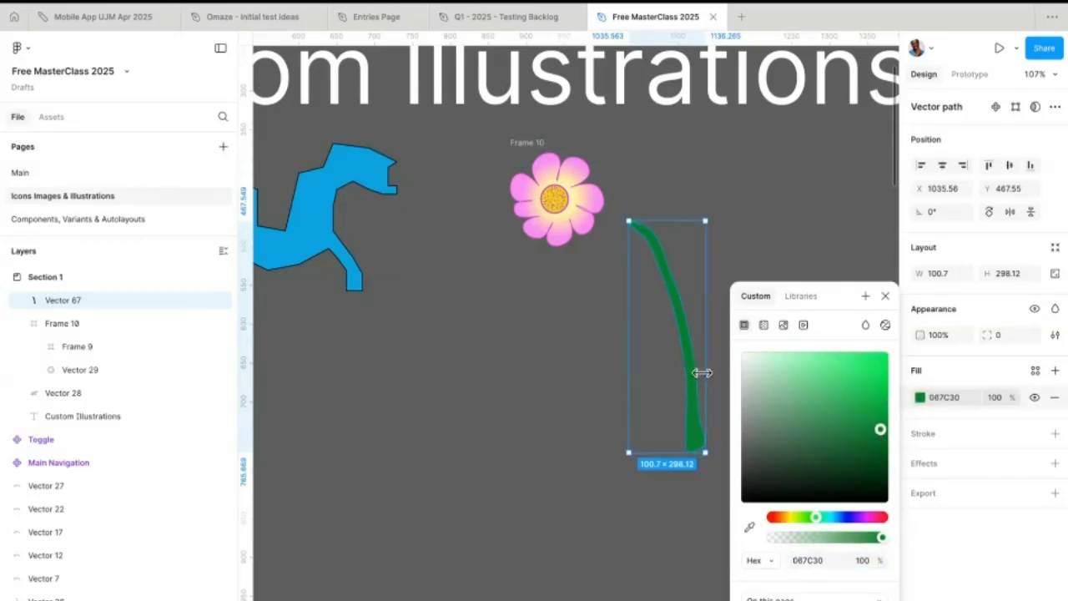
{"action": "left_click", "coordinate": [886, 295]}
{"action": "left_click", "coordinate": [741, 206]}
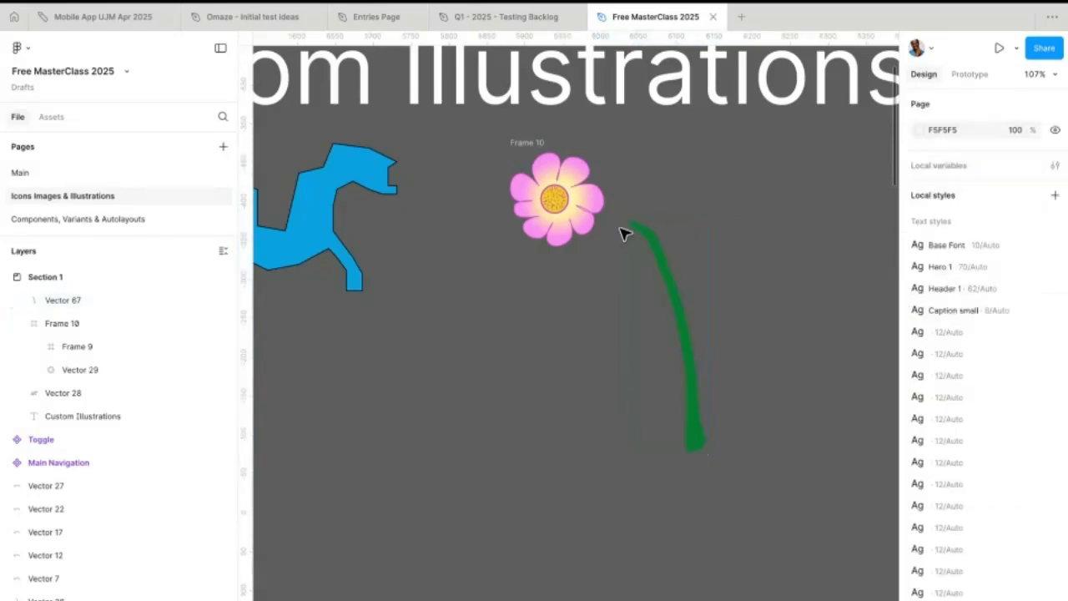
- Move the stem onto the flower head inside Frame 10 and send it to the back, behind the petals
{"action": "scroll", "coordinate": [625, 231], "scroll_direction": "up", "scroll_amount": 5}
{"action": "left_click_drag", "start_coordinate": [732, 312], "coordinate": [563, 262]}
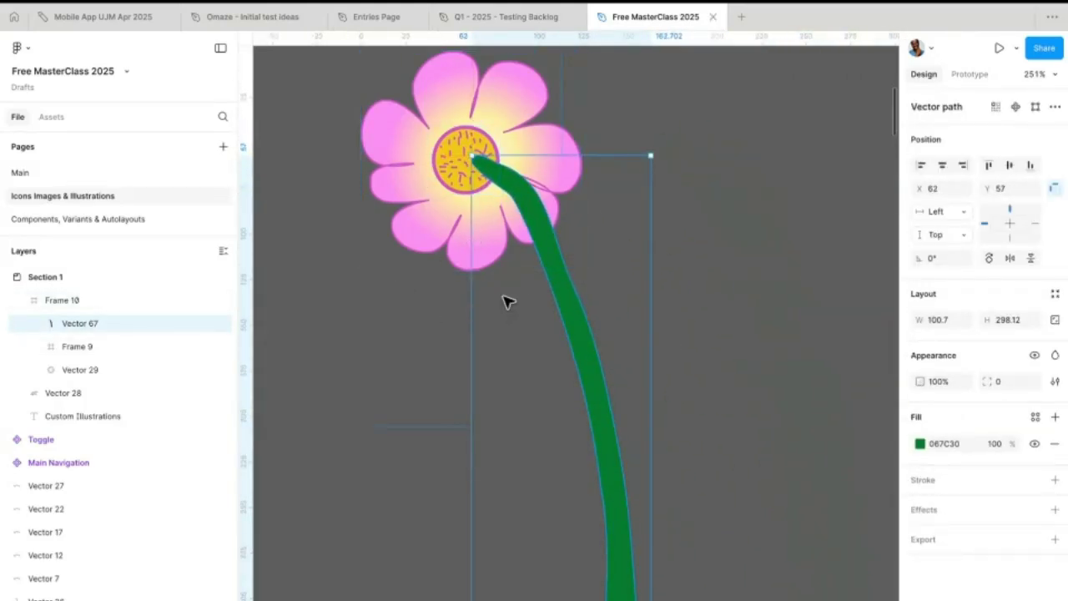
{"action": "right_click", "coordinate": [567, 297]}
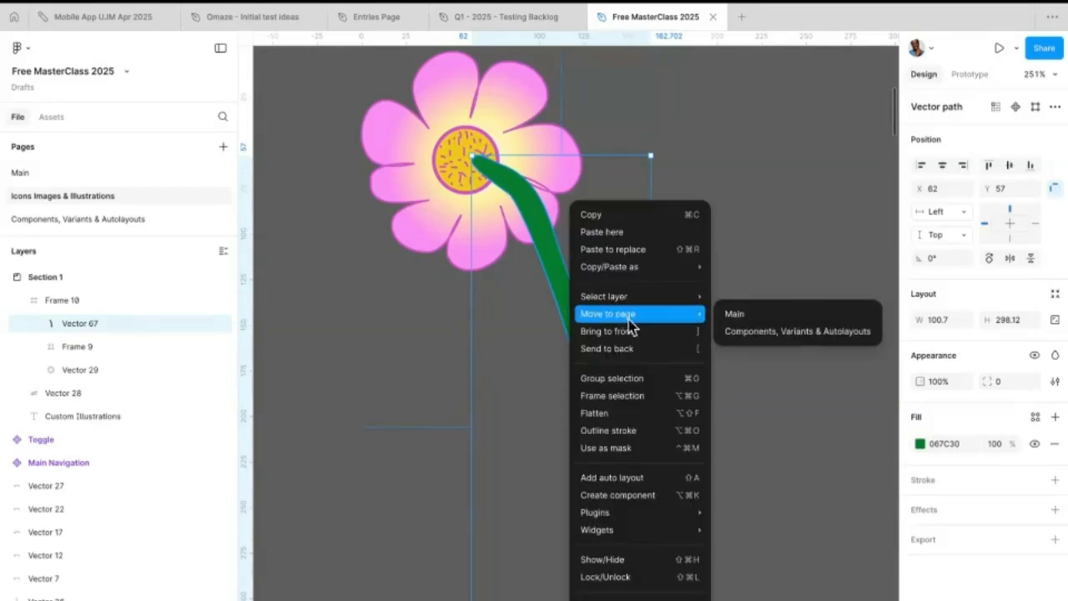
{"action": "left_click", "coordinate": [650, 349]}
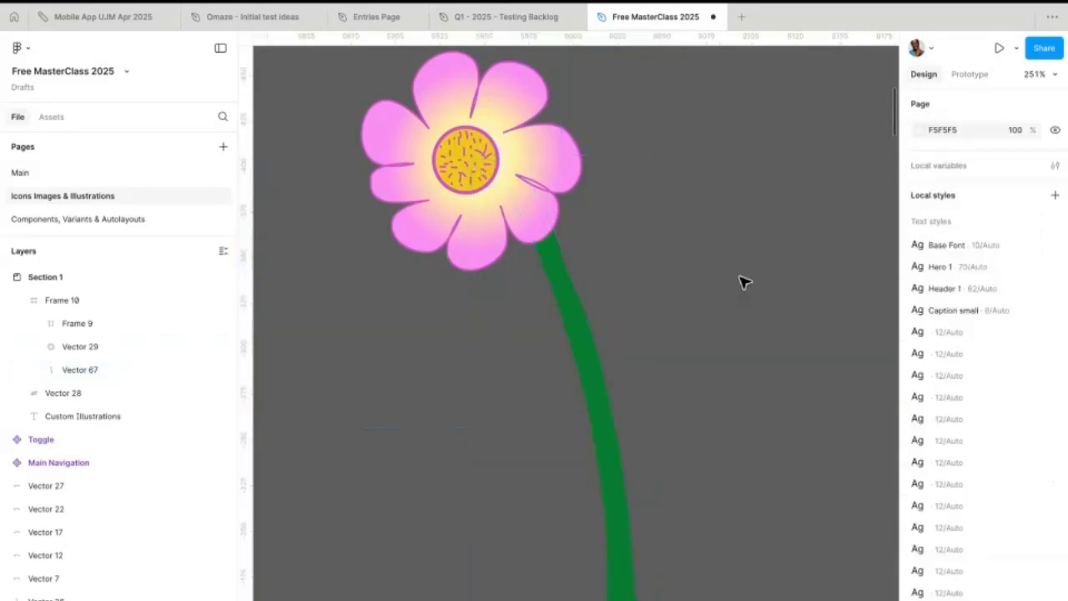
- Scale the stem down to 94 × 278 and reposition its upper end behind the flower head
{"action": "scroll", "coordinate": [584, 409], "scroll_direction": "down", "scroll_amount": 5}
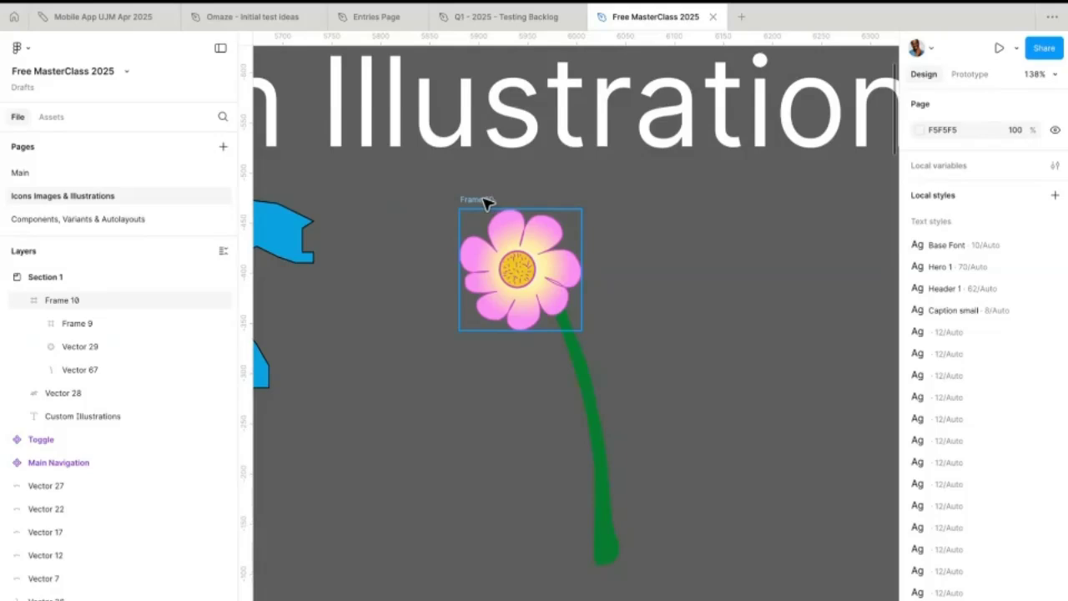
{"action": "left_click", "coordinate": [595, 396]}
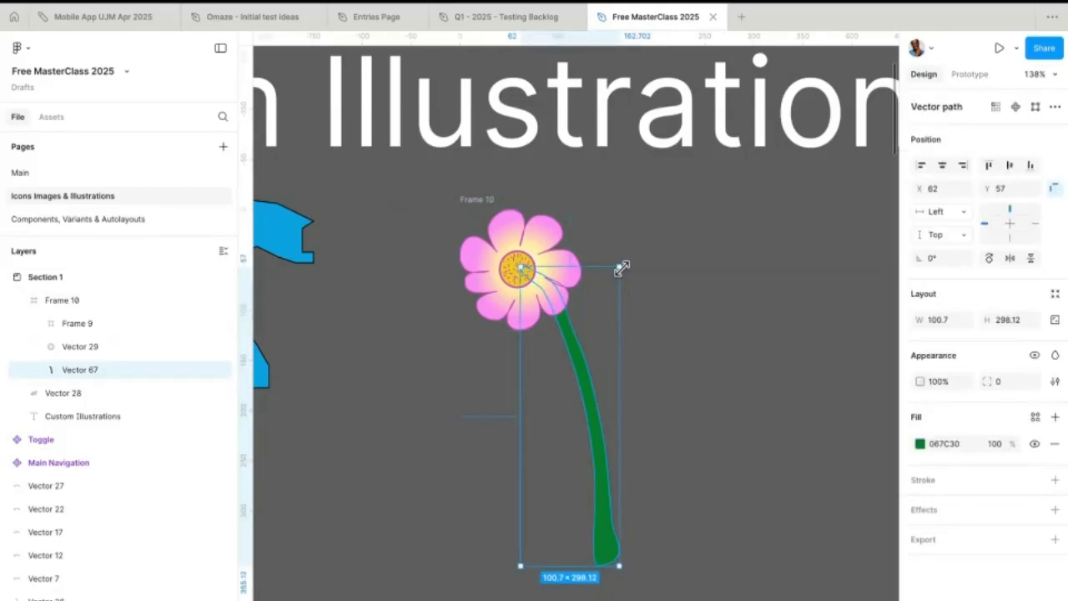
{"action": "left_click_drag", "start_coordinate": [622, 267], "coordinate": [589, 432]}
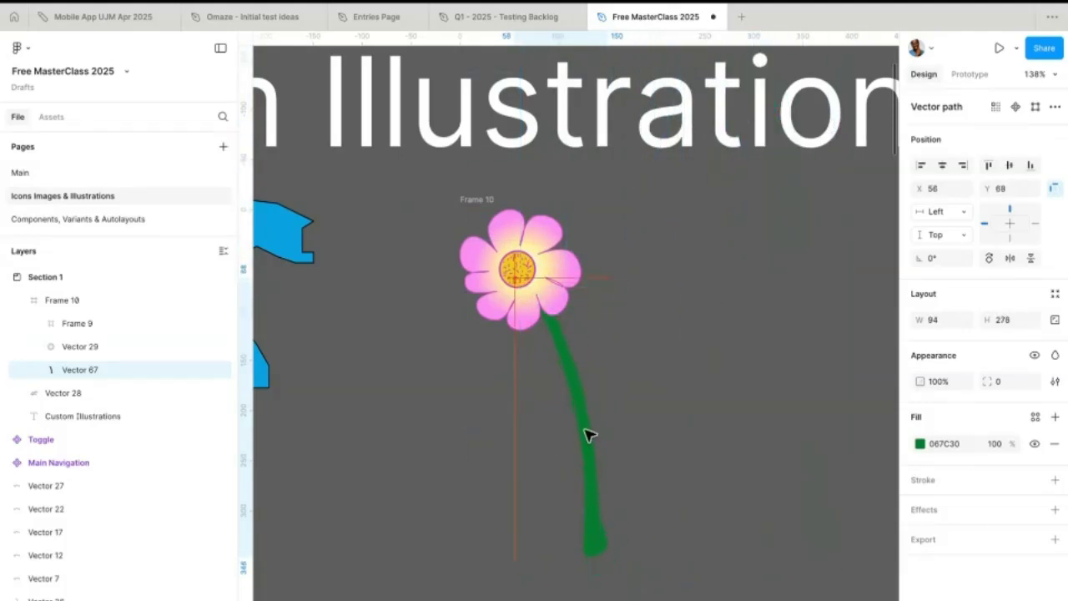
{"action": "left_click", "coordinate": [486, 206]}
{"action": "left_click", "coordinate": [586, 415]}
{"action": "right_click", "coordinate": [587, 415]}
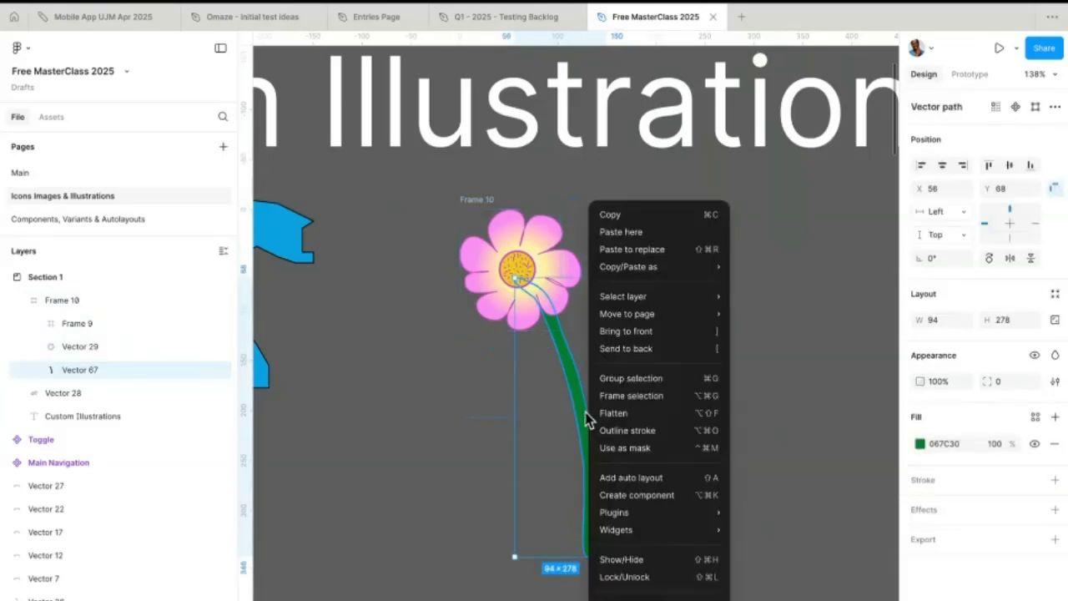
{"action": "left_click", "coordinate": [574, 386]}
{"action": "left_click", "coordinate": [478, 202]}
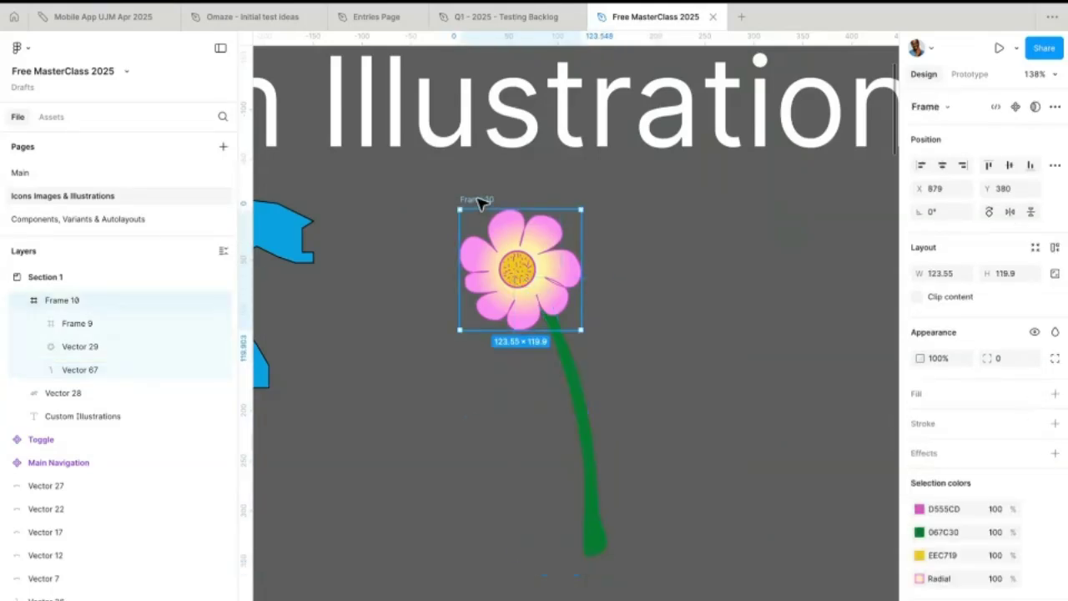
{"action": "left_click", "coordinate": [564, 355]}
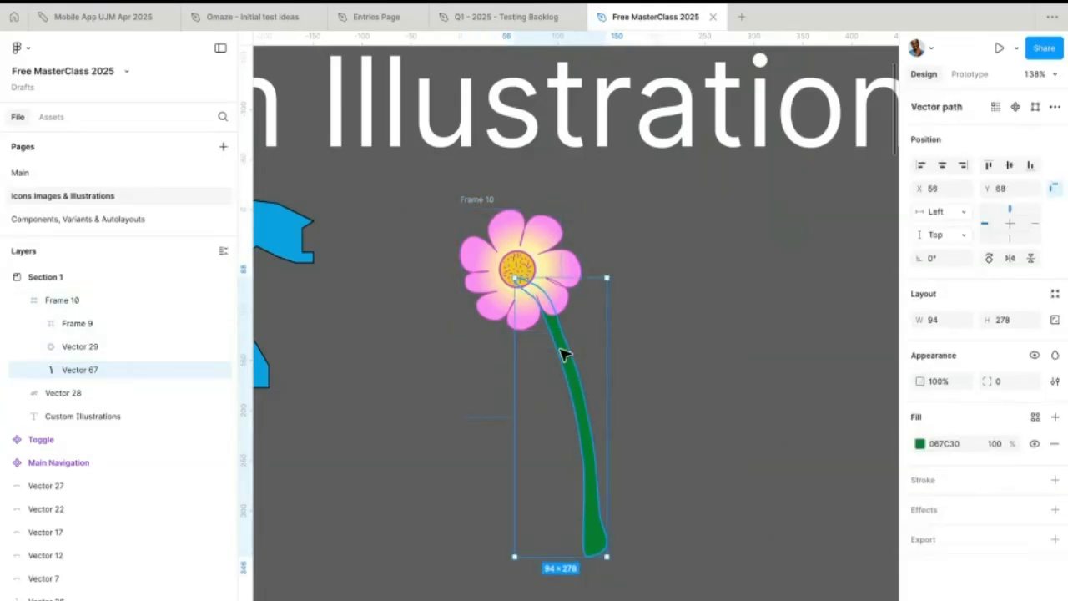
{"action": "left_click", "coordinate": [482, 198]}
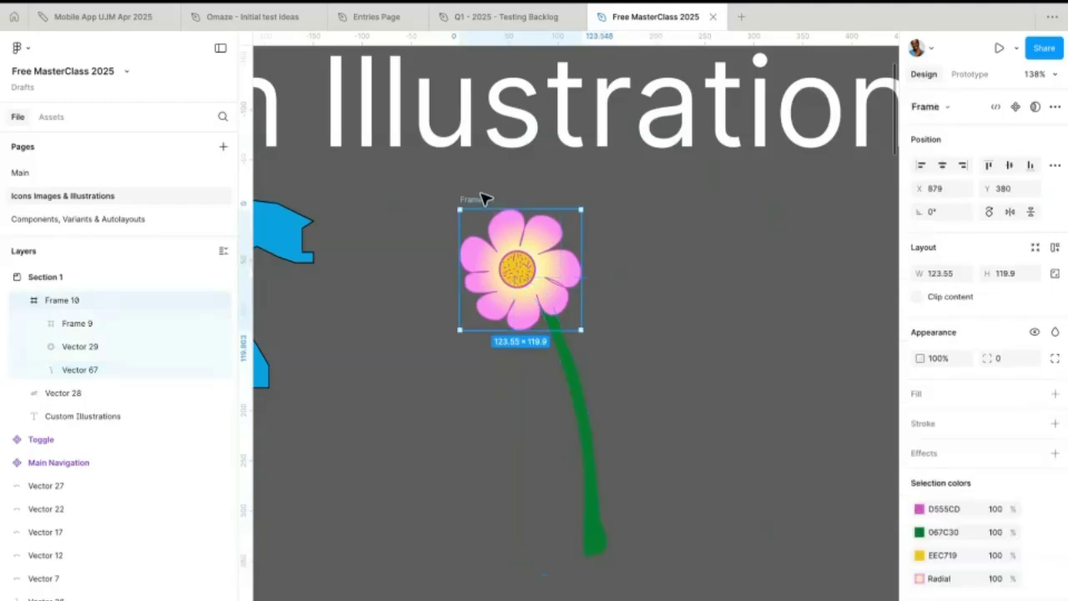
{"action": "left_click", "coordinate": [586, 407]}
{"action": "left_click", "coordinate": [660, 370]}
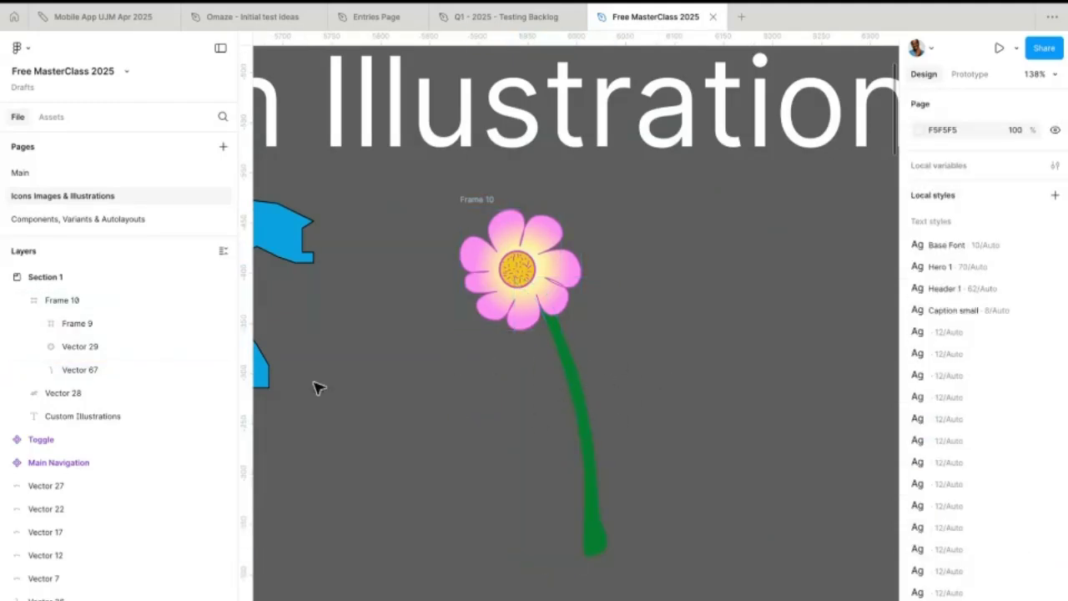
- Nudge the stem slightly under the flower head and move its layer out of Frame 10, directly into Section 1
{"action": "mouse_move", "coordinate": [563, 342]}
{"action": "left_mouse_down"}
{"action": "mouse_move", "coordinate": [709, 445]}
{"action": "mouse_move", "coordinate": [536, 364]}
{"action": "mouse_move", "coordinate": [544, 340]}
{"action": "mouse_move", "coordinate": [559, 345]}
{"action": "left_mouse_up"}
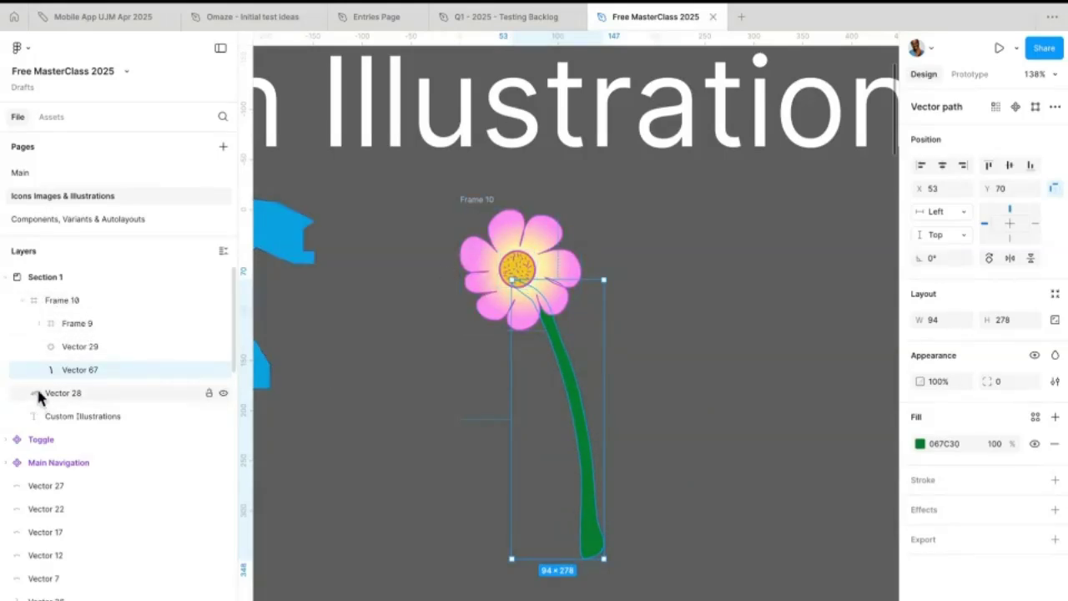
{"action": "left_click", "coordinate": [66, 301]}
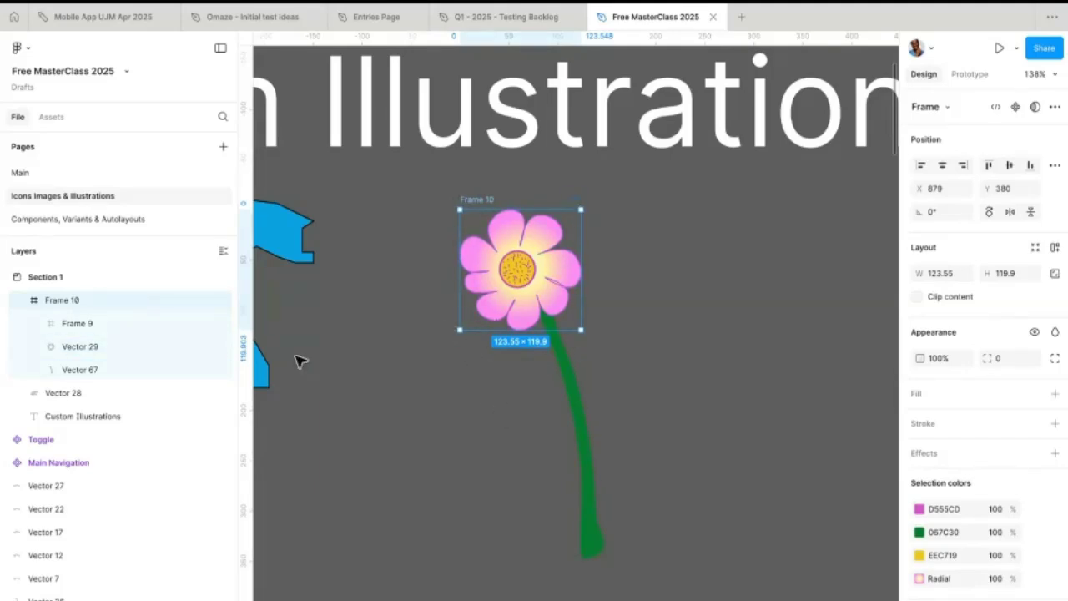
{"action": "left_click", "coordinate": [75, 371]}
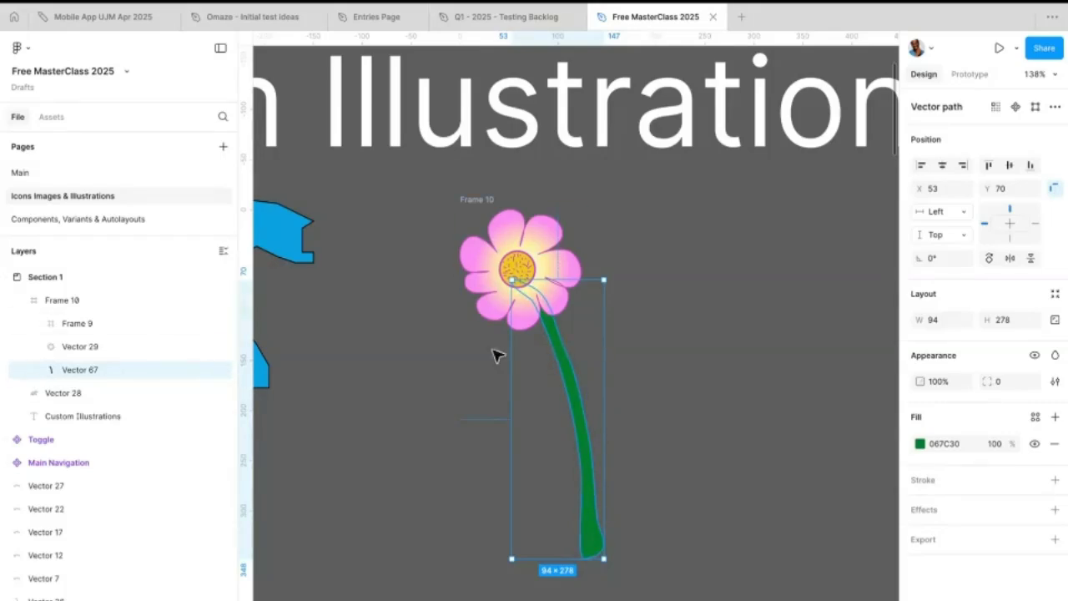
{"action": "left_click_drag", "start_coordinate": [77, 377], "coordinate": [29, 384]}
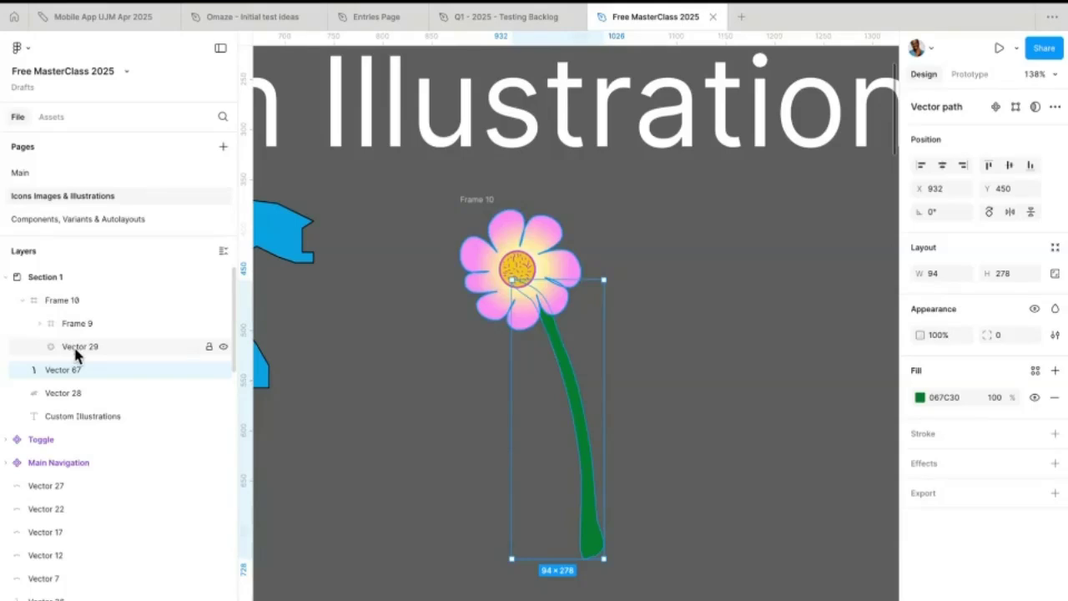
- Pull the separated stem away from the flower head and place it back behind the petals at X 931, Y 446
{"action": "left_click_drag", "start_coordinate": [576, 386], "coordinate": [789, 362]}
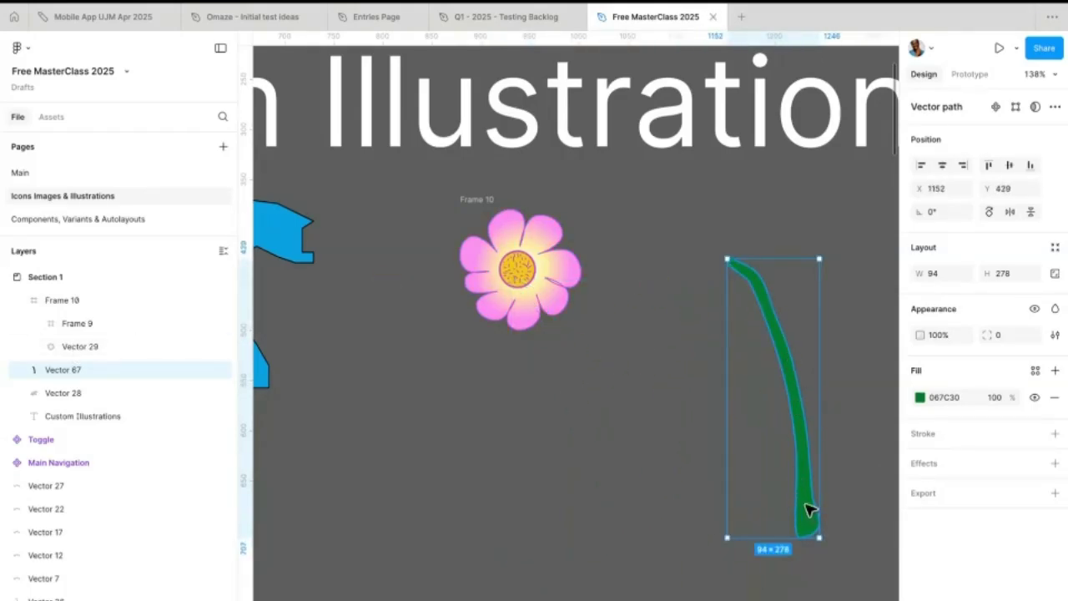
{"action": "left_click_drag", "start_coordinate": [807, 510], "coordinate": [603, 528]}
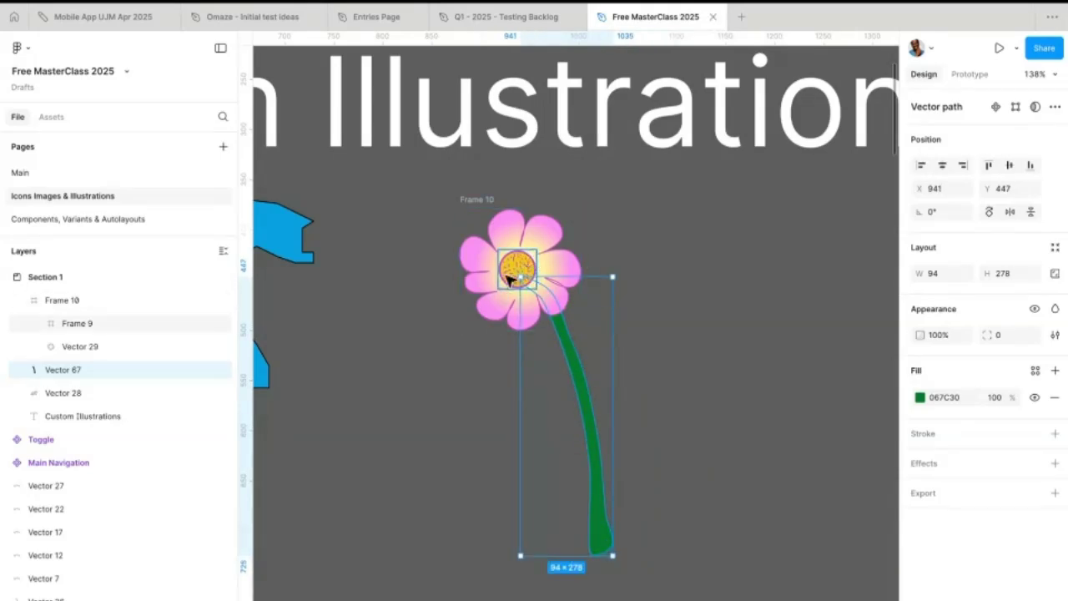
{"action": "left_click_drag", "start_coordinate": [587, 369], "coordinate": [577, 398]}
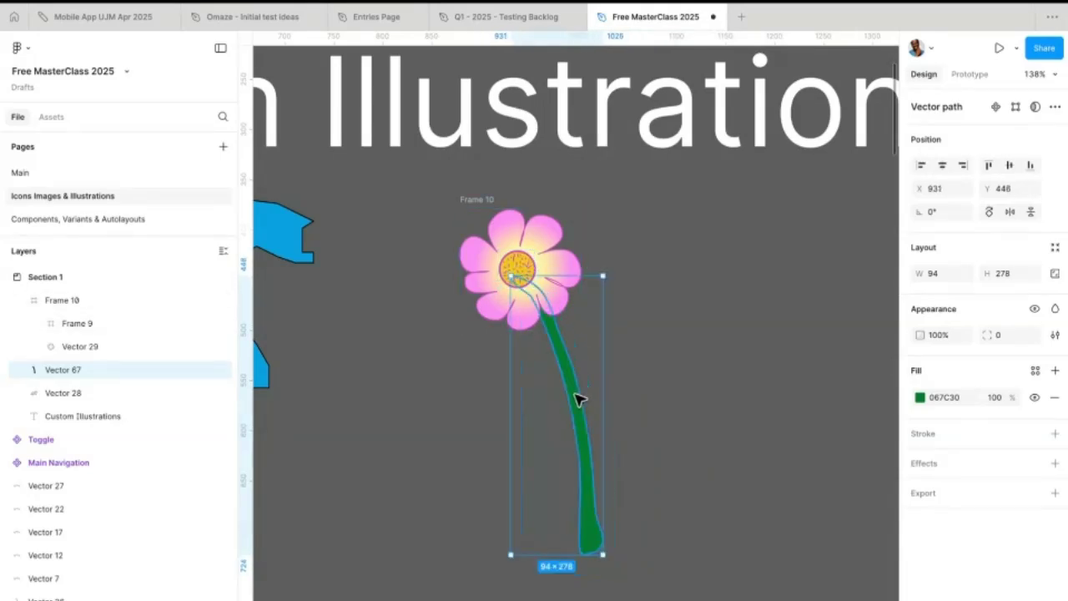
{"action": "left_click", "coordinate": [690, 399]}
- Rename the flower head's frame as Petal and the stem's vector layer as Stem
{"action": "left_click", "coordinate": [478, 199]}
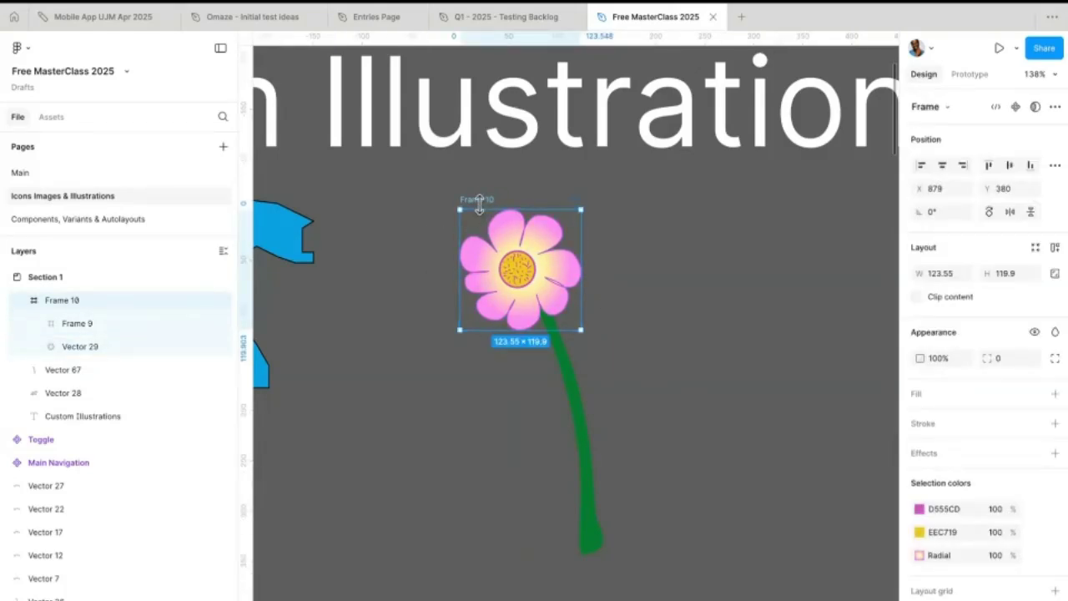
{"action": "double_click", "coordinate": [479, 200]}
{"action": "key", "text": "Return"}
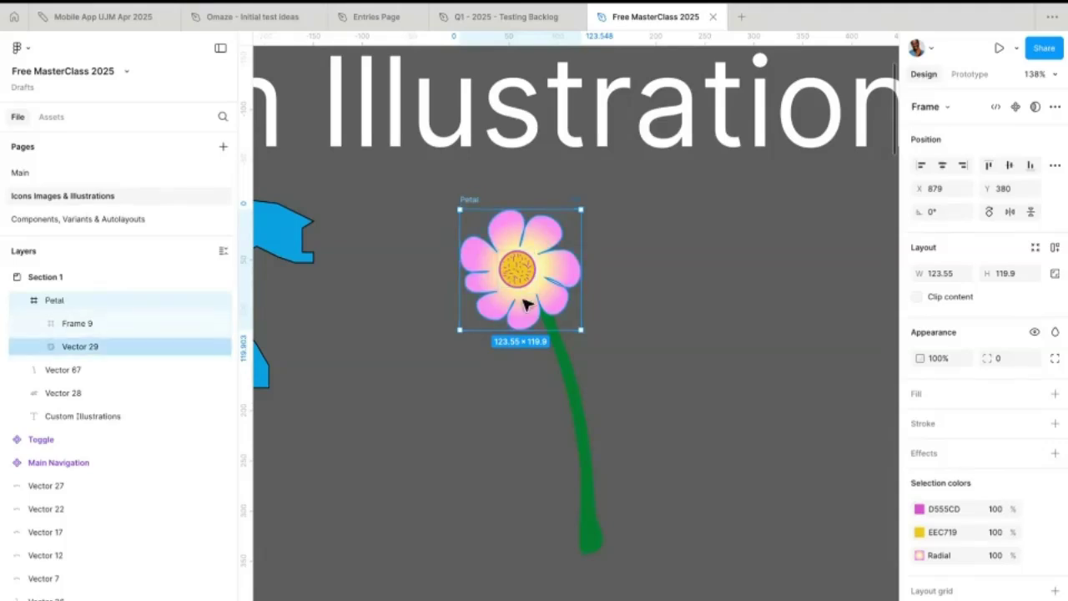
{"action": "left_click", "coordinate": [559, 358]}
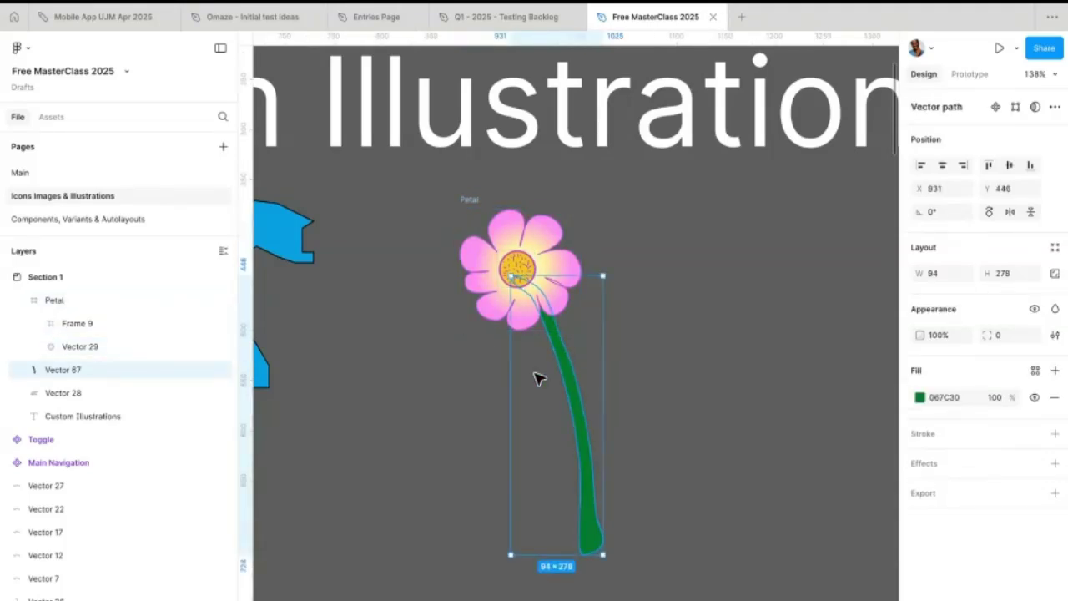
{"action": "double_click", "coordinate": [77, 372]}
{"action": "type", "text": "Stem"}
{"action": "key", "text": "Return"}
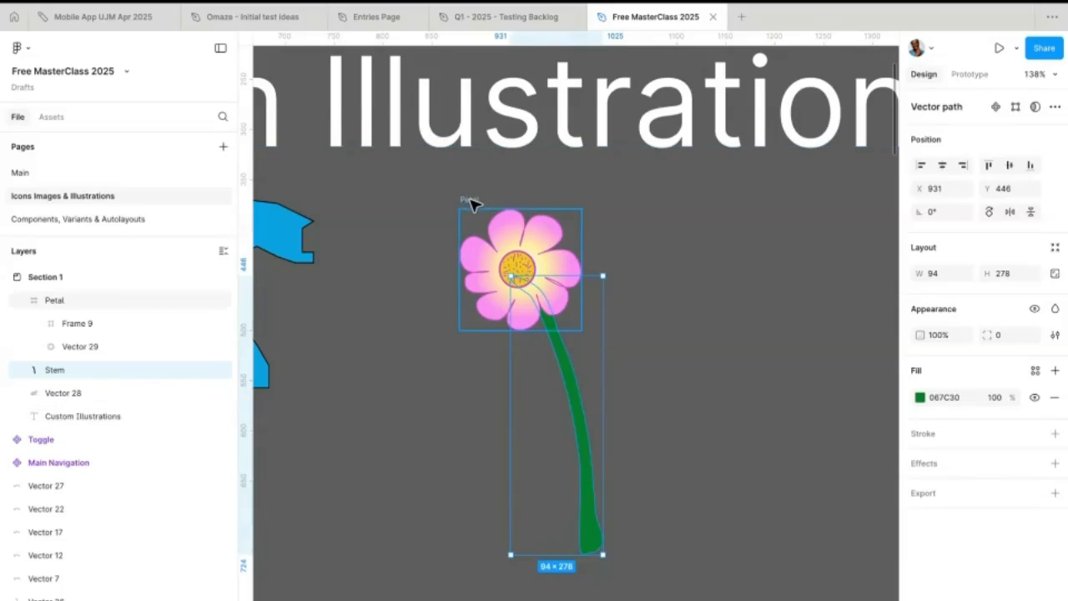
- Select the Petal frame and the Stem together and wrap them in one new frame
{"action": "left_click", "coordinate": [491, 230]}
{"action": "left_click", "coordinate": [584, 427], "text": "shift"}
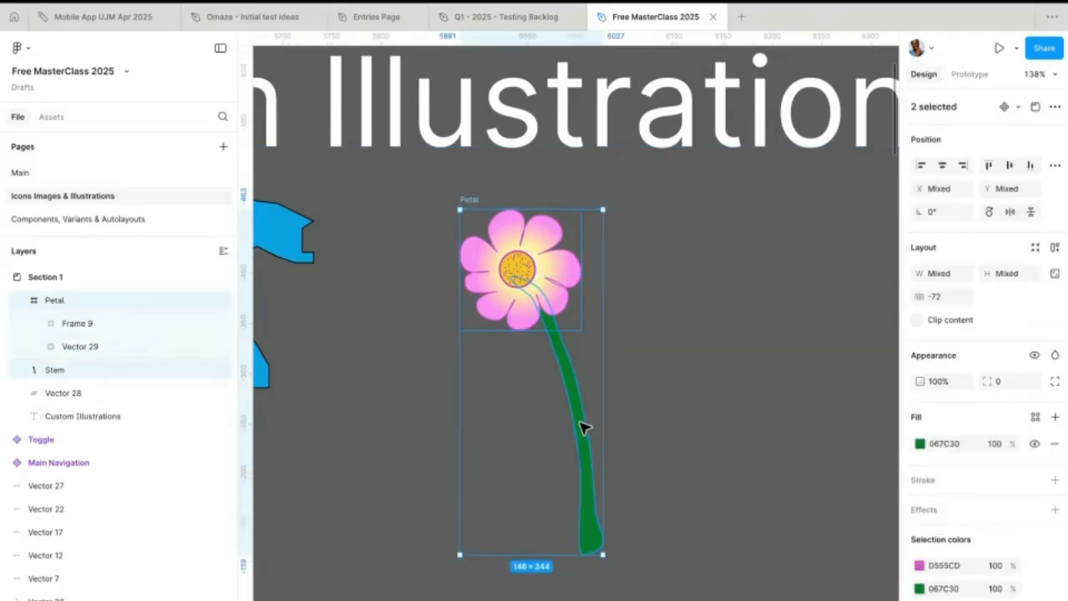
{"action": "right_click", "coordinate": [584, 427]}
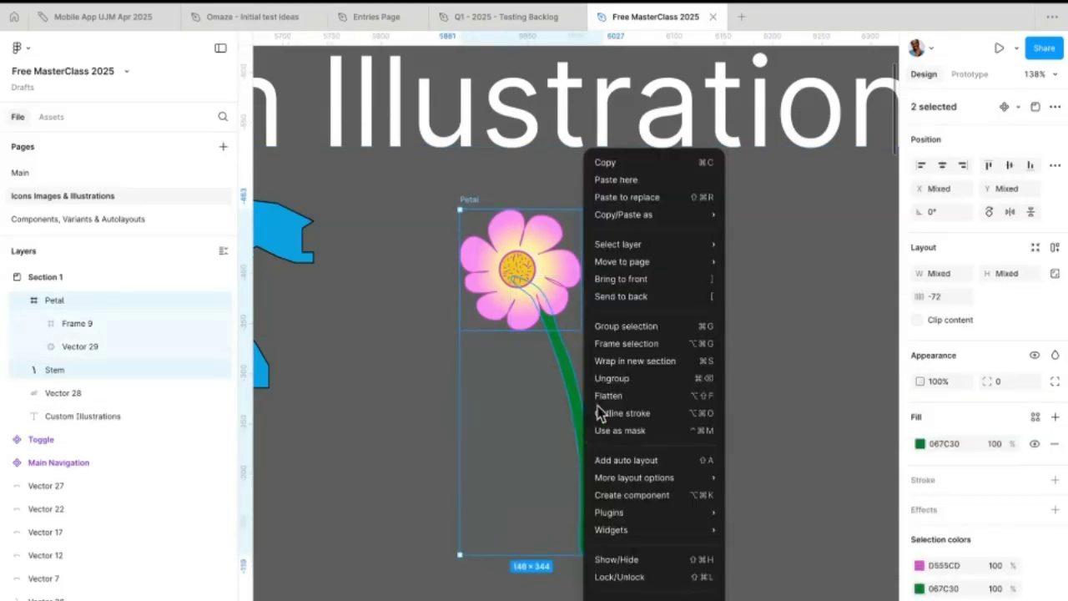
{"action": "left_click", "coordinate": [655, 344]}
{"action": "left_click", "coordinate": [727, 345]}
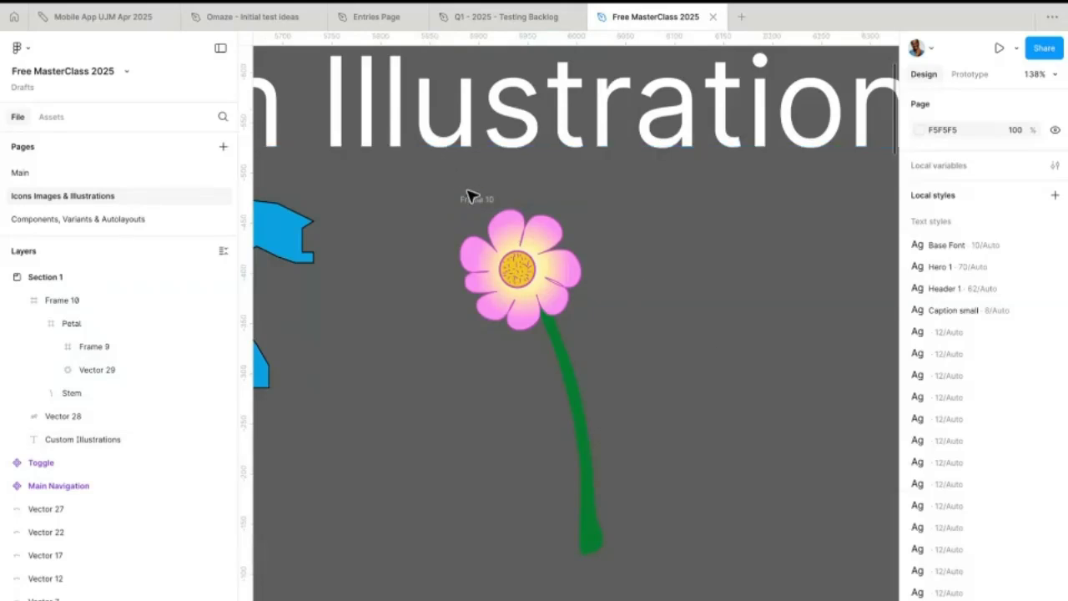
- Rename the frame enclosing Petal and Stem as Flower and deselect it
{"action": "left_click", "coordinate": [471, 198]}
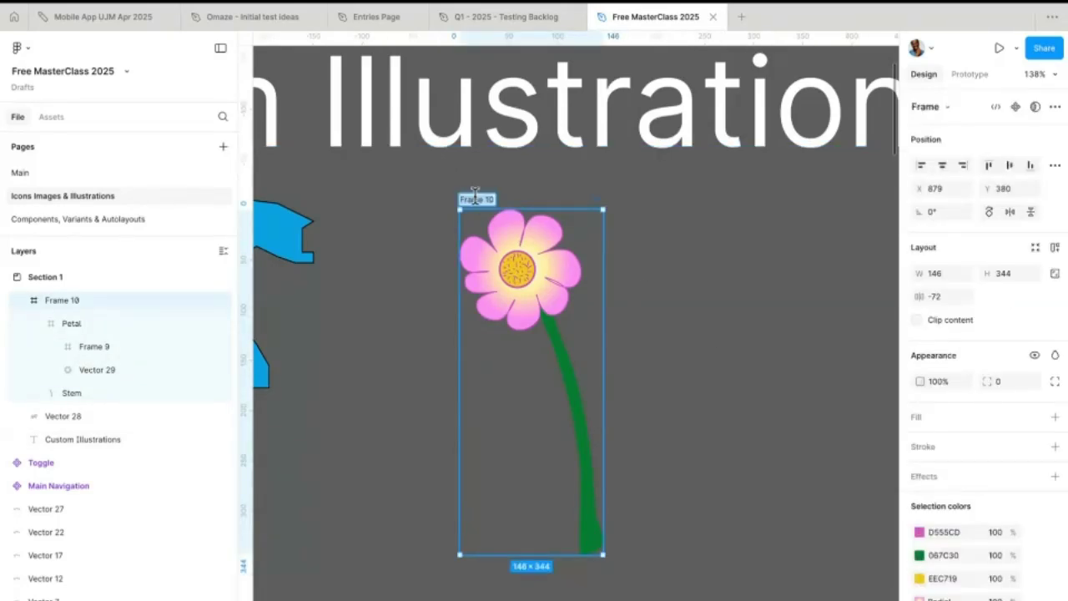
{"action": "type", "text": "Flower"}
{"action": "key", "text": "Return"}
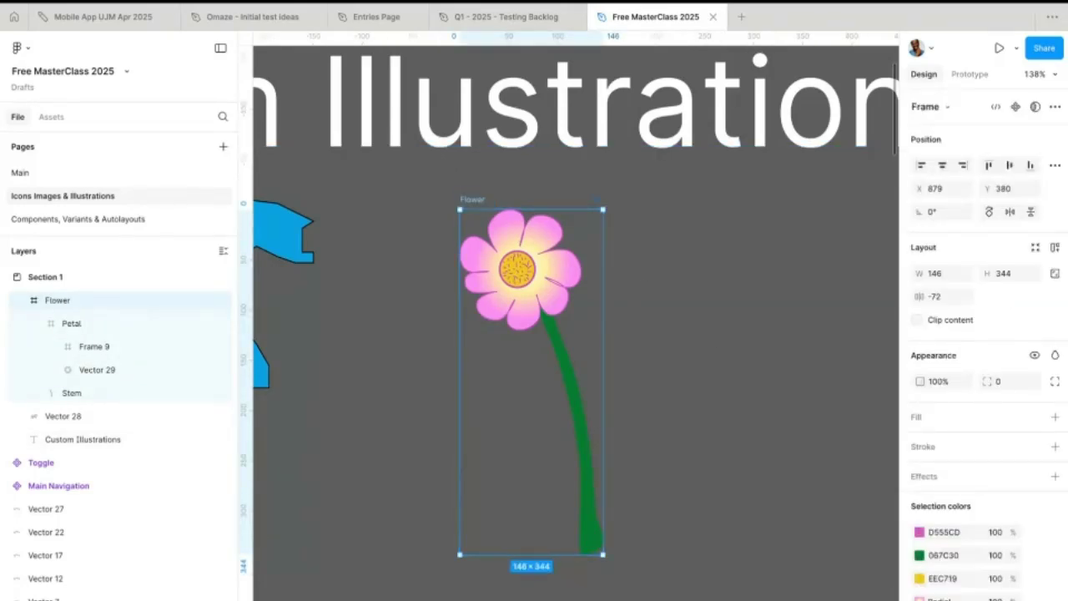
{"action": "left_click", "coordinate": [700, 285]}
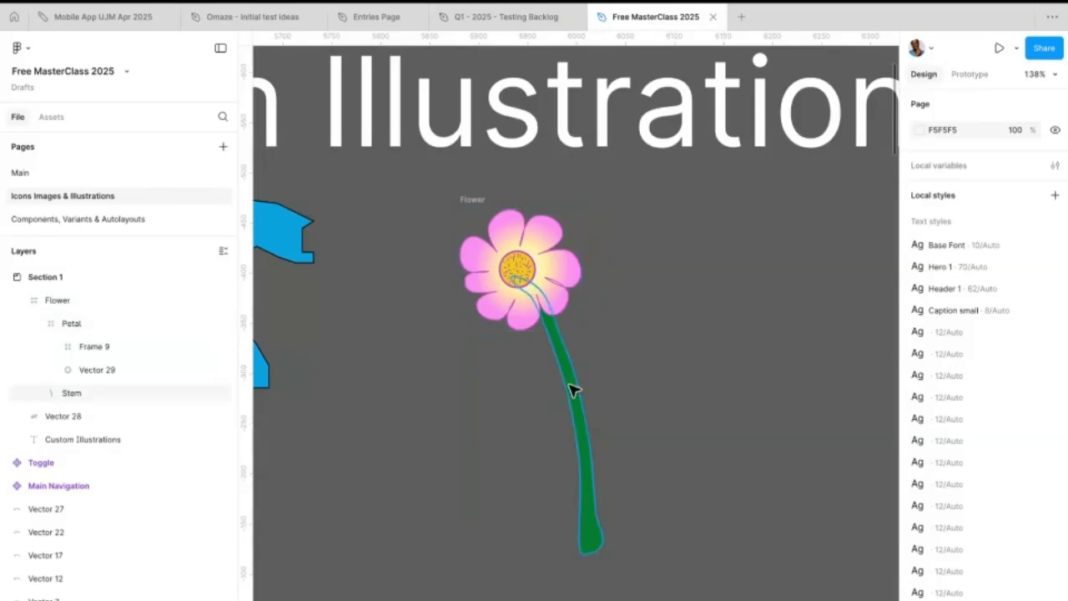
- Move the Flower frame to X 887, Y 368 in the Custom Illustrations section and deselect it
{"action": "left_click_drag", "start_coordinate": [477, 208], "coordinate": [488, 193]}
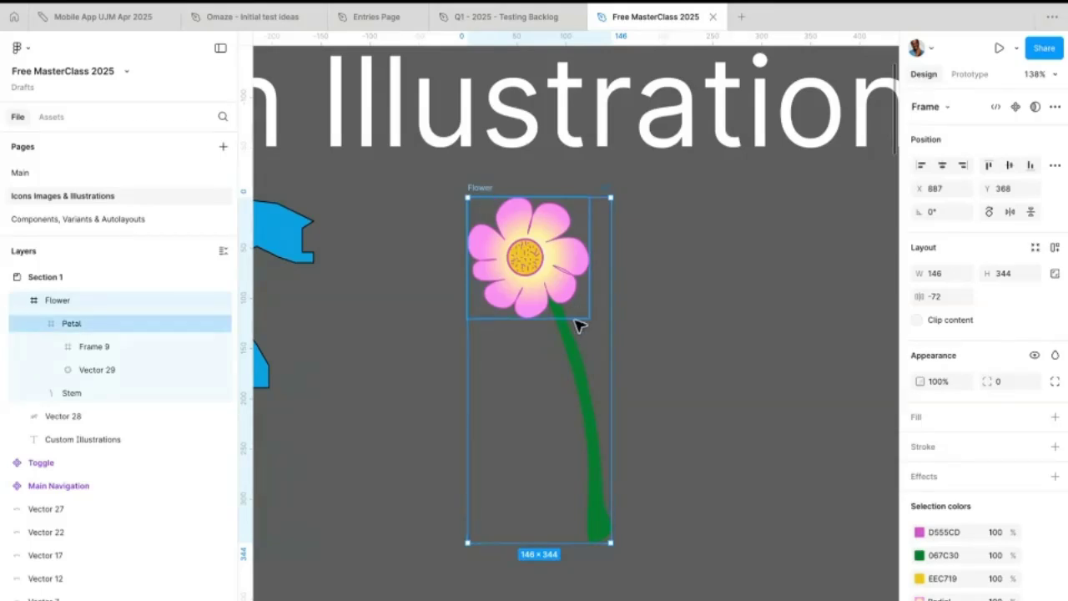
{"action": "scroll", "coordinate": [575, 324], "scroll_direction": "down", "scroll_amount": 10}
{"action": "scroll", "coordinate": [622, 333], "scroll_direction": "right", "scroll_amount": 3}
{"action": "scroll", "coordinate": [622, 334], "scroll_direction": "down", "scroll_amount": 1}
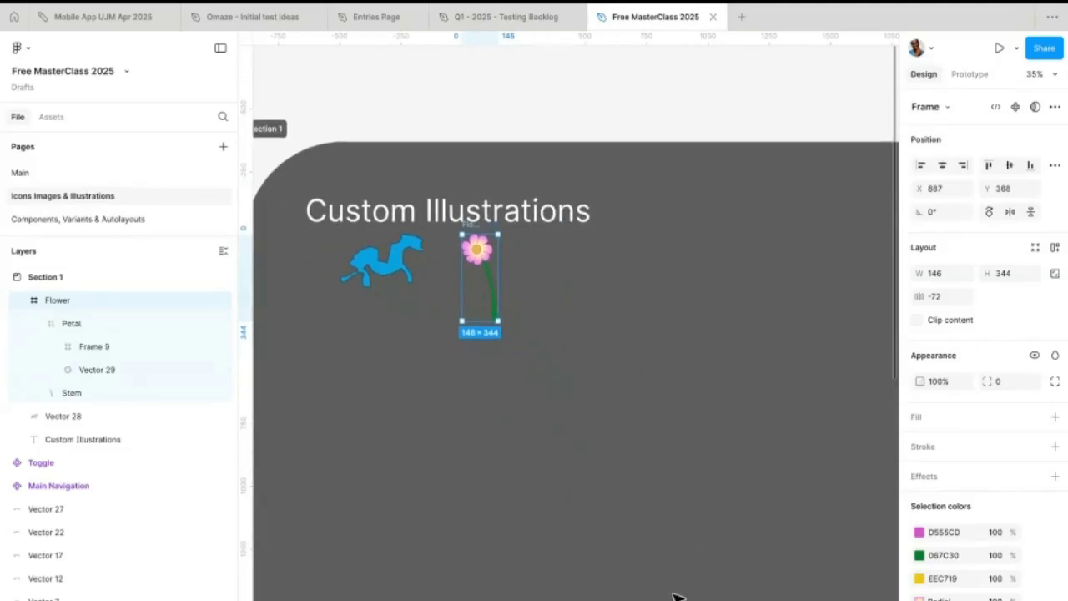
{"action": "key", "text": "ctrl+k"}
{"action": "left_click", "coordinate": [709, 531]}
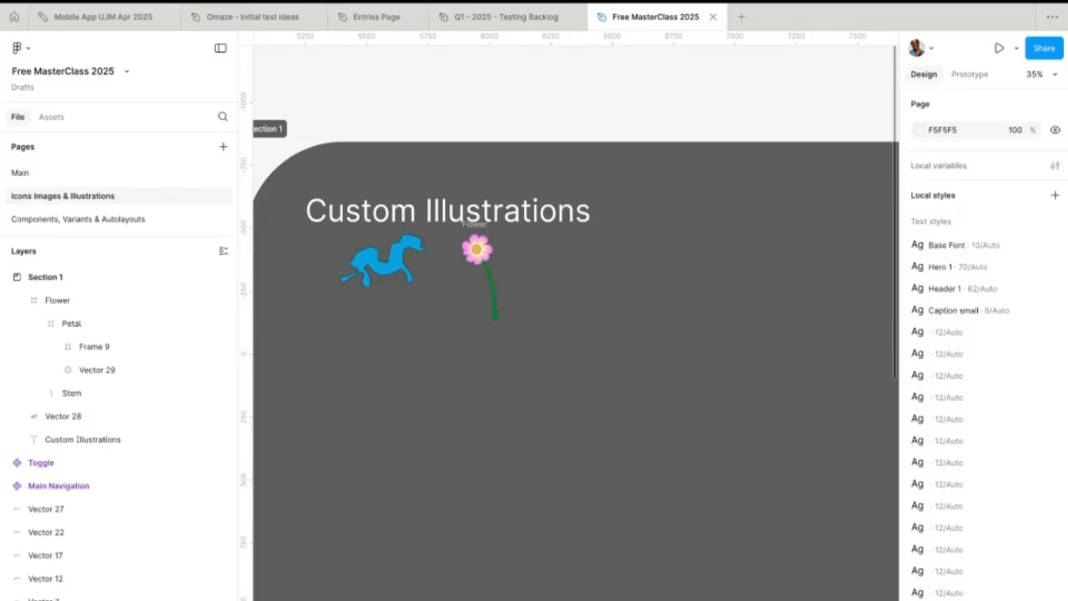
- Switch to the web browser, open icons8.com and dismiss the floating meeting window
{"action": "key", "text": "ctrl+Left"}
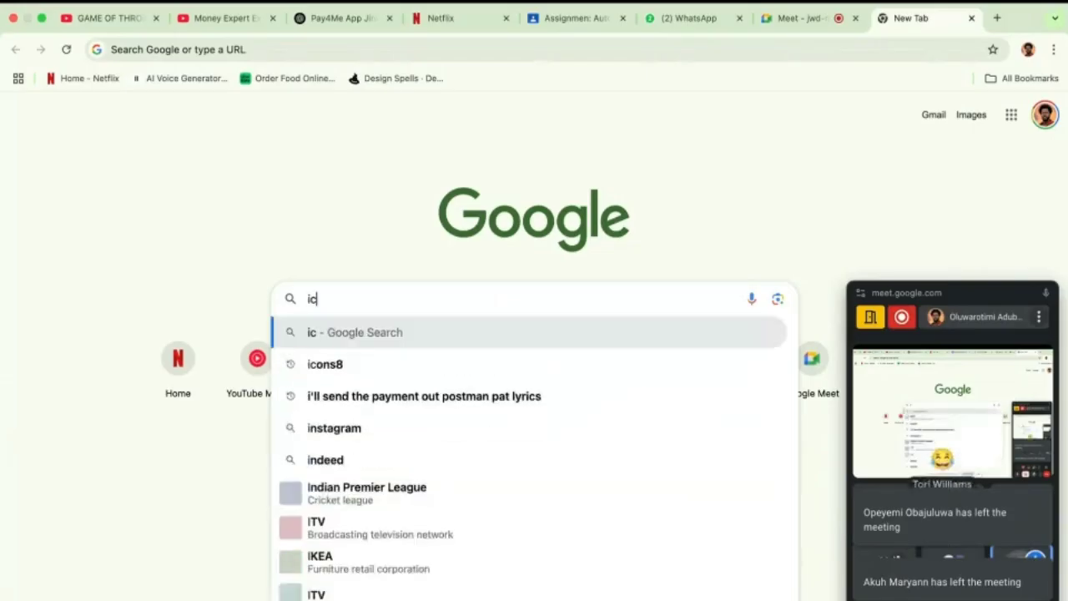
{"action": "type", "text": "ons8.com"}
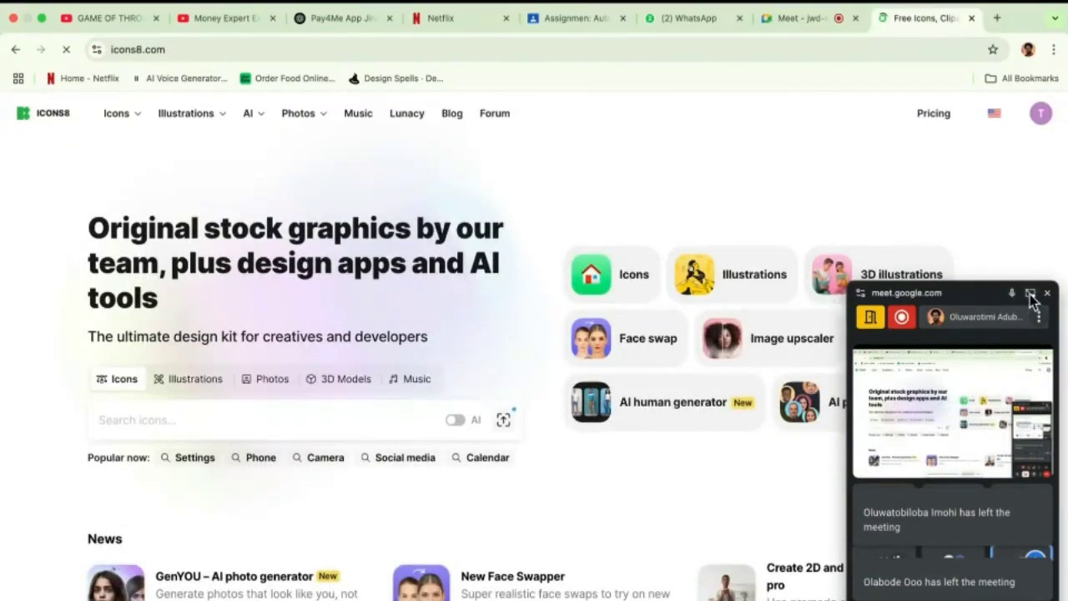
{"action": "left_click", "coordinate": [1044, 295]}
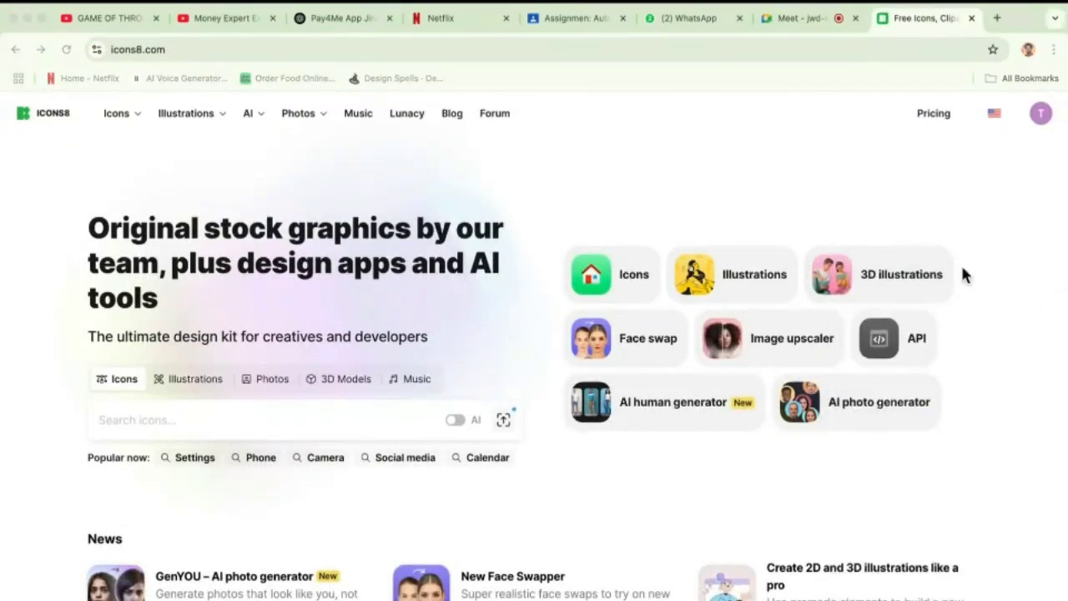
- Open the site's animated illustrations and browse the ones in the 3D Glassy style
{"action": "left_click", "coordinate": [195, 122]}
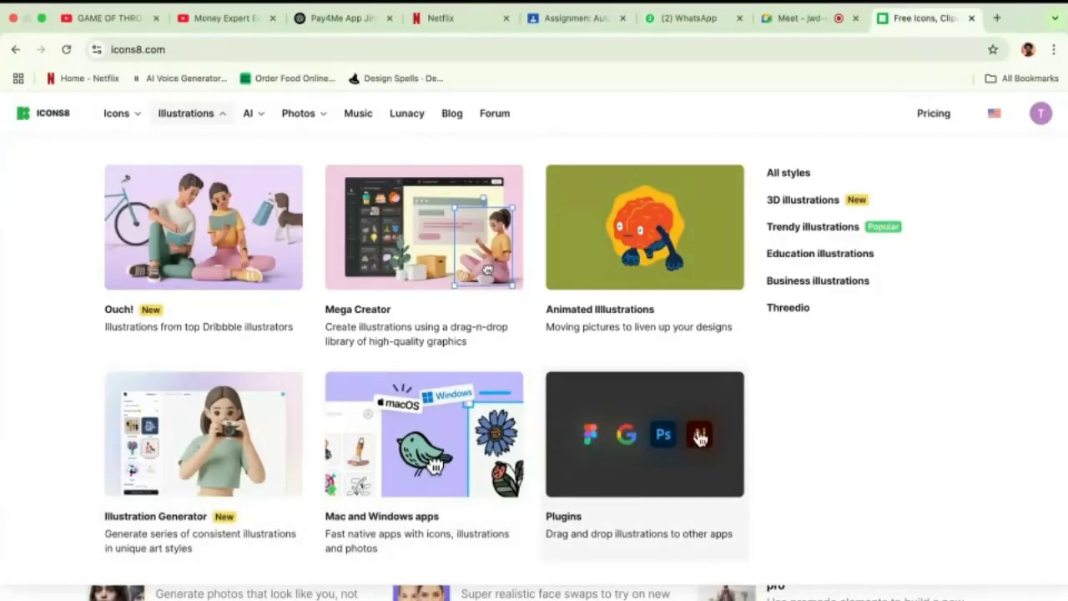
{"action": "left_click", "coordinate": [622, 287]}
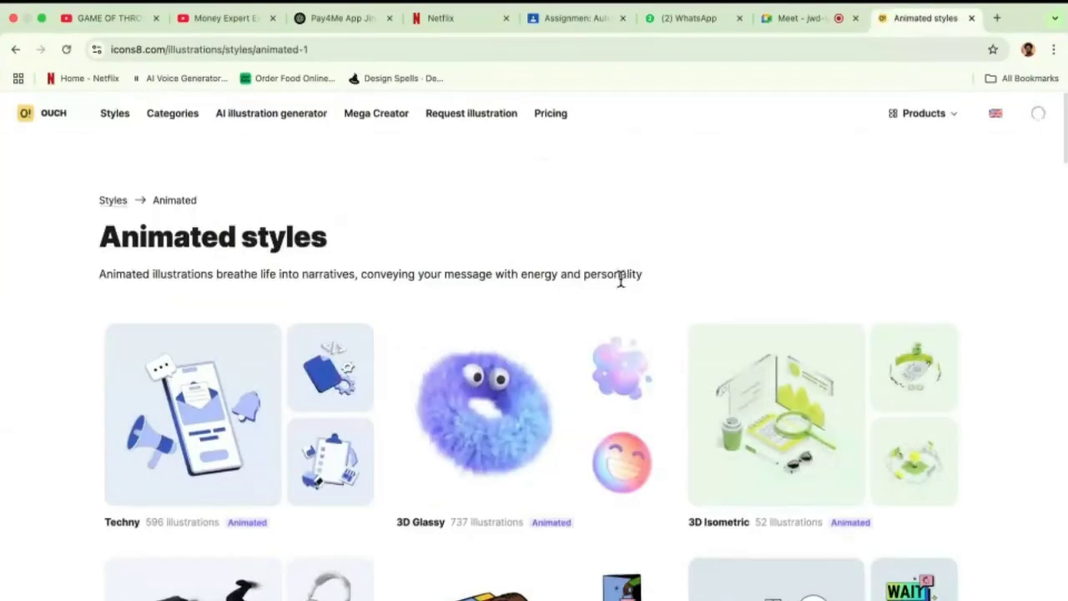
{"action": "scroll", "coordinate": [484, 384], "scroll_direction": "down", "scroll_amount": 2}
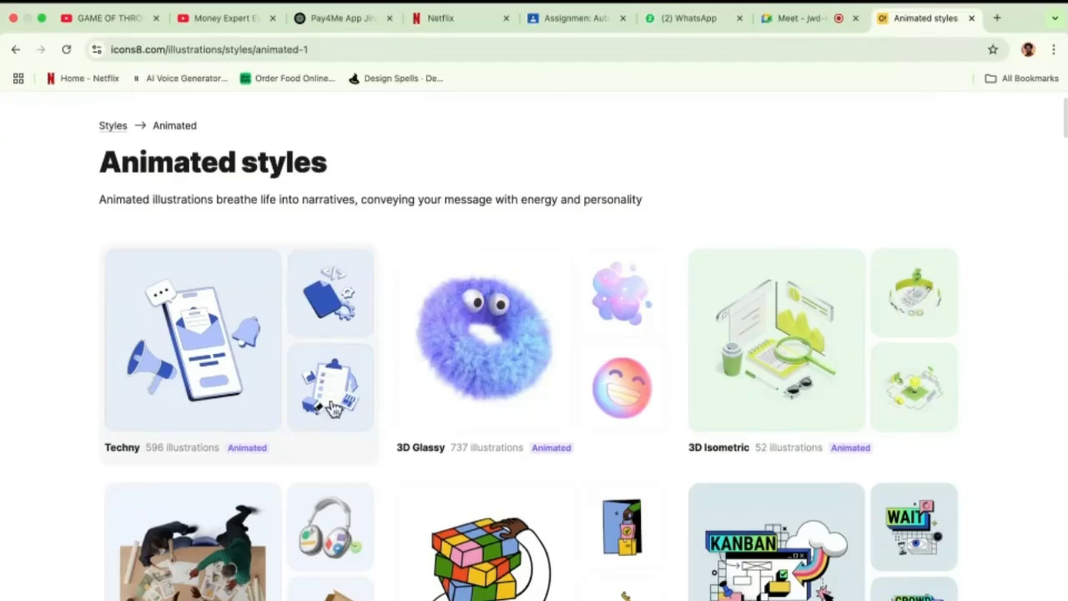
{"action": "left_click", "coordinate": [476, 388]}
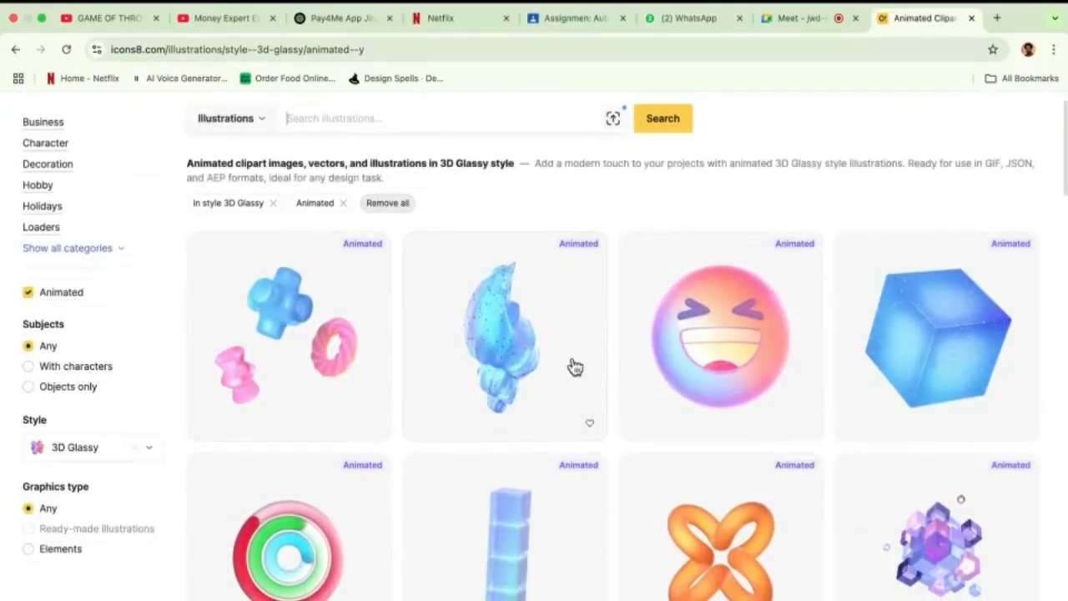
{"action": "scroll", "coordinate": [636, 393], "scroll_direction": "down", "scroll_amount": 2}
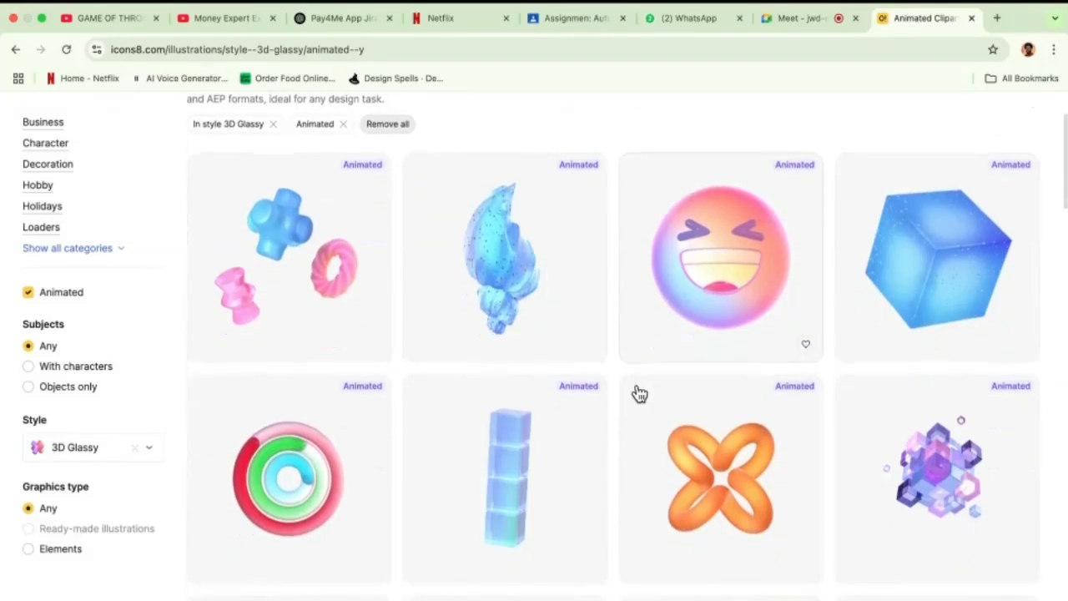
{"action": "scroll", "coordinate": [639, 393], "scroll_direction": "up", "scroll_amount": 3}
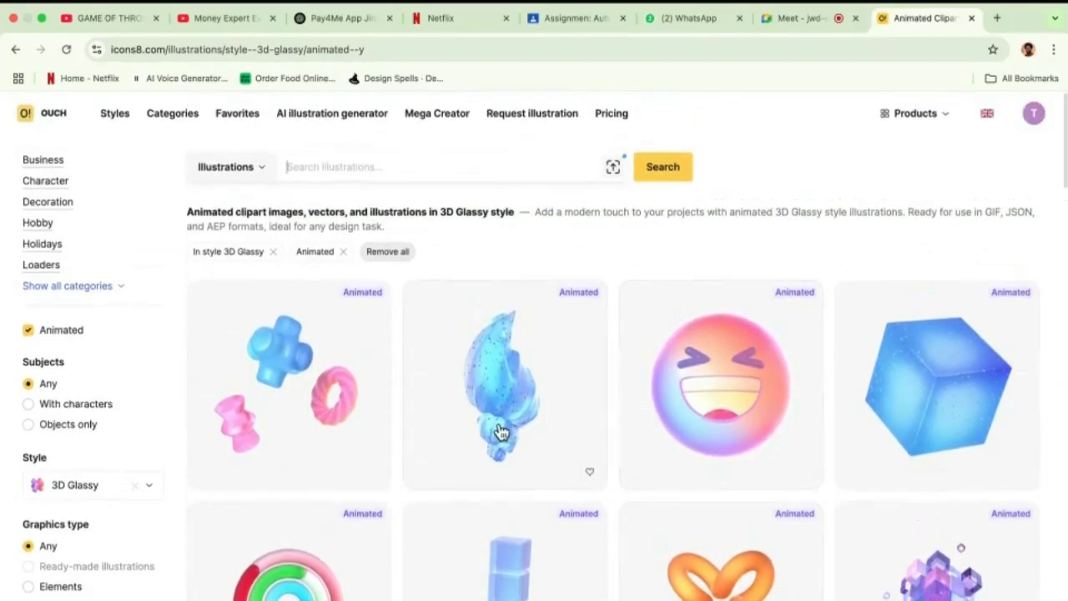
- Preview the blue 3D shell illustration in its static and animated versions, then close the preview
{"action": "left_click", "coordinate": [501, 432]}
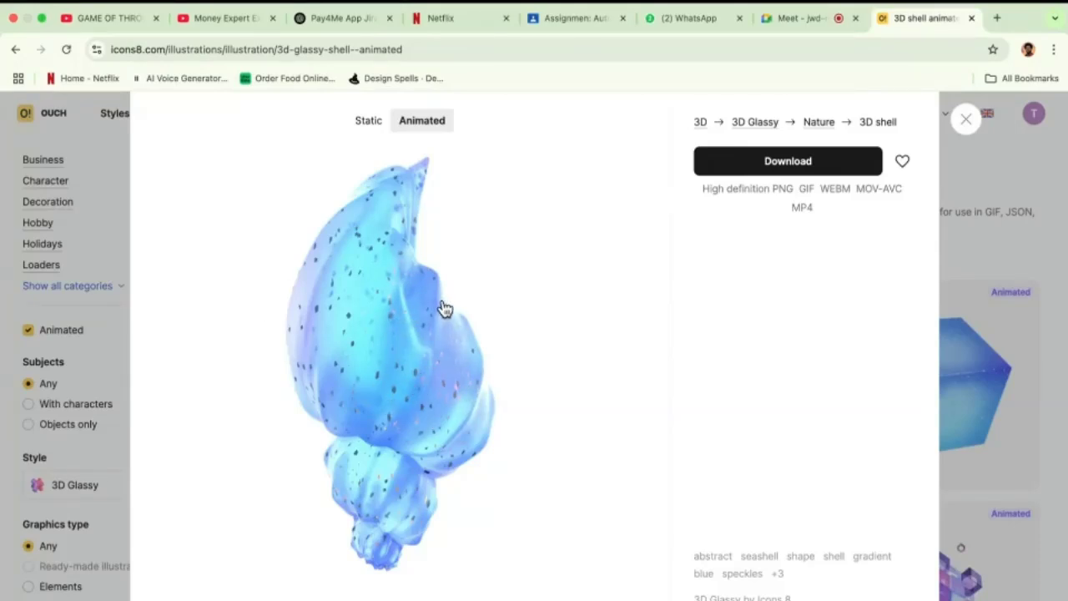
{"action": "left_click", "coordinate": [369, 121]}
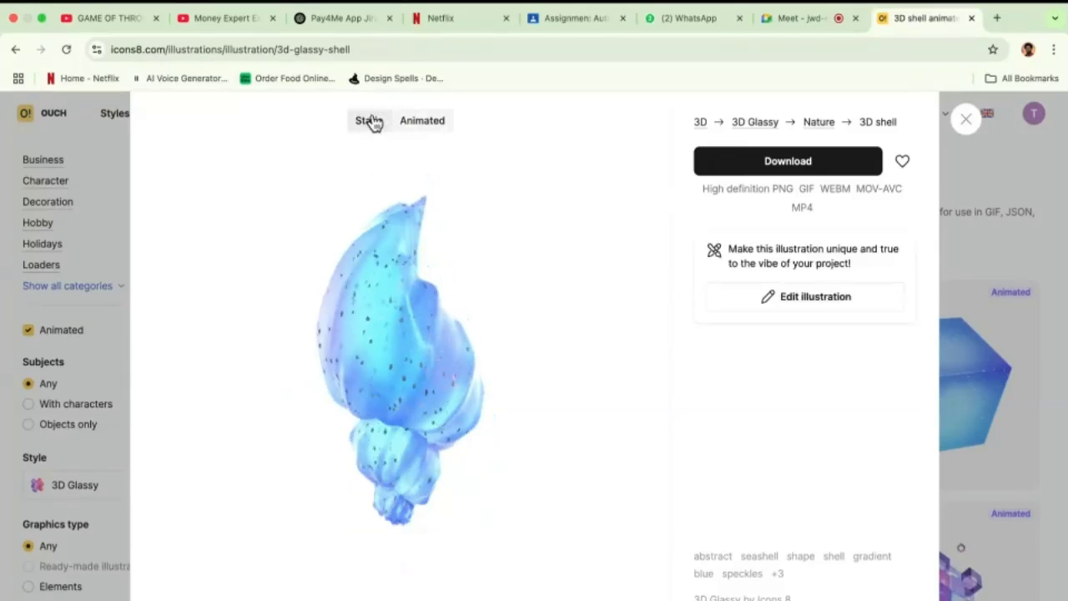
{"action": "left_click", "coordinate": [421, 123]}
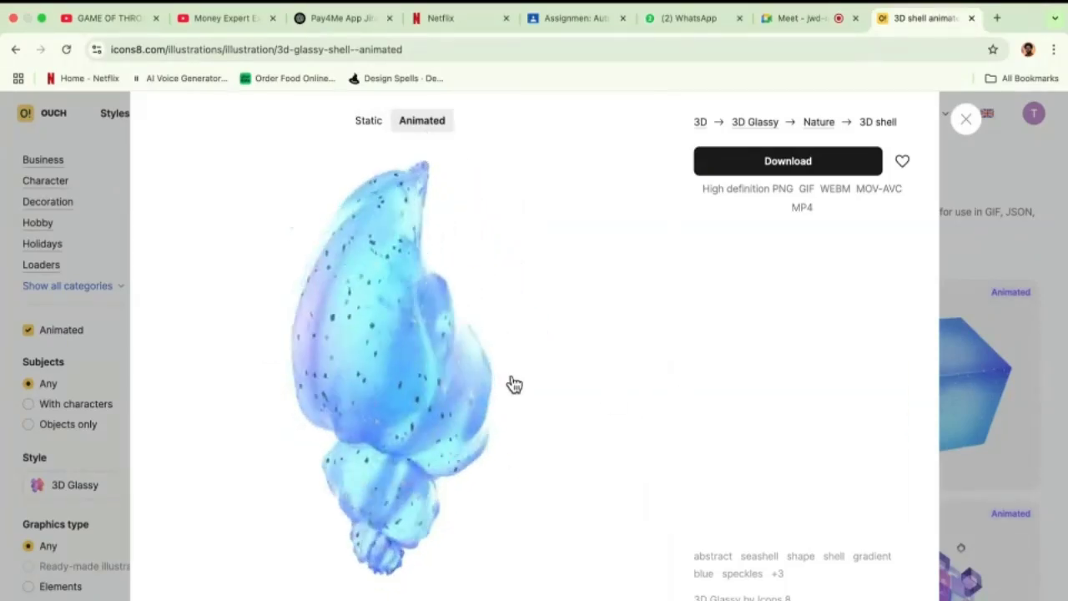
{"action": "left_click", "coordinate": [369, 122]}
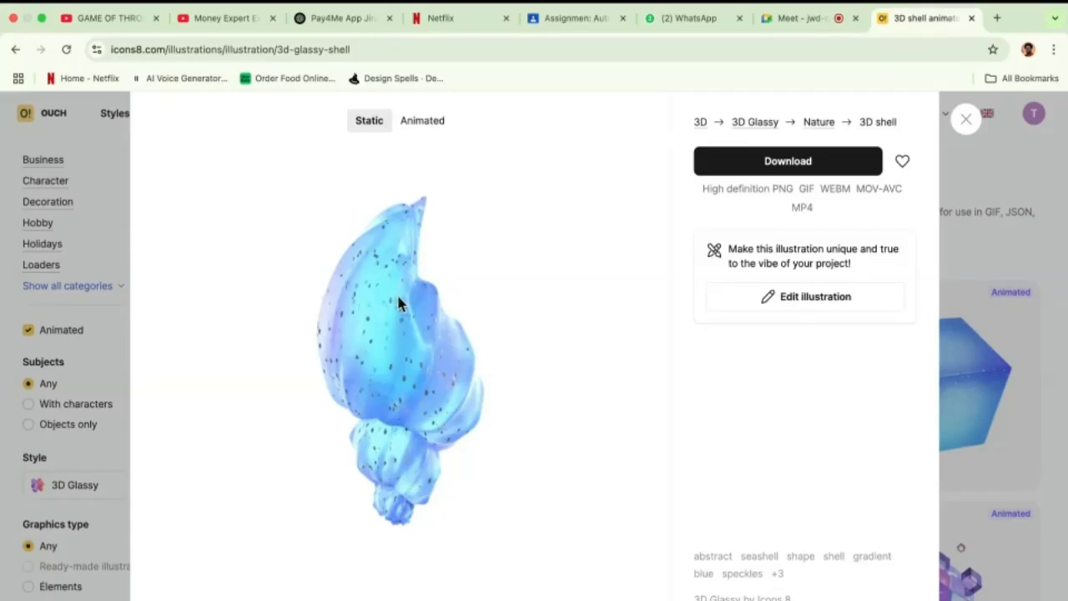
{"action": "left_click", "coordinate": [961, 125]}
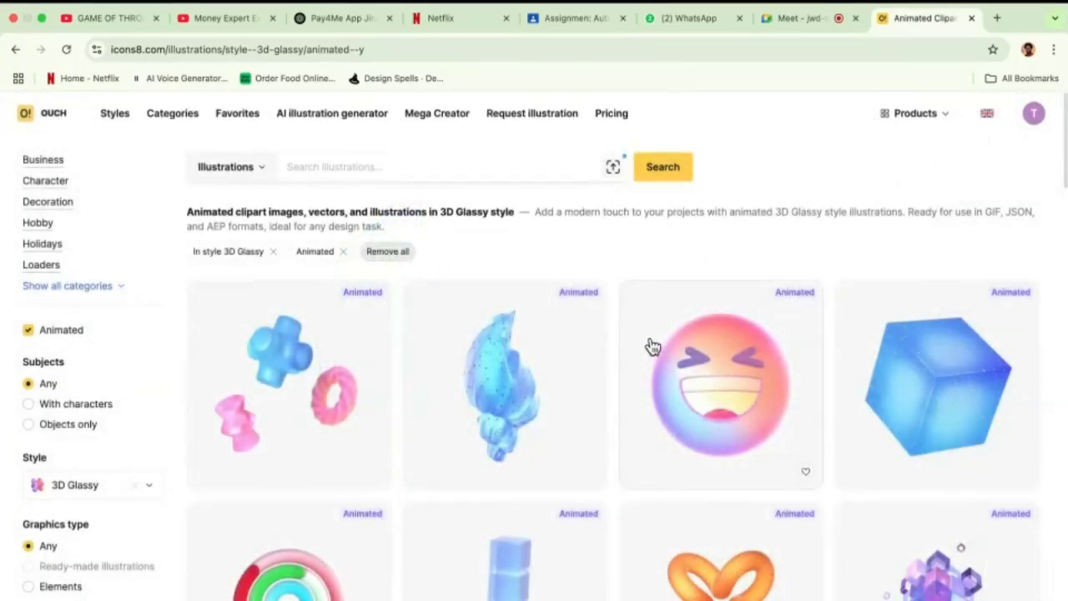
- Preview the 3D grinning squinting face illustration, compare its static version and close the preview
{"action": "left_click", "coordinate": [679, 350]}
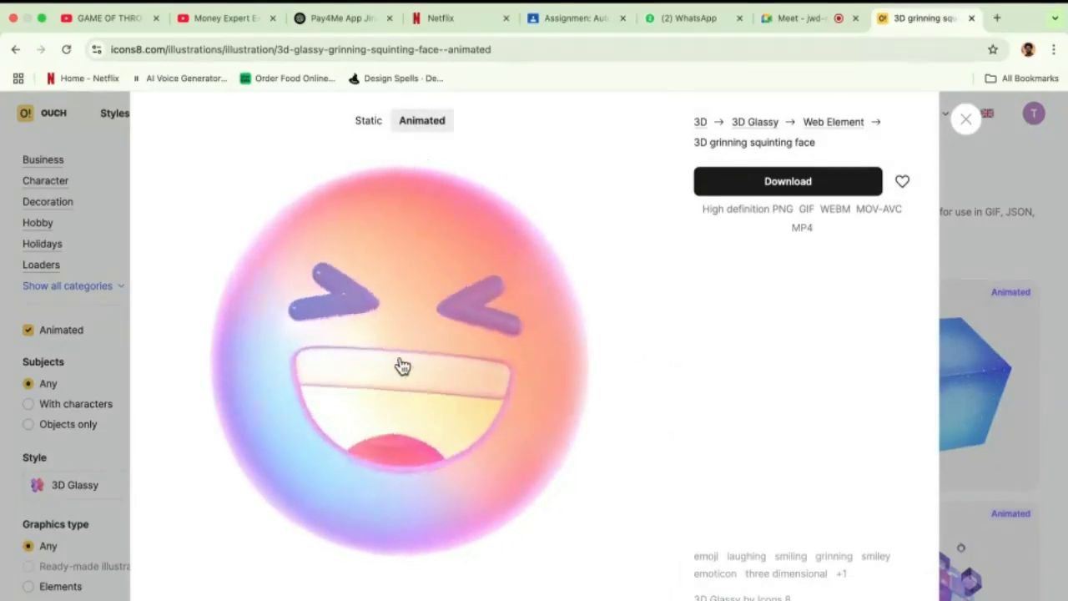
{"action": "left_click", "coordinate": [369, 125]}
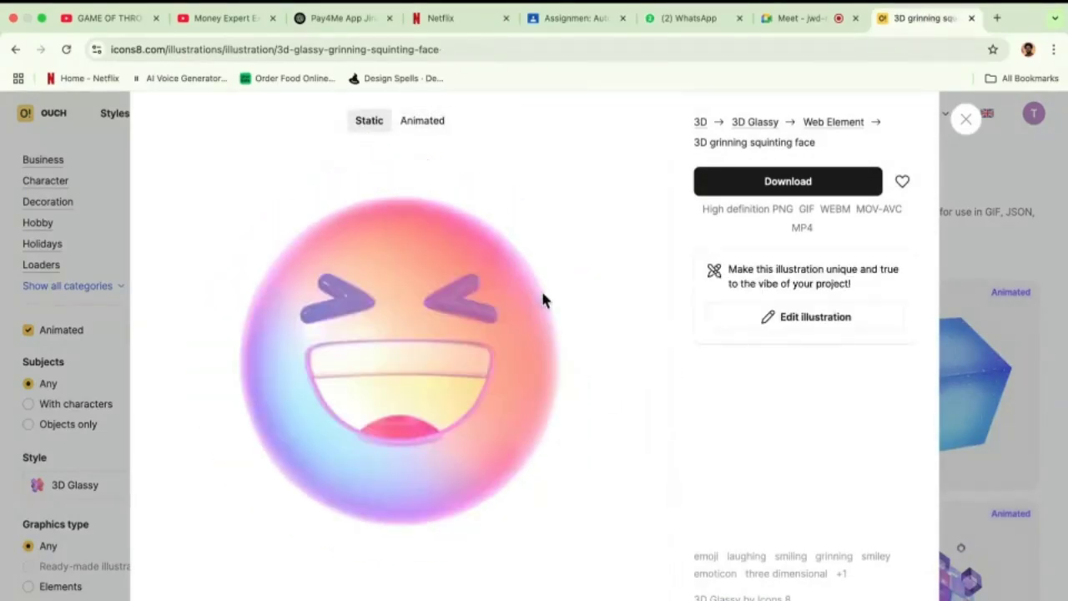
{"action": "left_click", "coordinate": [964, 119]}
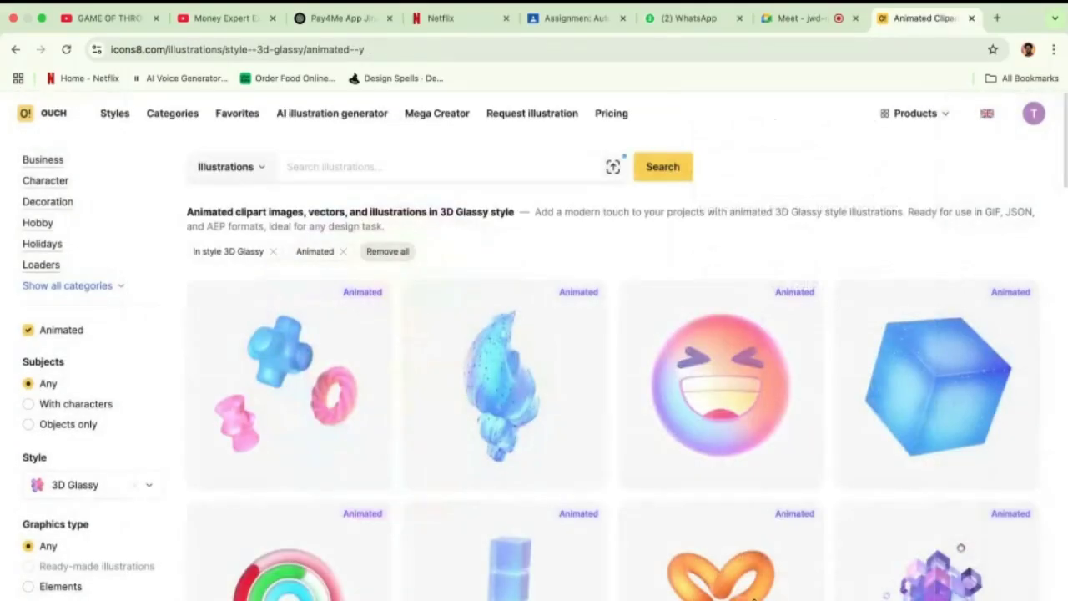
- Switch back to Figma, search the plugins for "ico" and run the Icons8 — icons, illustrations, photos plugin
{"action": "key", "text": "ctrl+Left"}
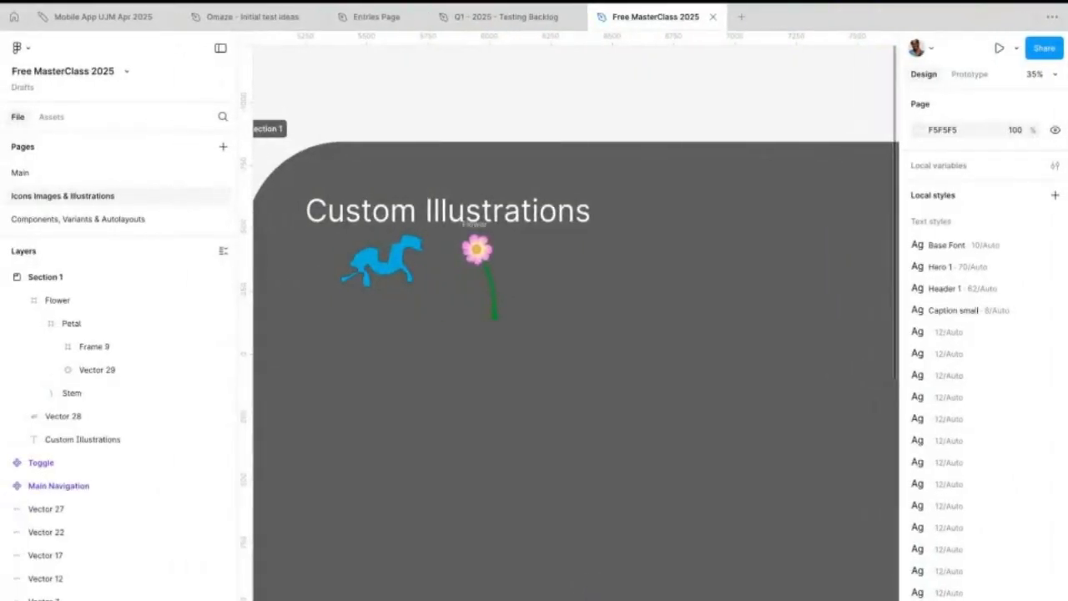
{"action": "key", "text": "ctrl+k"}
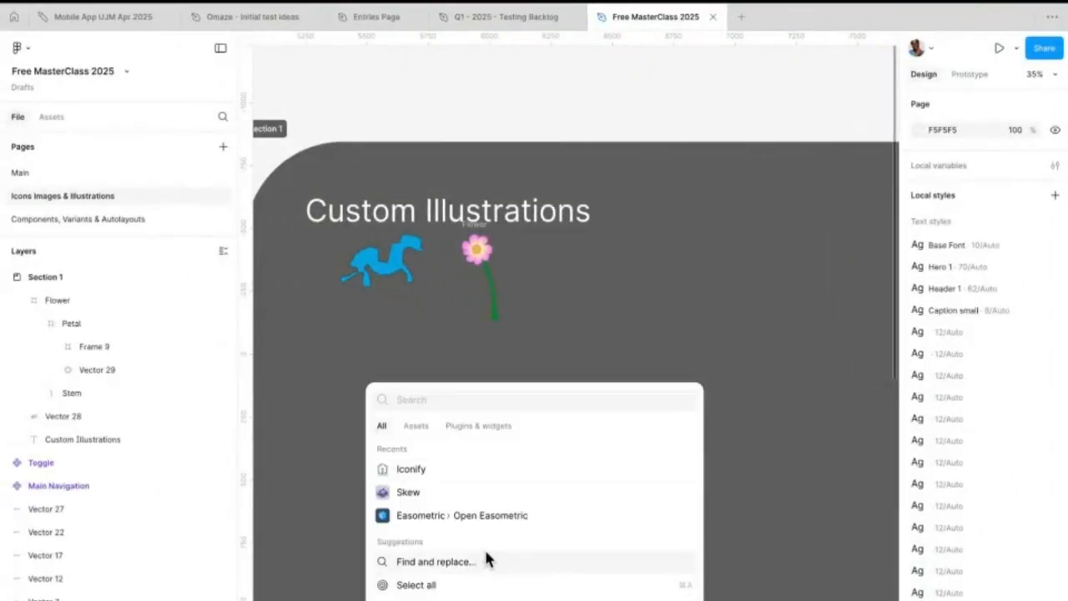
{"action": "left_click", "coordinate": [461, 425]}
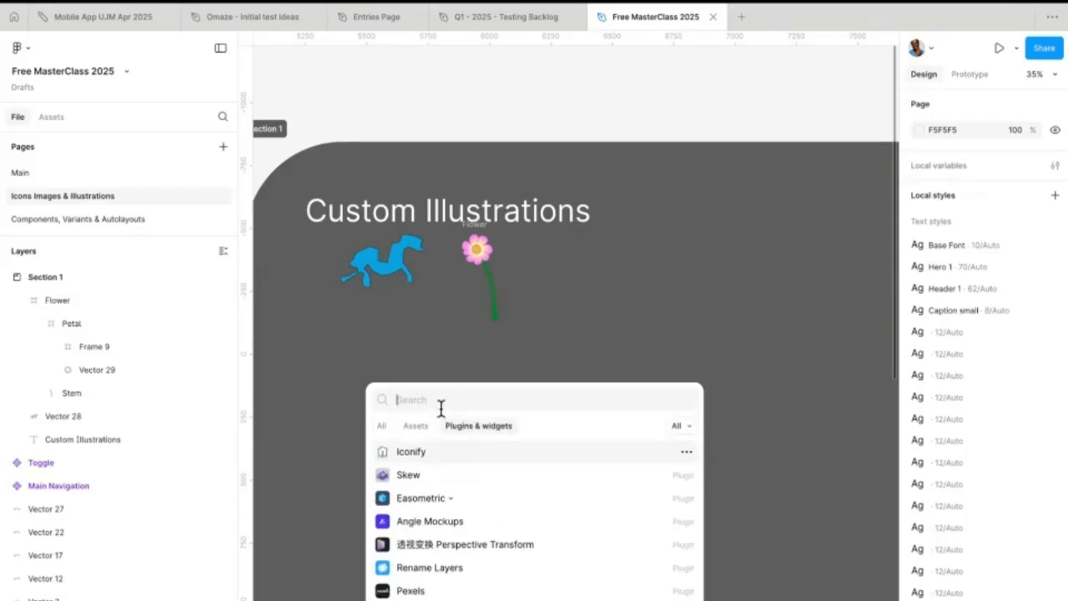
{"action": "type", "text": "ico"}
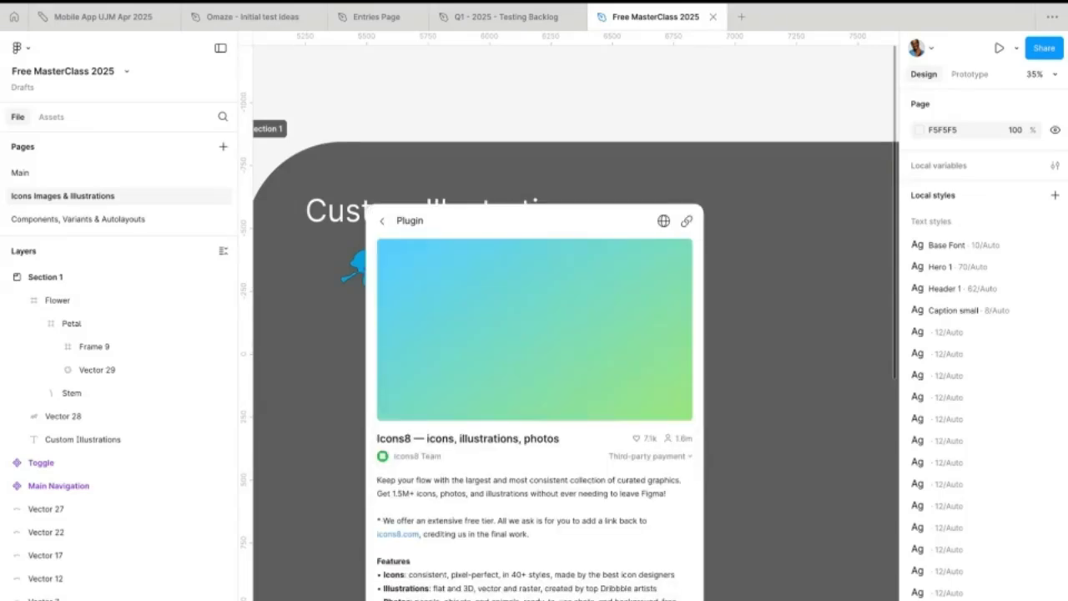
{"action": "key", "text": "Return"}
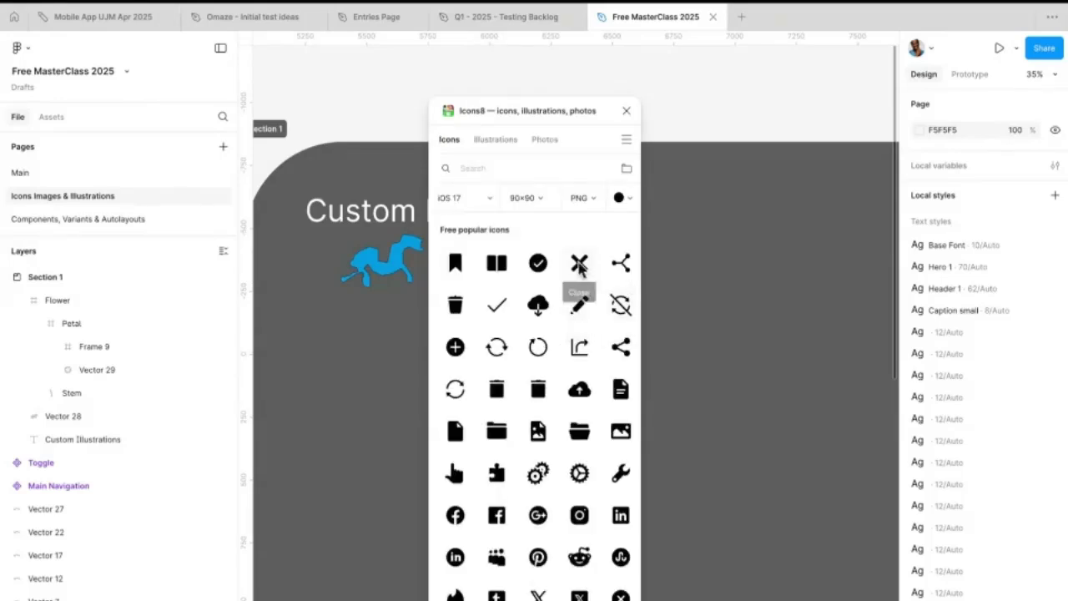
- Show the Icons8 plugin's illustrations filtered to the Decoration category
{"action": "left_click", "coordinate": [498, 139]}
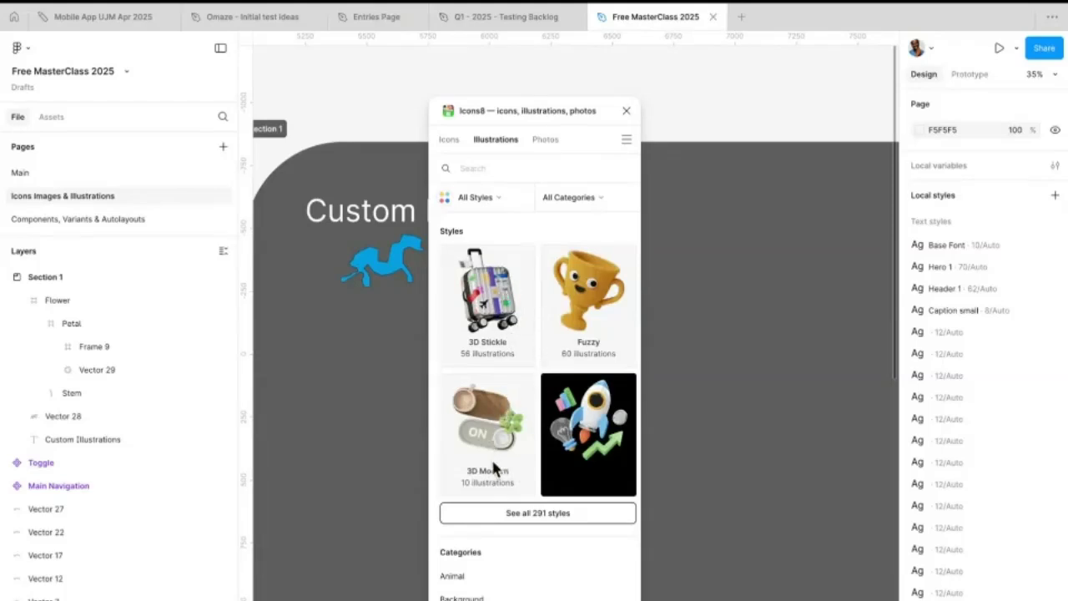
{"action": "scroll", "coordinate": [500, 434], "scroll_direction": "down", "scroll_amount": 3}
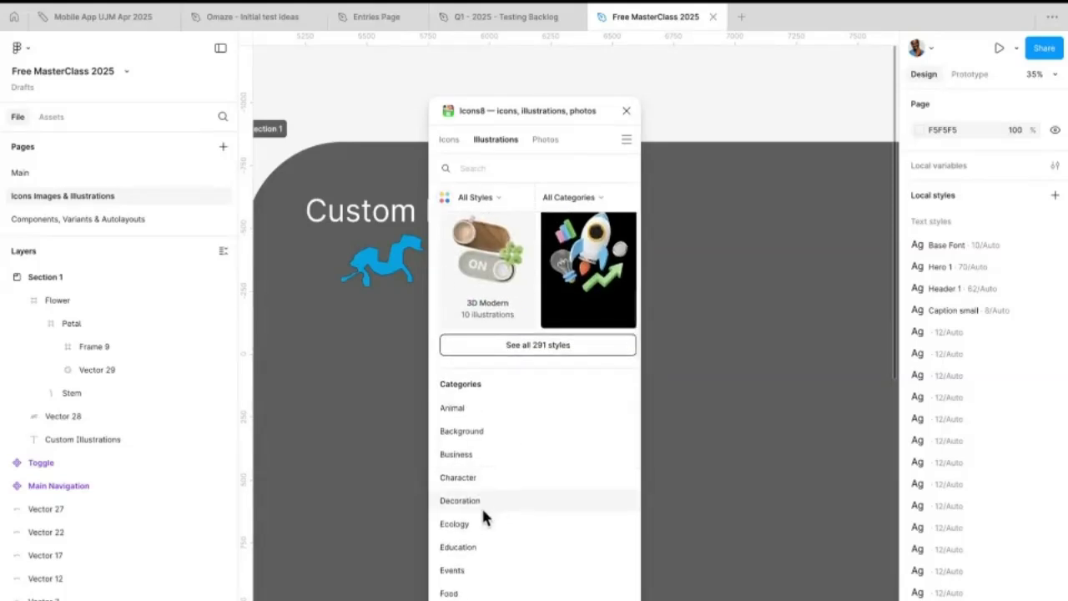
{"action": "left_click", "coordinate": [483, 505]}
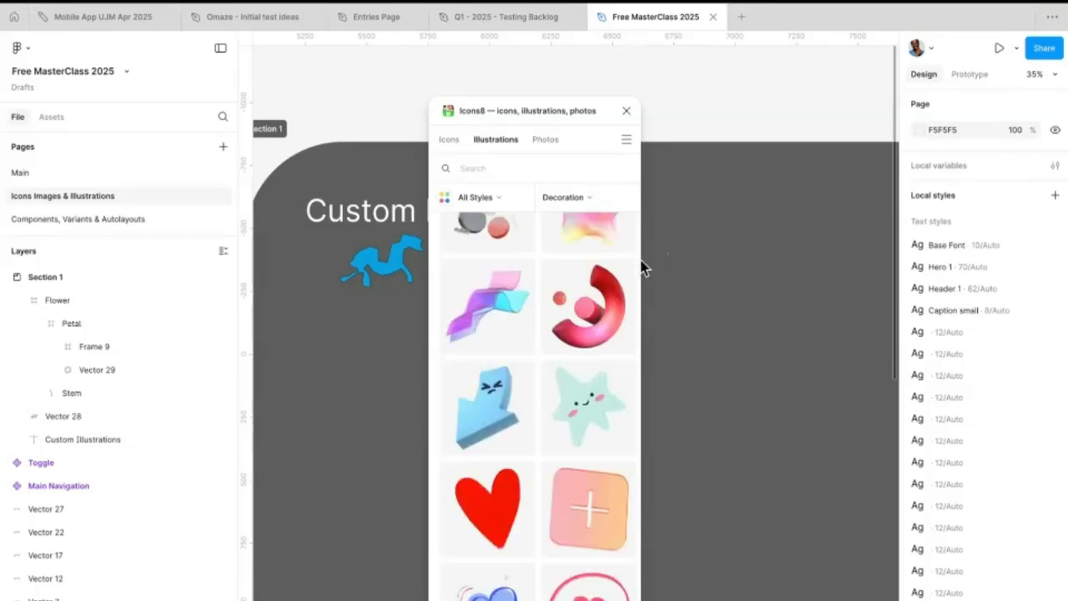
- Insert the blue arrow character with a stressed expression onto the canvas at X 6862, Y -947
{"action": "scroll", "coordinate": [471, 349], "scroll_direction": "down", "scroll_amount": 3}
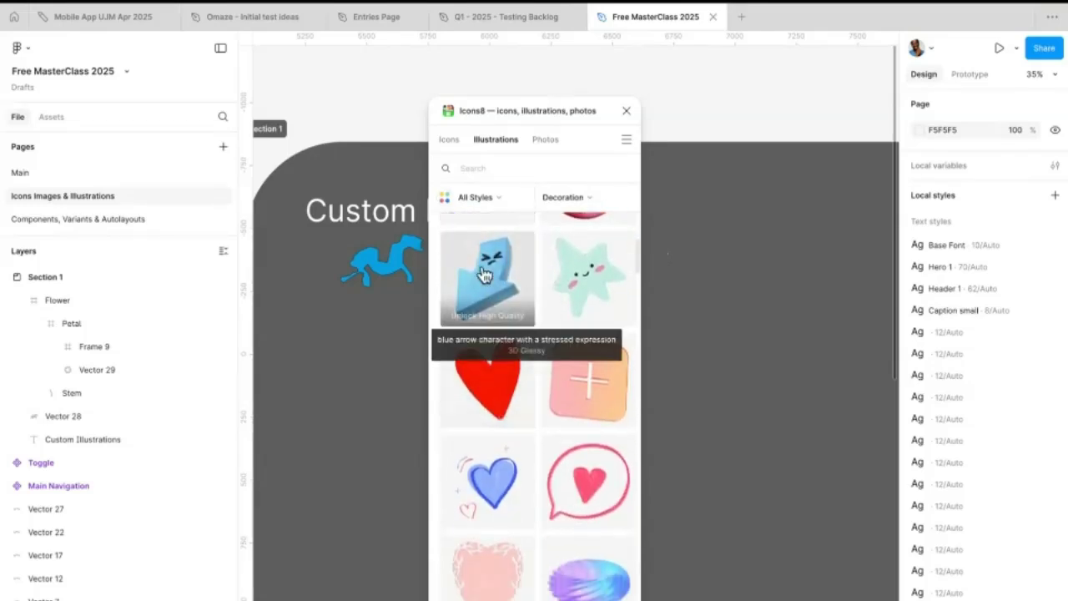
{"action": "left_click_drag", "start_coordinate": [489, 270], "coordinate": [771, 246]}
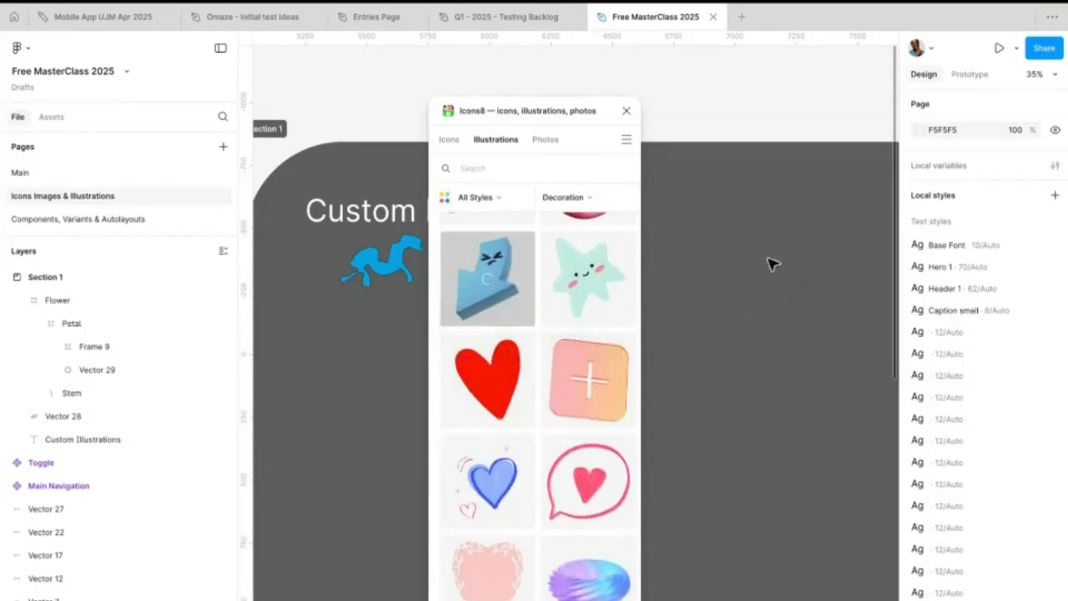
{"action": "left_click_drag", "start_coordinate": [777, 282], "coordinate": [770, 247]}
- Insert the ring-shaped abstract holographic illustration below the blue arrow at X 6798, Y -83
{"action": "scroll", "coordinate": [501, 476], "scroll_direction": "down", "scroll_amount": 1}
{"action": "scroll", "coordinate": [501, 476], "scroll_direction": "down", "scroll_amount": 3}
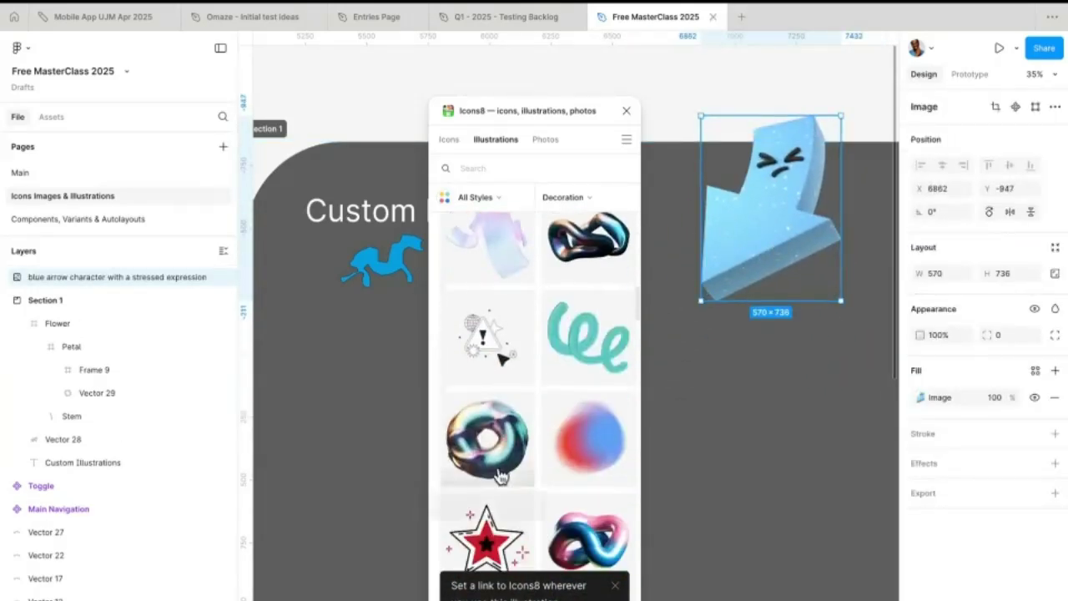
{"action": "left_click_drag", "start_coordinate": [493, 442], "coordinate": [790, 375]}
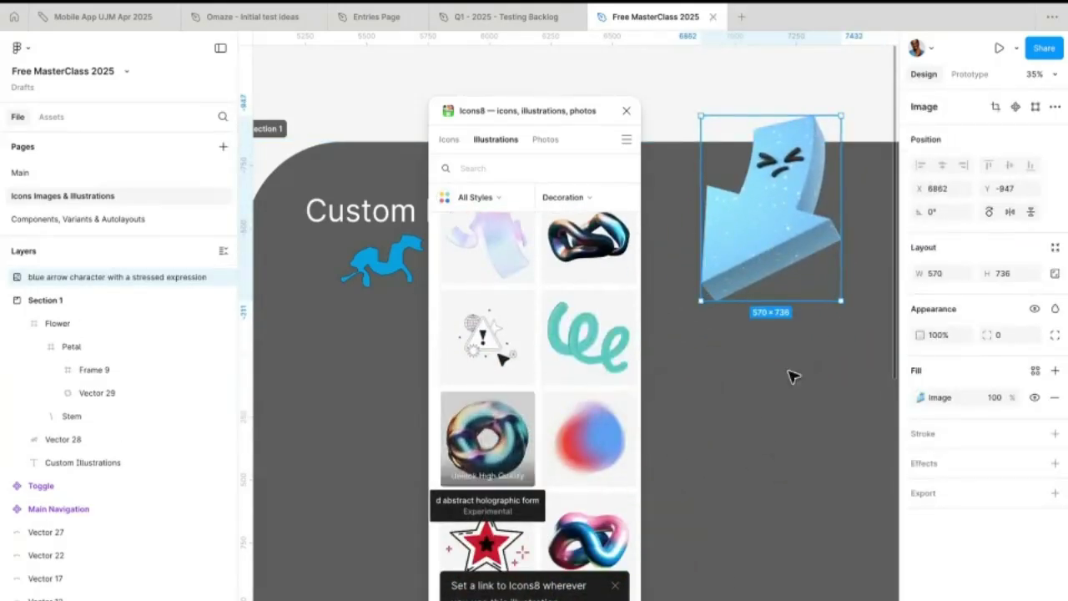
{"action": "left_click_drag", "start_coordinate": [786, 428], "coordinate": [776, 434]}
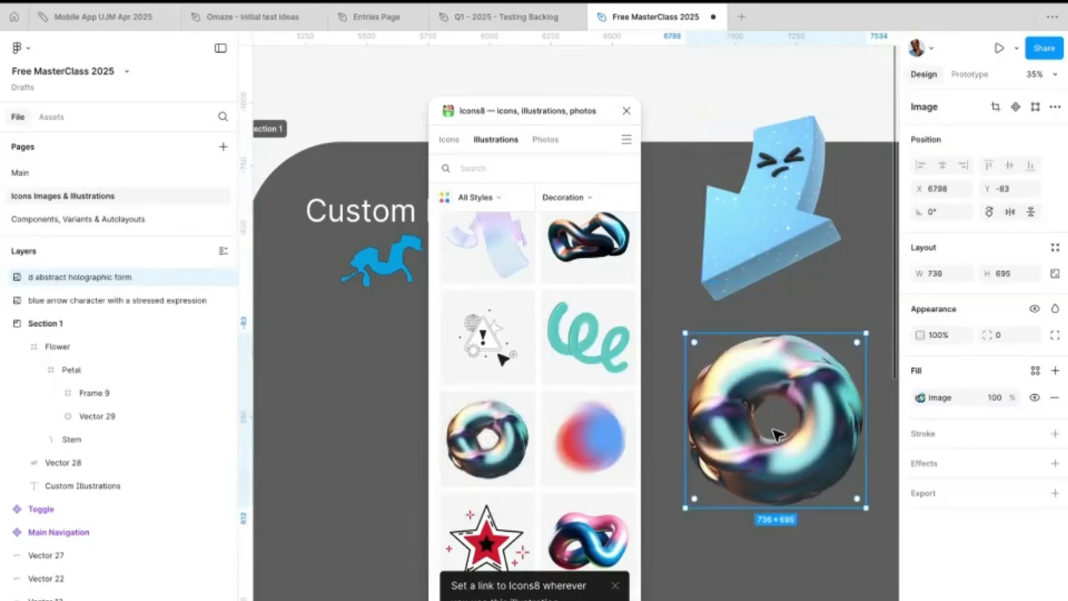
- Clear the Decoration filter and return to the Icons8 plugin's overview of illustrations in all styles and categories
{"action": "scroll", "coordinate": [550, 306], "scroll_direction": "up", "scroll_amount": 10}
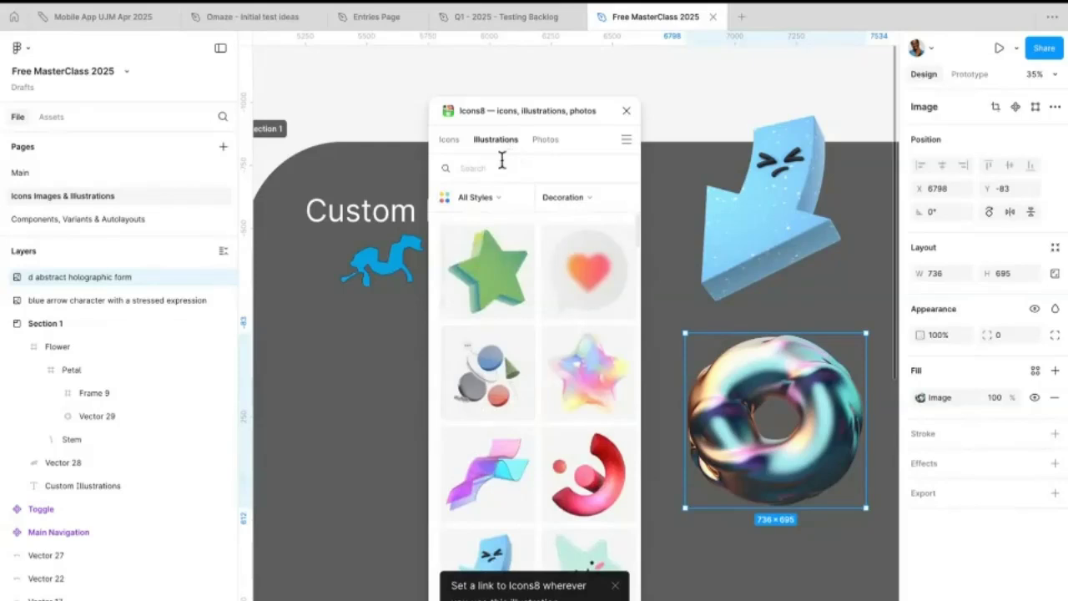
{"action": "left_click", "coordinate": [497, 200]}
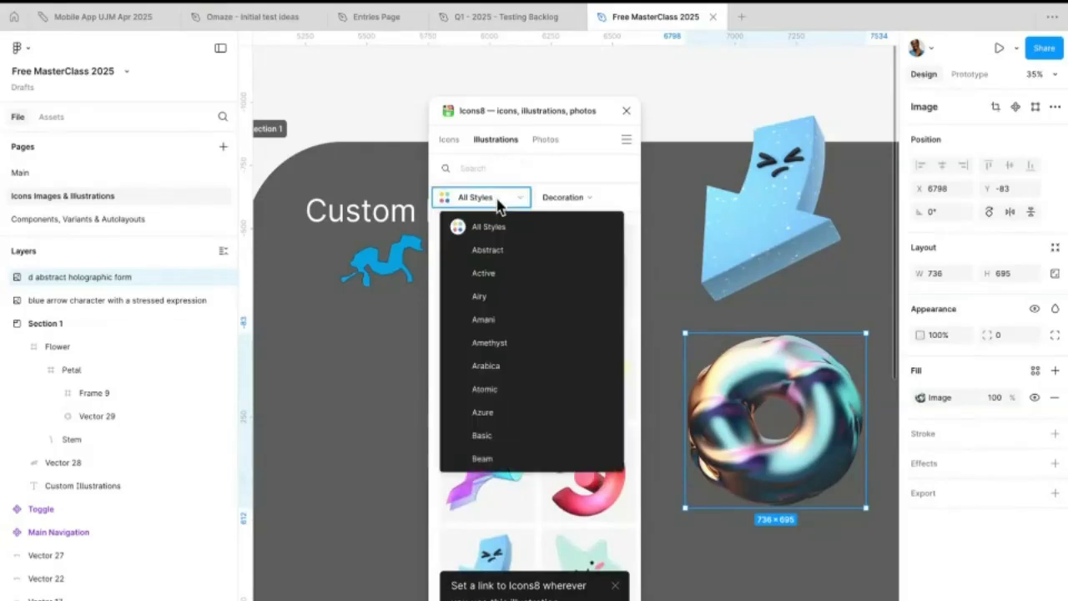
{"action": "left_click", "coordinate": [565, 198]}
{"action": "left_click", "coordinate": [493, 141]}
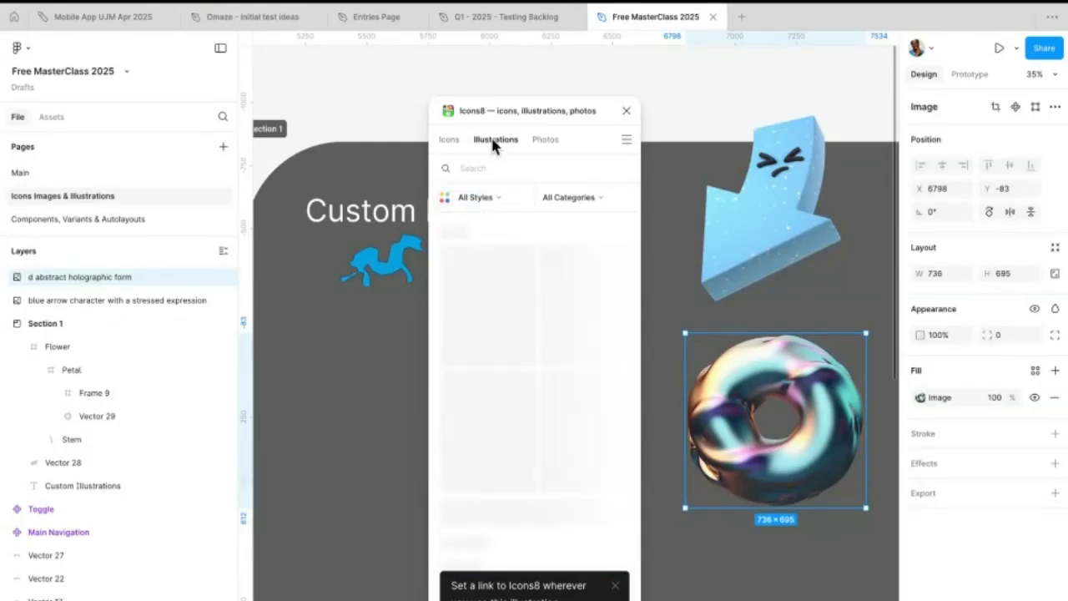
{"action": "scroll", "coordinate": [548, 286], "scroll_direction": "down", "scroll_amount": 3}
{"action": "scroll", "coordinate": [549, 288], "scroll_direction": "up", "scroll_amount": 3}
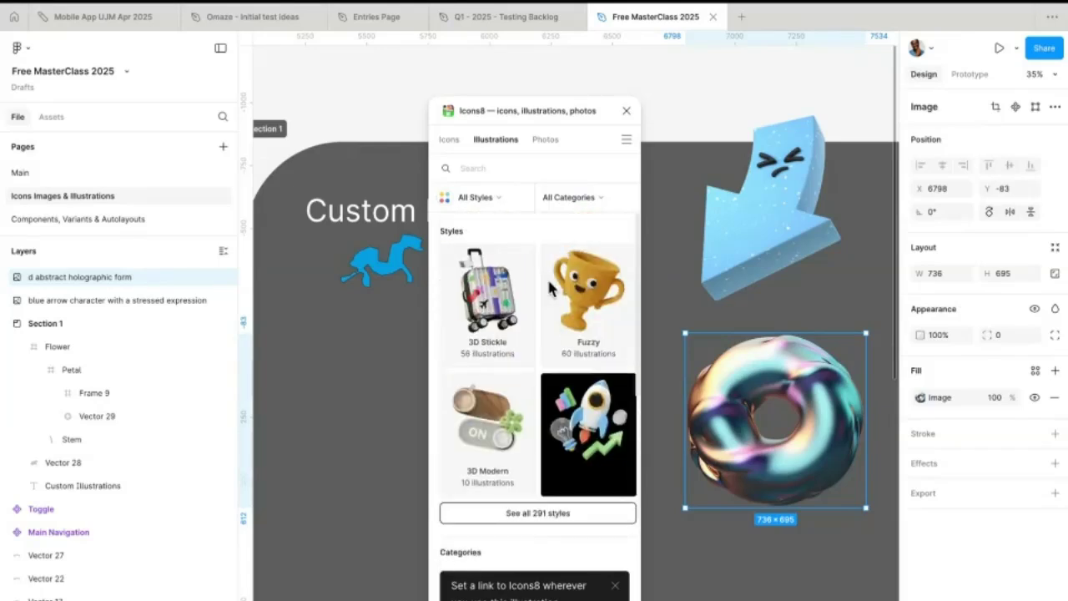
- List all illustration styles in the Icons8 plugin and show the illustrations of the Teal style
{"action": "left_click", "coordinate": [530, 514]}
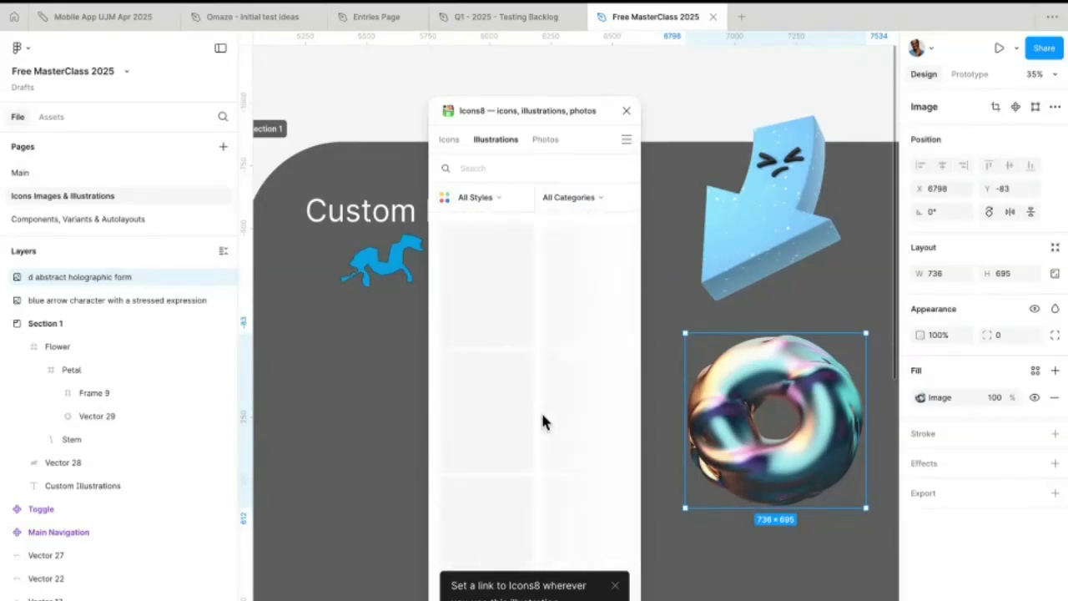
{"action": "scroll", "coordinate": [544, 421], "scroll_direction": "down", "scroll_amount": 10}
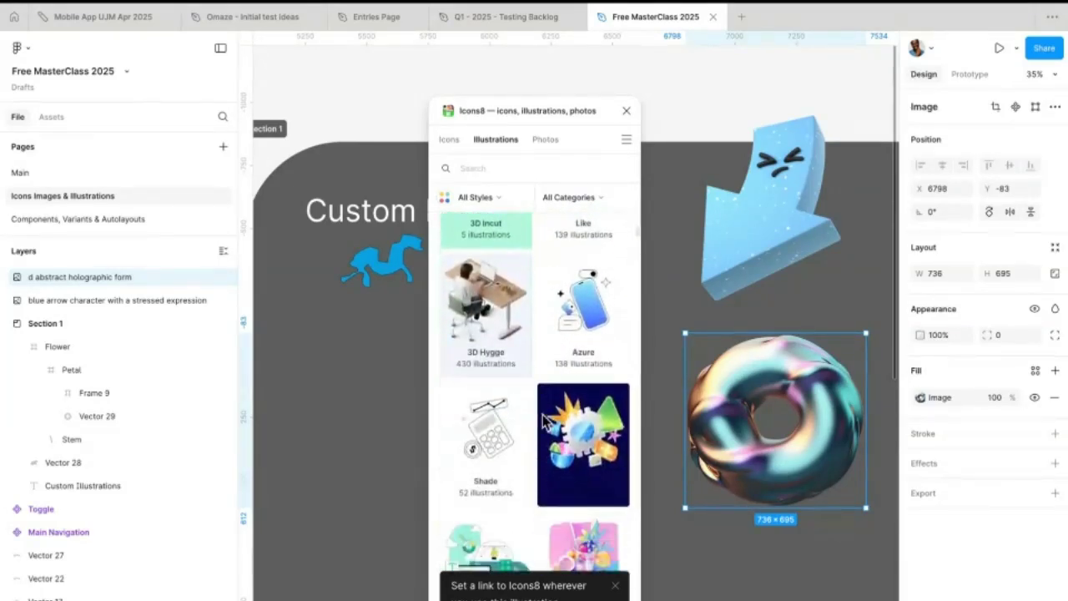
{"action": "scroll", "coordinate": [544, 421], "scroll_direction": "down", "scroll_amount": 3}
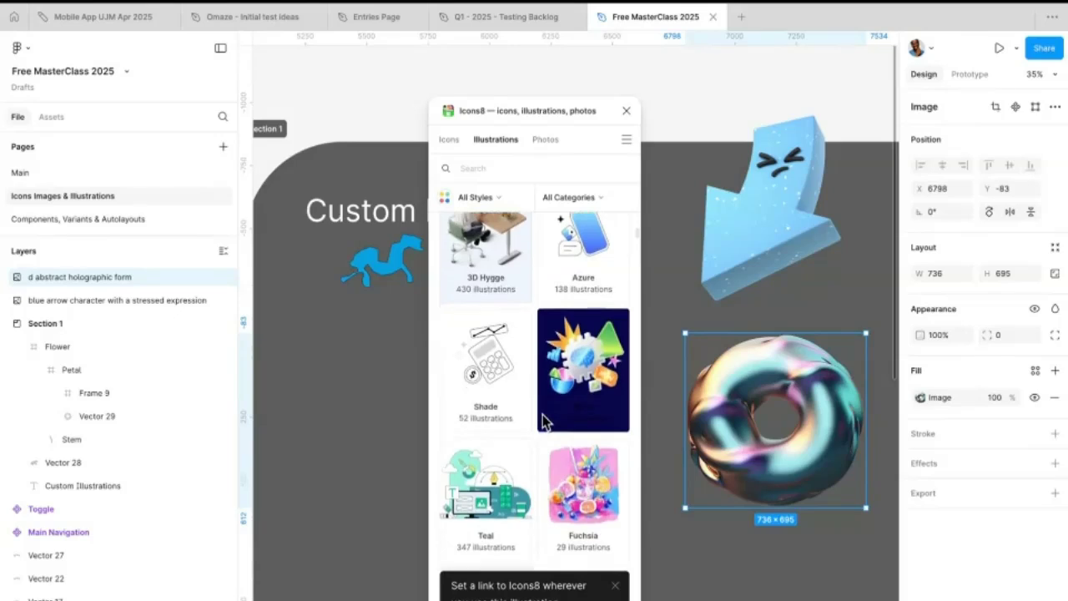
{"action": "scroll", "coordinate": [544, 421], "scroll_direction": "up", "scroll_amount": 1}
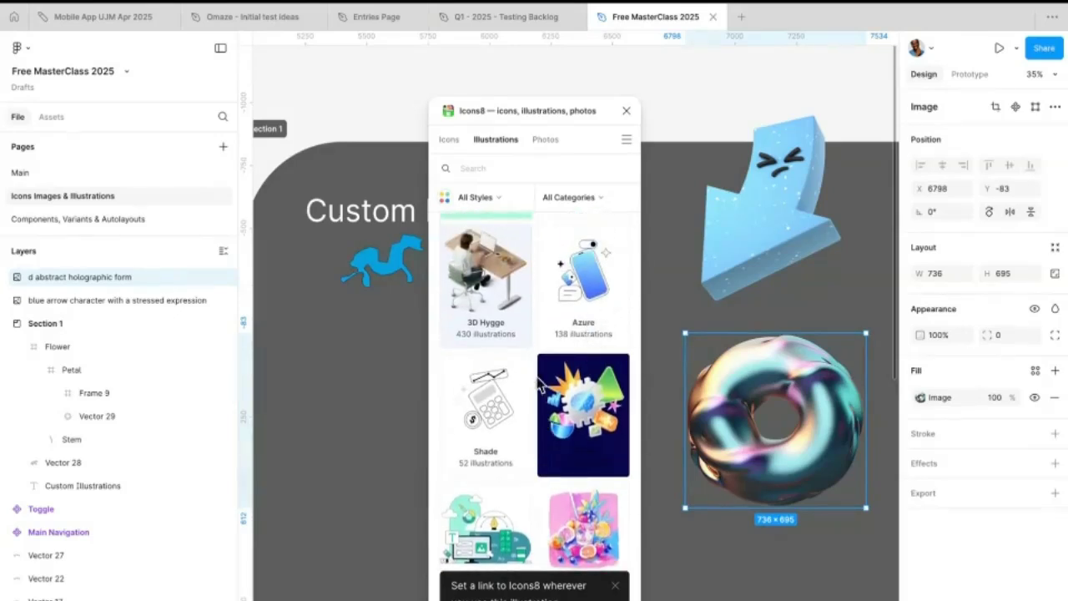
{"action": "scroll", "coordinate": [501, 416], "scroll_direction": "down", "scroll_amount": 2}
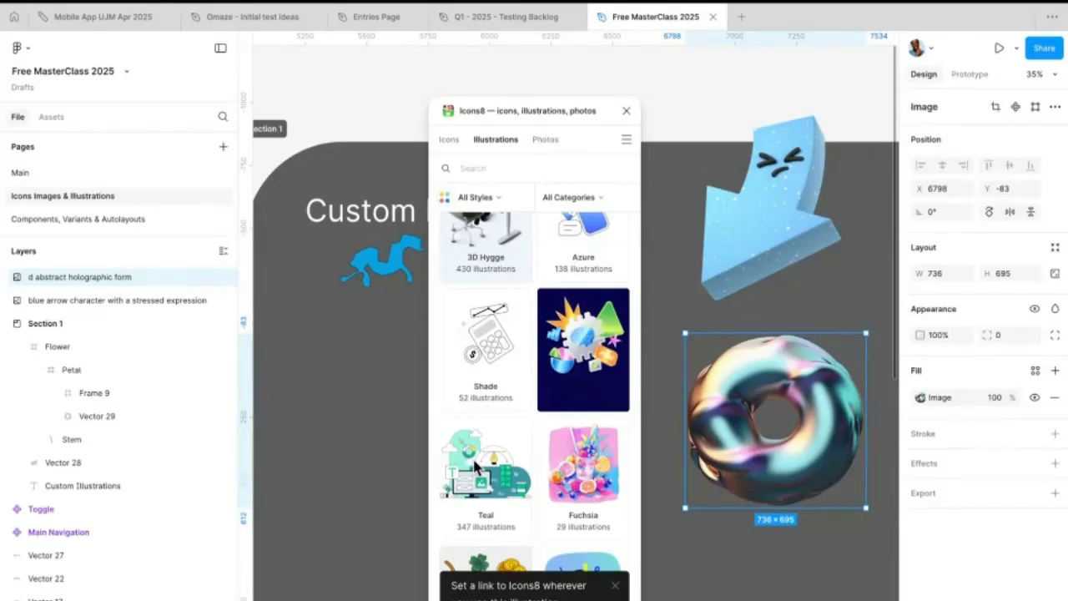
{"action": "scroll", "coordinate": [478, 451], "scroll_direction": "down", "scroll_amount": 2}
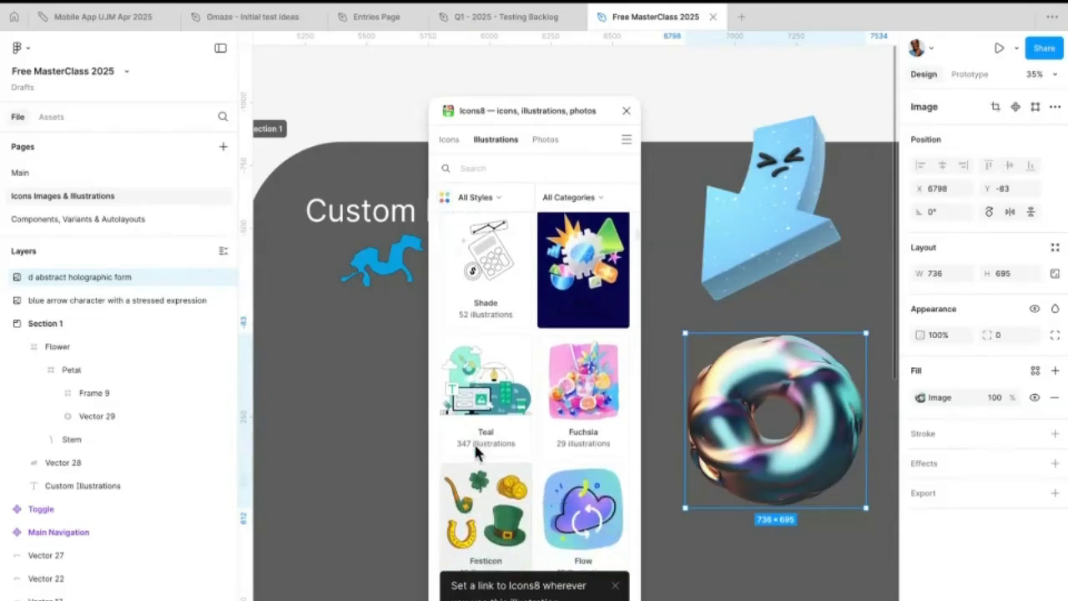
{"action": "left_click", "coordinate": [484, 394]}
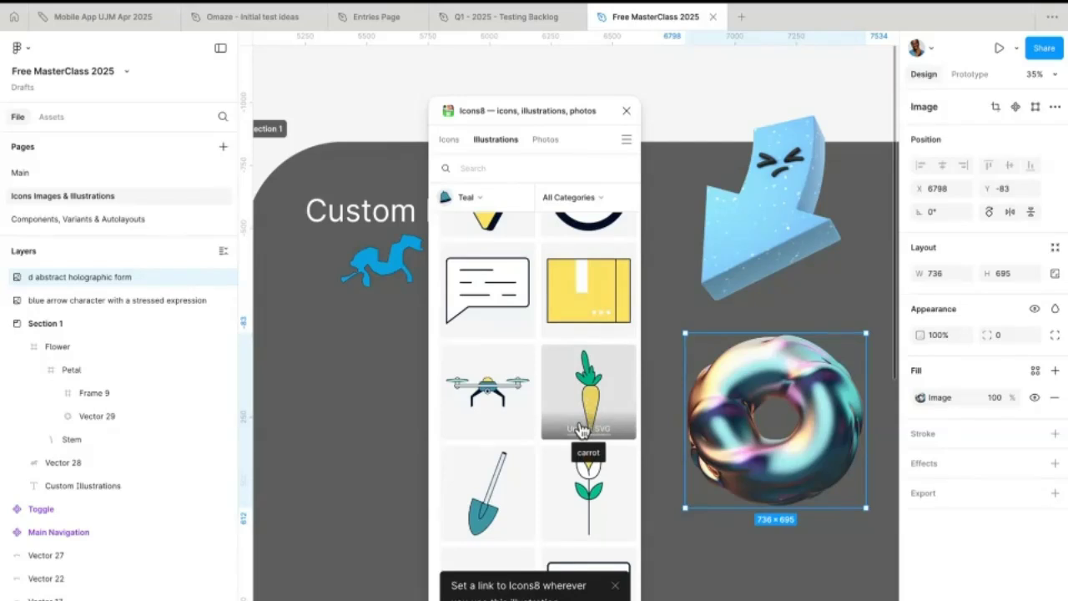
- Insert the basket of eggs illustration onto the canvas at X 5065, Y -244 and inspect its image fill
{"action": "scroll", "coordinate": [581, 430], "scroll_direction": "up", "scroll_amount": 5}
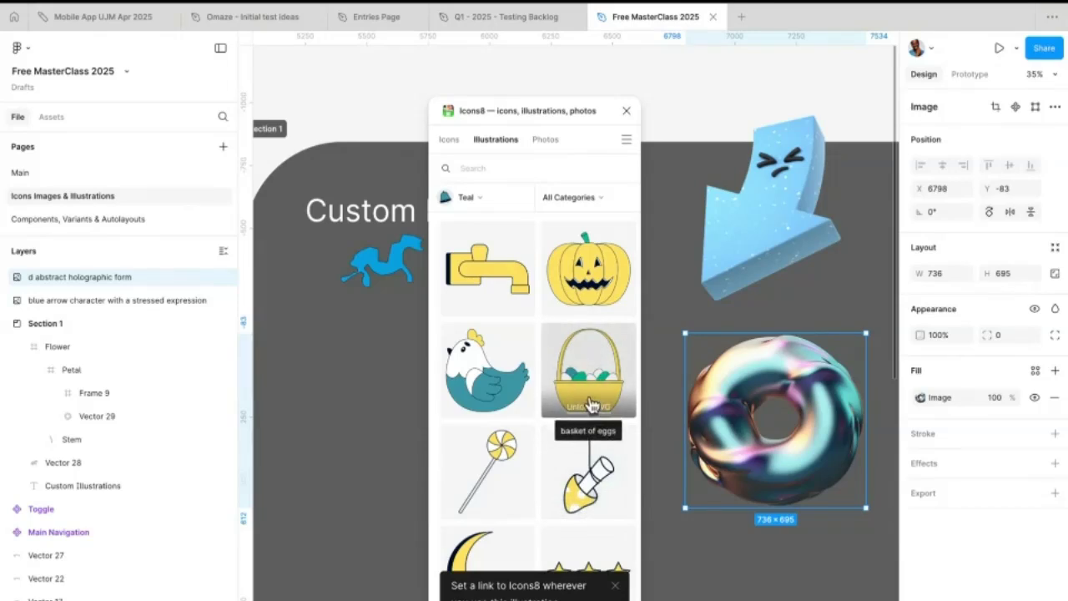
{"action": "left_click_drag", "start_coordinate": [584, 394], "coordinate": [341, 393]}
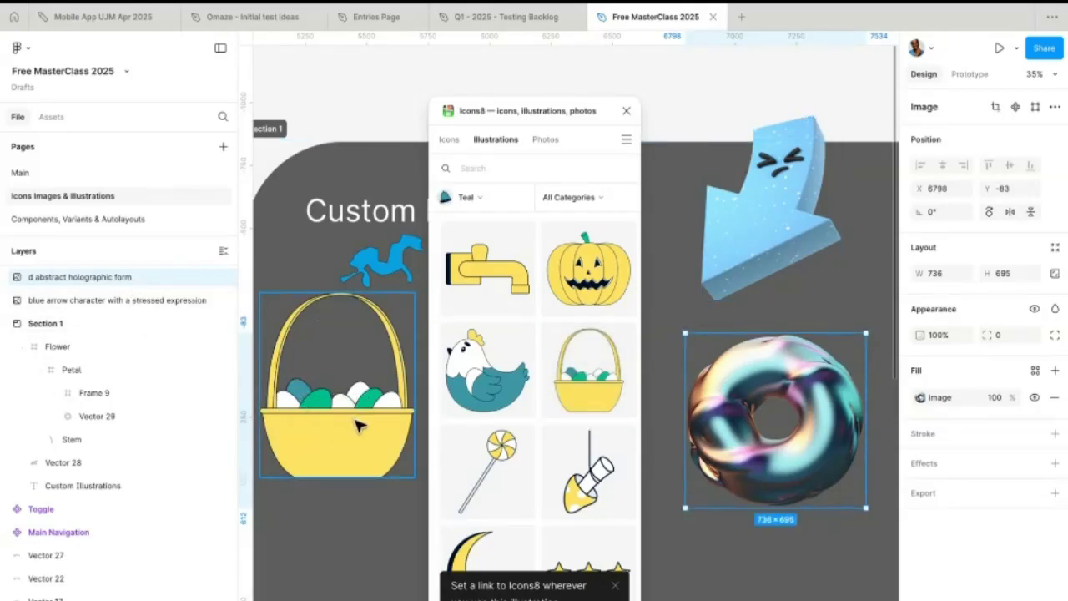
{"action": "scroll", "coordinate": [576, 367], "scroll_direction": "down", "scroll_amount": 8}
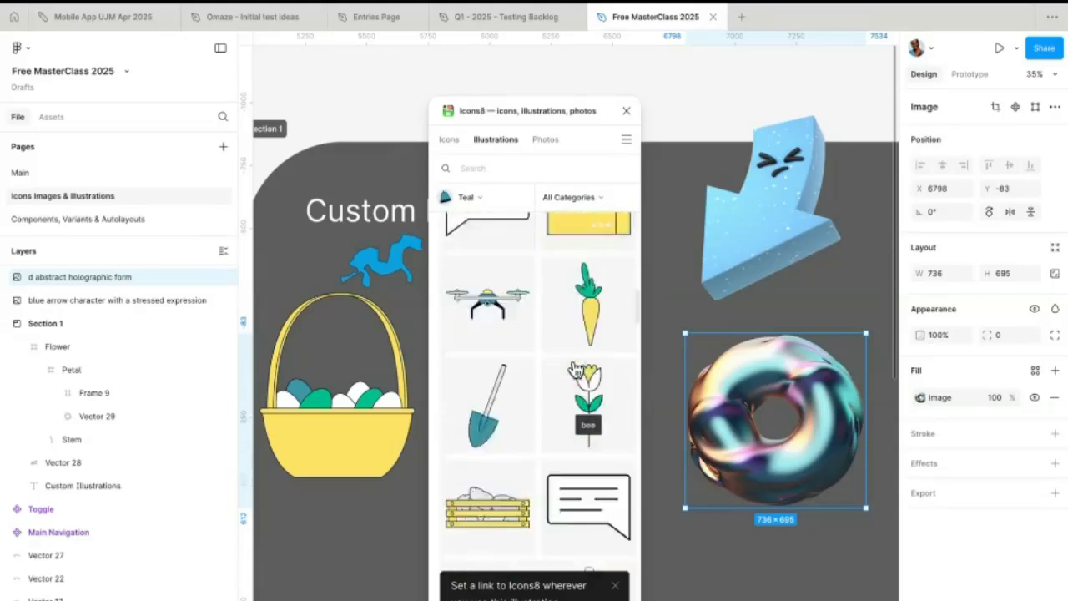
{"action": "scroll", "coordinate": [576, 370], "scroll_direction": "down", "scroll_amount": 10}
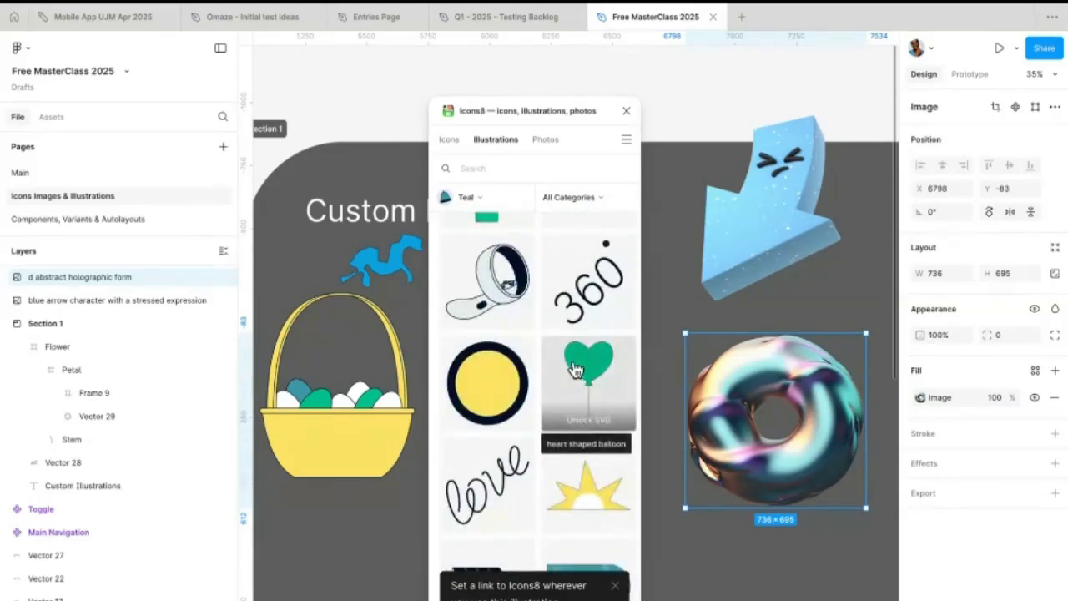
{"action": "scroll", "coordinate": [576, 369], "scroll_direction": "up", "scroll_amount": 3}
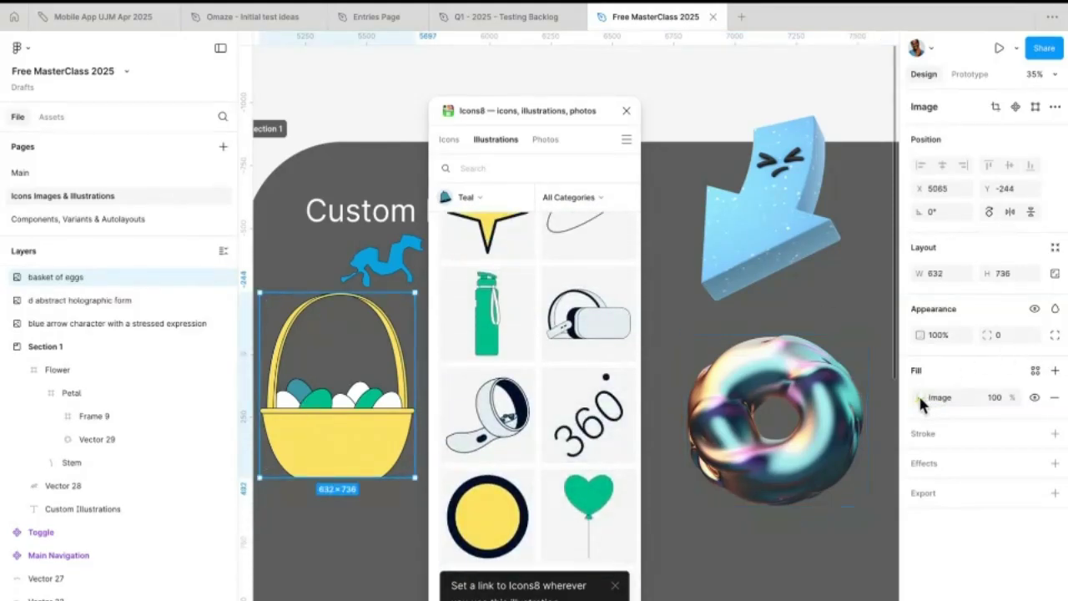
{"action": "left_click", "coordinate": [921, 398]}
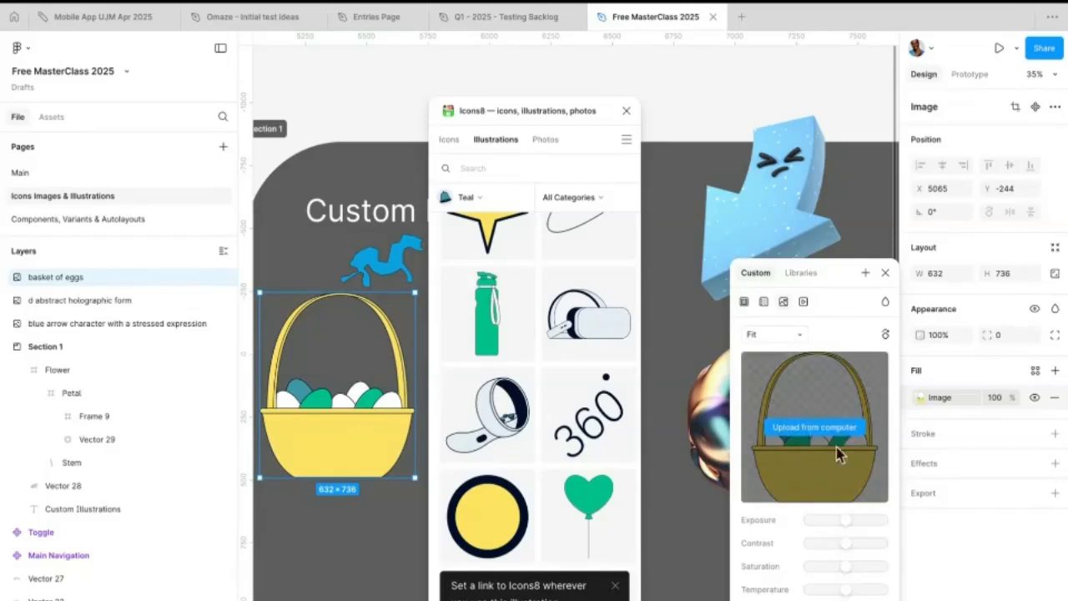
{"action": "left_click", "coordinate": [886, 274]}
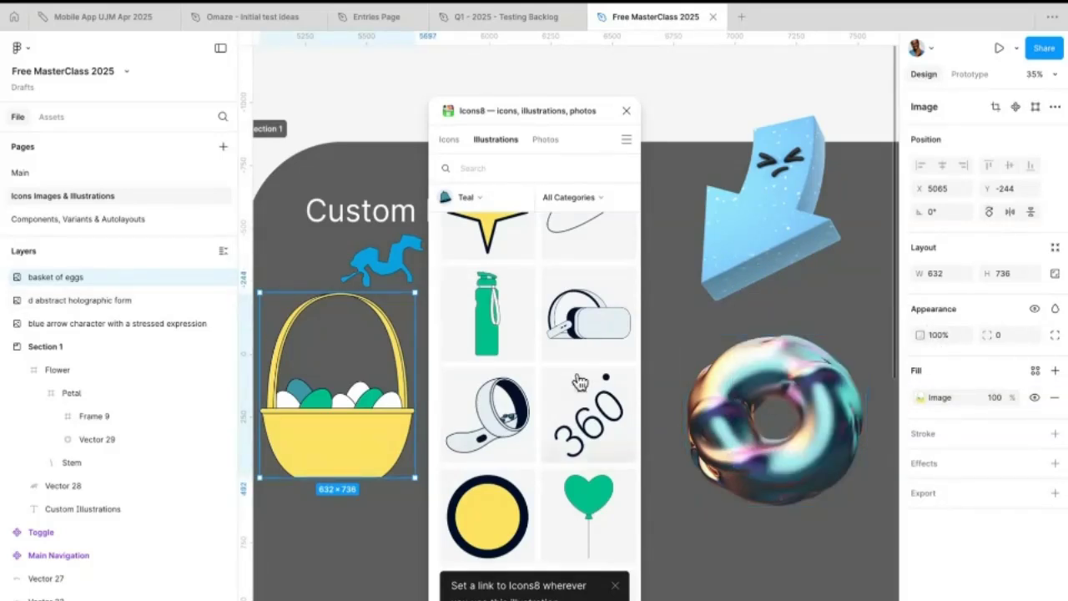
- Examine the Icons8 pricing plans for unlocking an SVG illustration, close that page and switch back to Figma
{"action": "left_click", "coordinate": [591, 352]}
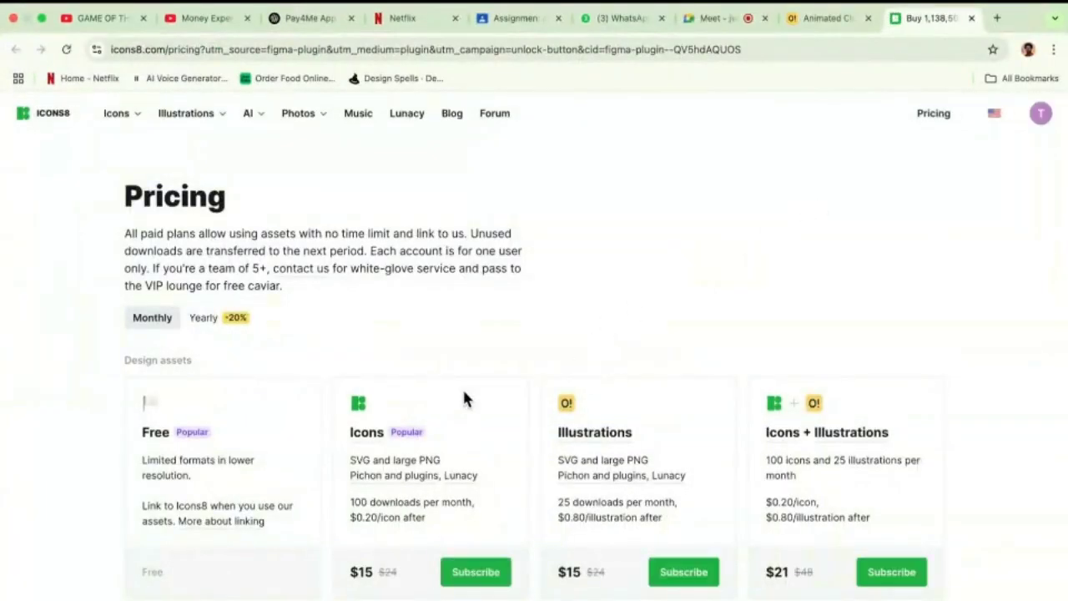
{"action": "scroll", "coordinate": [421, 549], "scroll_direction": "down", "scroll_amount": 3}
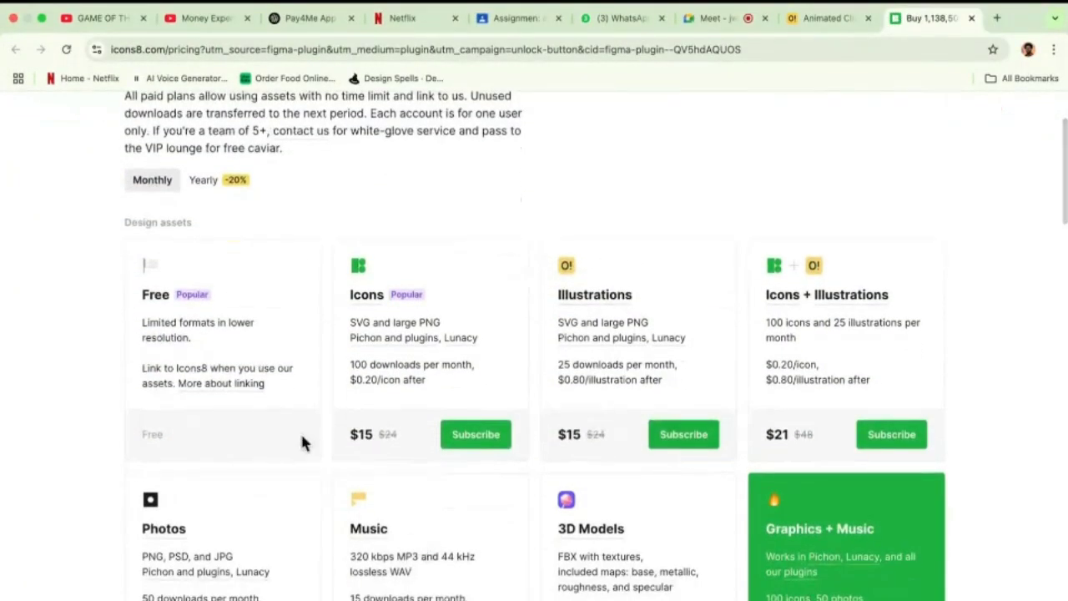
{"action": "left_click", "coordinate": [971, 18]}
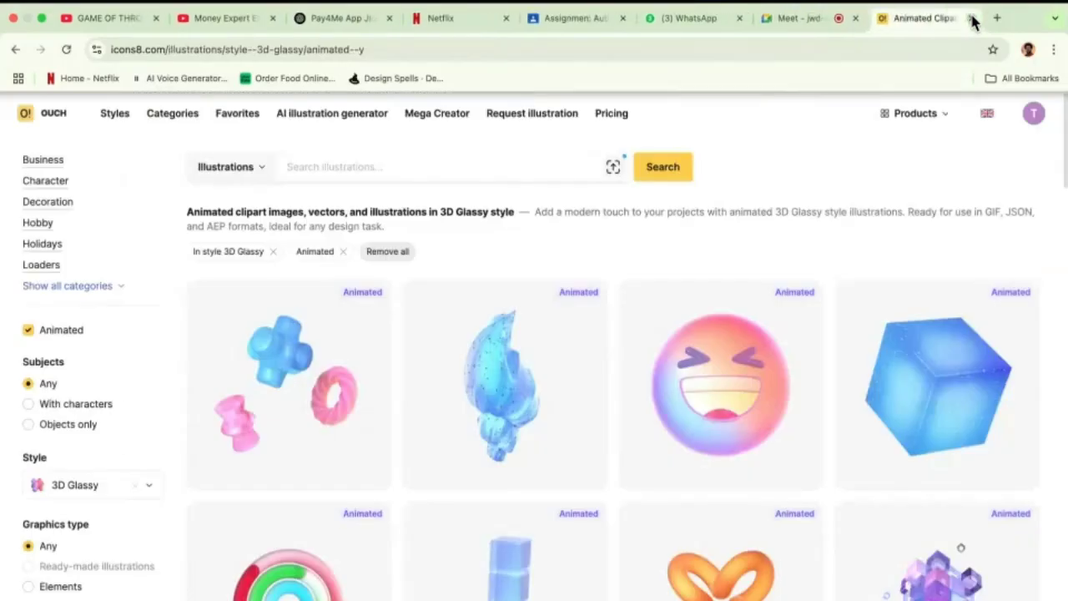
{"action": "key", "text": "ctrl+Left"}
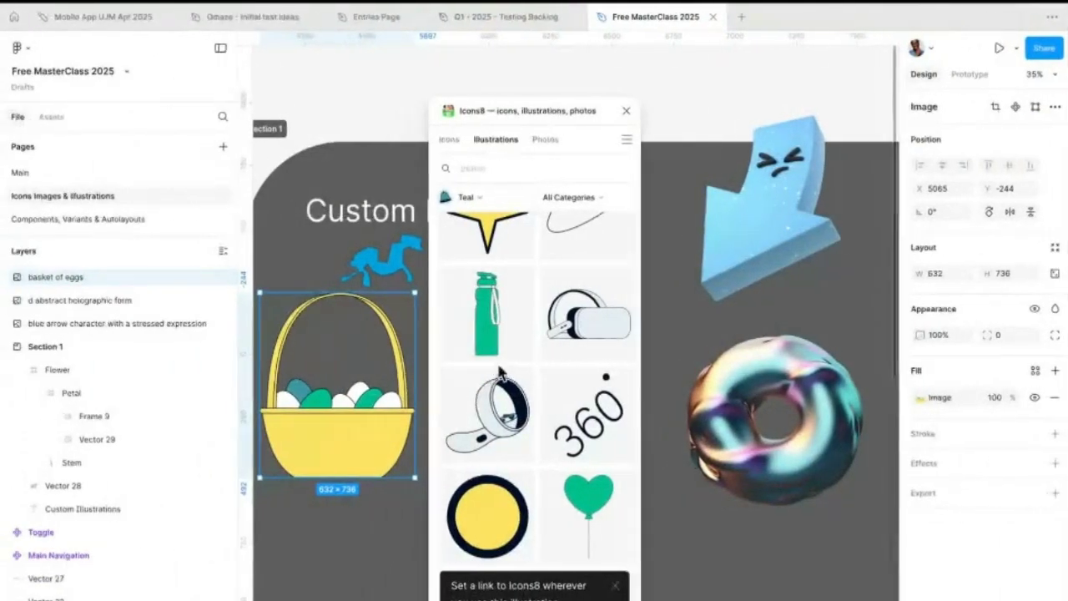
- Close the Icons8 plugin and move the basket of eggs to X 6515, Y 93 beside the holographic ring
{"action": "left_click", "coordinate": [626, 111]}
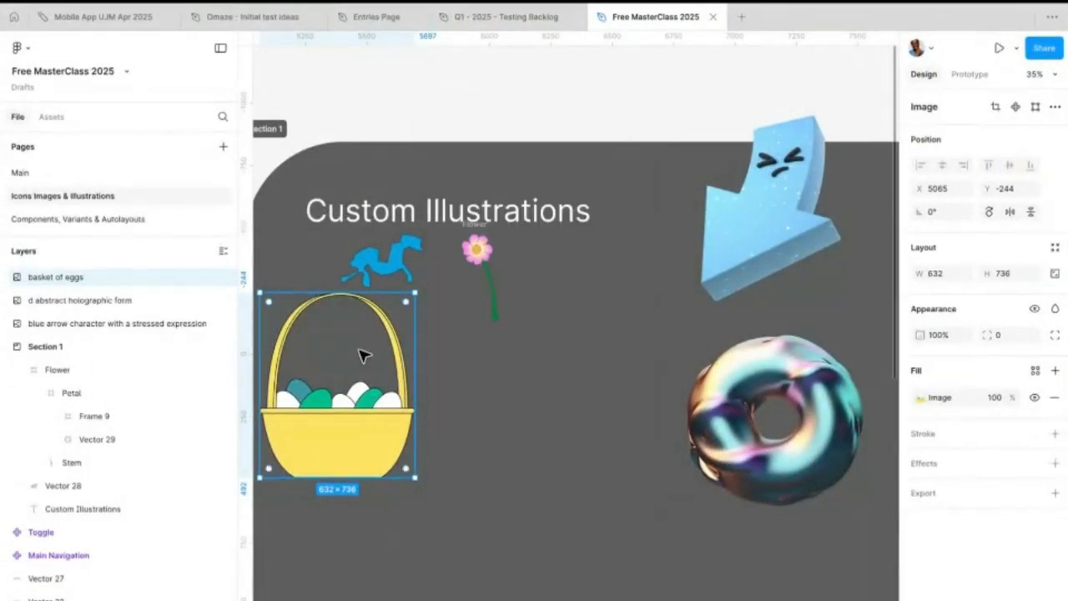
{"action": "left_click_drag", "start_coordinate": [363, 353], "coordinate": [718, 439]}
- Search the plugins and widgets for "illustration", look through the available plugins and dismiss the search
{"action": "key", "text": "super+k"}
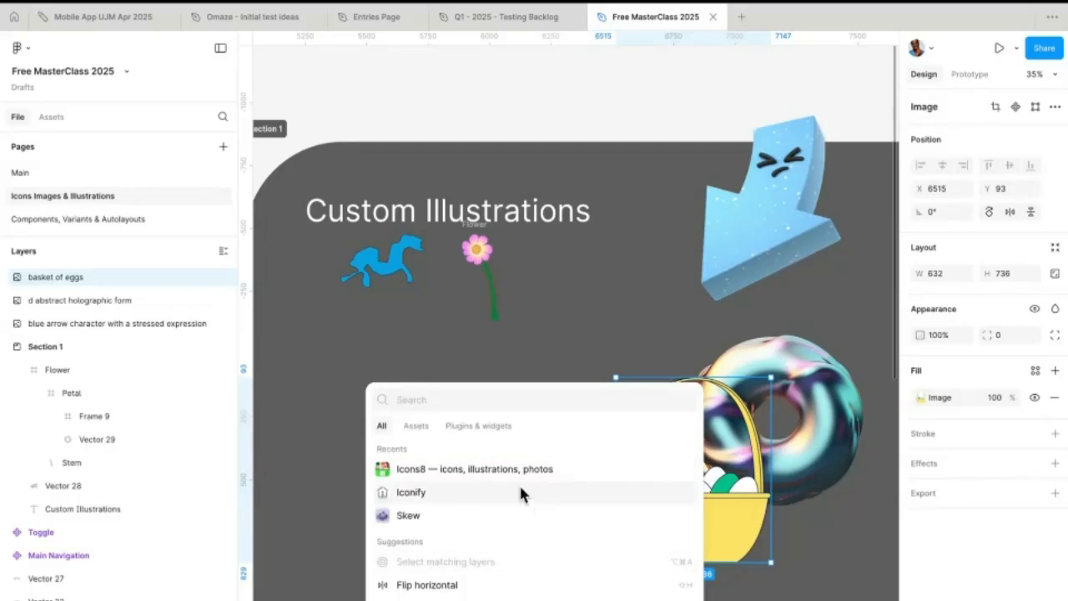
{"action": "left_click", "coordinate": [479, 427]}
{"action": "type", "text": "illustration"}
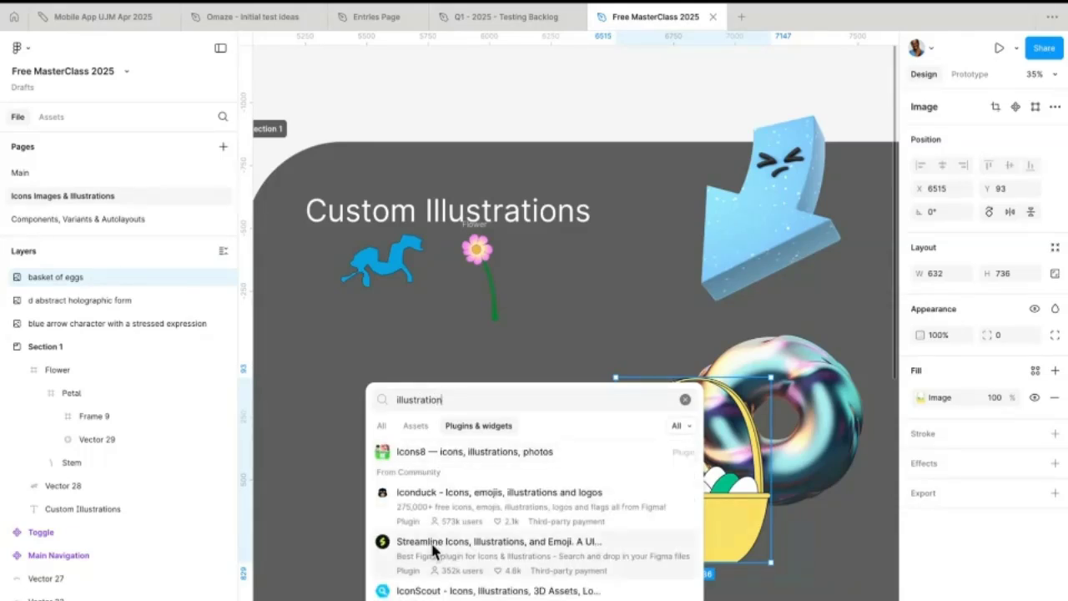
{"action": "scroll", "coordinate": [429, 542], "scroll_direction": "down", "scroll_amount": 5}
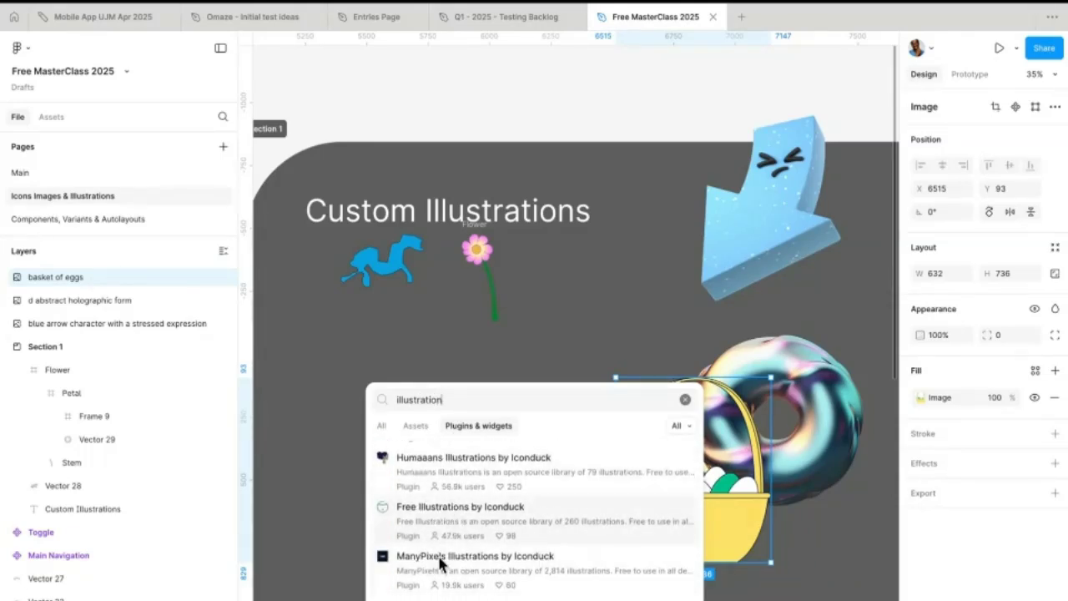
{"action": "scroll", "coordinate": [442, 576], "scroll_direction": "down", "scroll_amount": 5}
{"action": "scroll", "coordinate": [442, 576], "scroll_direction": "down", "scroll_amount": 5}
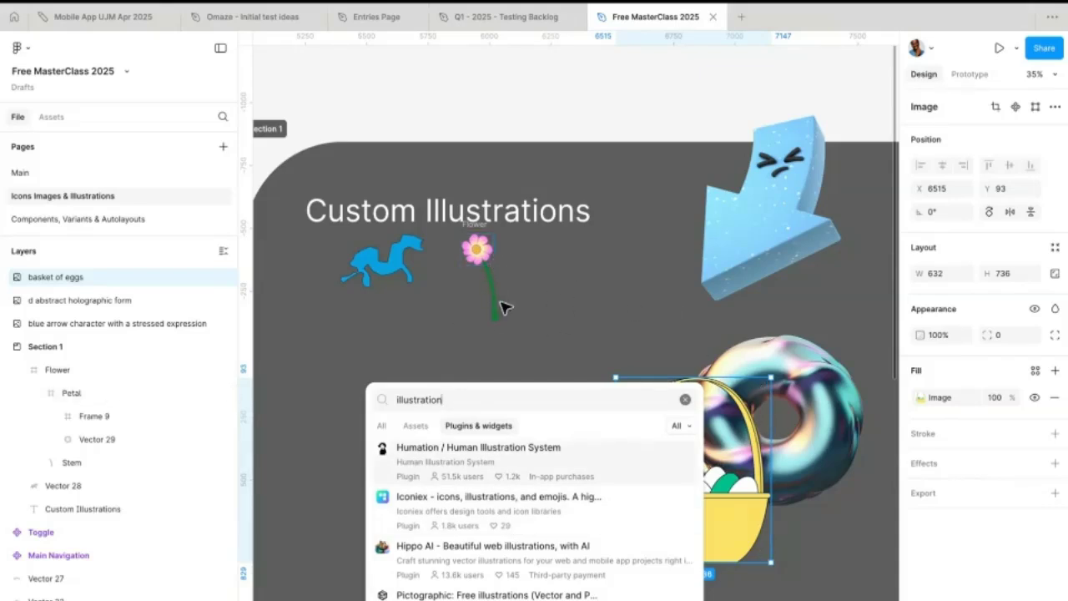
{"action": "left_click", "coordinate": [686, 400]}
{"action": "left_click", "coordinate": [629, 352]}
{"action": "left_click", "coordinate": [629, 354]}
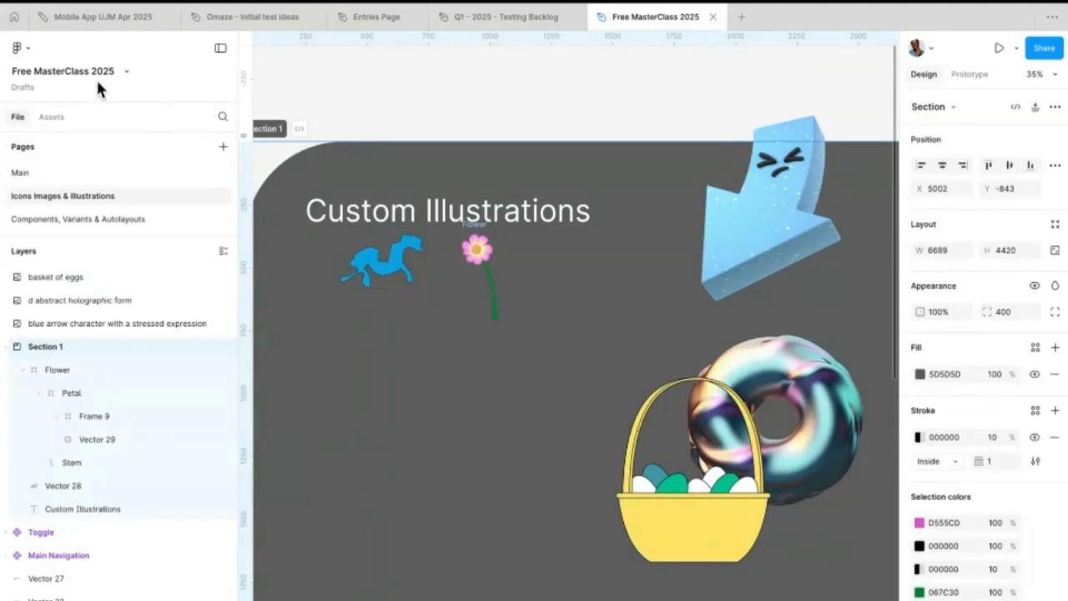
- Open the Figma Community and search its resources for "illustration"
{"action": "left_click", "coordinate": [14, 17]}
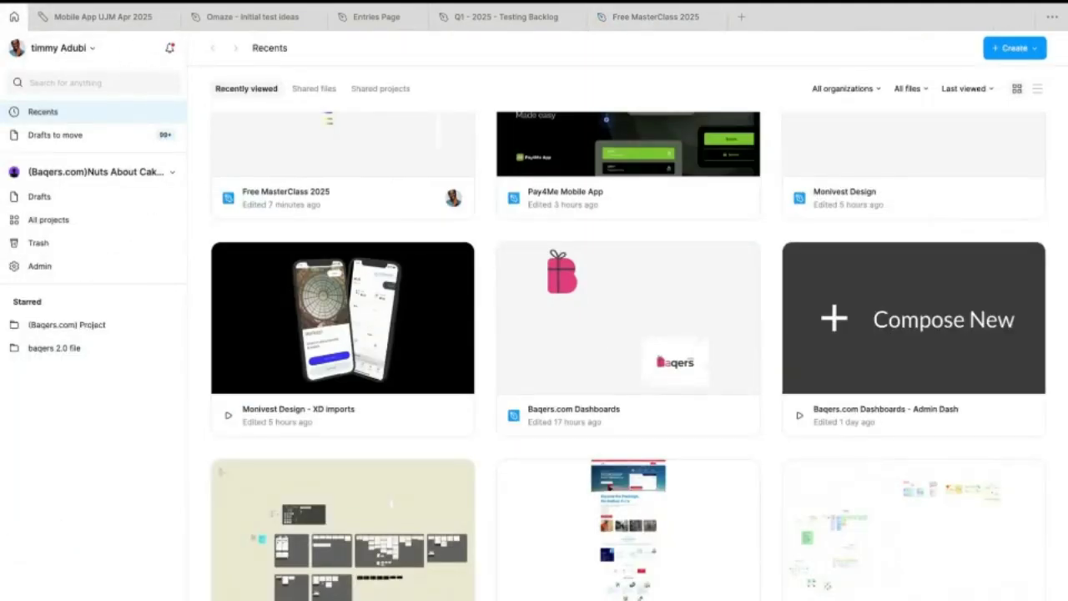
{"action": "left_click", "coordinate": [55, 595]}
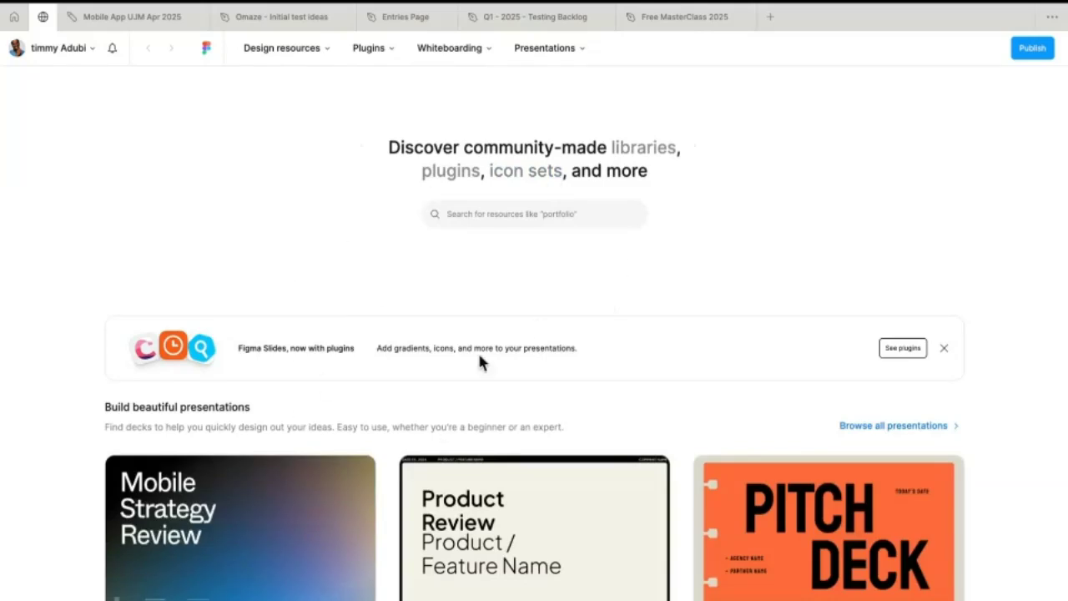
{"action": "left_click", "coordinate": [452, 211]}
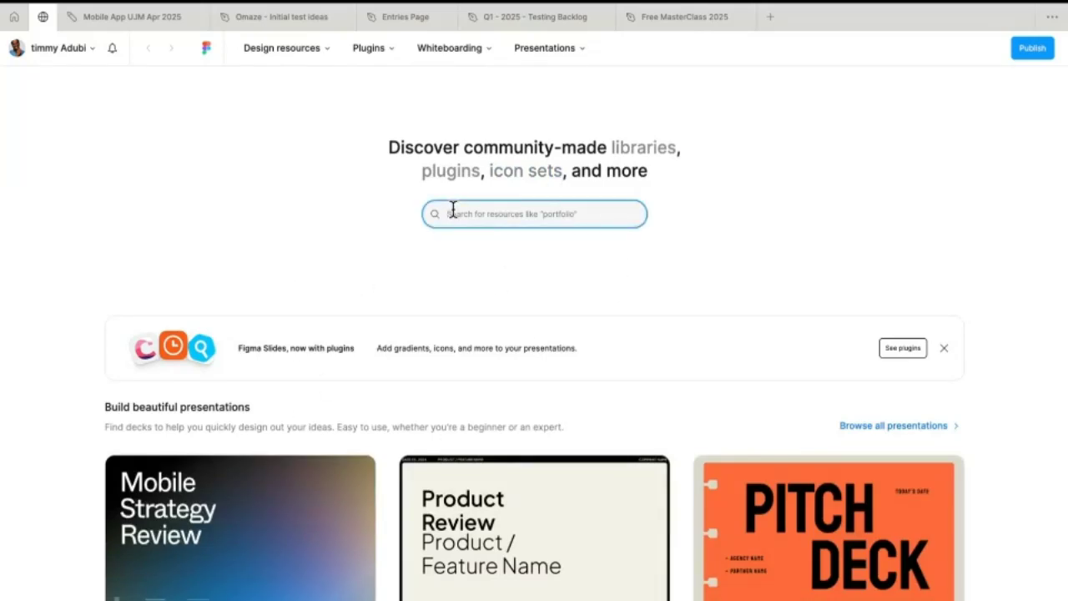
{"action": "type", "text": "illustration"}
{"action": "key", "text": "Return"}
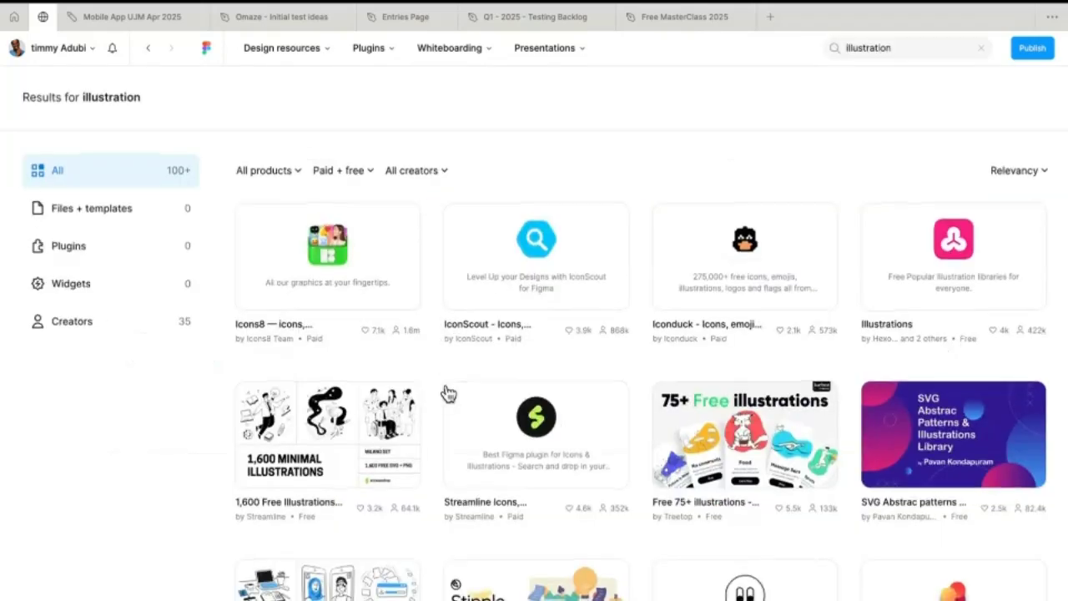
- Filter the Community's illustration results to free resources for Figma Design
{"action": "scroll", "coordinate": [351, 367], "scroll_direction": "down", "scroll_amount": 1}
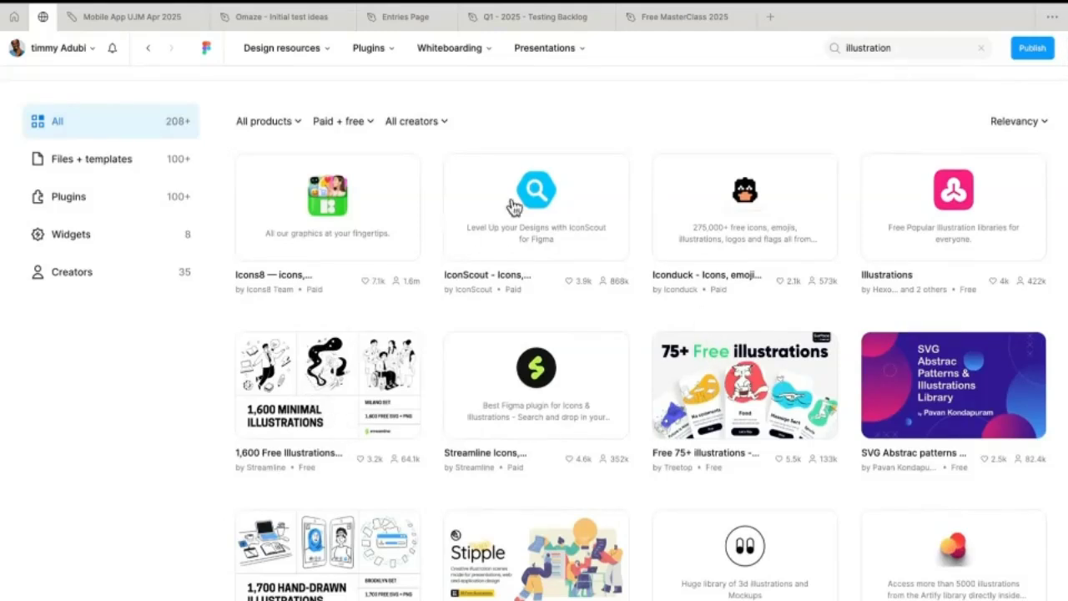
{"action": "scroll", "coordinate": [603, 467], "scroll_direction": "down", "scroll_amount": 1}
{"action": "scroll", "coordinate": [602, 465], "scroll_direction": "up", "scroll_amount": 1}
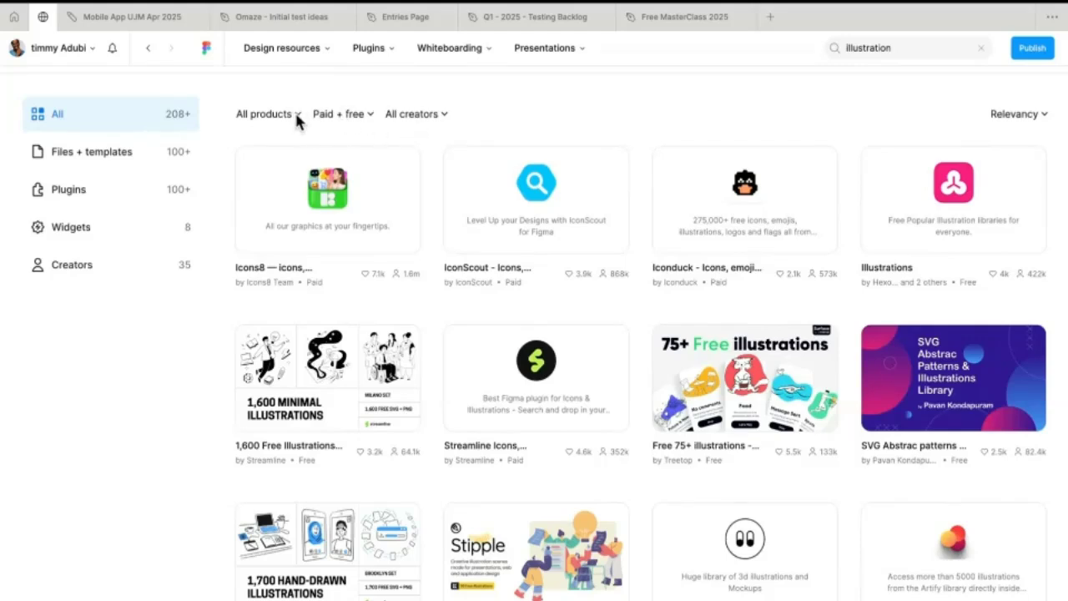
{"action": "left_click", "coordinate": [268, 115]}
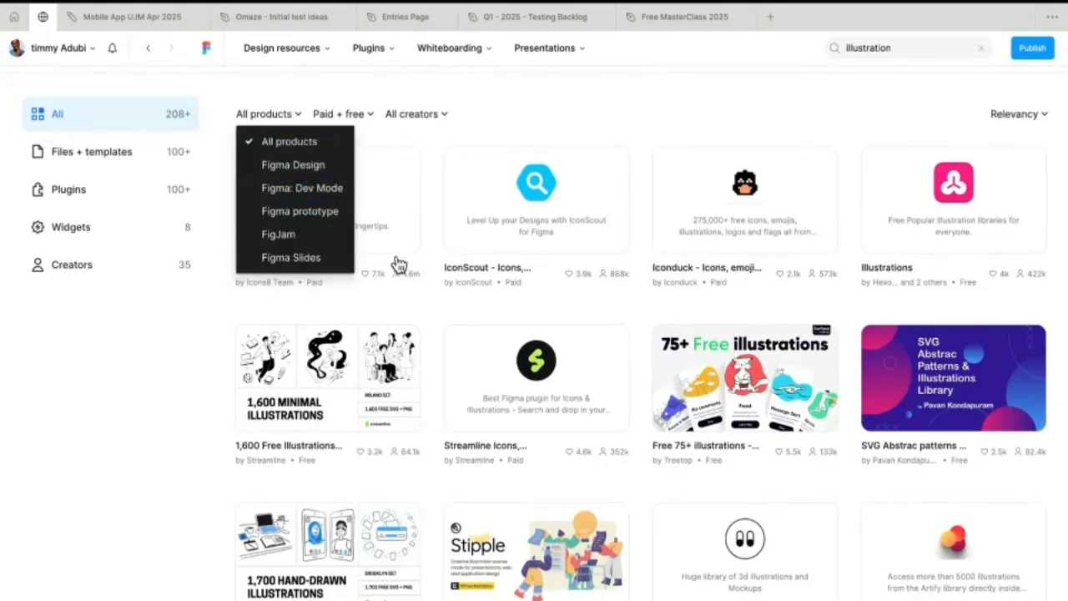
{"action": "left_click", "coordinate": [310, 164]}
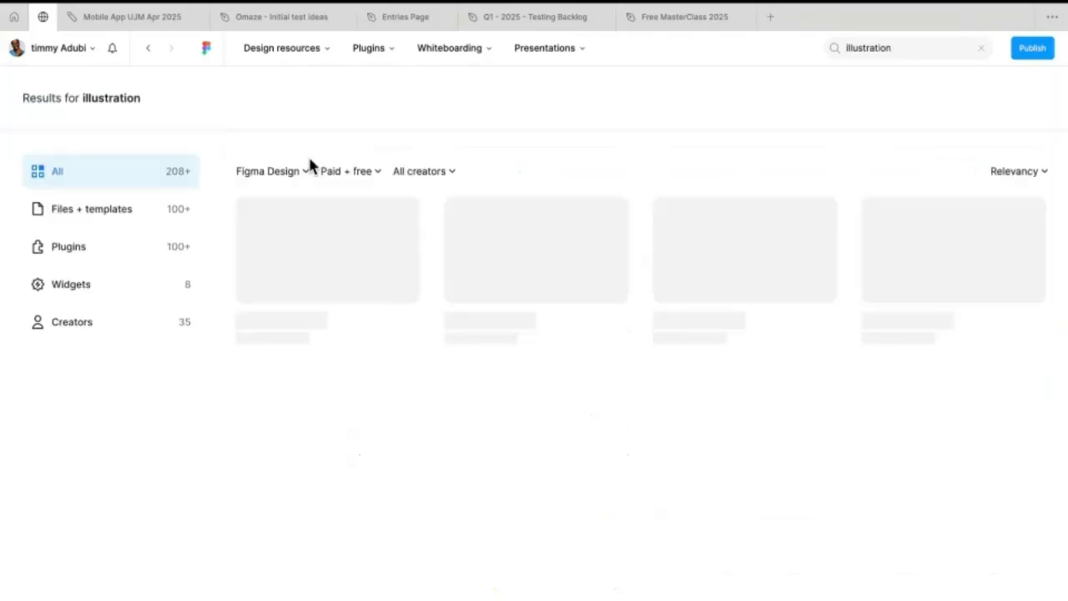
{"action": "scroll", "coordinate": [392, 276], "scroll_direction": "down", "scroll_amount": 3}
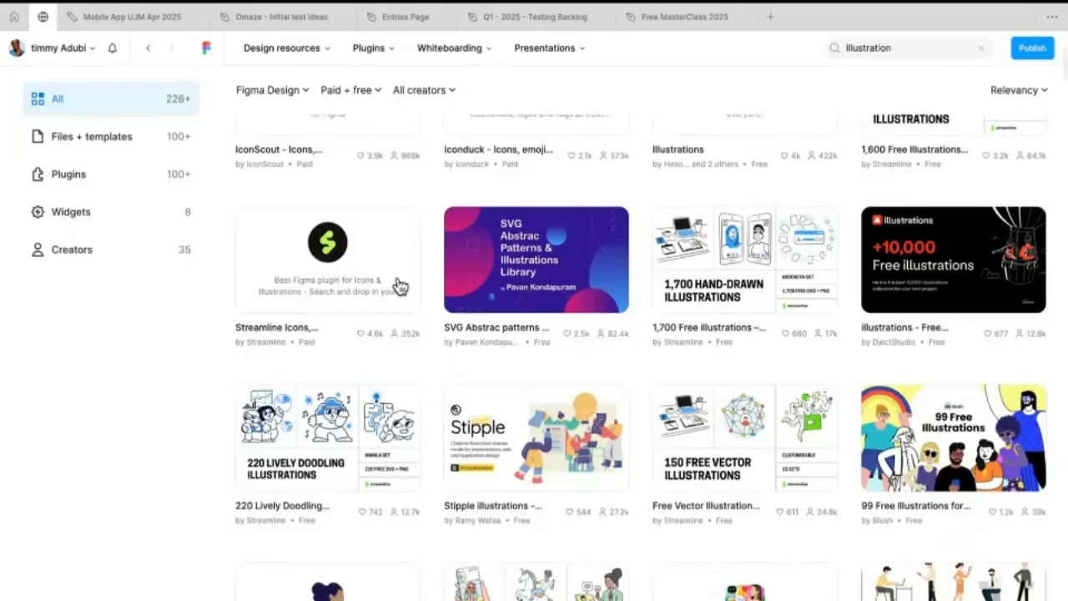
{"action": "left_click", "coordinate": [367, 93]}
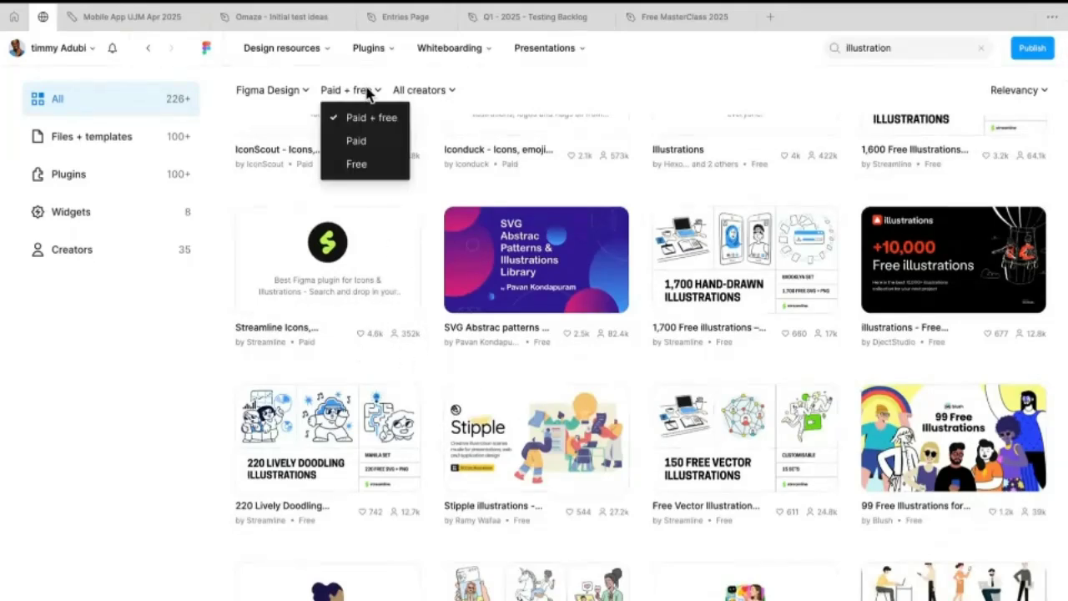
{"action": "left_click", "coordinate": [360, 159]}
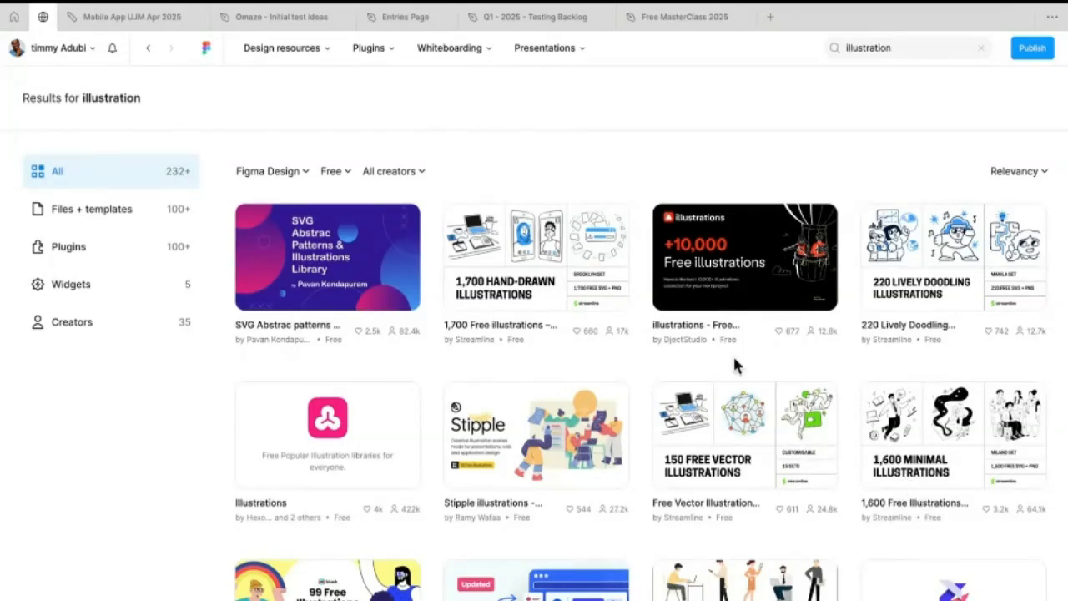
- Open Streamline's "1,700 Free illustrations – Brooklyn Illustrations vector Set" as a new file in My Projects
{"action": "left_click", "coordinate": [493, 278]}
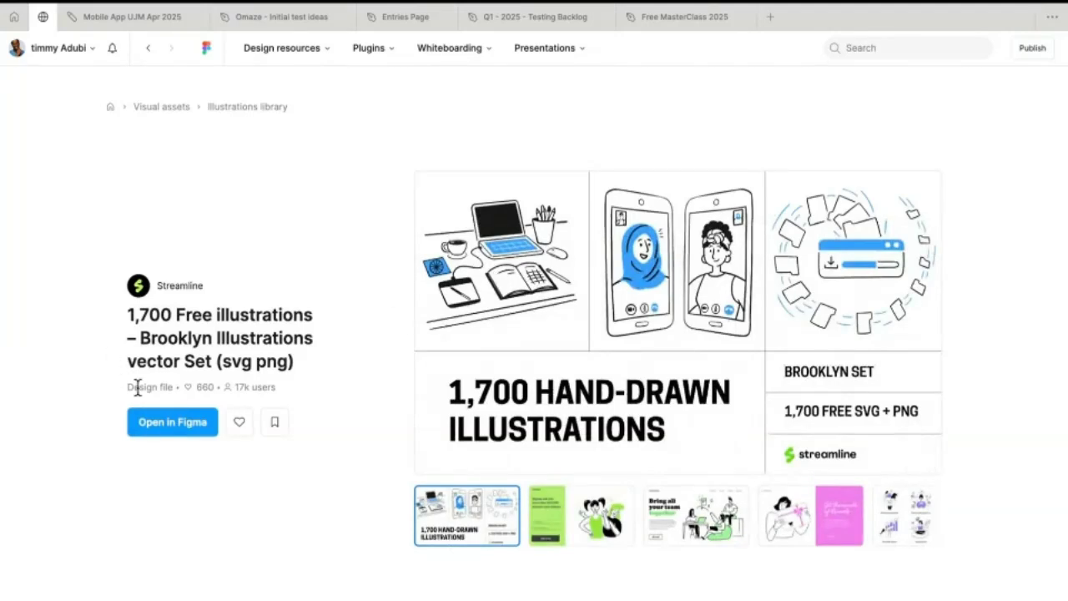
{"action": "left_click", "coordinate": [173, 427]}
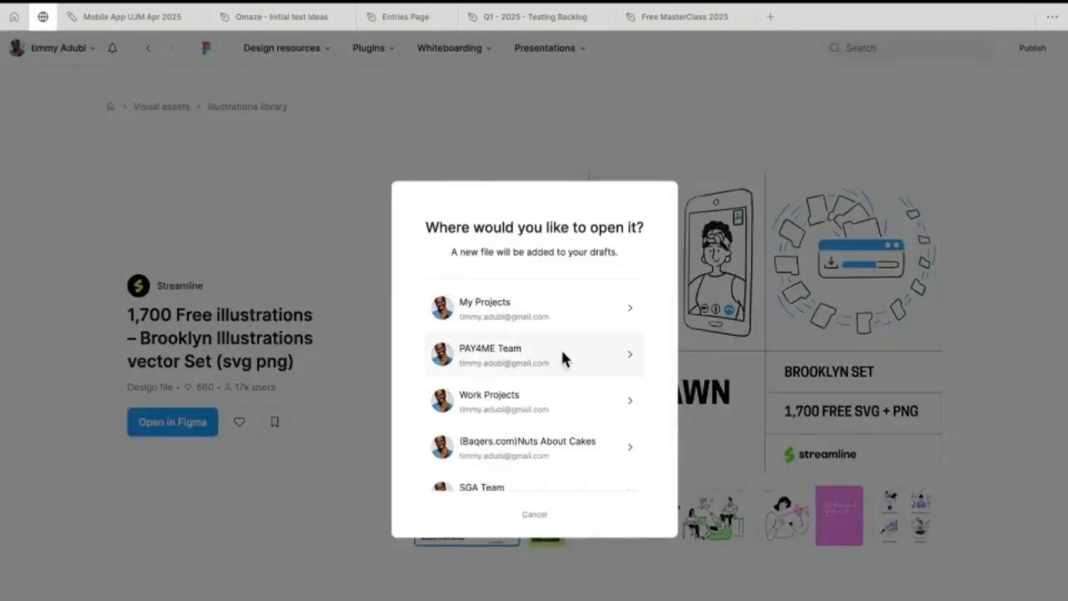
{"action": "left_click", "coordinate": [543, 309]}
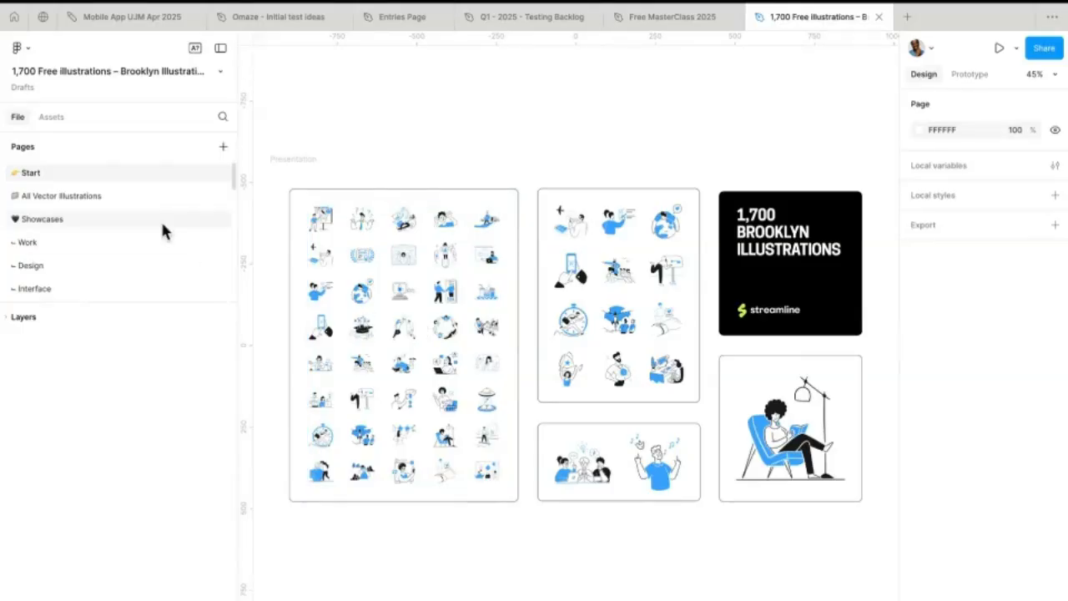
- Look through the Brooklyn file's category pages and examine the individual illustrations on the Education page
{"action": "scroll", "coordinate": [142, 241], "scroll_direction": "down", "scroll_amount": 5}
{"action": "scroll", "coordinate": [83, 234], "scroll_direction": "down", "scroll_amount": 3}
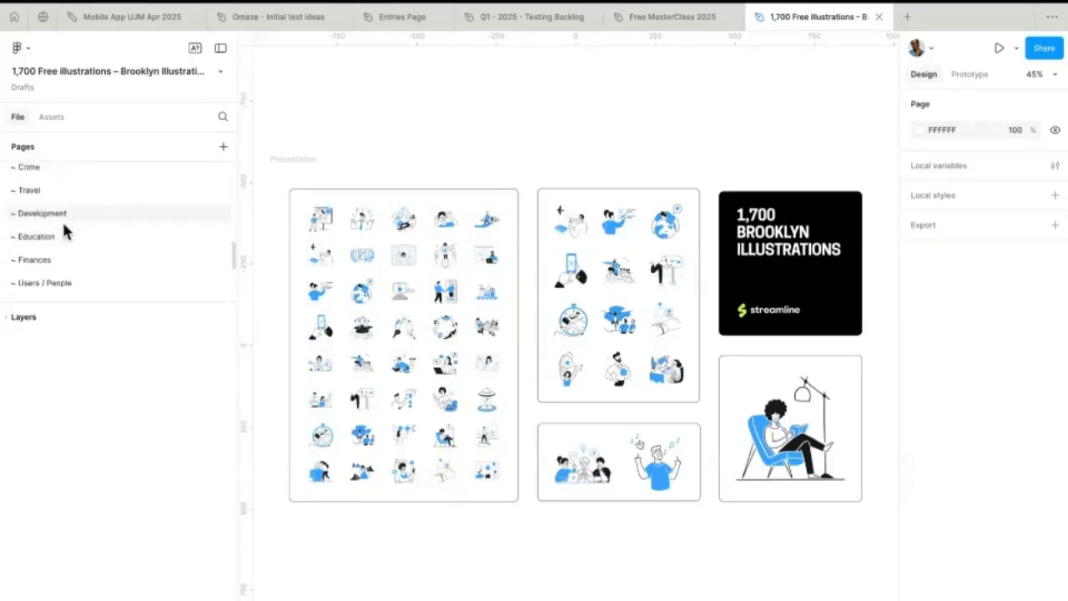
{"action": "scroll", "coordinate": [63, 223], "scroll_direction": "up", "scroll_amount": 1}
{"action": "left_click", "coordinate": [35, 268]}
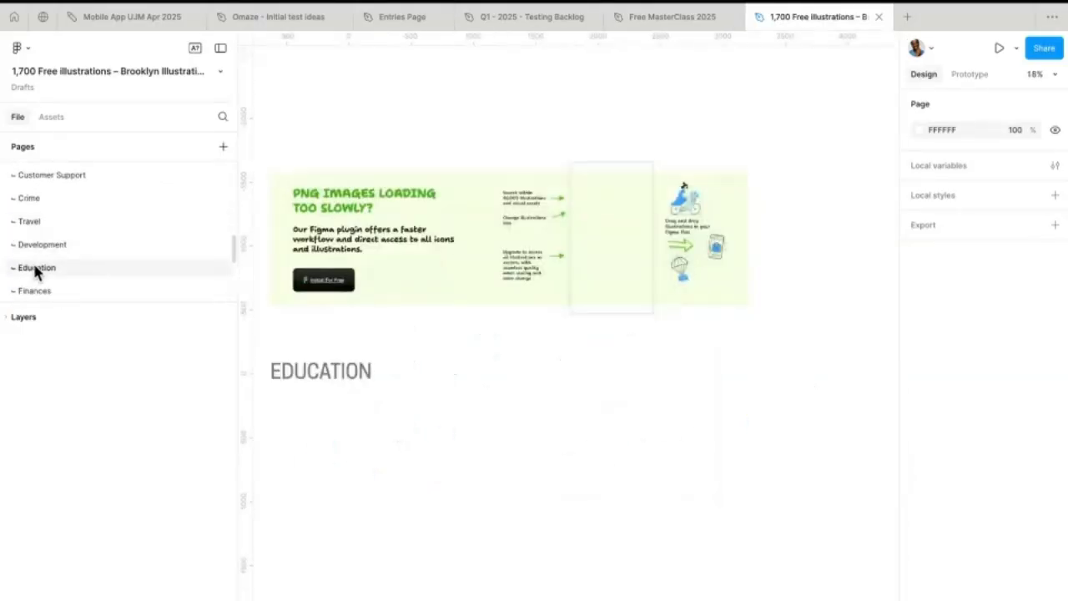
{"action": "scroll", "coordinate": [488, 300], "scroll_direction": "down", "scroll_amount": 1}
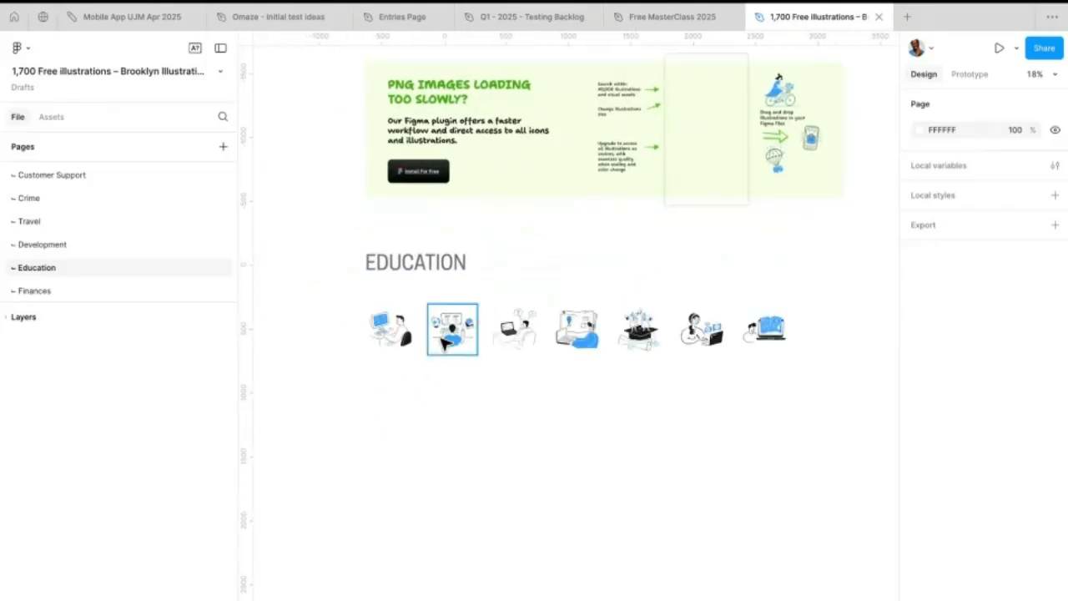
{"action": "left_click", "coordinate": [515, 330]}
{"action": "left_click", "coordinate": [577, 330]}
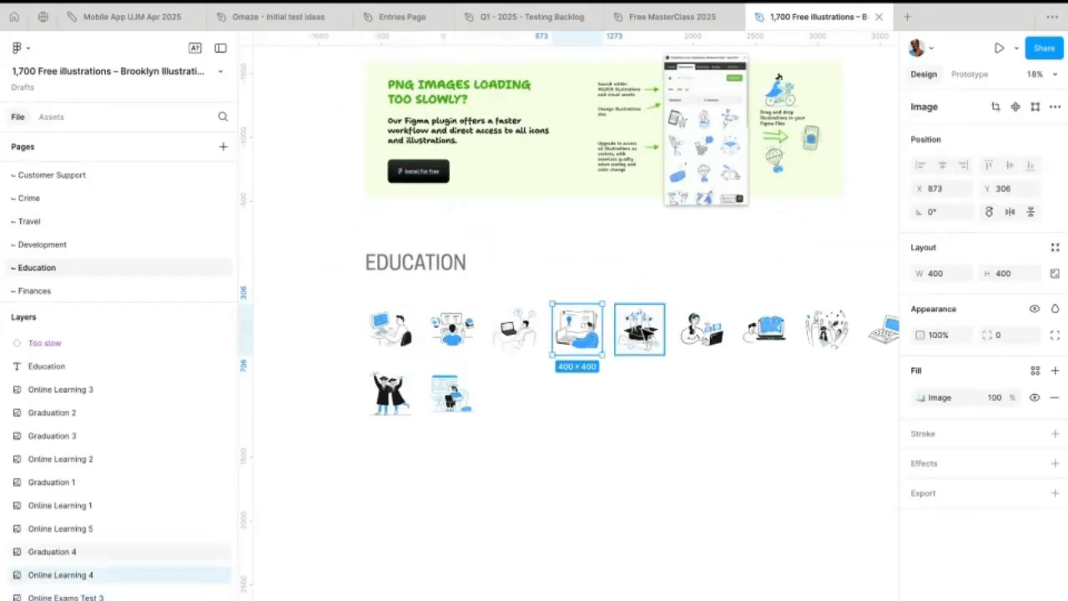
{"action": "left_click", "coordinate": [639, 330]}
{"action": "left_click", "coordinate": [702, 329]}
{"action": "left_click", "coordinate": [765, 329]}
{"action": "left_click", "coordinate": [826, 330]}
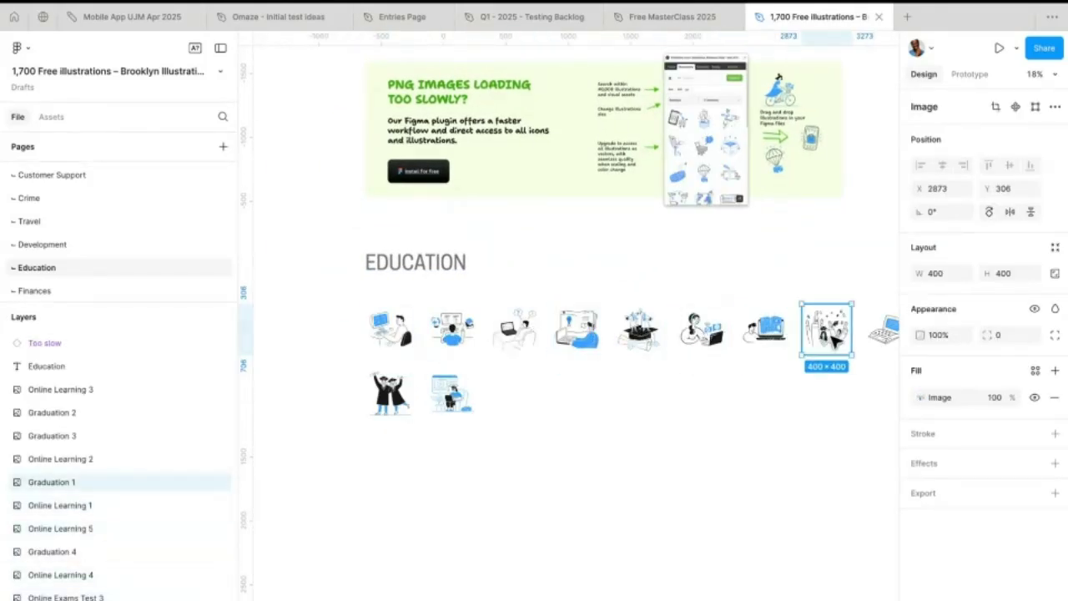
- Examine the plugin banner above the Education illustrations, including its install link, and check one laptop illustration below it
{"action": "scroll", "coordinate": [834, 342], "scroll_direction": "up", "scroll_amount": 5}
{"action": "scroll", "coordinate": [835, 342], "scroll_direction": "right", "scroll_amount": 5}
{"action": "scroll", "coordinate": [392, 251], "scroll_direction": "up", "scroll_amount": 5}
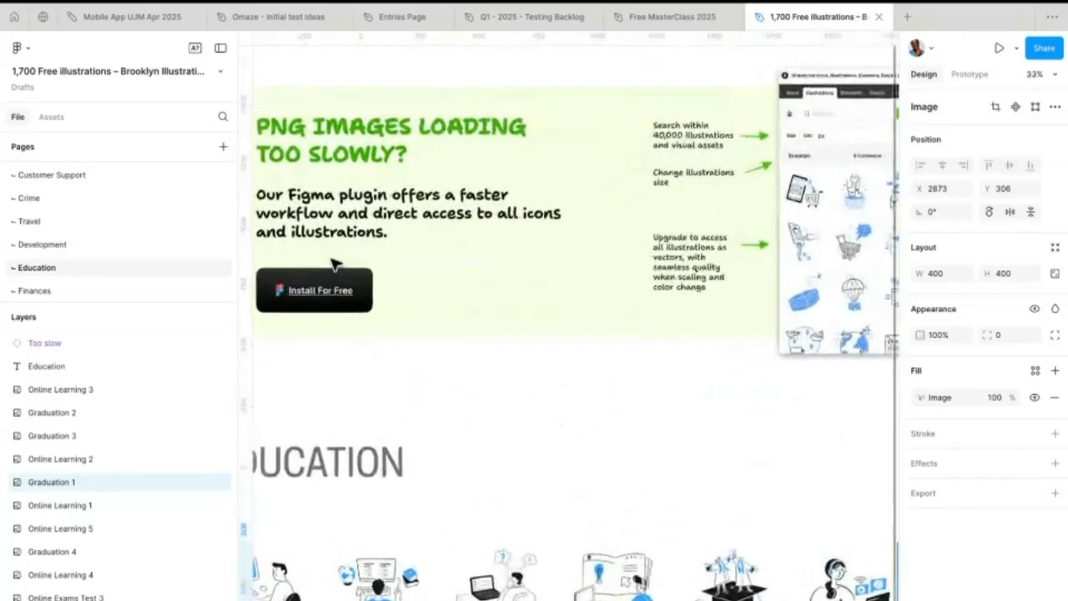
{"action": "scroll", "coordinate": [392, 225], "scroll_direction": "up", "scroll_amount": 3}
{"action": "left_click", "coordinate": [422, 176]}
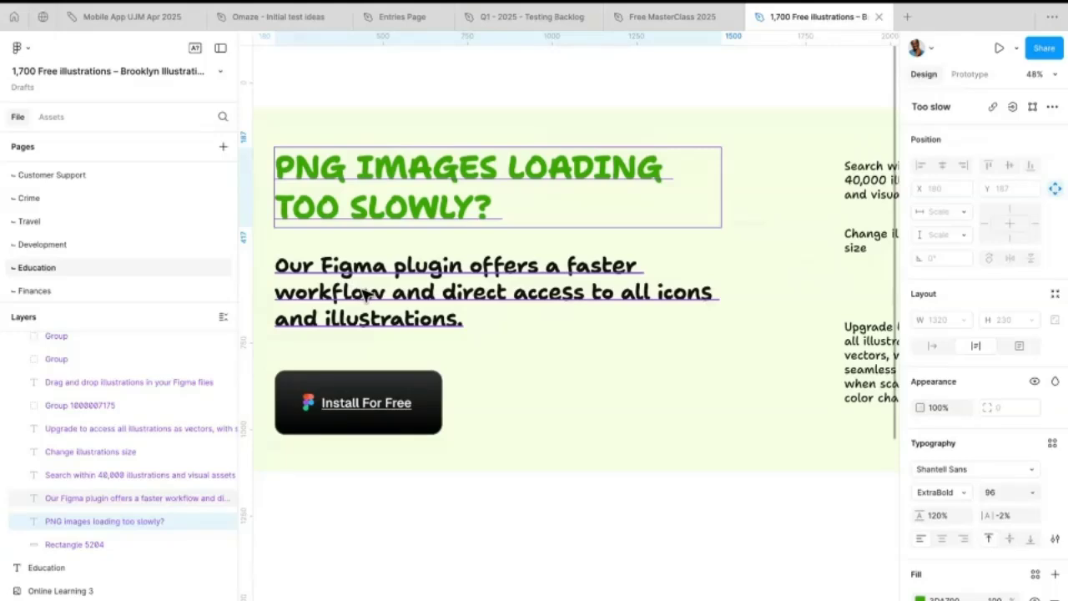
{"action": "double_click", "coordinate": [409, 420]}
{"action": "scroll", "coordinate": [414, 422], "scroll_direction": "down", "scroll_amount": 2}
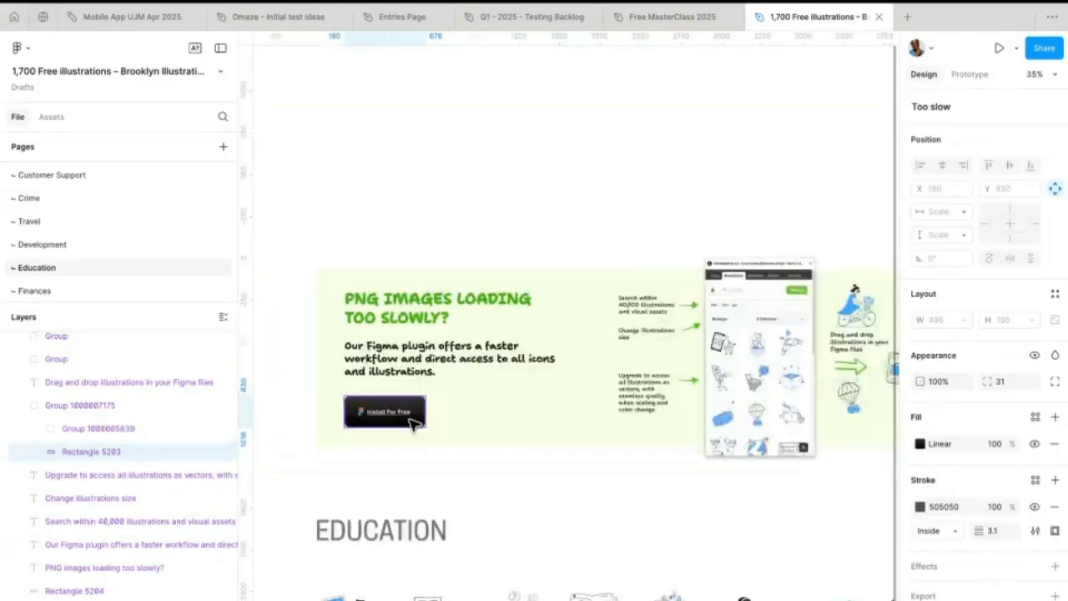
{"action": "scroll", "coordinate": [414, 421], "scroll_direction": "down", "scroll_amount": 3}
{"action": "left_click", "coordinate": [451, 509]}
{"action": "scroll", "coordinate": [548, 406], "scroll_direction": "up", "scroll_amount": 3}
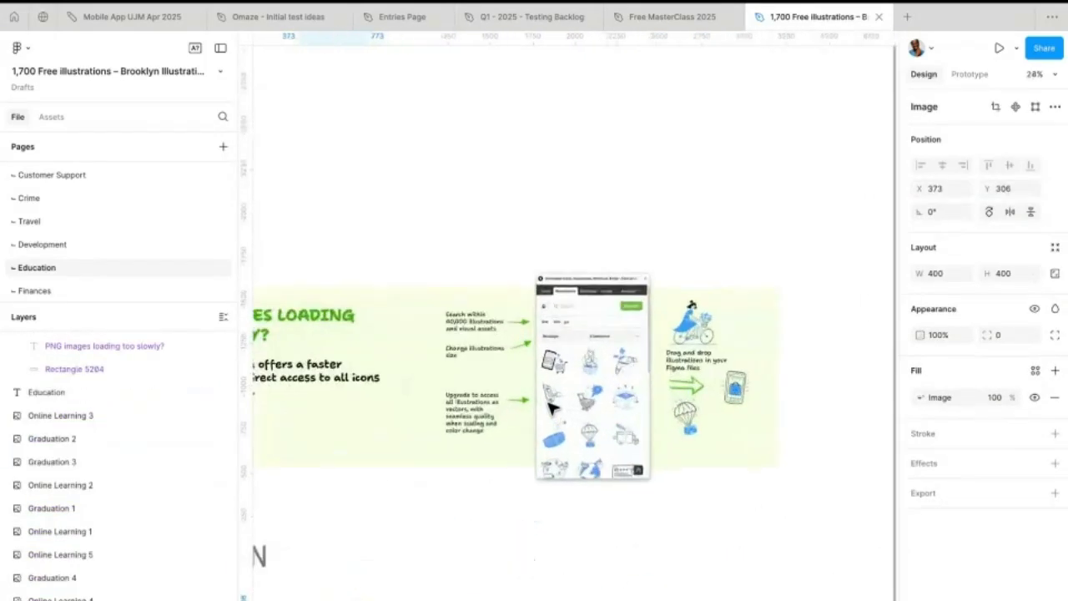
{"action": "scroll", "coordinate": [550, 407], "scroll_direction": "down", "scroll_amount": 3}
{"action": "scroll", "coordinate": [132, 242], "scroll_direction": "up", "scroll_amount": 2}
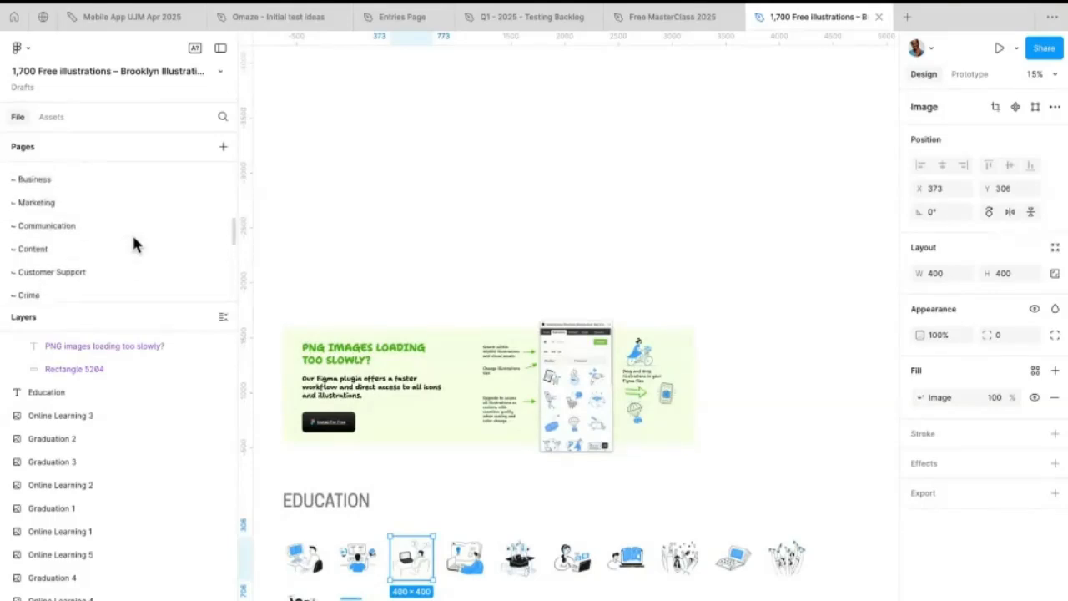
- Look through the illustrations on the Shopping, Design and Showcases pages of the Brooklyn file
{"action": "scroll", "coordinate": [126, 238], "scroll_direction": "up", "scroll_amount": 2}
{"action": "left_click", "coordinate": [100, 210]}
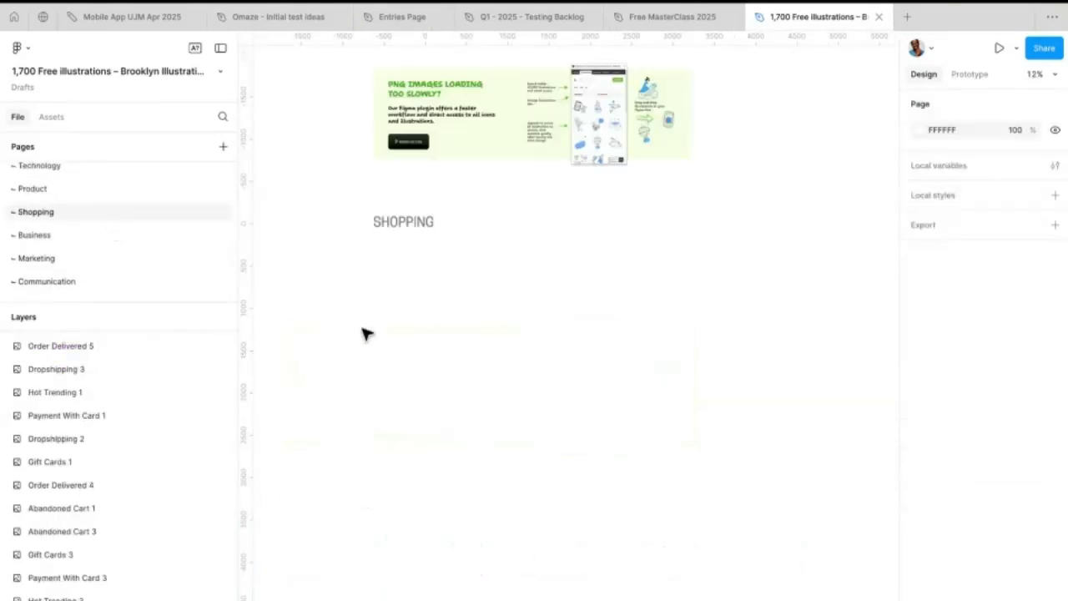
{"action": "left_click", "coordinate": [474, 276]}
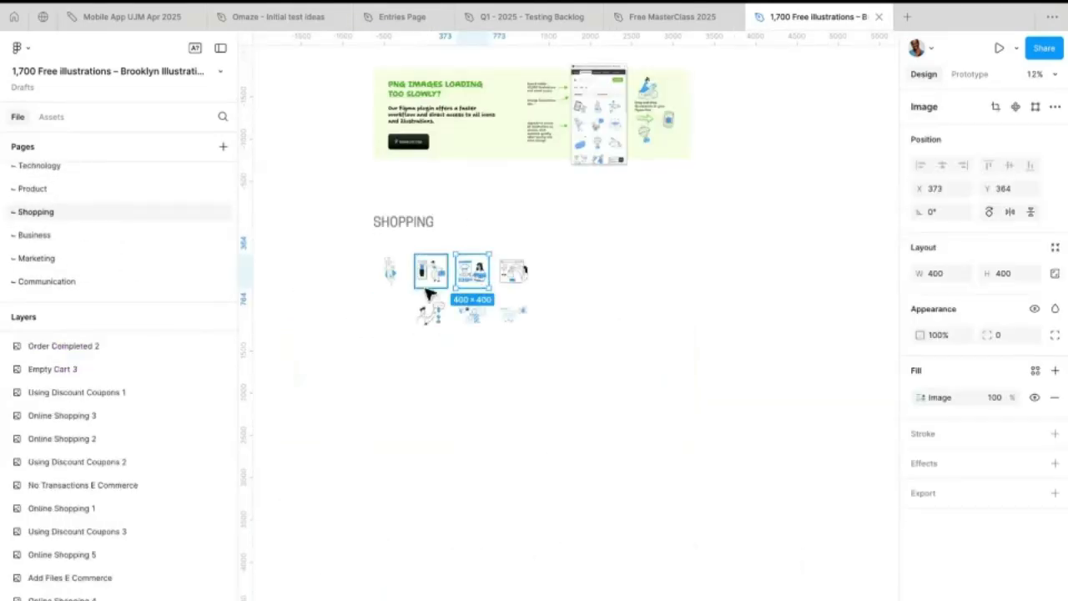
{"action": "left_click", "coordinate": [511, 309]}
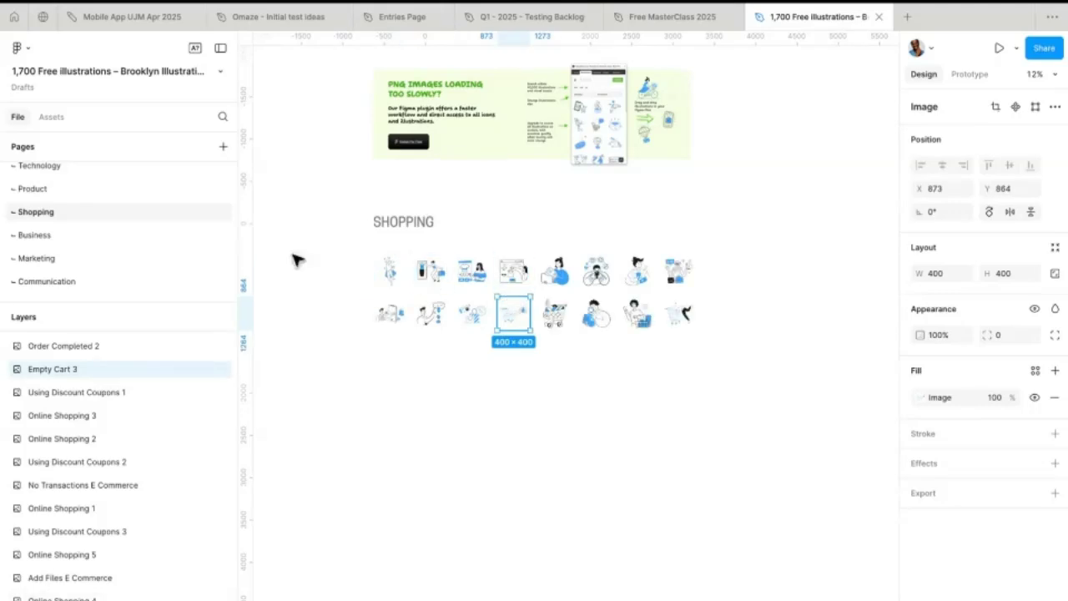
{"action": "scroll", "coordinate": [173, 251], "scroll_direction": "up", "scroll_amount": 5}
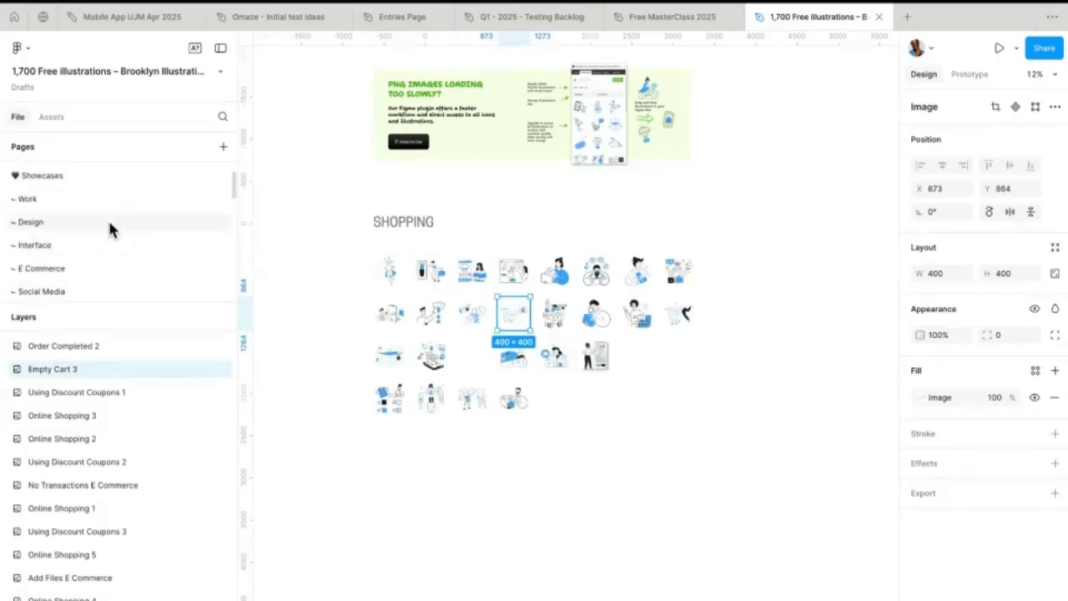
{"action": "left_click", "coordinate": [111, 226]}
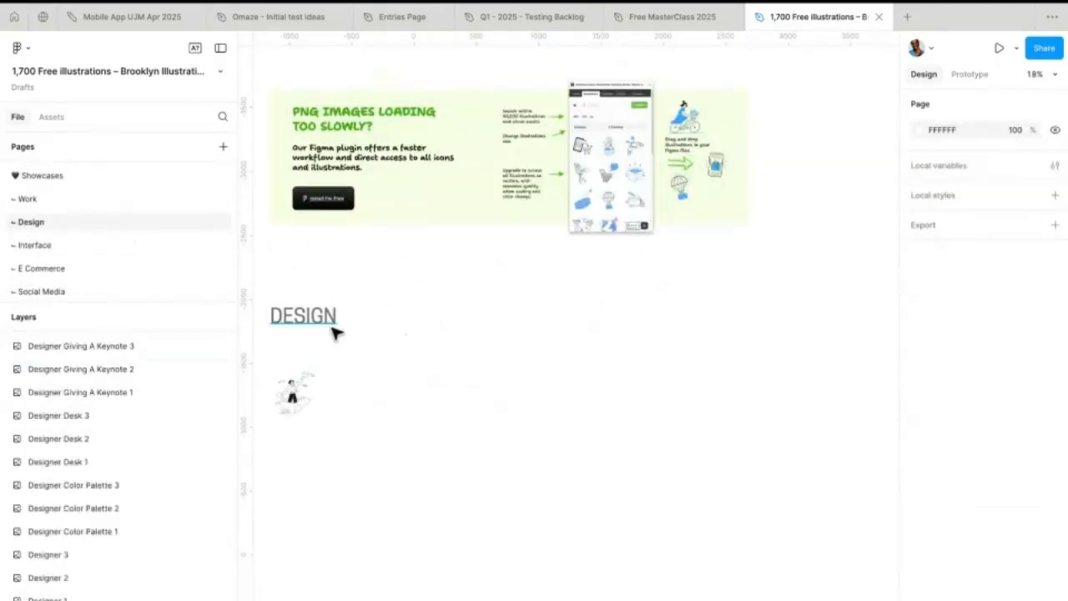
{"action": "left_click", "coordinate": [294, 392]}
{"action": "scroll", "coordinate": [140, 254], "scroll_direction": "up", "scroll_amount": 2}
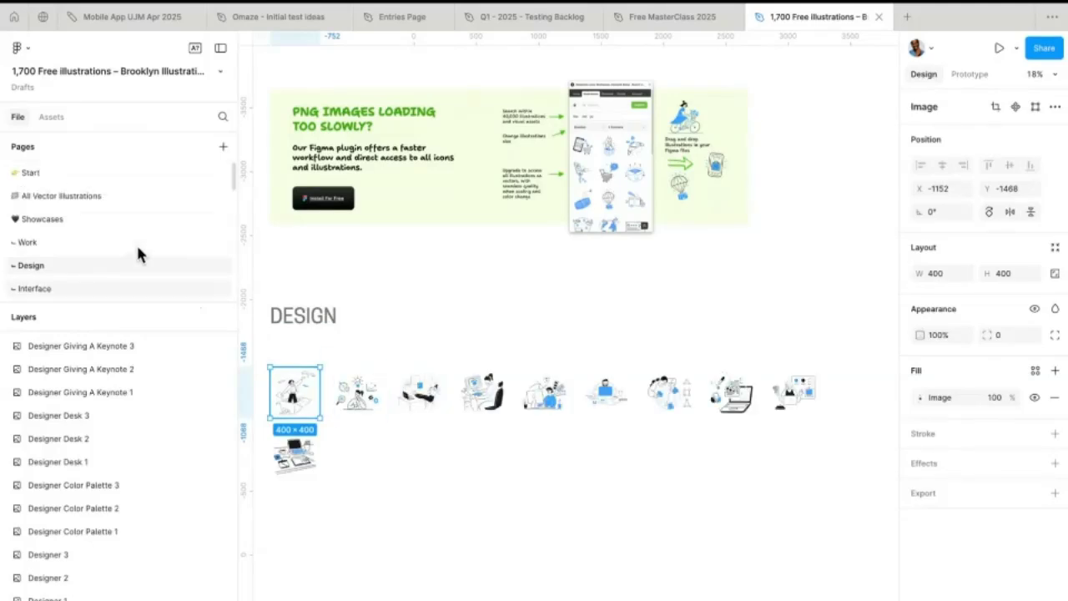
{"action": "left_click", "coordinate": [95, 218]}
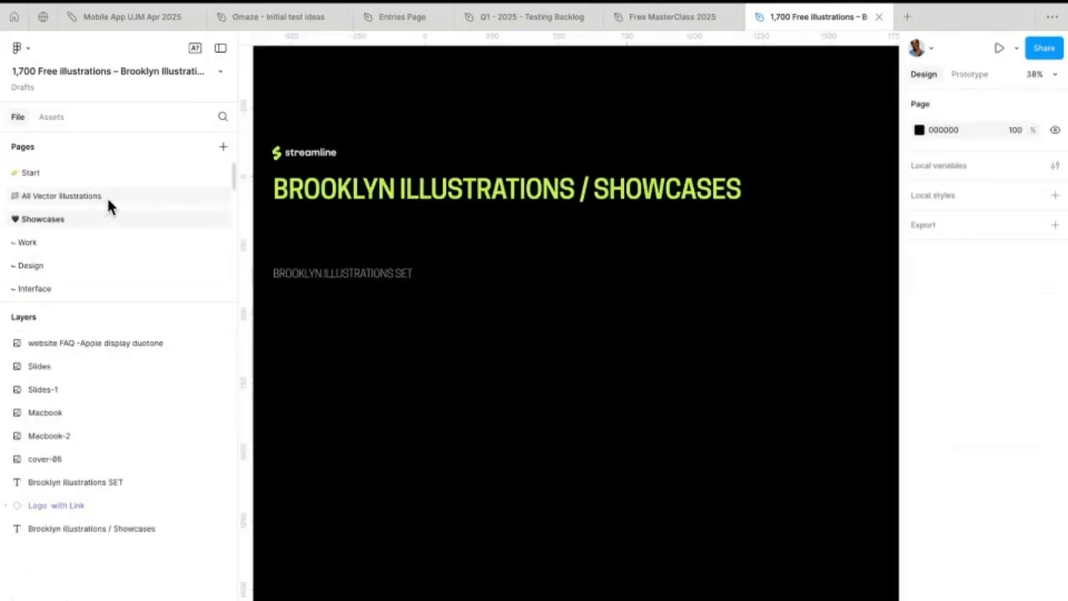
- On the All Vector Illustrations page, select and copy the beta-testing illustration of the man steering a plane
{"action": "left_click", "coordinate": [104, 196]}
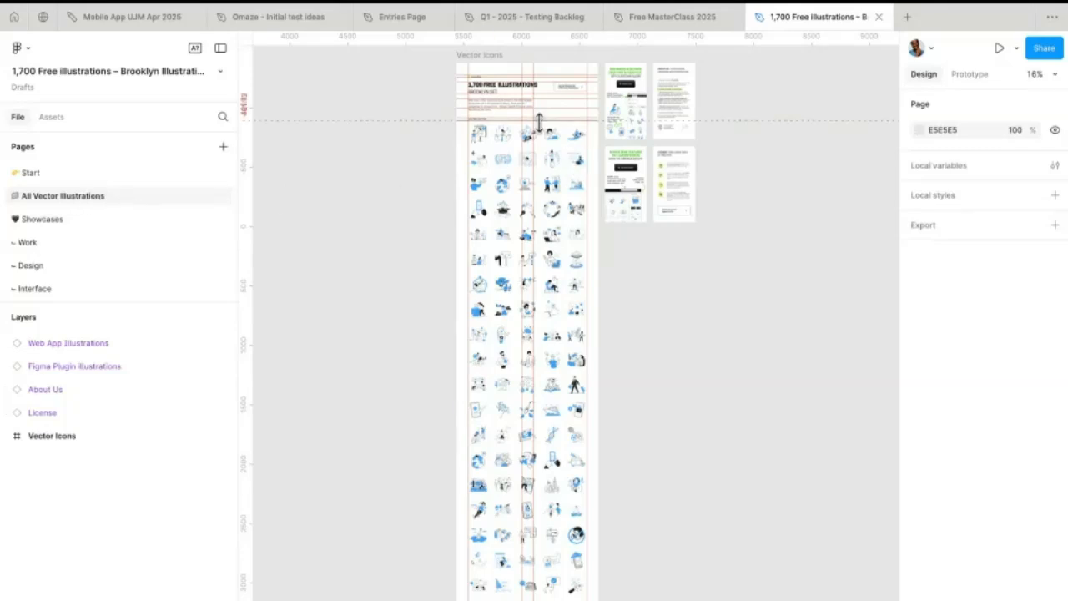
{"action": "scroll", "coordinate": [539, 120], "scroll_direction": "up", "scroll_amount": 8}
{"action": "scroll", "coordinate": [442, 374], "scroll_direction": "up", "scroll_amount": 5}
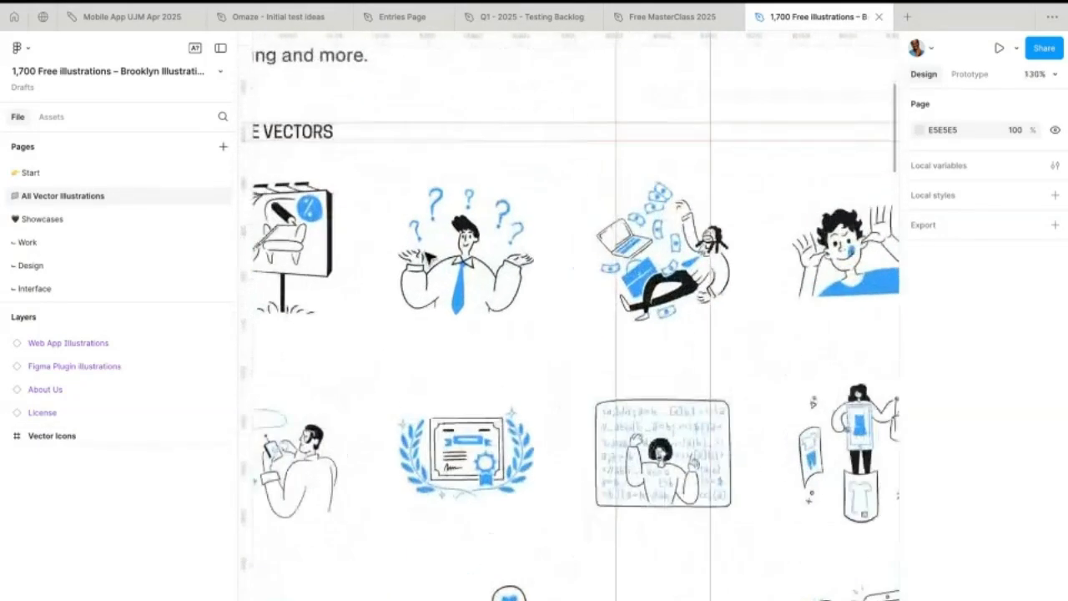
{"action": "left_click", "coordinate": [442, 374]}
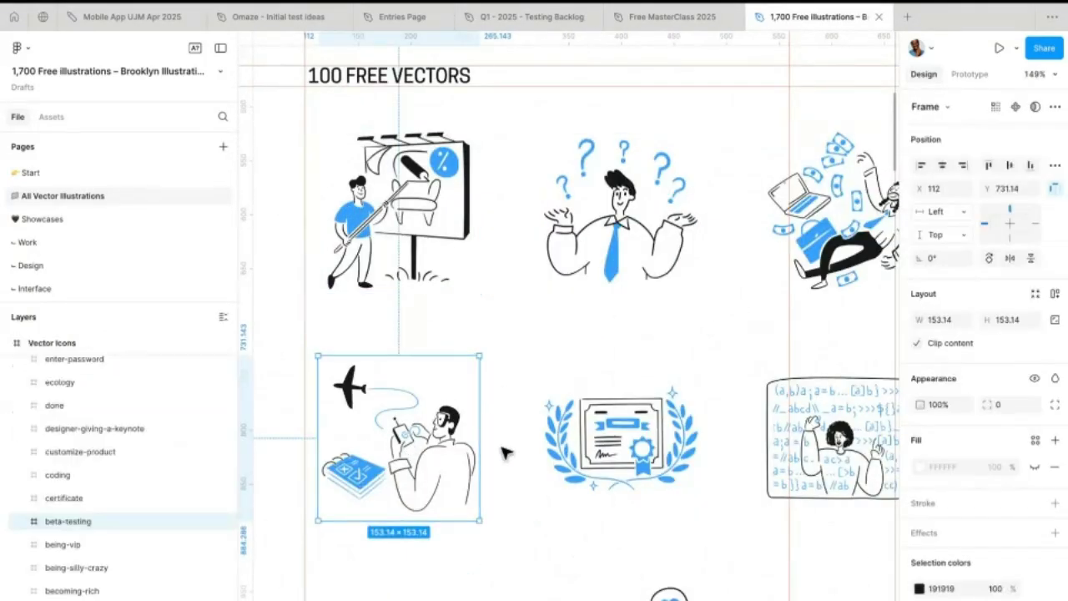
- Switch to the Free MasterClass 2025 file and paste the beta-testing illustration into Section 1, beside the holographic ring
{"action": "left_click", "coordinate": [647, 18]}
{"action": "scroll", "coordinate": [610, 177], "scroll_direction": "down", "scroll_amount": 6}
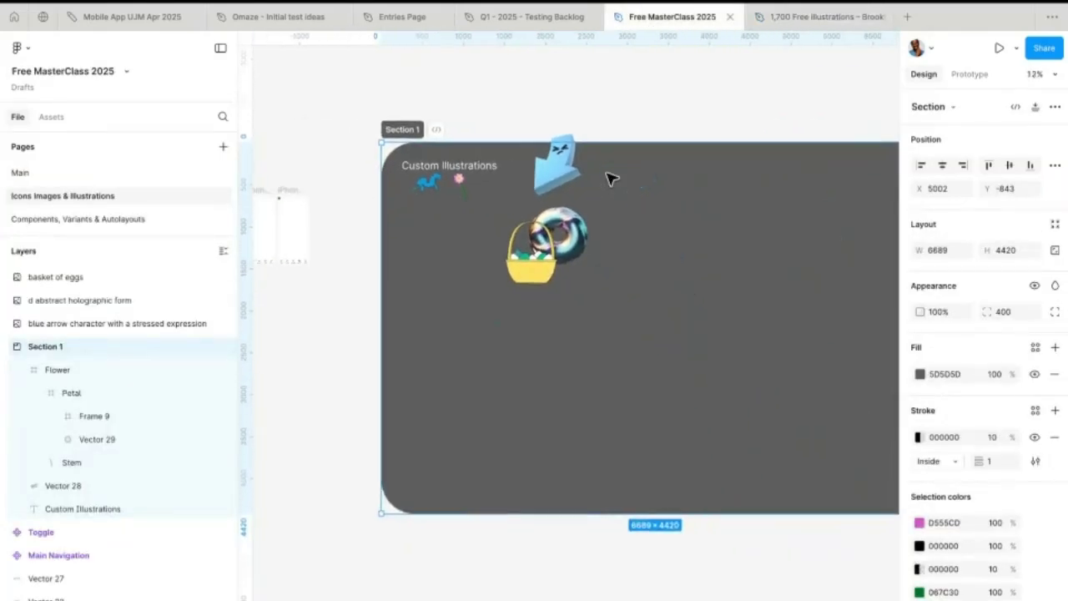
{"action": "scroll", "coordinate": [610, 178], "scroll_direction": "right", "scroll_amount": 1}
{"action": "scroll", "coordinate": [556, 184], "scroll_direction": "up", "scroll_amount": 10}
{"action": "left_click", "coordinate": [501, 236]}
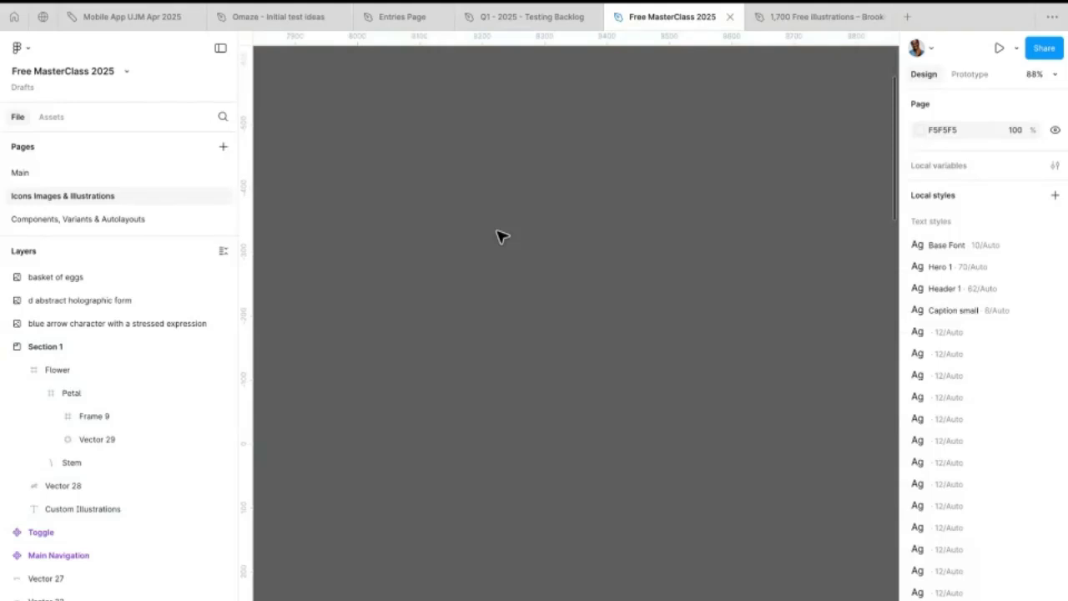
{"action": "key", "text": "ctrl+v"}
{"action": "scroll", "coordinate": [501, 236], "scroll_direction": "down", "scroll_amount": 2}
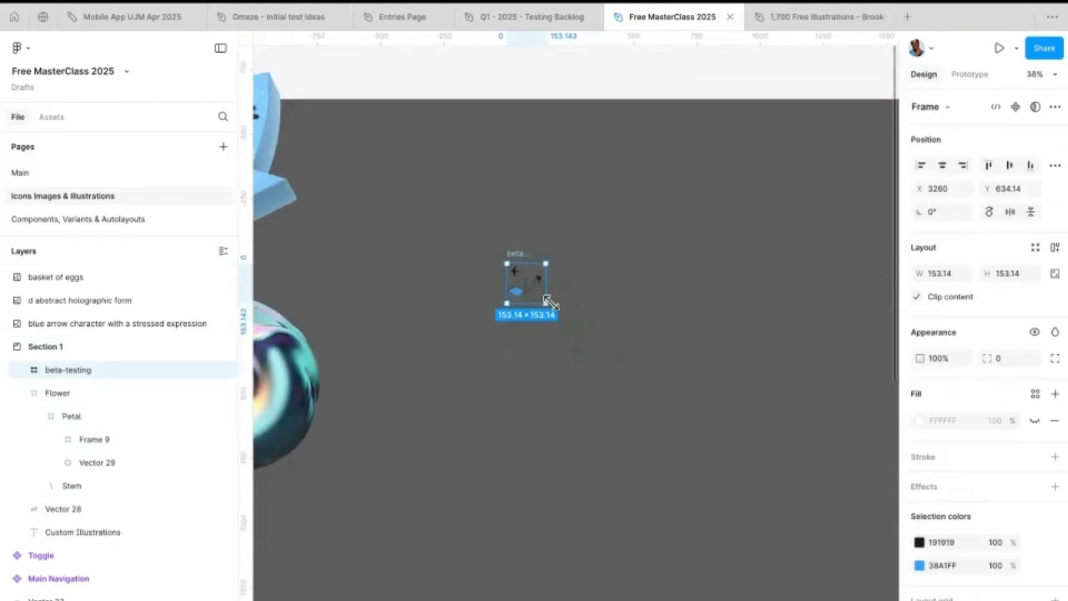
- Enlarge the beta-testing illustration to 665 × 665 and select the vector path of the man's hair
{"action": "left_click_drag", "start_coordinate": [550, 301], "coordinate": [682, 437]}
{"action": "scroll", "coordinate": [628, 405], "scroll_direction": "up", "scroll_amount": 7}
{"action": "scroll", "coordinate": [627, 405], "scroll_direction": "up", "scroll_amount": 4}
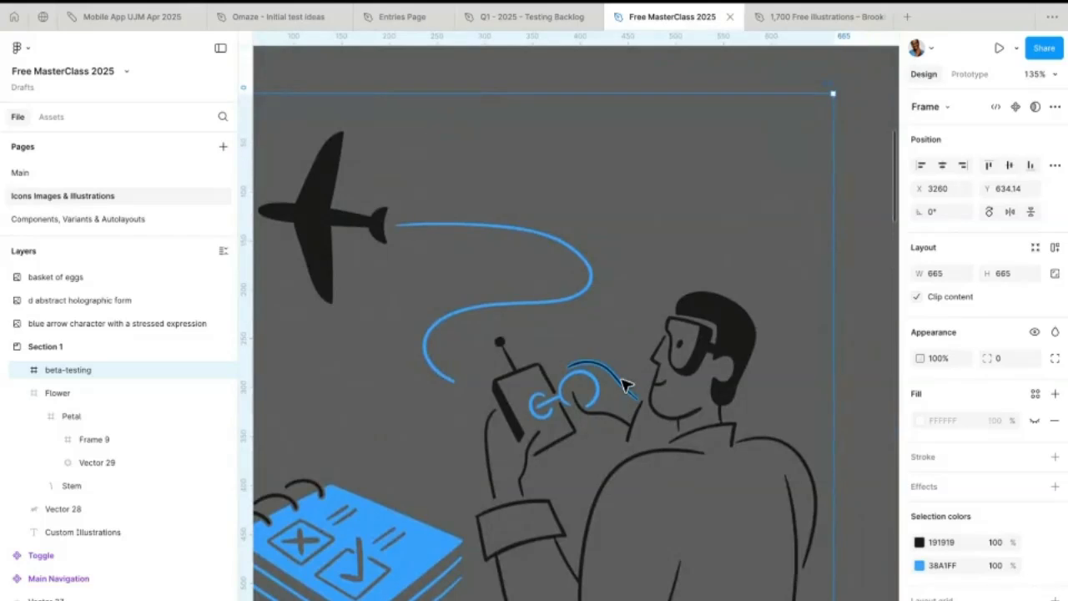
{"action": "scroll", "coordinate": [628, 384], "scroll_direction": "down", "scroll_amount": 1}
{"action": "left_click", "coordinate": [748, 317]}
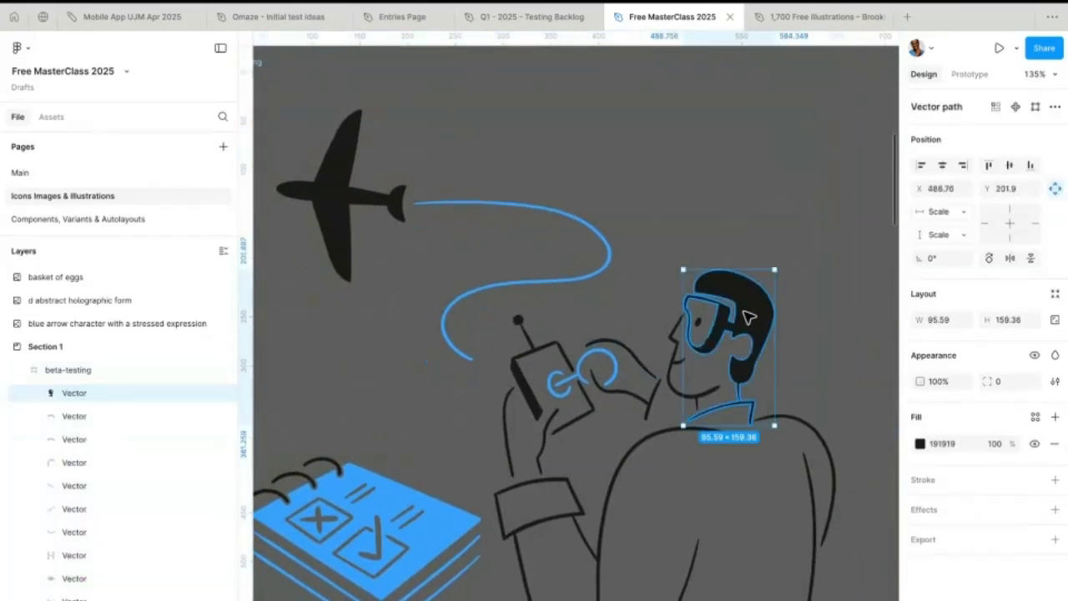
- Enter vector editing on the man's hair and select the anchor point at its upper front edge
{"action": "scroll", "coordinate": [769, 310], "scroll_direction": "up", "scroll_amount": 5}
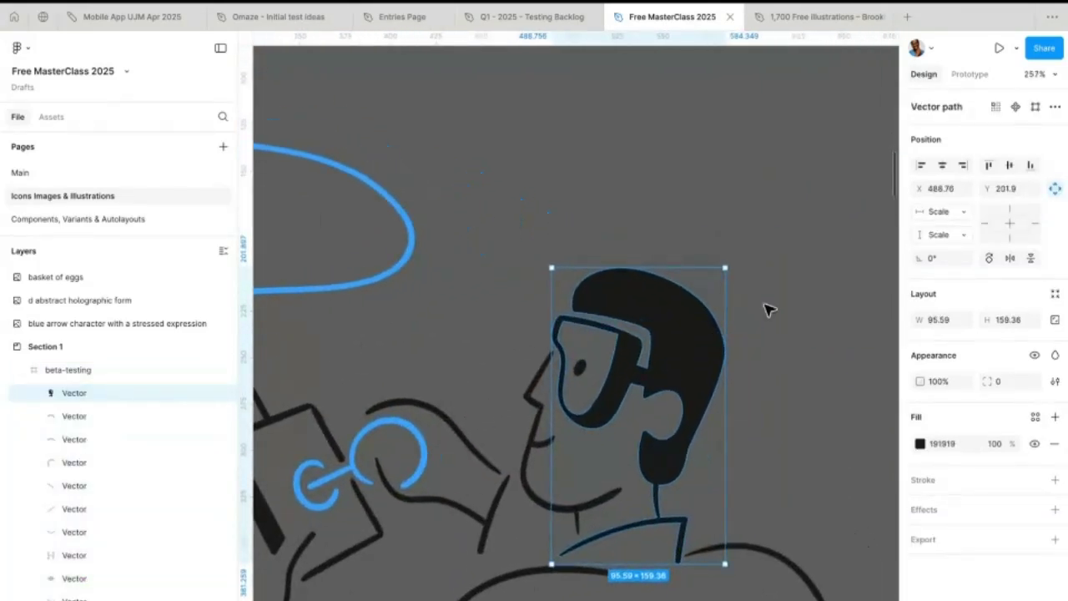
{"action": "key", "text": "Return"}
{"action": "scroll", "coordinate": [768, 298], "scroll_direction": "up", "scroll_amount": 3}
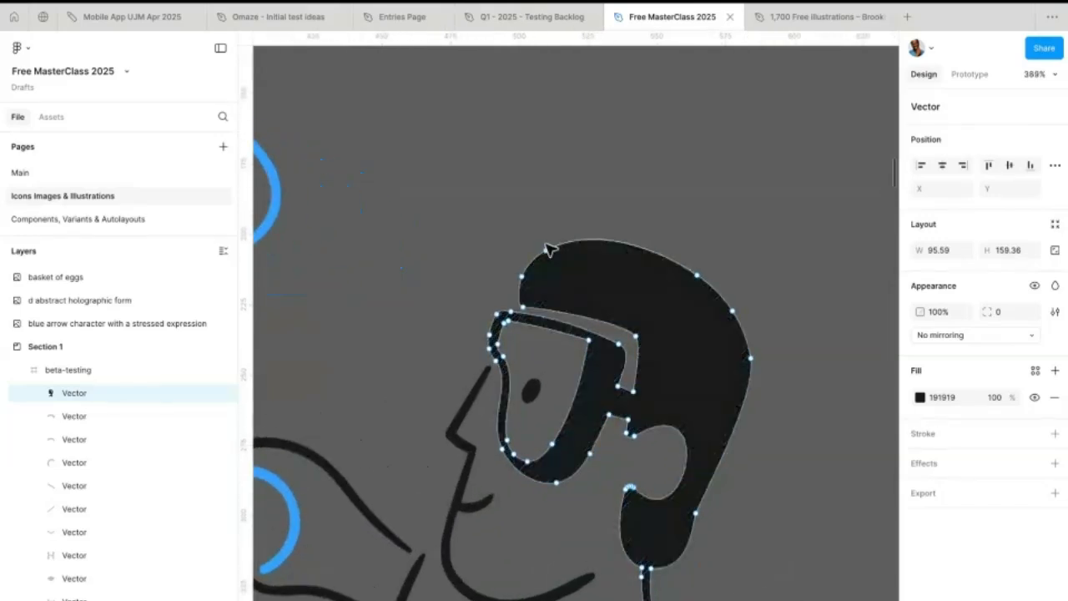
{"action": "left_click", "coordinate": [545, 252]}
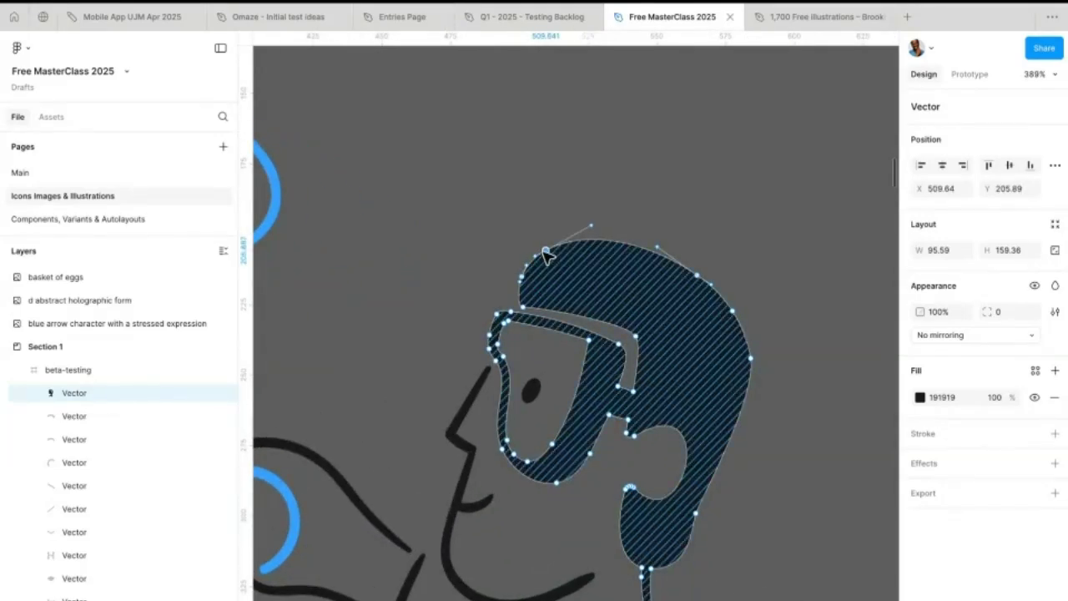
{"action": "key", "text": "super+a"}
{"action": "left_click_drag", "start_coordinate": [548, 256], "coordinate": [530, 220]}
{"action": "key", "text": "BackSpace"}
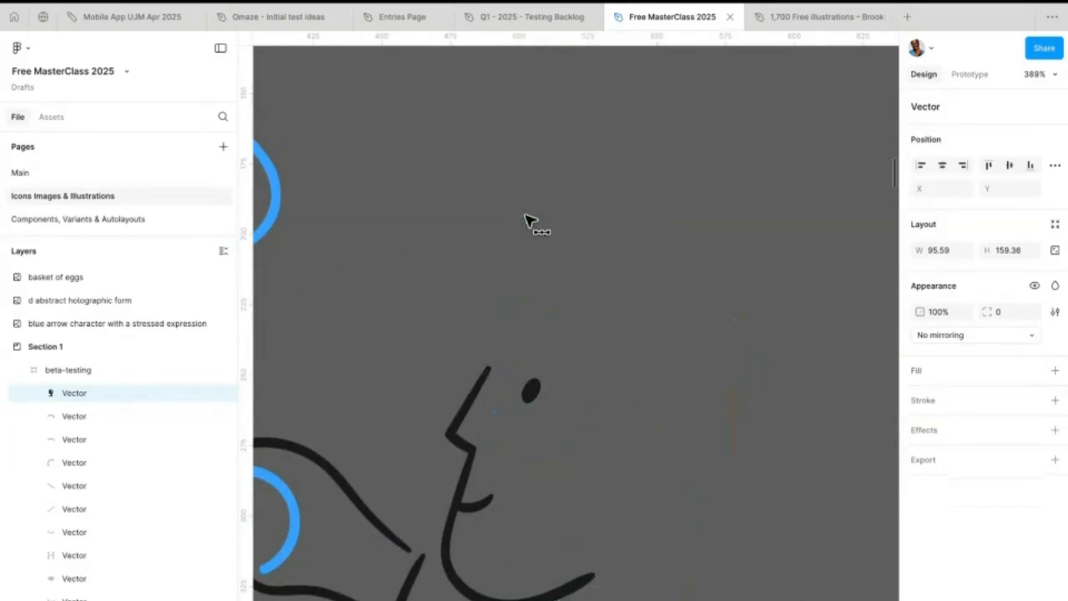
{"action": "key", "text": "super+z"}
{"action": "key", "text": "super+z"}
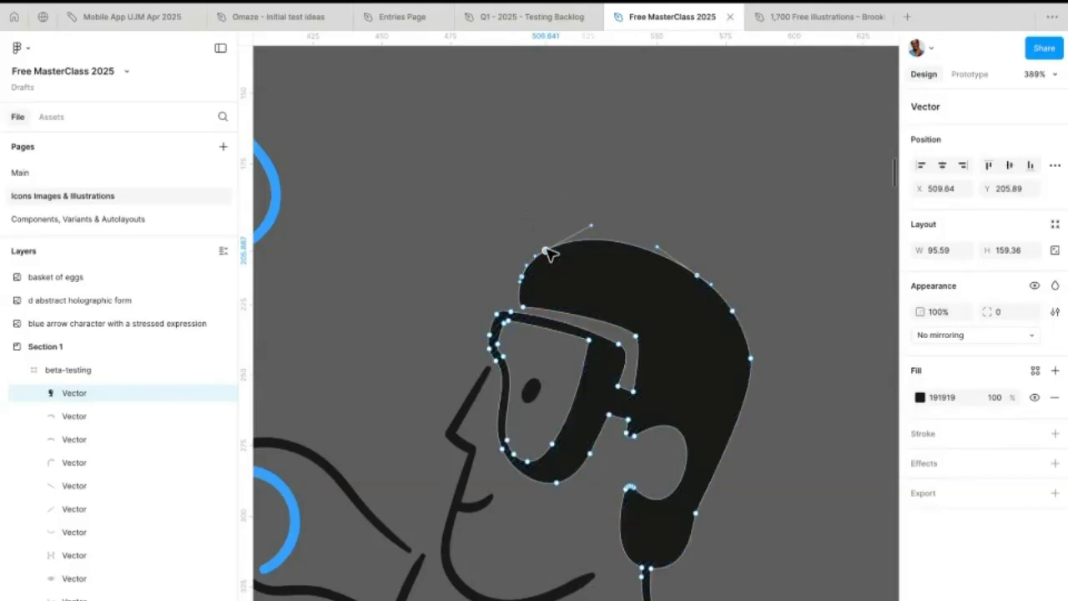
- Nudge the selected upper front anchor point of the hair upward to raise the hairline
{"action": "key", "text": "Up"}
{"action": "key", "text": "Up"}
{"action": "key", "text": "Up"}
{"action": "key", "text": "Up"}
{"action": "key", "text": "Up"}
{"action": "key", "text": "Up"}
{"action": "key", "text": "Up"}
{"action": "key", "text": "Up"}
{"action": "key", "text": "Up"}
{"action": "key", "text": "Up"}
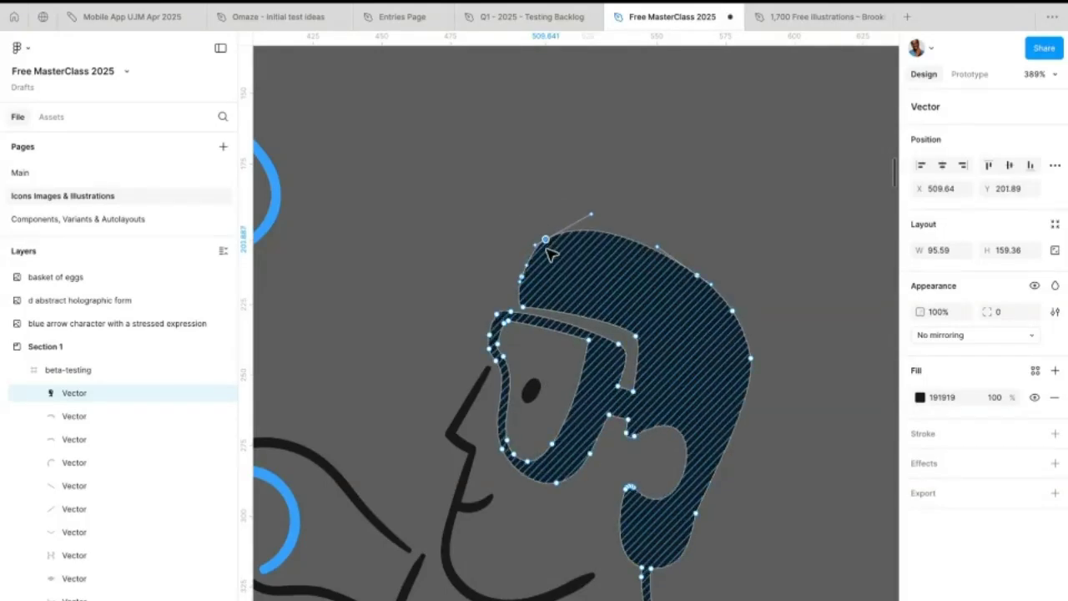
{"action": "key", "text": "Left"}
- Pull the hair's front anchor point forward and raise the upper front point and its handle to make the fringe fuller
{"action": "scroll", "coordinate": [521, 277], "scroll_direction": "up", "scroll_amount": 5}
{"action": "left_click", "coordinate": [522, 274]}
{"action": "left_click_drag", "start_coordinate": [523, 275], "coordinate": [370, 310]}
{"action": "left_click_drag", "start_coordinate": [380, 190], "coordinate": [381, 182]}
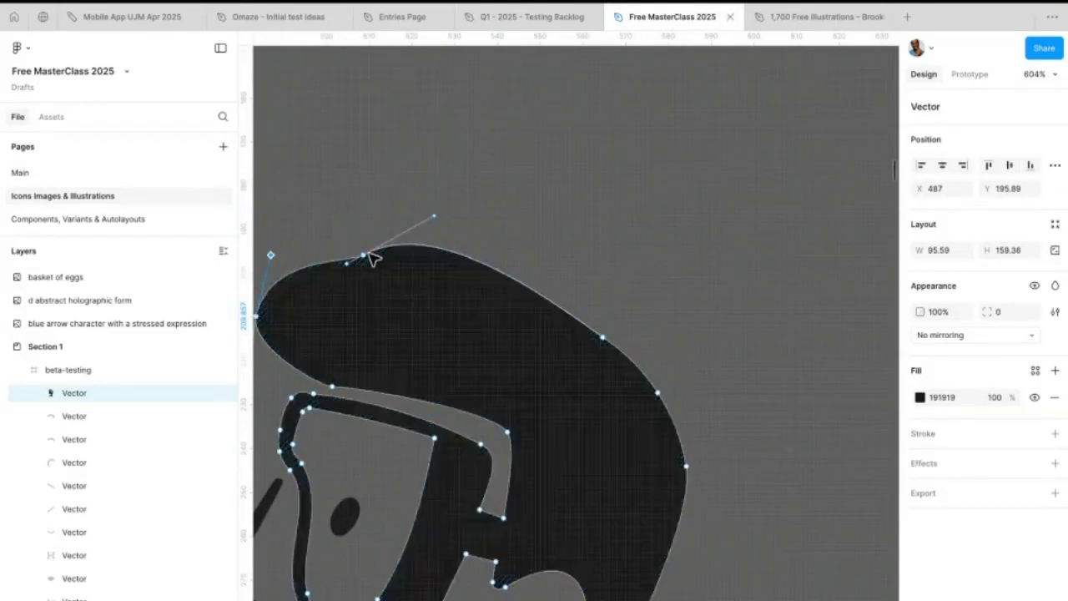
{"action": "left_click_drag", "start_coordinate": [363, 255], "coordinate": [364, 182]}
{"action": "left_click_drag", "start_coordinate": [431, 140], "coordinate": [492, 107]}
- Pull the anchor points along the back of the hair outward to add volume behind the head
{"action": "scroll", "coordinate": [572, 317], "scroll_direction": "down", "scroll_amount": 3}
{"action": "left_click_drag", "start_coordinate": [555, 297], "coordinate": [630, 236]}
{"action": "left_click_drag", "start_coordinate": [605, 350], "coordinate": [709, 345]}
{"action": "left_click_drag", "start_coordinate": [632, 427], "coordinate": [779, 490]}
{"action": "scroll", "coordinate": [766, 521], "scroll_direction": "down", "scroll_amount": 3}
{"action": "scroll", "coordinate": [767, 522], "scroll_direction": "down", "scroll_amount": 1}
{"action": "scroll", "coordinate": [780, 491], "scroll_direction": "down", "scroll_amount": 5}
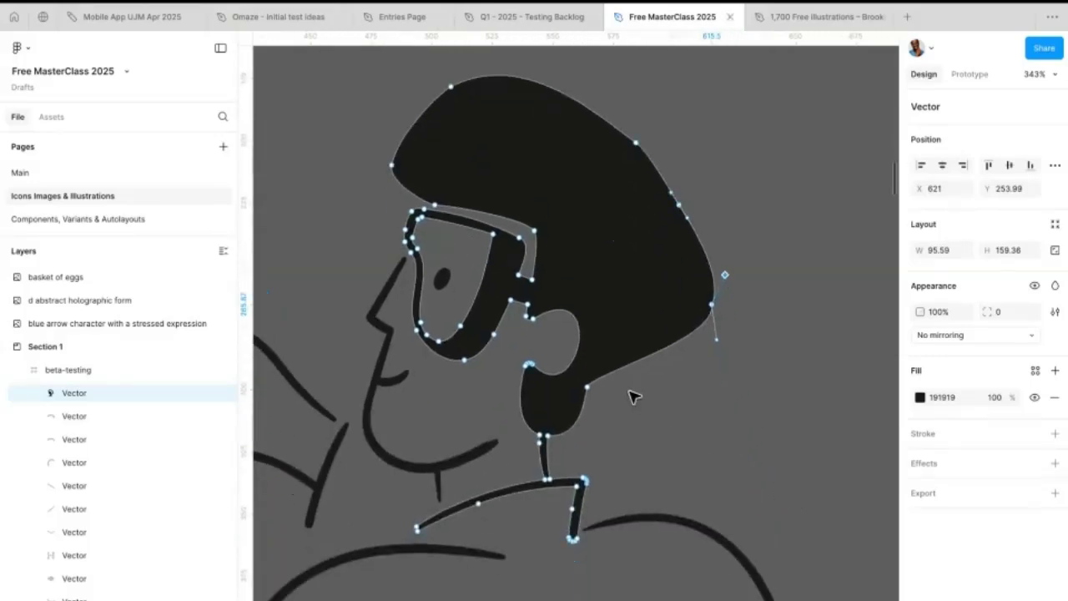
- Drag the hair's lower and upper back anchor points outward to round off the shape, and leave vector editing
{"action": "left_click_drag", "start_coordinate": [589, 389], "coordinate": [723, 436]}
{"action": "left_click_drag", "start_coordinate": [711, 305], "coordinate": [740, 307]}
{"action": "left_click_drag", "start_coordinate": [679, 206], "coordinate": [739, 166]}
{"action": "scroll", "coordinate": [739, 167], "scroll_direction": "down", "scroll_amount": 5}
{"action": "key", "text": "Escape"}
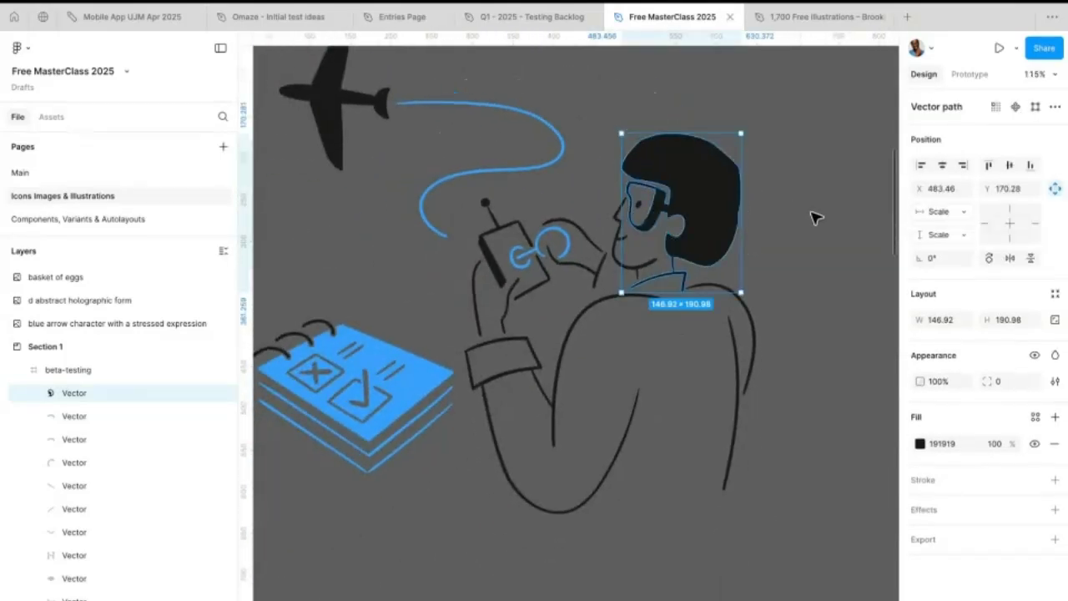
- Set the hair's fill to red FF4D4D and the notebook cover's fill to bright pink
{"action": "left_click", "coordinate": [920, 444]}
{"action": "left_click_drag", "start_coordinate": [833, 426], "coordinate": [844, 353]}
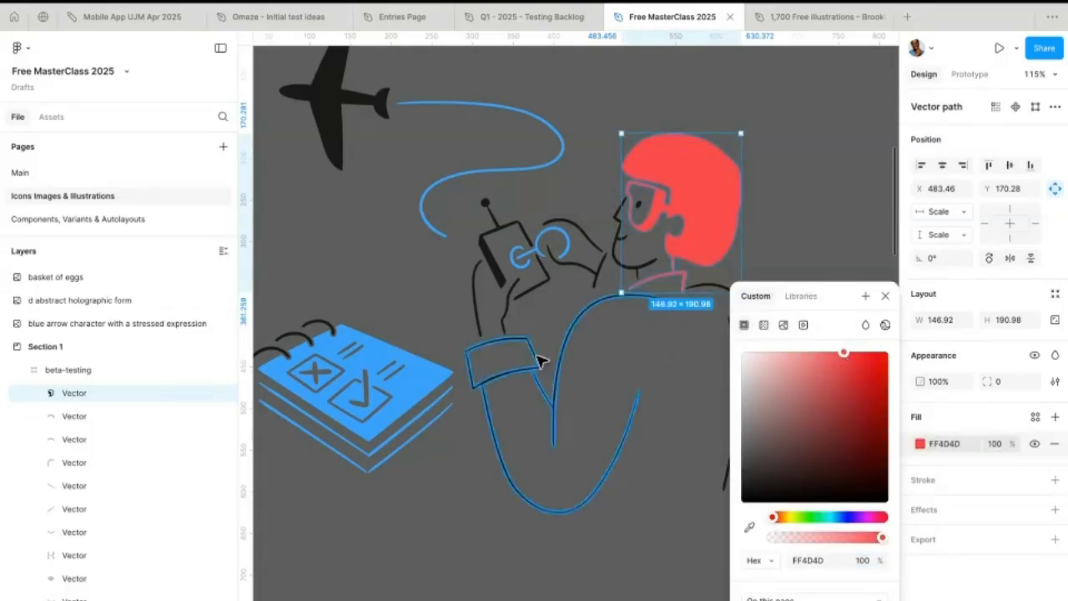
{"action": "left_click", "coordinate": [425, 388]}
{"action": "scroll", "coordinate": [600, 417], "scroll_direction": "left", "scroll_amount": 2}
{"action": "scroll", "coordinate": [600, 417], "scroll_direction": "up", "scroll_amount": 1}
{"action": "left_click", "coordinate": [919, 444]}
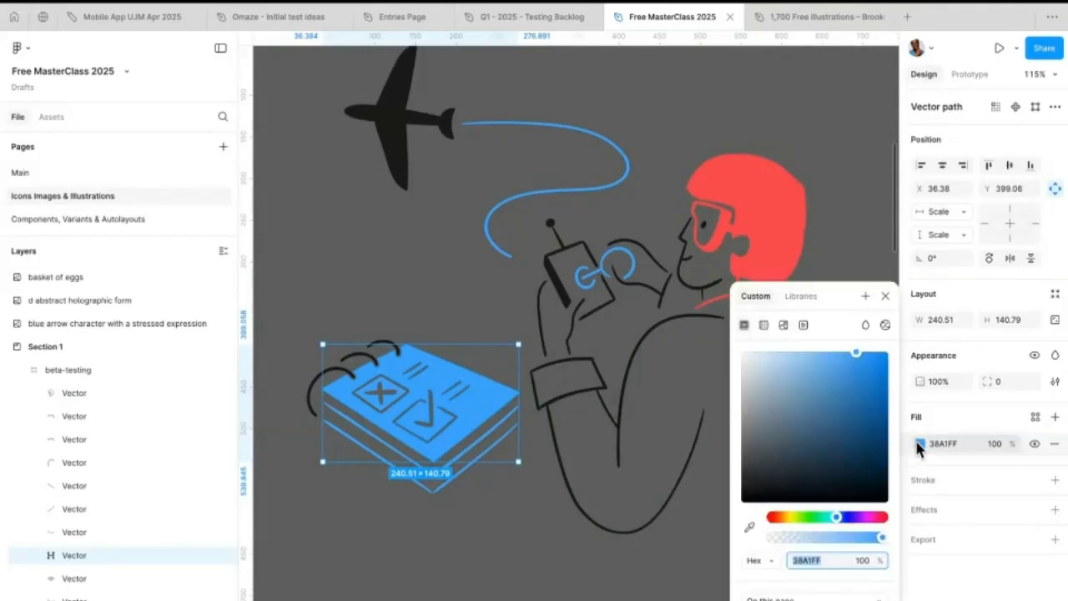
{"action": "left_click", "coordinate": [872, 518]}
{"action": "left_click_drag", "start_coordinate": [833, 430], "coordinate": [855, 353]}
- Rotate the plane to -60° and move it so its tail meets the start of the blue trail
{"action": "left_click", "coordinate": [409, 127]}
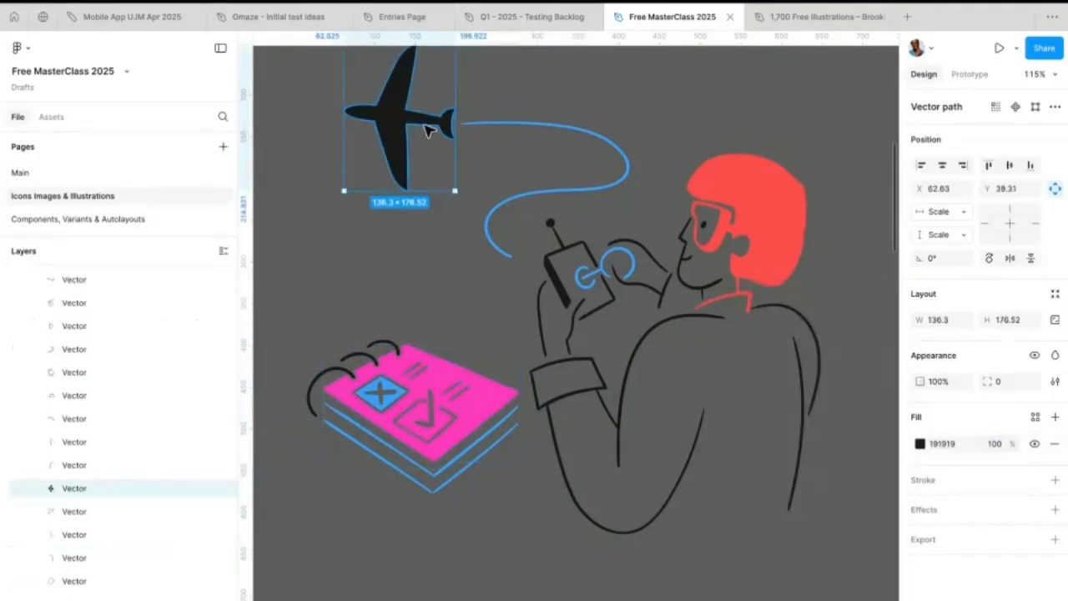
{"action": "scroll", "coordinate": [583, 305], "scroll_direction": "up", "scroll_amount": 2}
{"action": "scroll", "coordinate": [582, 306], "scroll_direction": "left", "scroll_amount": 2}
{"action": "scroll", "coordinate": [582, 306], "scroll_direction": "up", "scroll_amount": 2}
{"action": "scroll", "coordinate": [582, 306], "scroll_direction": "left", "scroll_amount": 2}
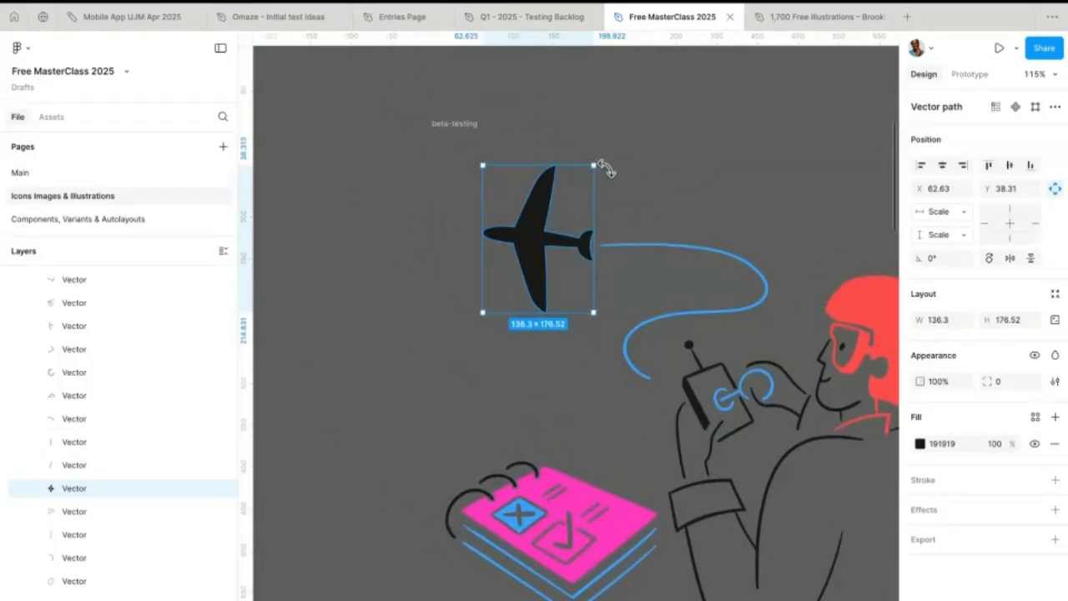
{"action": "left_click_drag", "start_coordinate": [606, 169], "coordinate": [623, 250]}
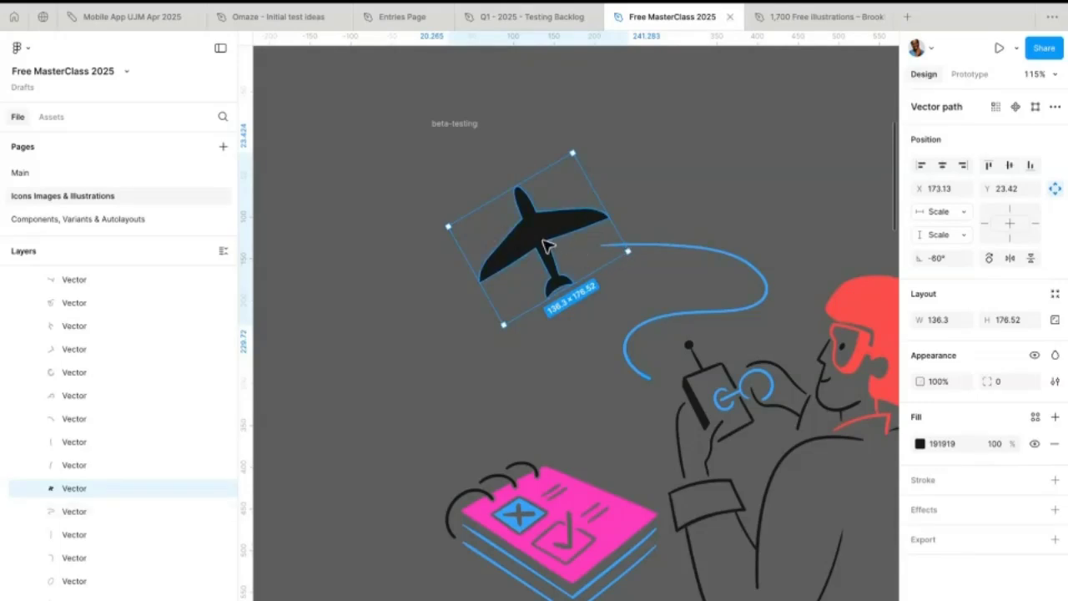
{"action": "left_click_drag", "start_coordinate": [548, 245], "coordinate": [575, 204]}
{"action": "left_click", "coordinate": [553, 329]}
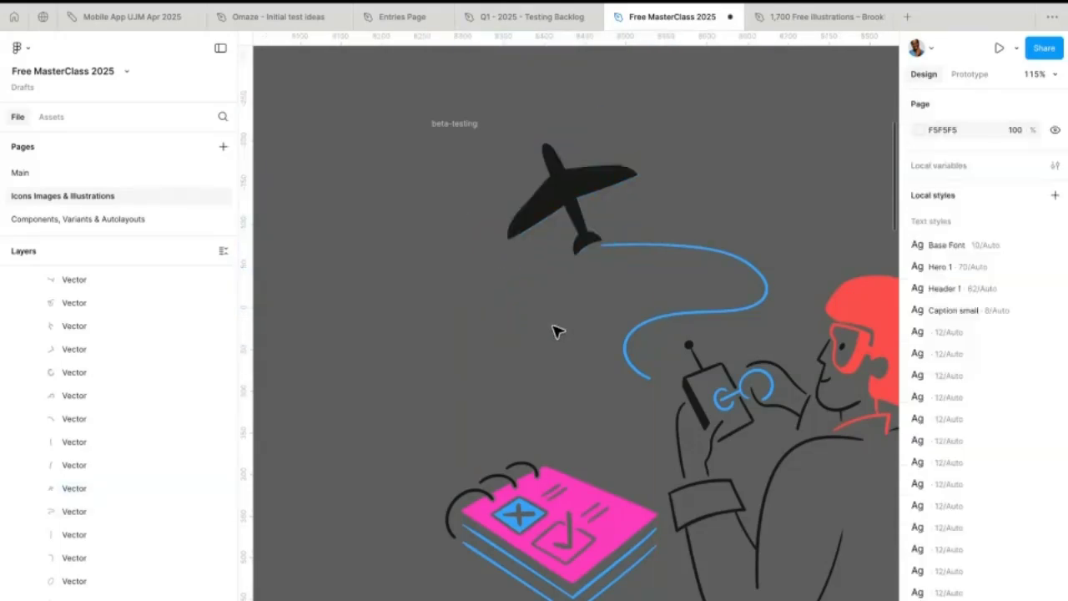
{"action": "scroll", "coordinate": [553, 329], "scroll_direction": "down", "scroll_amount": 10}
{"action": "scroll", "coordinate": [557, 332], "scroll_direction": "up", "scroll_amount": 6}
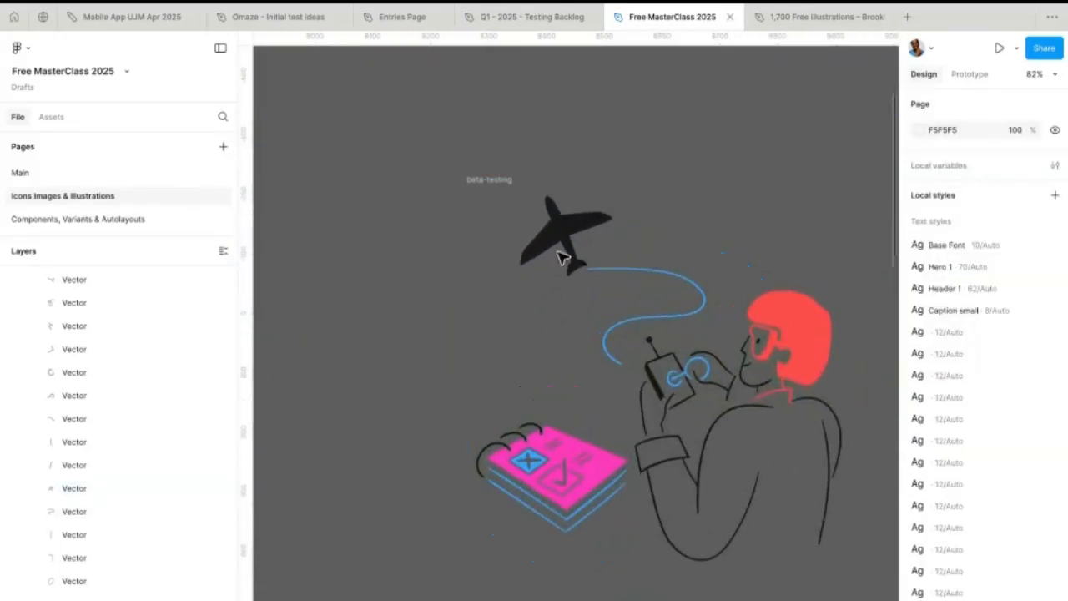
- Set the plane's fill to blue 2F88FF and reselect the plane
{"action": "left_click", "coordinate": [574, 207]}
{"action": "left_click", "coordinate": [921, 449]}
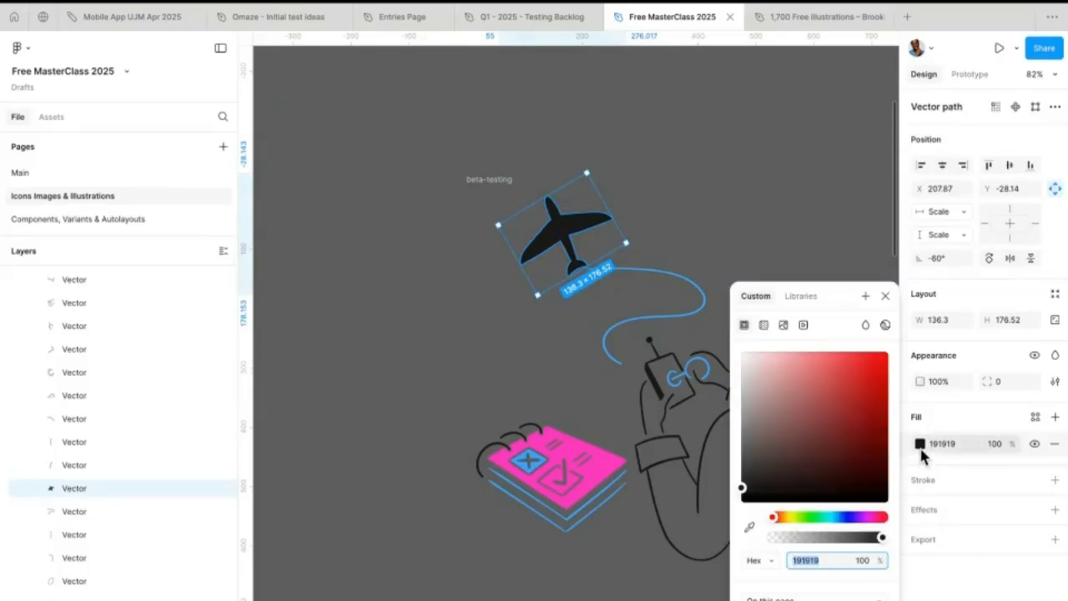
{"action": "key", "text": "Return"}
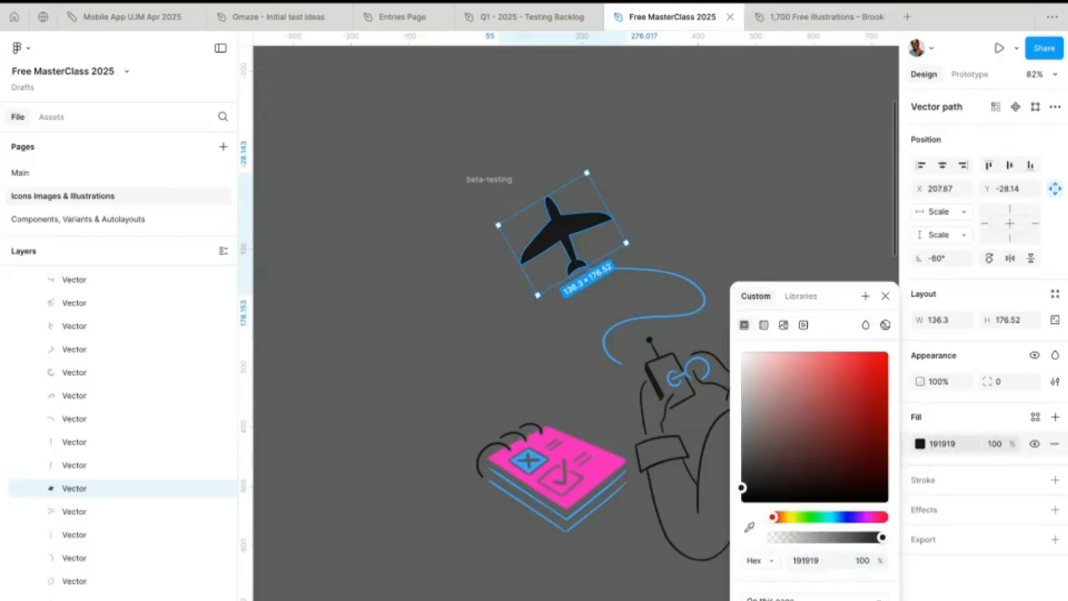
{"action": "left_click", "coordinate": [519, 458]}
{"action": "left_click", "coordinate": [567, 379]}
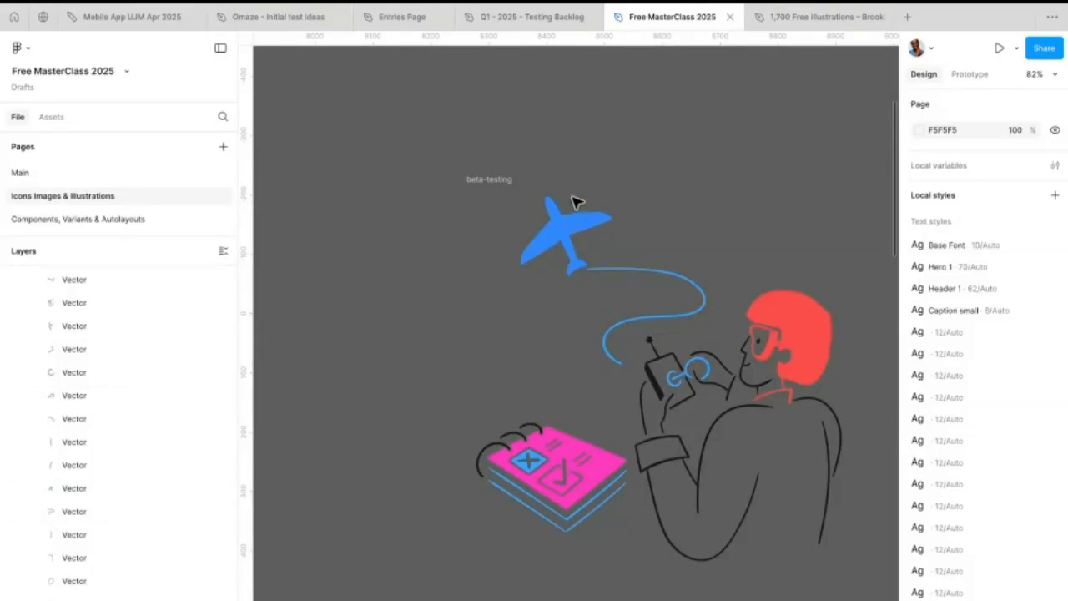
{"action": "scroll", "coordinate": [574, 201], "scroll_direction": "up", "scroll_amount": 6}
{"action": "left_click", "coordinate": [557, 287]}
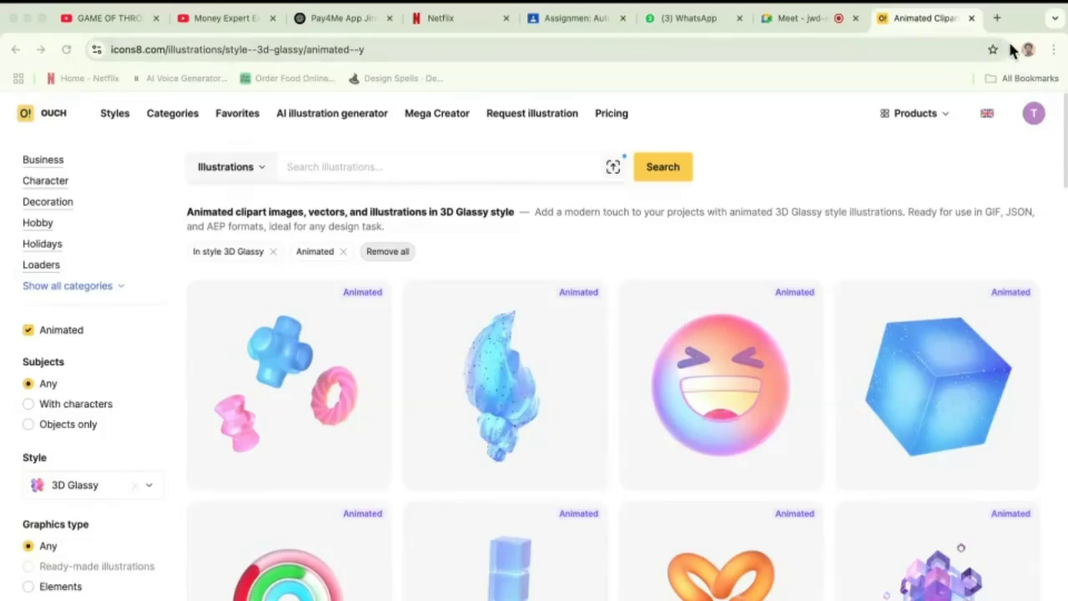
- Switch to the browser, open Google and search for images of "leather texture"
{"action": "left_click", "coordinate": [942, 50]}
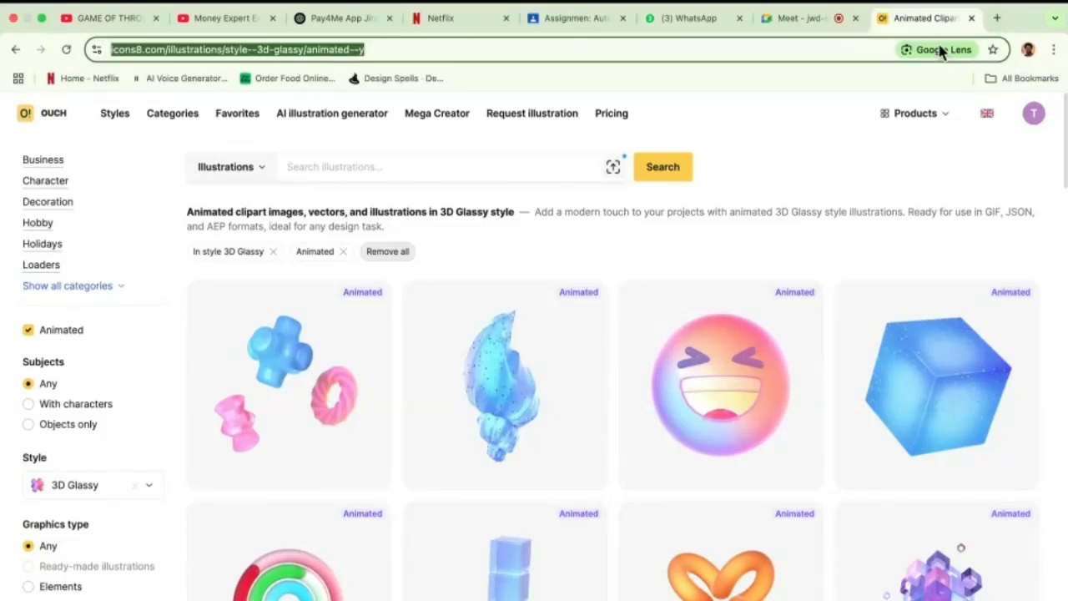
{"action": "type", "text": "google"}
{"action": "key", "text": "Return"}
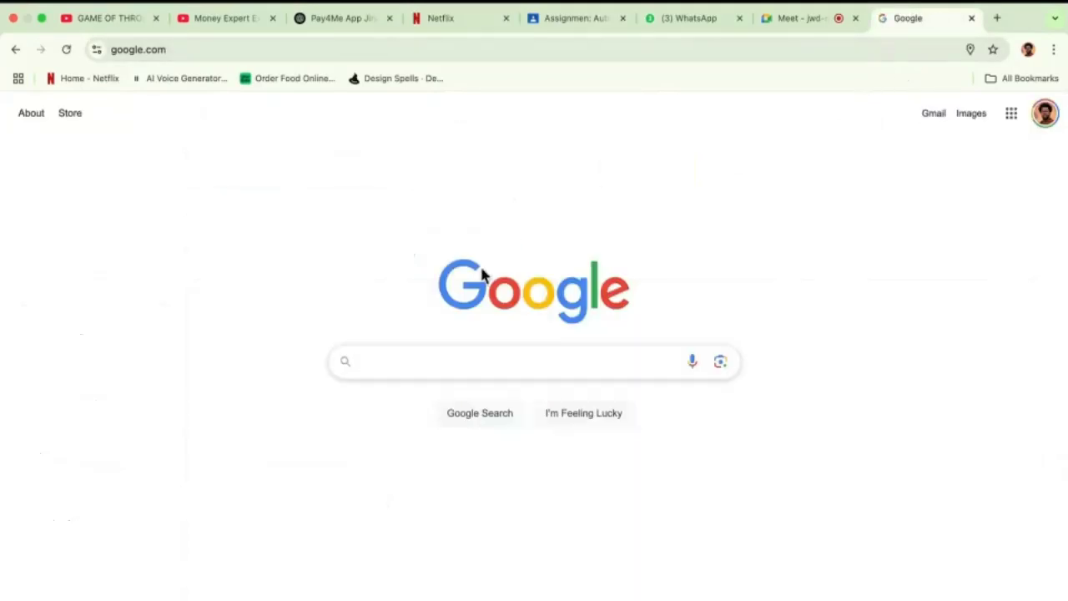
{"action": "left_click", "coordinate": [411, 372]}
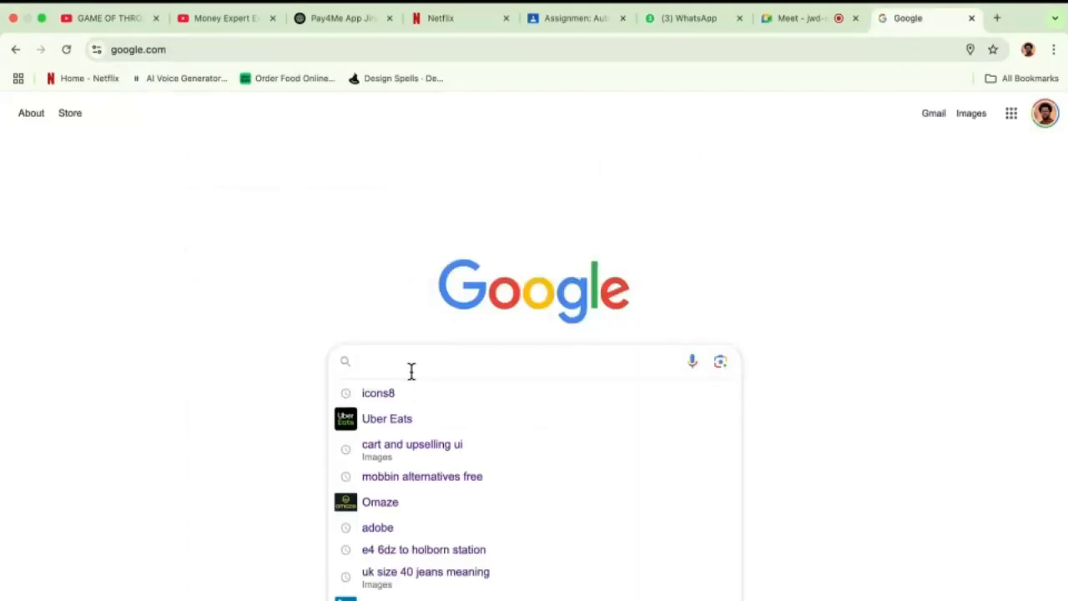
{"action": "type", "text": "leather "}
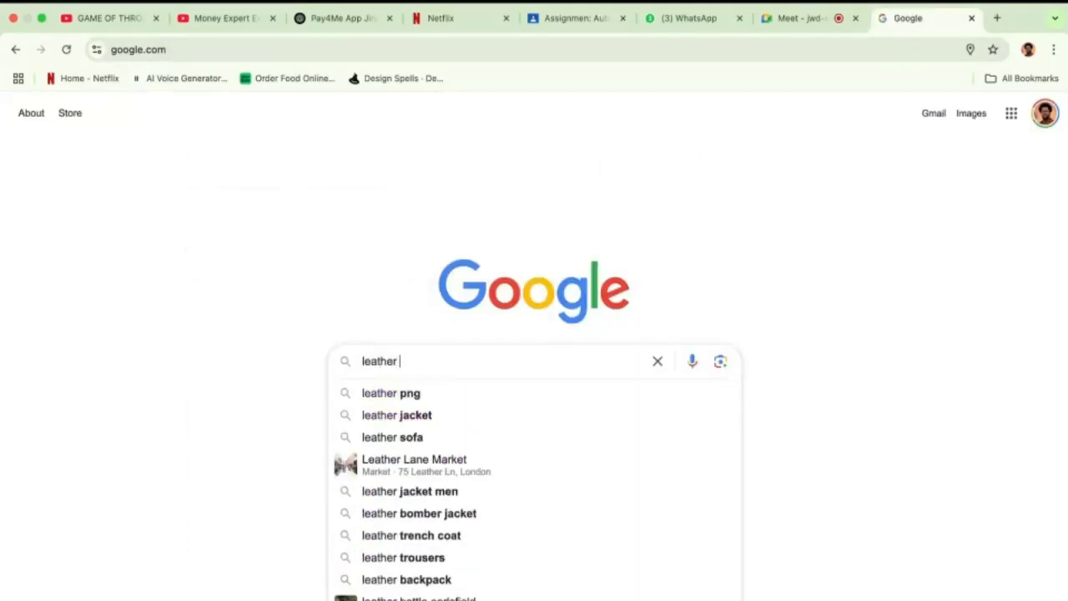
{"action": "type", "text": "texture"}
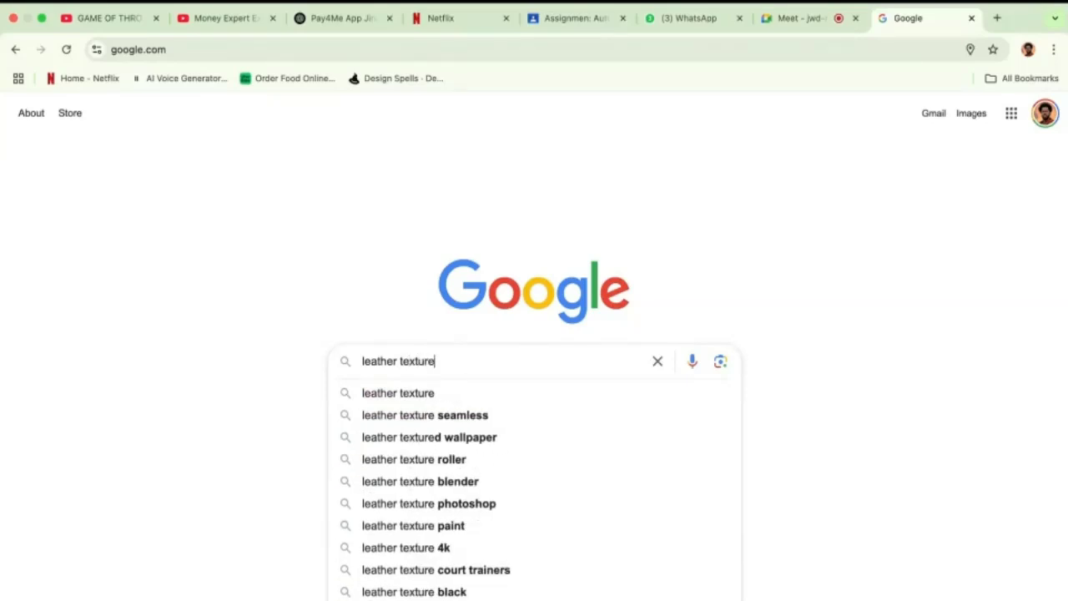
{"action": "key", "text": "Return"}
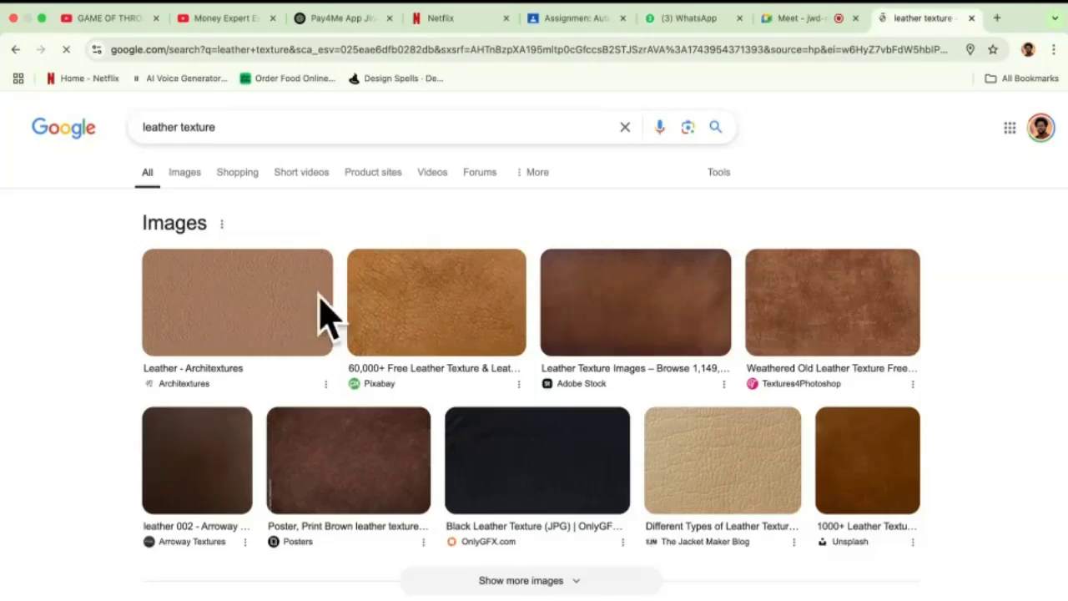
{"action": "left_click", "coordinate": [181, 172]}
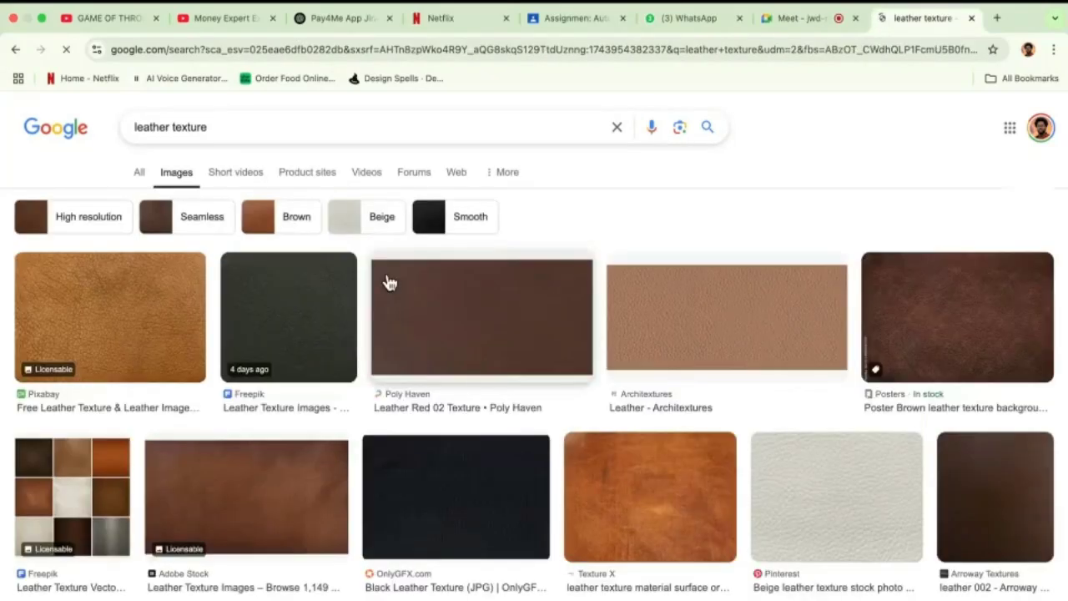
- Compare the previews of the brown and black leather textures in the image results
{"action": "left_click", "coordinate": [159, 326]}
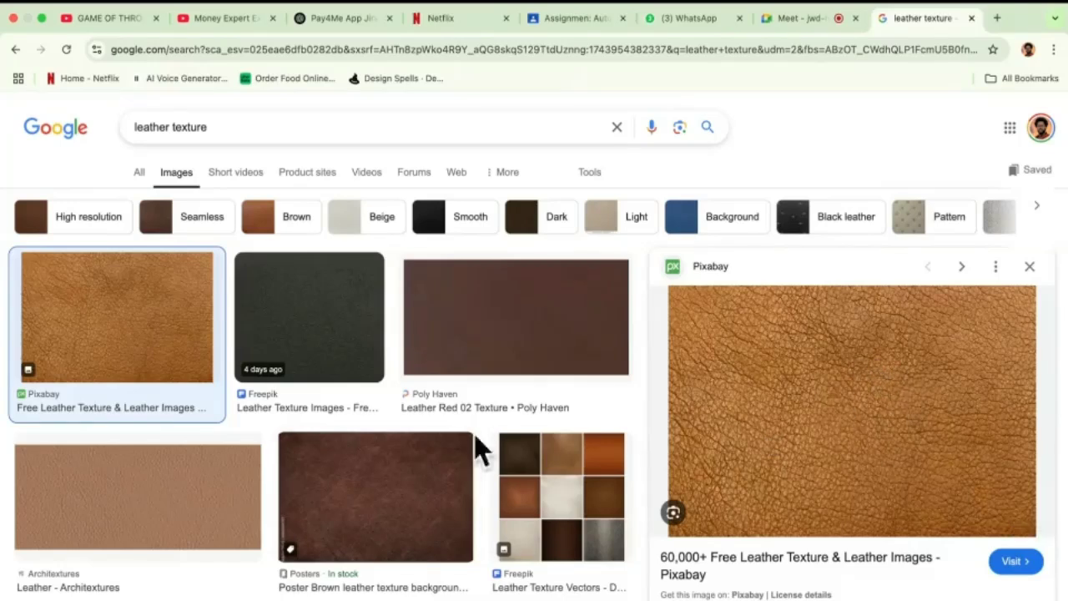
{"action": "left_click", "coordinate": [419, 455]}
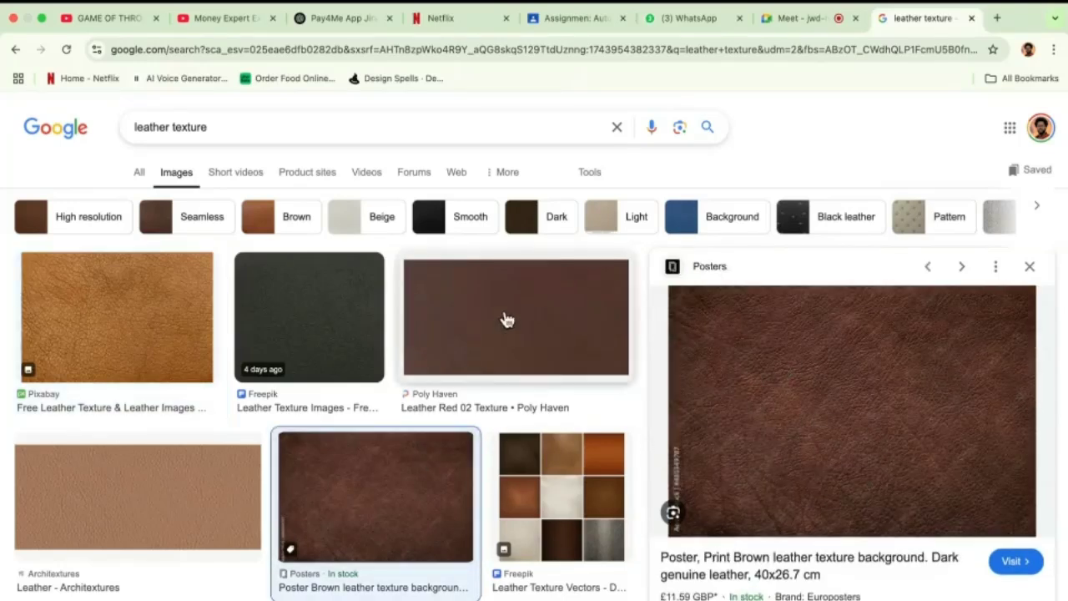
{"action": "left_click", "coordinate": [370, 326]}
{"action": "left_click", "coordinate": [397, 455]}
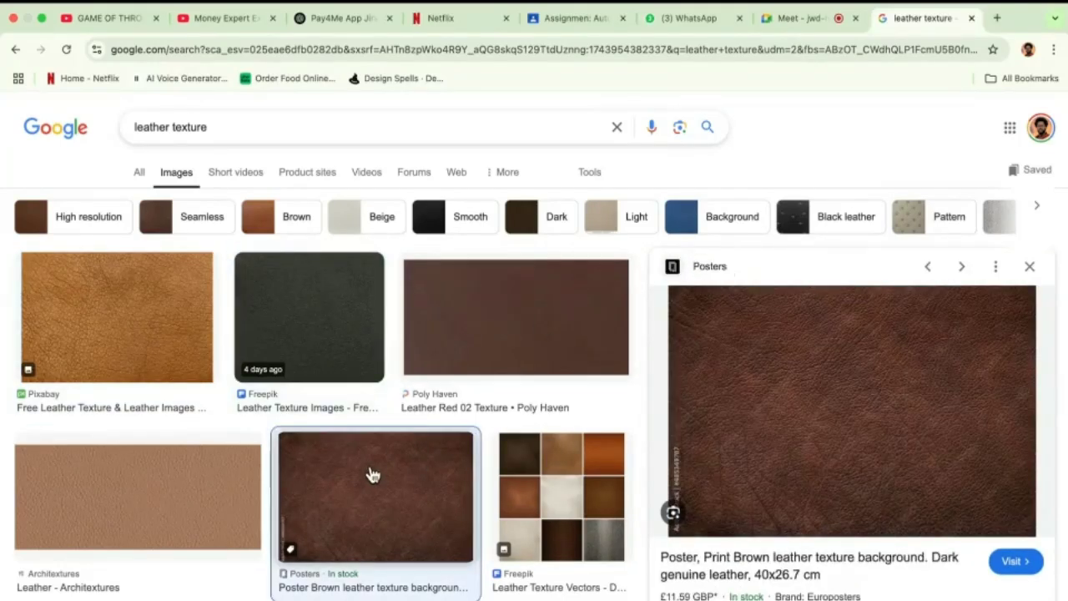
{"action": "scroll", "coordinate": [267, 437], "scroll_direction": "down", "scroll_amount": 3}
{"action": "left_click", "coordinate": [338, 419]}
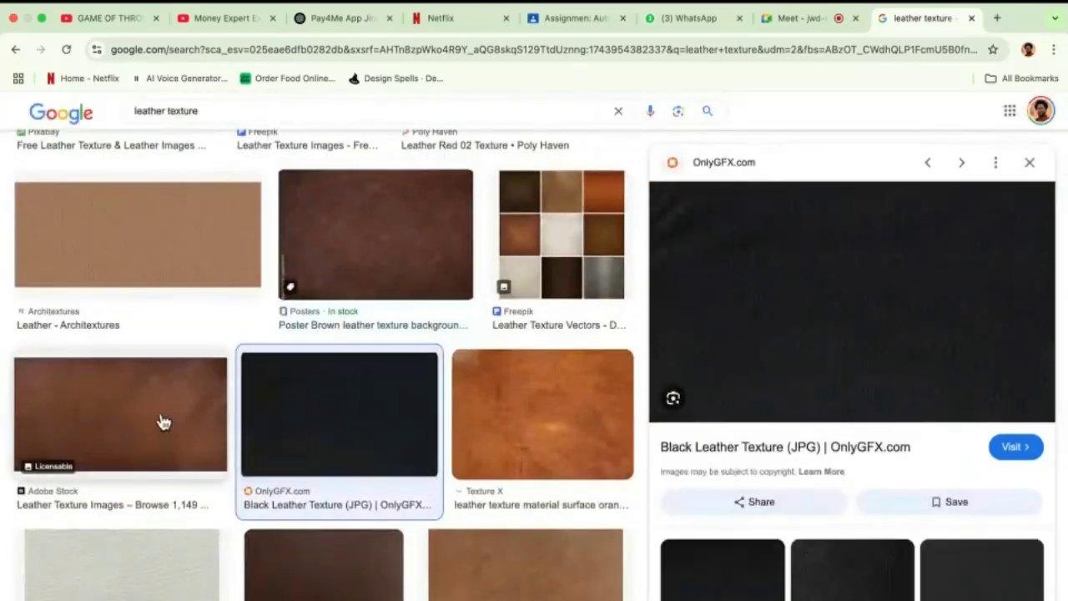
{"action": "scroll", "coordinate": [613, 336], "scroll_direction": "up", "scroll_amount": 3}
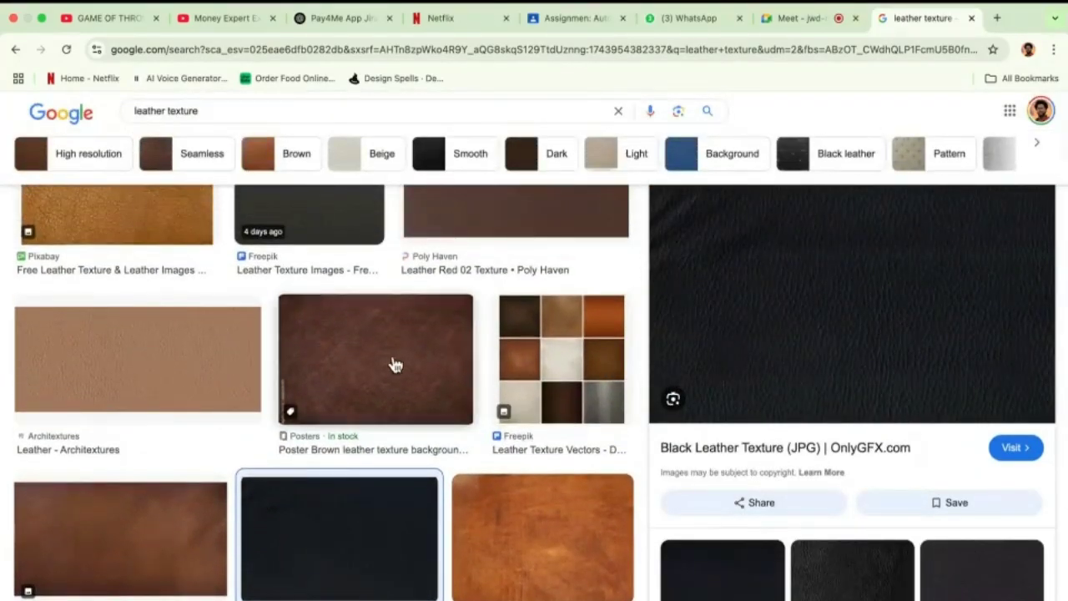
{"action": "scroll", "coordinate": [394, 362], "scroll_direction": "up", "scroll_amount": 1}
- Preview the dark leather texture from Freepik and copy the image
{"action": "left_click", "coordinate": [308, 287]}
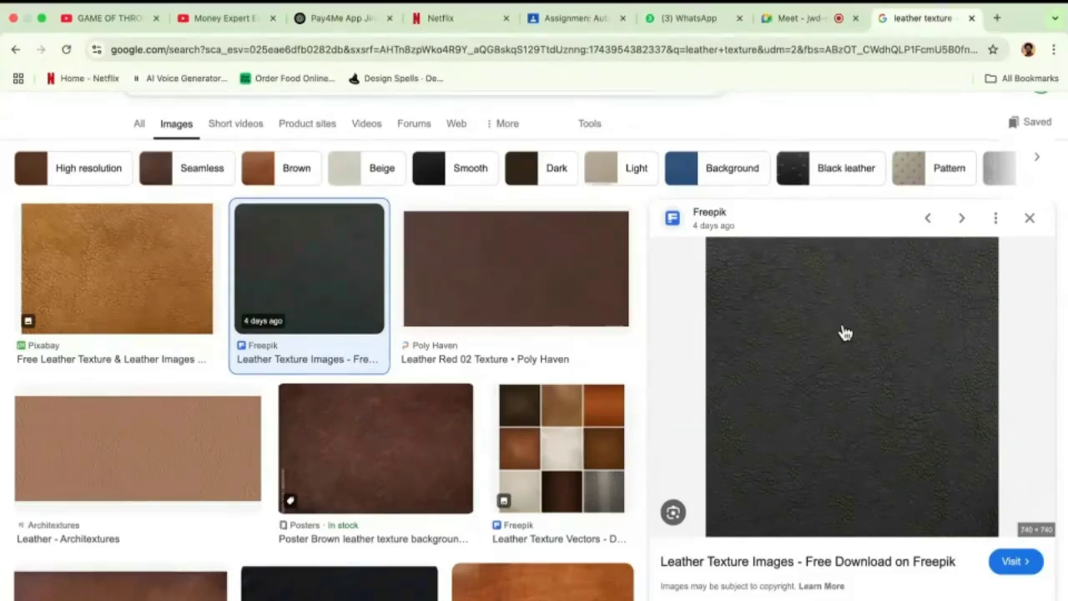
{"action": "right_click", "coordinate": [860, 457]}
{"action": "left_click", "coordinate": [894, 494]}
- Switch back to Figma and replace the plane's blue fill with the copied dark leather image
{"action": "key", "text": "ctrl+Left"}
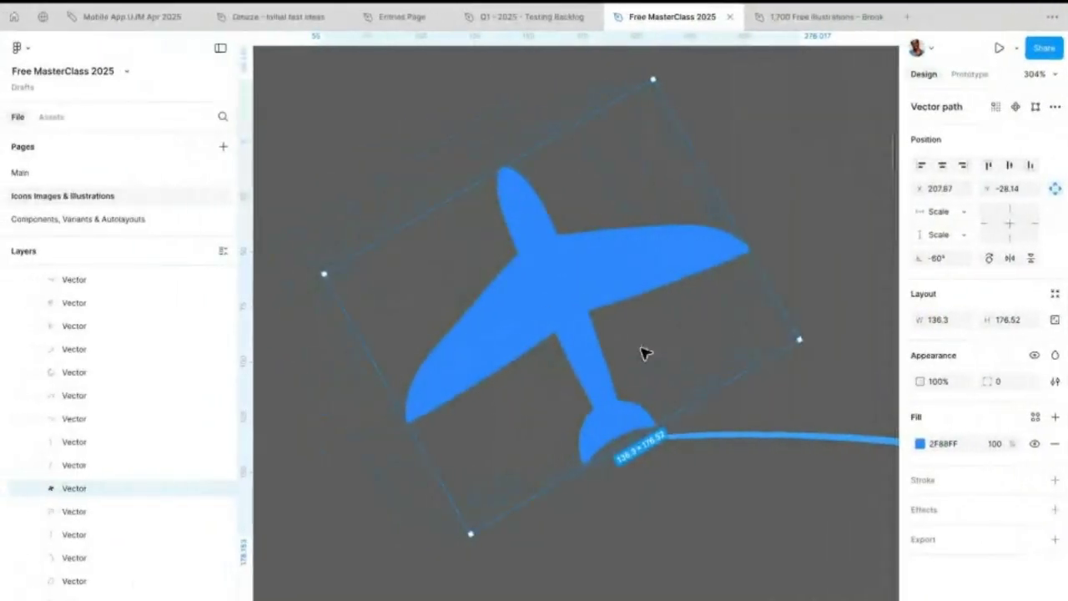
{"action": "left_click", "coordinate": [920, 444]}
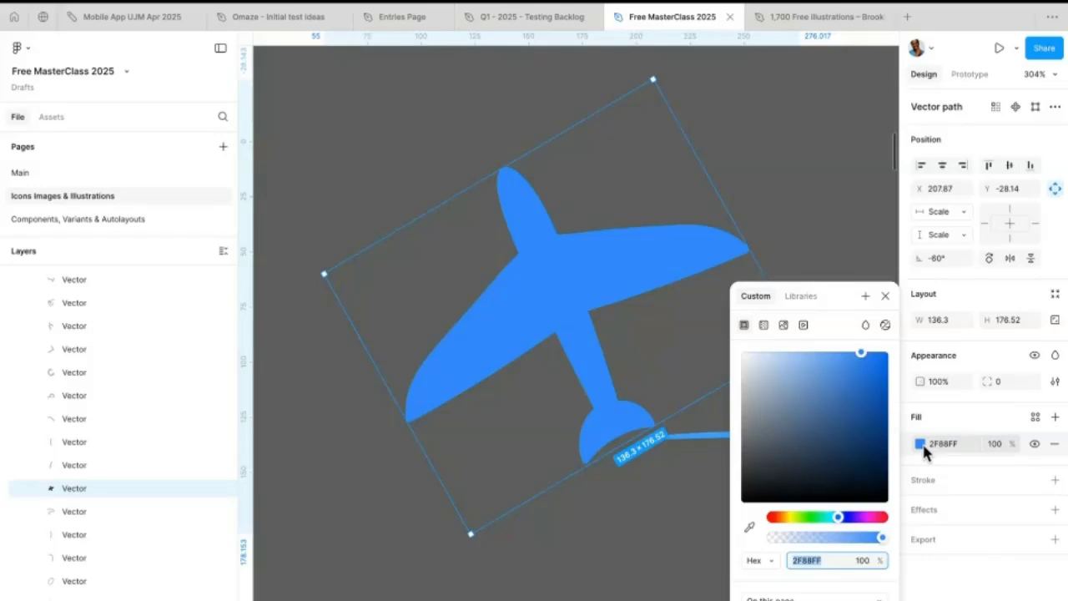
{"action": "left_click", "coordinate": [918, 445]}
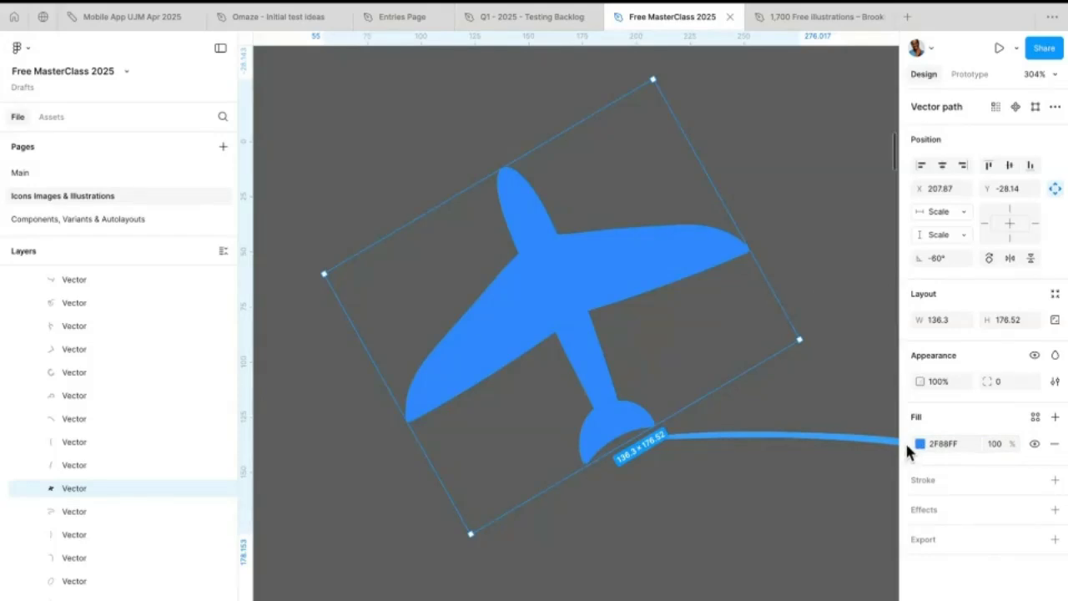
{"action": "left_click", "coordinate": [907, 444]}
{"action": "key", "text": "super+v"}
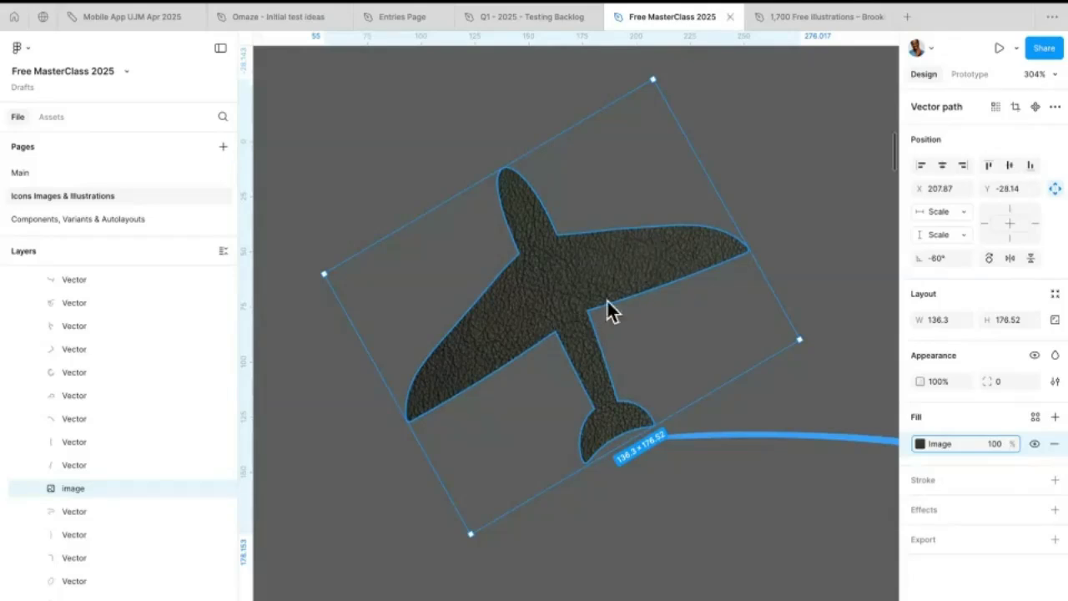
{"action": "scroll", "coordinate": [568, 328], "scroll_direction": "down", "scroll_amount": 10}
{"action": "left_click", "coordinate": [496, 410]}
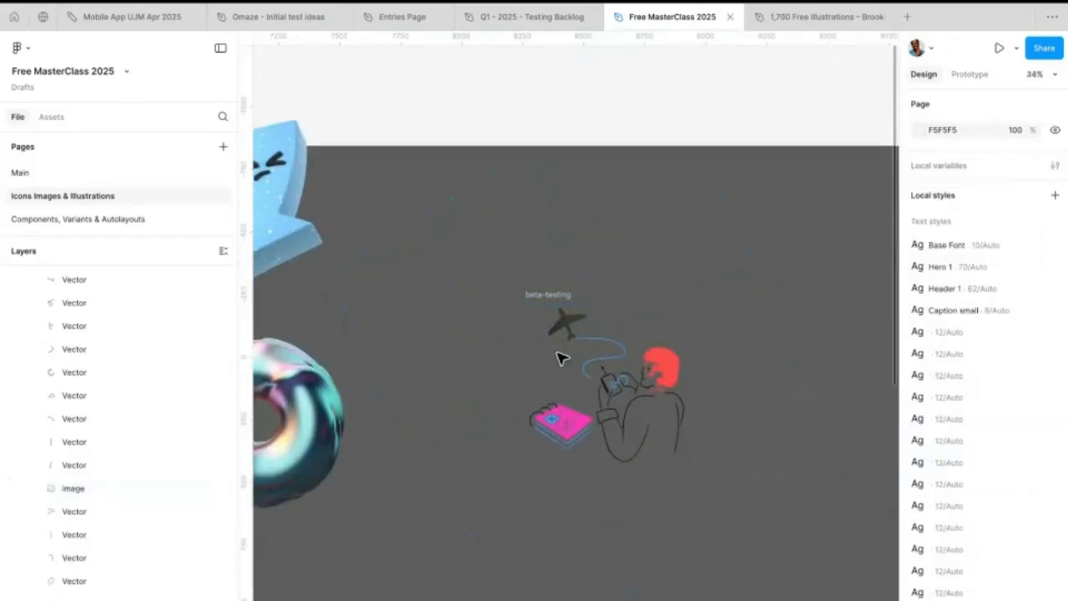
- Reselect the plane and add a solid red FF0000 fill at 20% opacity above its leather image
{"action": "scroll", "coordinate": [560, 334], "scroll_direction": "up", "scroll_amount": 10}
{"action": "scroll", "coordinate": [603, 210], "scroll_direction": "up", "scroll_amount": 5}
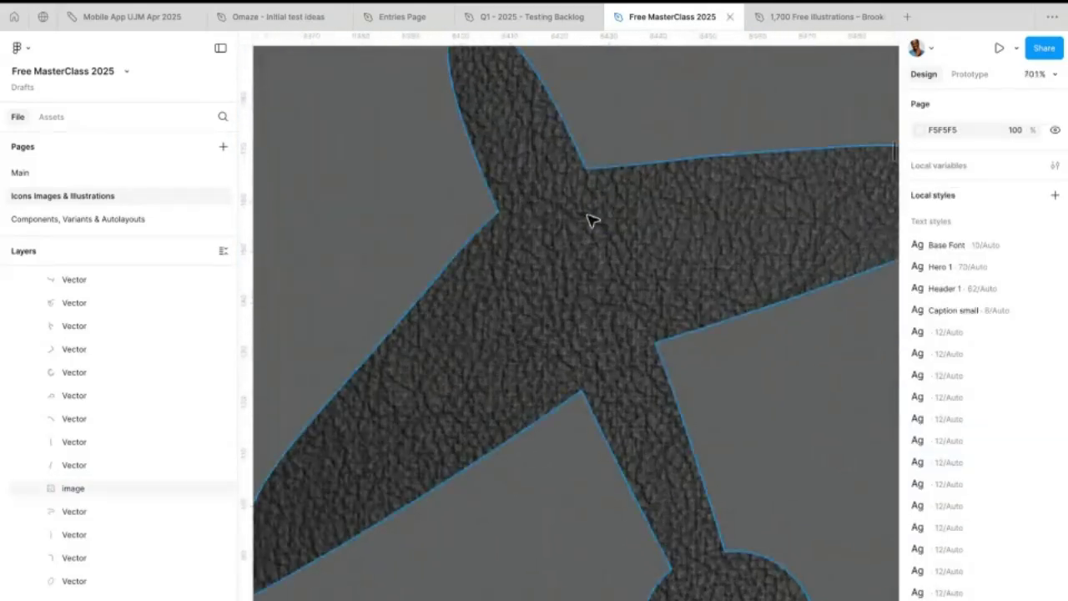
{"action": "left_click", "coordinate": [599, 269]}
{"action": "scroll", "coordinate": [599, 269], "scroll_direction": "down", "scroll_amount": 5}
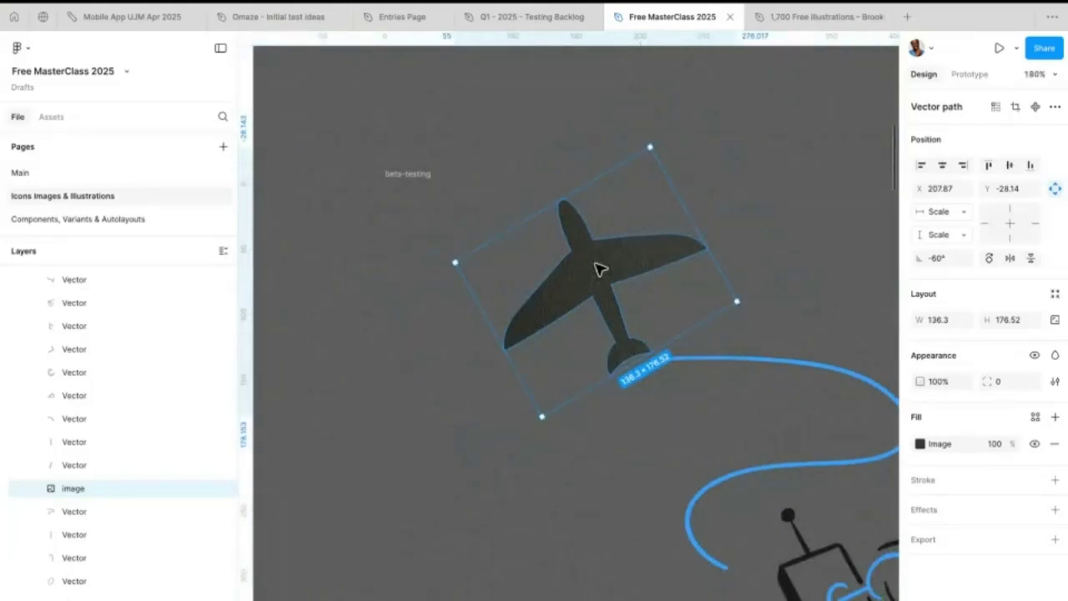
{"action": "scroll", "coordinate": [598, 268], "scroll_direction": "up", "scroll_amount": 2}
{"action": "scroll", "coordinate": [598, 268], "scroll_direction": "right", "scroll_amount": 2}
{"action": "scroll", "coordinate": [509, 341], "scroll_direction": "up", "scroll_amount": 5}
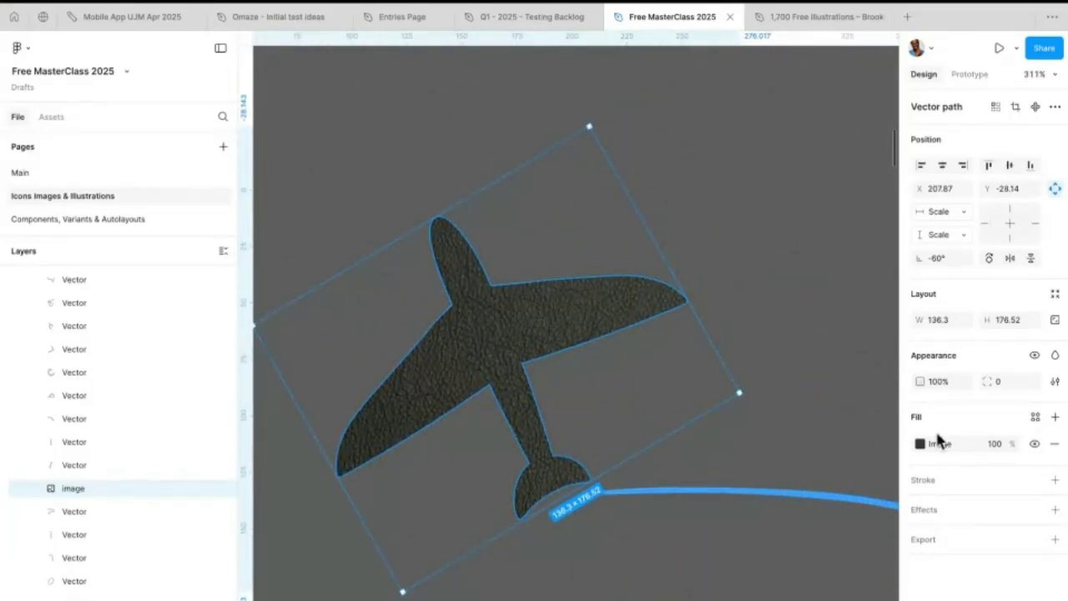
{"action": "left_click", "coordinate": [1054, 418]}
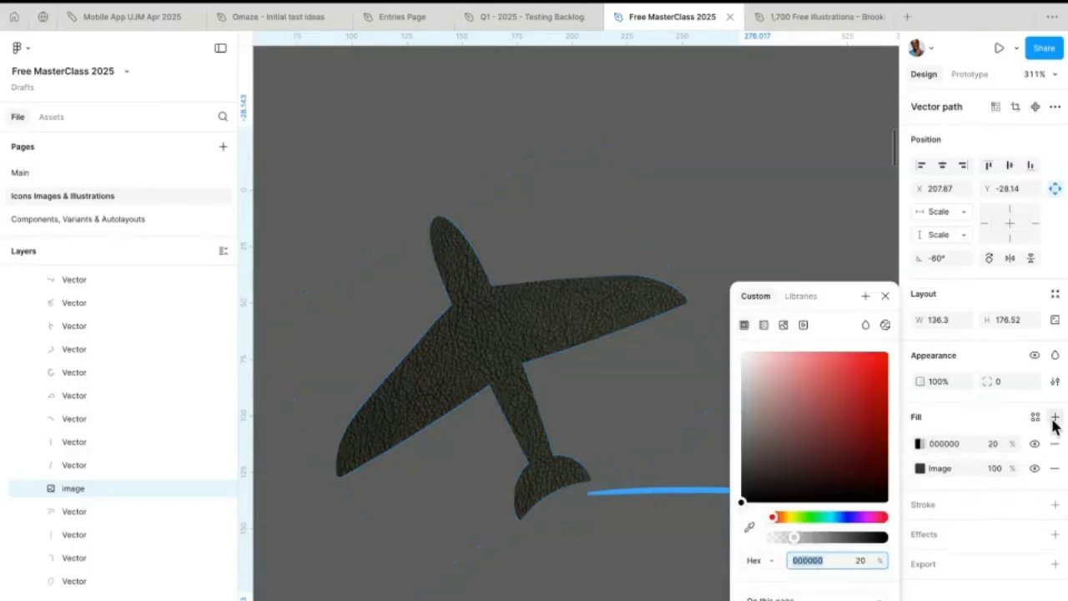
{"action": "left_click", "coordinate": [919, 444]}
{"action": "left_click", "coordinate": [919, 444]}
{"action": "left_click_drag", "start_coordinate": [823, 431], "coordinate": [887, 317]}
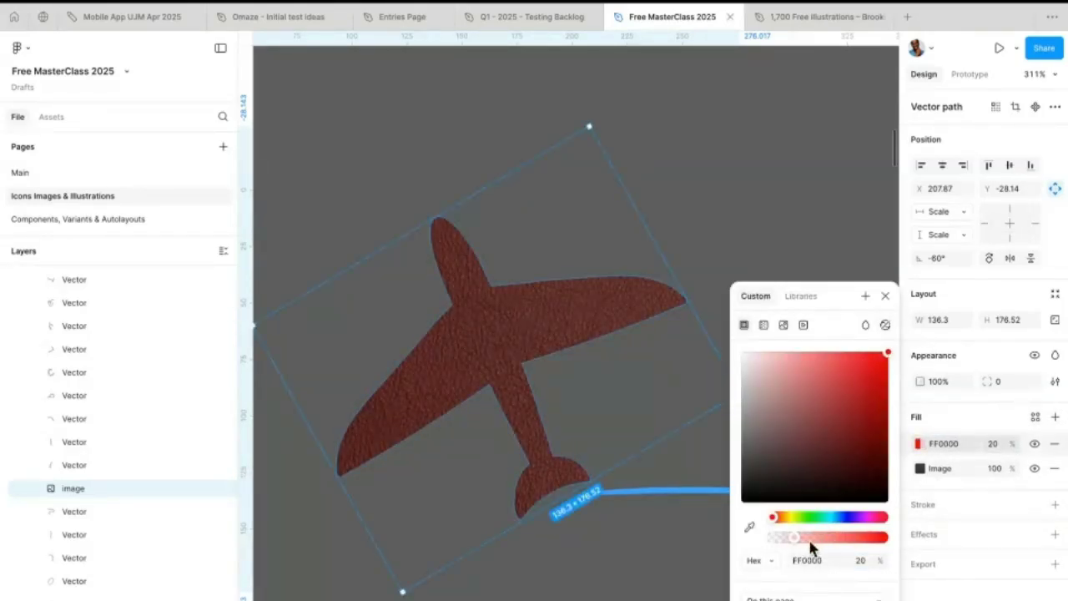
- Set the plane's colour overlay to 26% opacity and change its colour to orange DA8403
{"action": "mouse_move", "coordinate": [794, 538]}
{"action": "left_mouse_down"}
{"action": "mouse_move", "coordinate": [809, 539]}
{"action": "mouse_move", "coordinate": [800, 537]}
{"action": "left_mouse_up"}
{"action": "left_click_drag", "start_coordinate": [779, 517], "coordinate": [783, 516]}
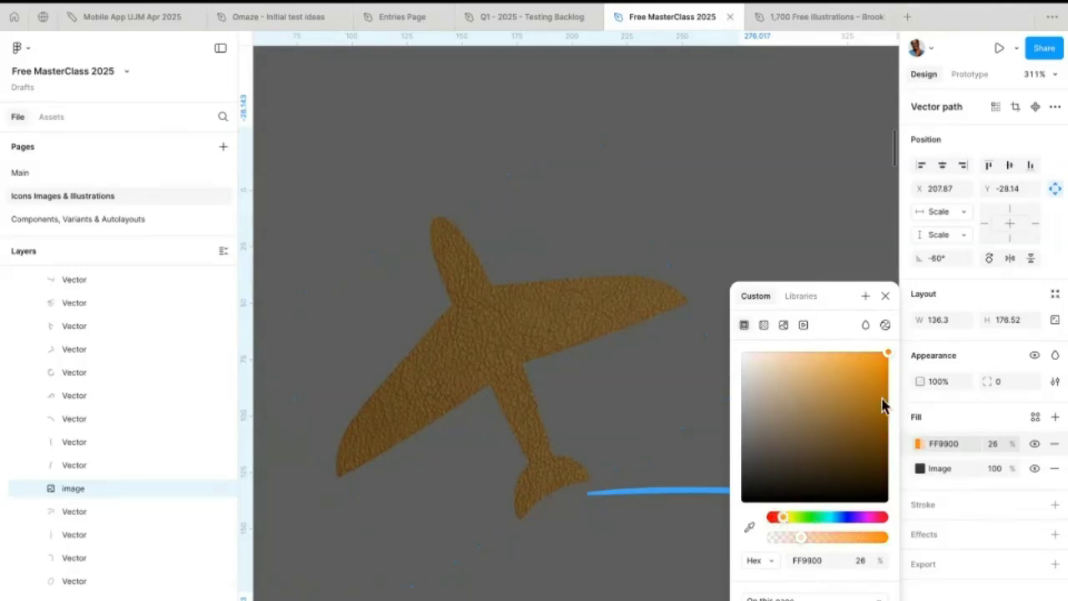
{"action": "mouse_move", "coordinate": [882, 400]}
{"action": "left_mouse_down"}
{"action": "mouse_move", "coordinate": [871, 395]}
{"action": "mouse_move", "coordinate": [899, 459]}
{"action": "mouse_move", "coordinate": [890, 398]}
{"action": "mouse_move", "coordinate": [865, 383]}
{"action": "mouse_move", "coordinate": [881, 399]}
{"action": "left_mouse_up"}
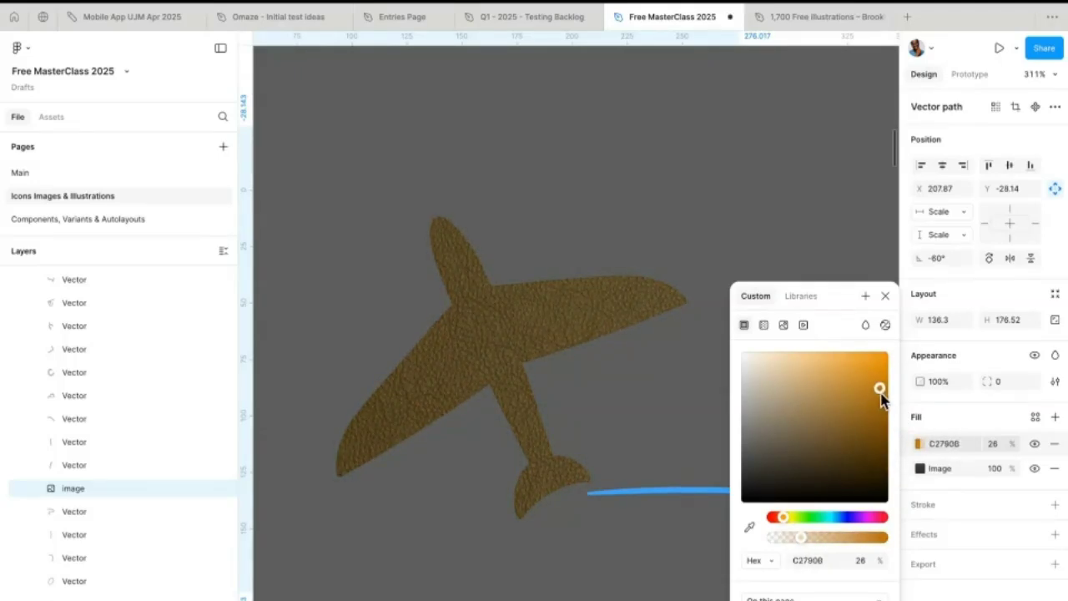
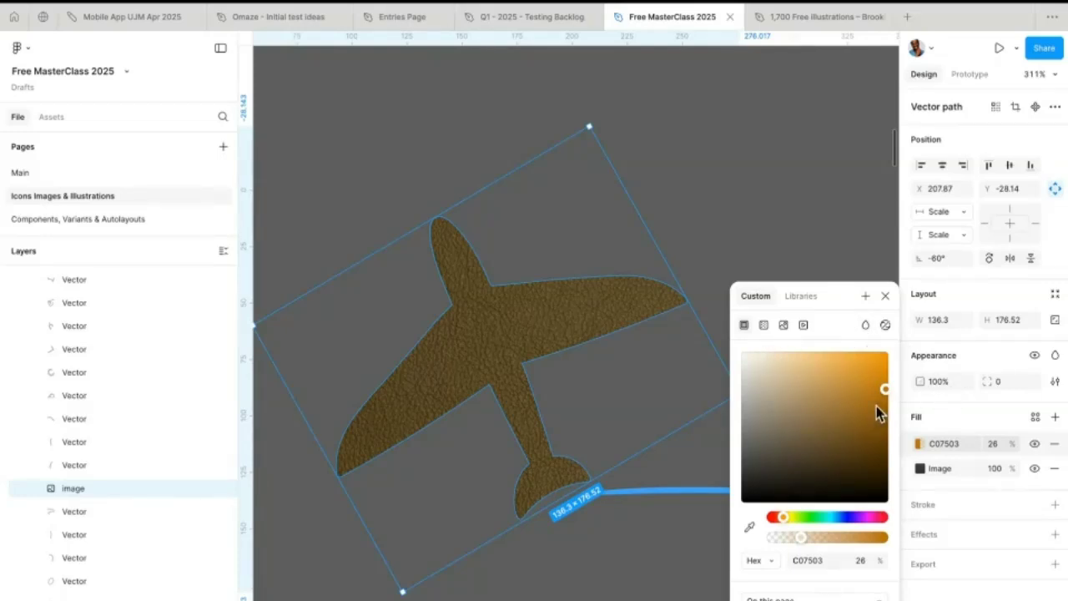
{"action": "left_click_drag", "start_coordinate": [877, 406], "coordinate": [888, 385]}
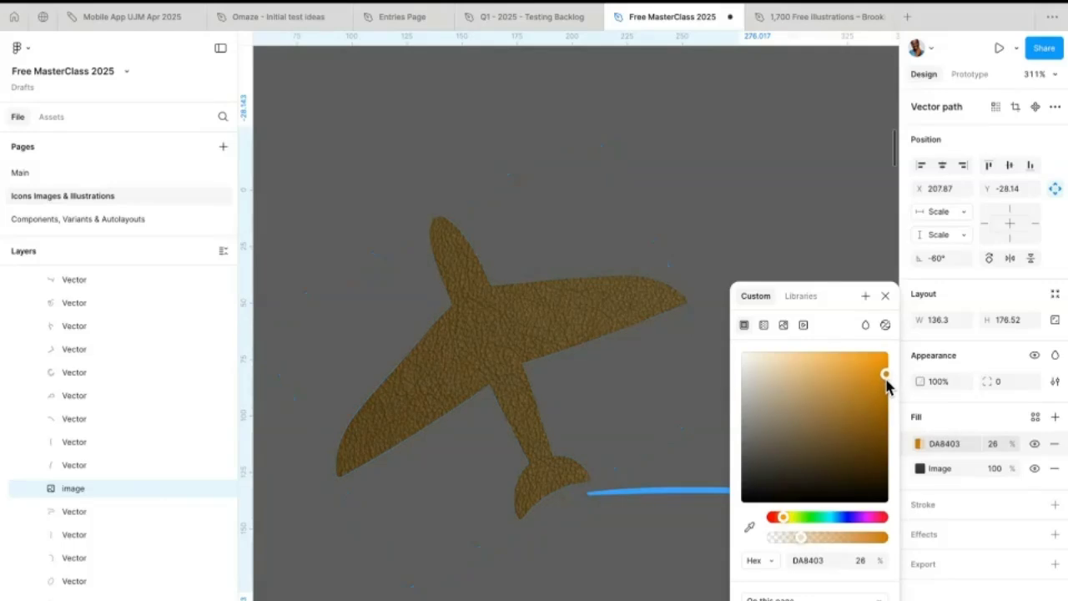
- Preview the blend modes for the plane's orange overlay, keep Normal, and deselect the plane
{"action": "left_click", "coordinate": [865, 325]}
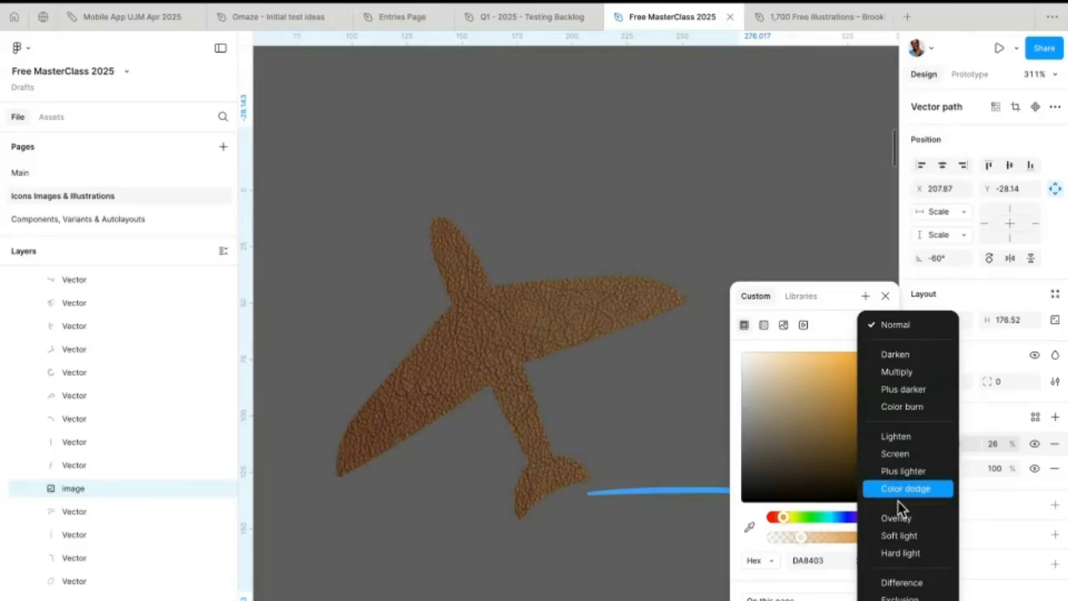
{"action": "left_click", "coordinate": [919, 329]}
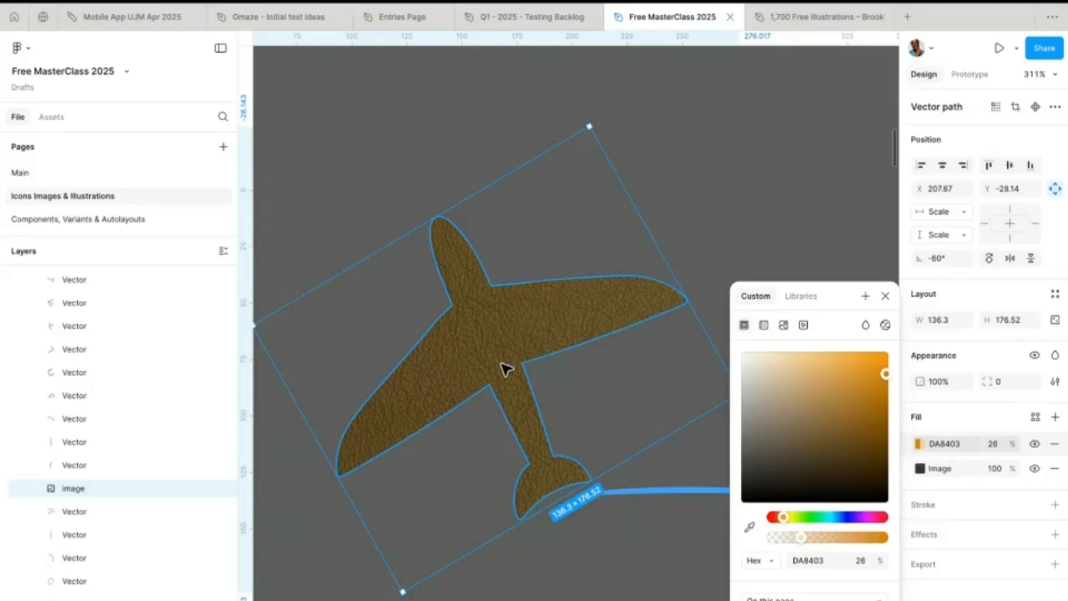
{"action": "scroll", "coordinate": [579, 386], "scroll_direction": "down", "scroll_amount": 10}
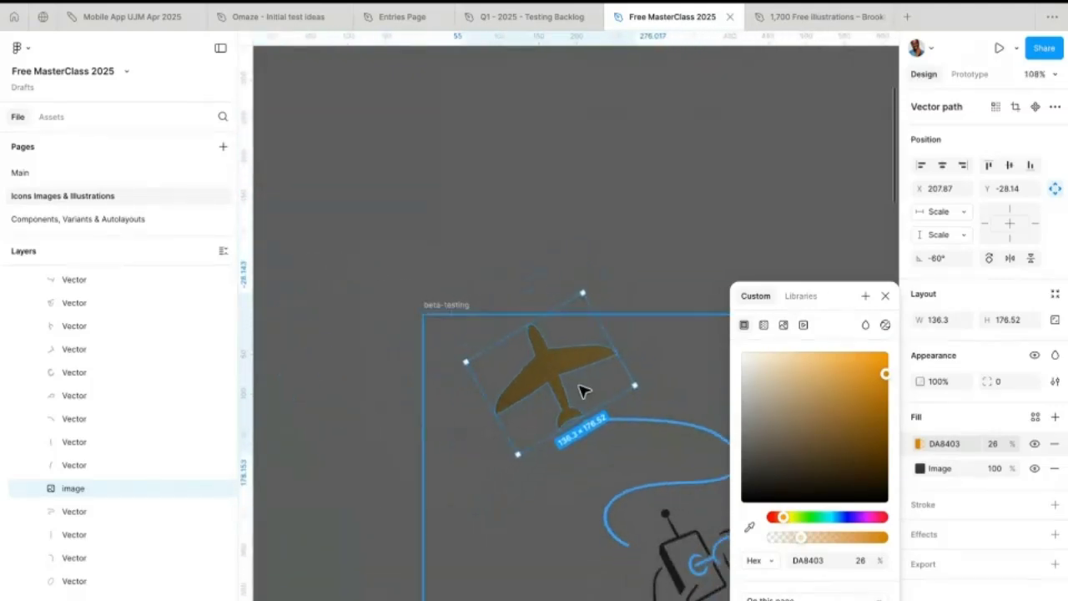
{"action": "left_click", "coordinate": [531, 420]}
- Select the notebook's pink cover shape in the beta-testing illustration
{"action": "scroll", "coordinate": [612, 396], "scroll_direction": "up", "scroll_amount": 5}
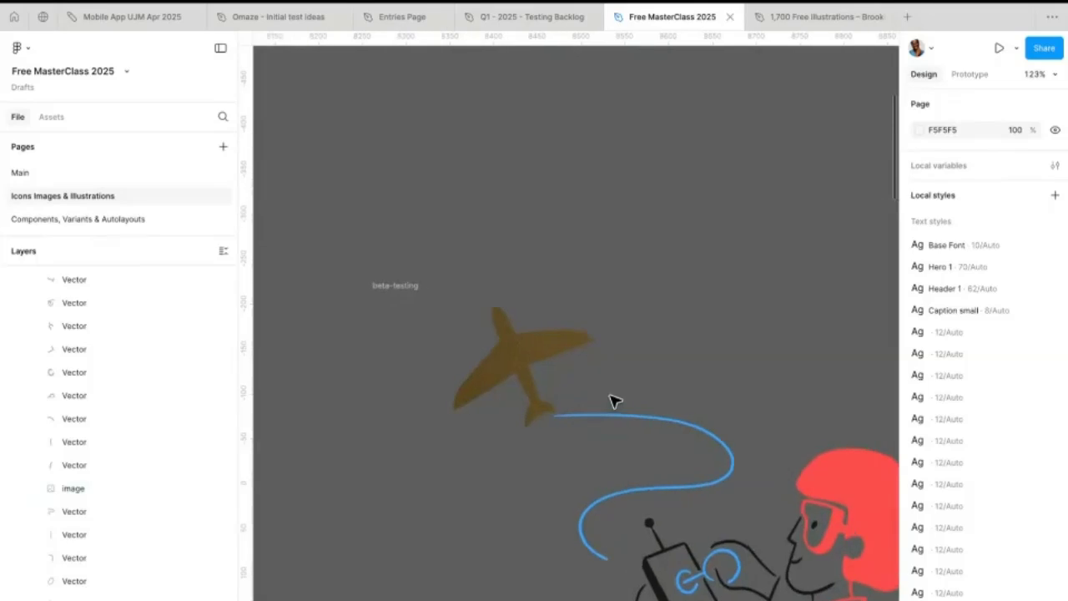
{"action": "scroll", "coordinate": [613, 402], "scroll_direction": "down", "scroll_amount": 1}
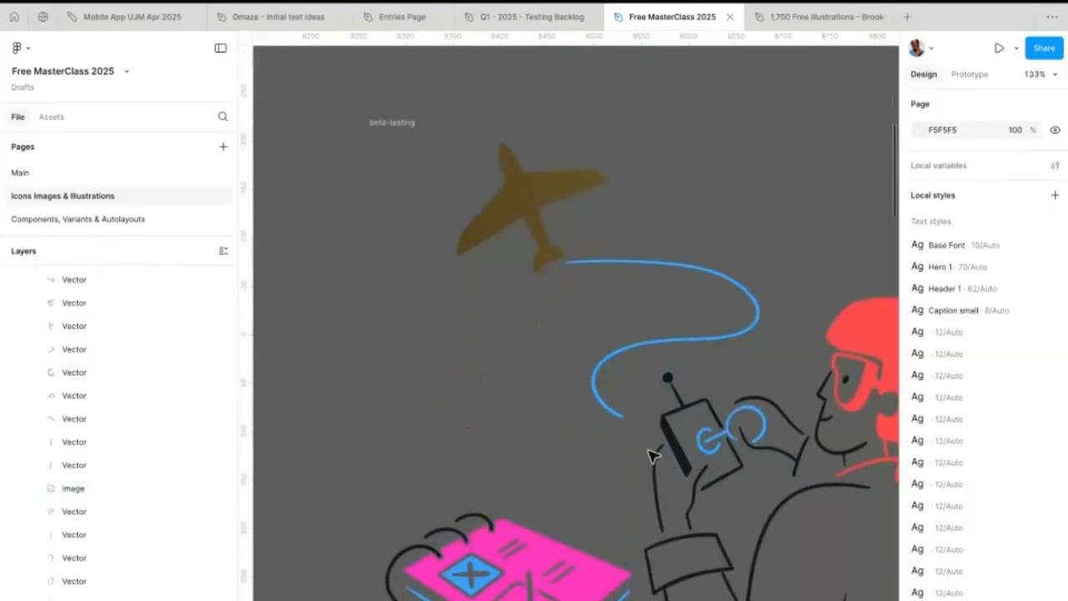
{"action": "scroll", "coordinate": [547, 560], "scroll_direction": "up", "scroll_amount": 8}
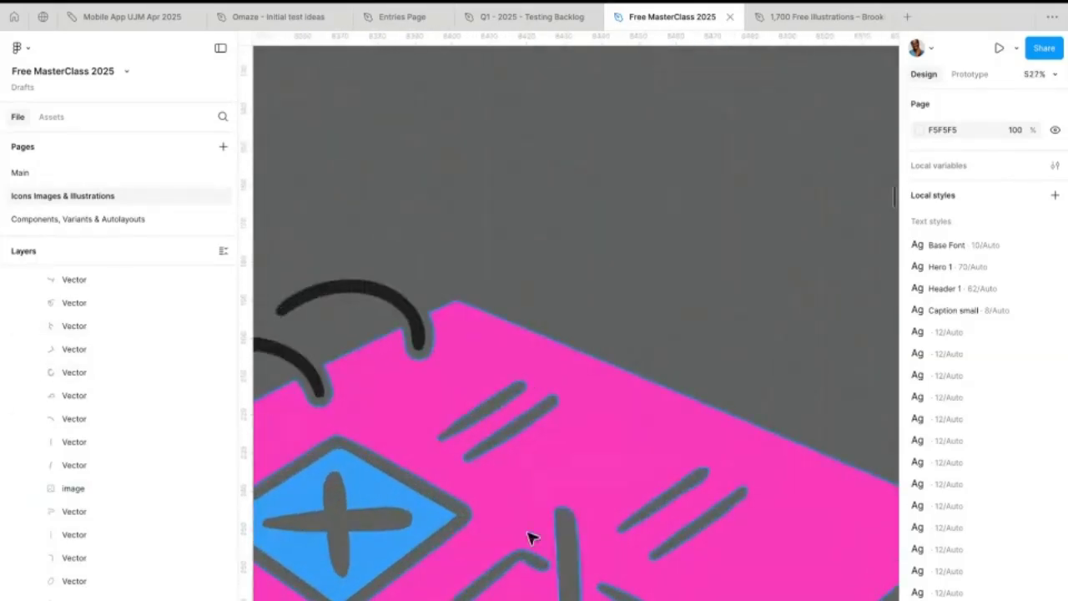
{"action": "left_click", "coordinate": [561, 485]}
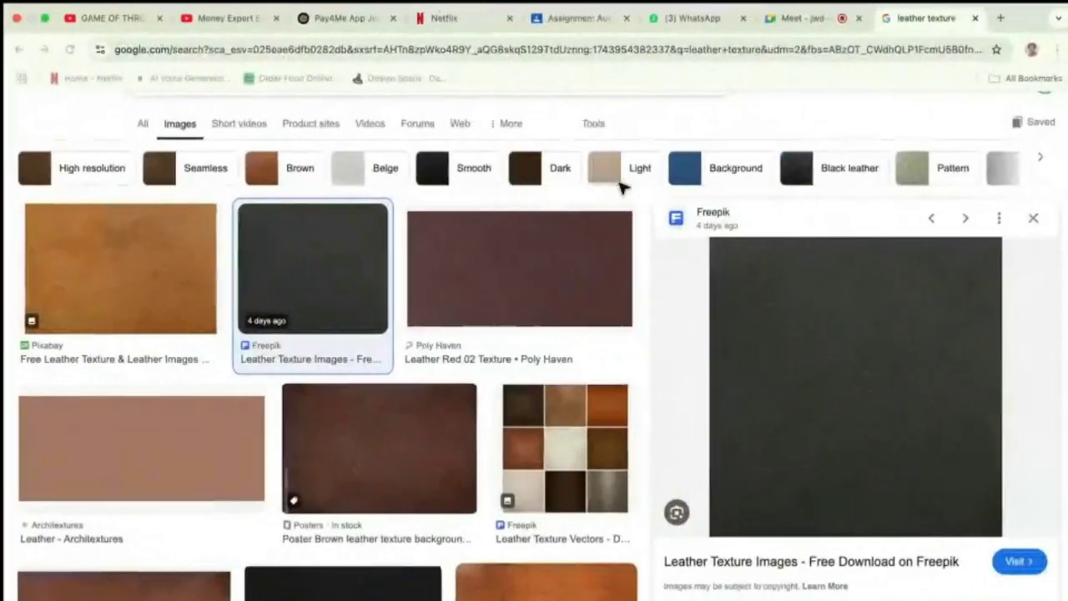
- Switch to the browser and search Google Images for "rmpled paper texture"
{"action": "scroll", "coordinate": [265, 136], "scroll_direction": "up", "scroll_amount": 1}
{"action": "double_click", "coordinate": [175, 133]}
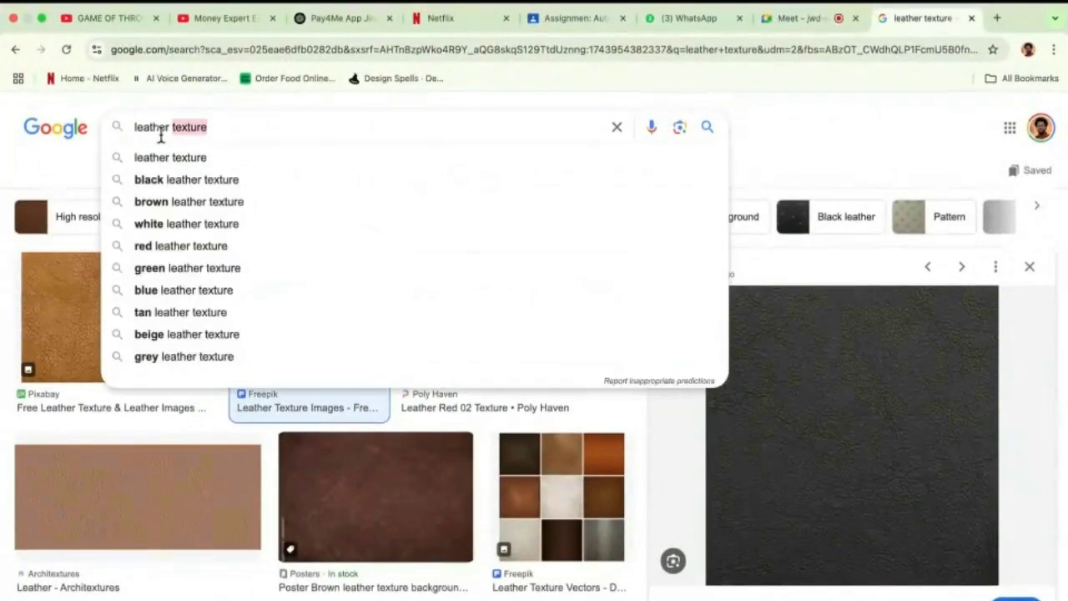
{"action": "double_click", "coordinate": [154, 127]}
{"action": "type", "text": "rmpled paper"}
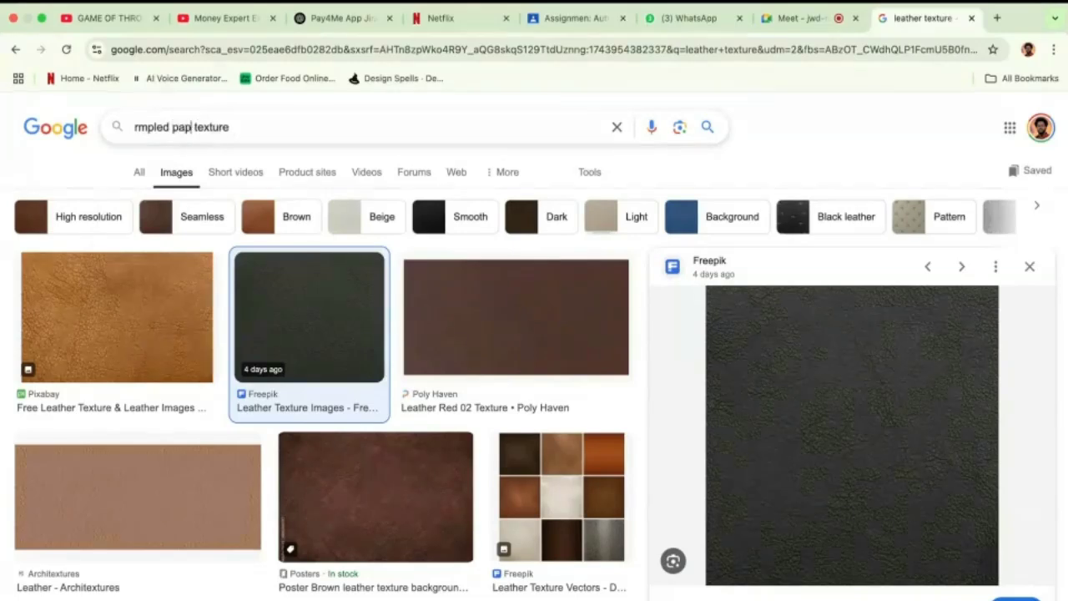
{"action": "key", "text": "Return"}
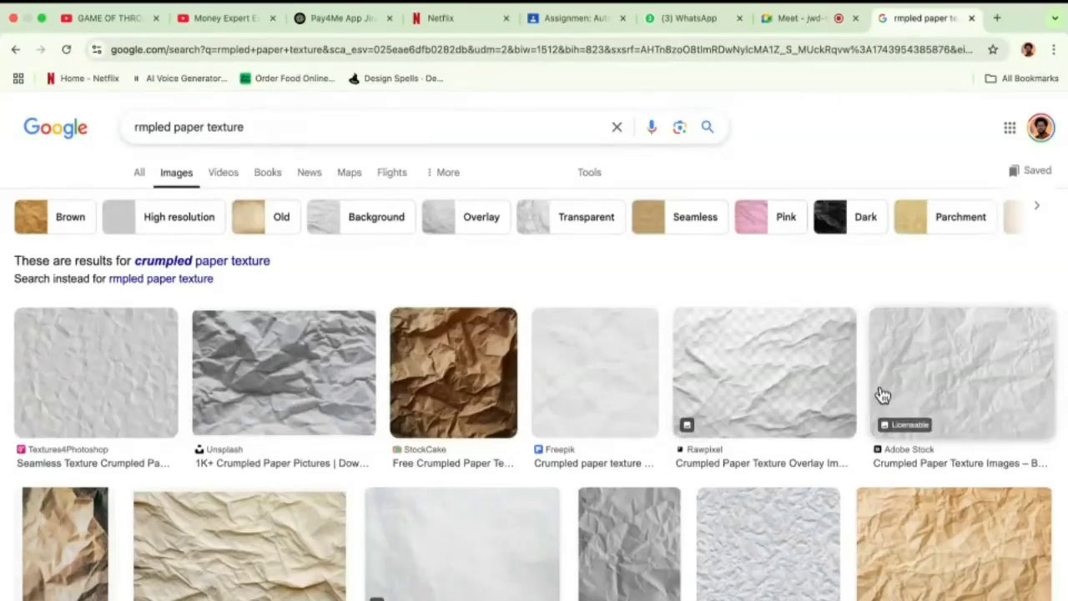
- Preview the white crumpled paper texture from Adobe Stock and copy the image
{"action": "left_click", "coordinate": [916, 333]}
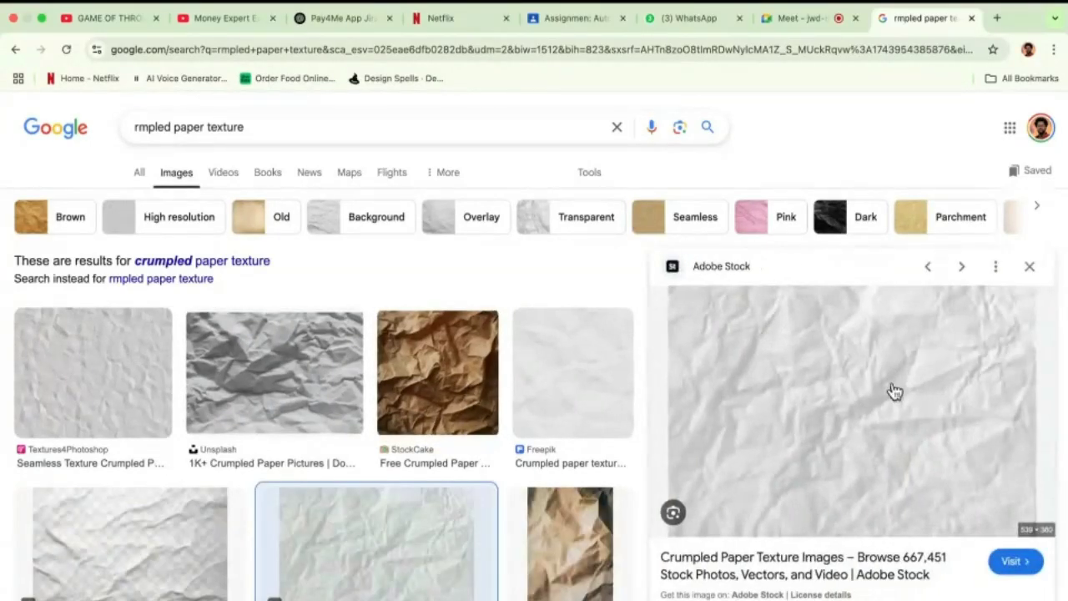
{"action": "right_click", "coordinate": [880, 374]}
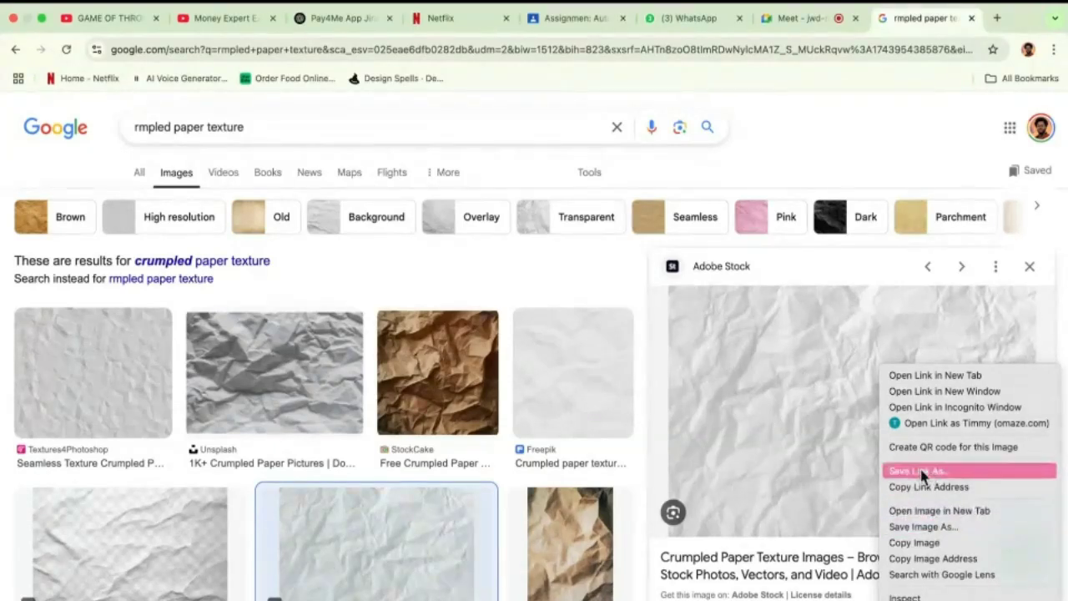
{"action": "left_click", "coordinate": [917, 544]}
- Switch back to Figma and replace the notebook cover's pink fill with the copied crumpled paper image
{"action": "key", "text": "ctrl+Left"}
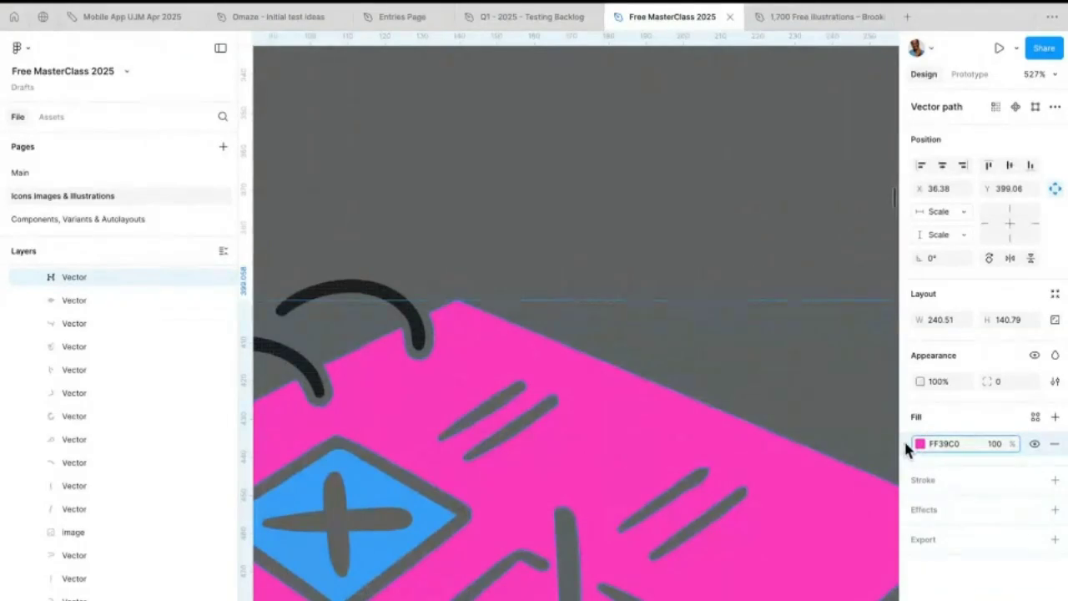
{"action": "key", "text": "ctrl+v"}
{"action": "scroll", "coordinate": [679, 484], "scroll_direction": "down", "scroll_amount": 5}
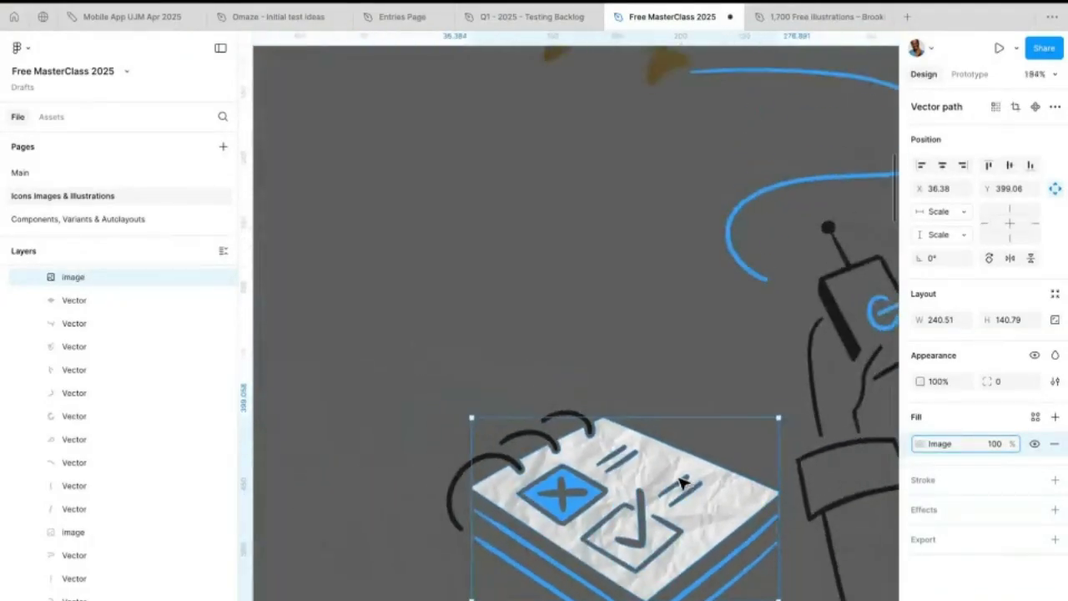
{"action": "scroll", "coordinate": [679, 482], "scroll_direction": "down", "scroll_amount": 5}
{"action": "left_click", "coordinate": [445, 554]}
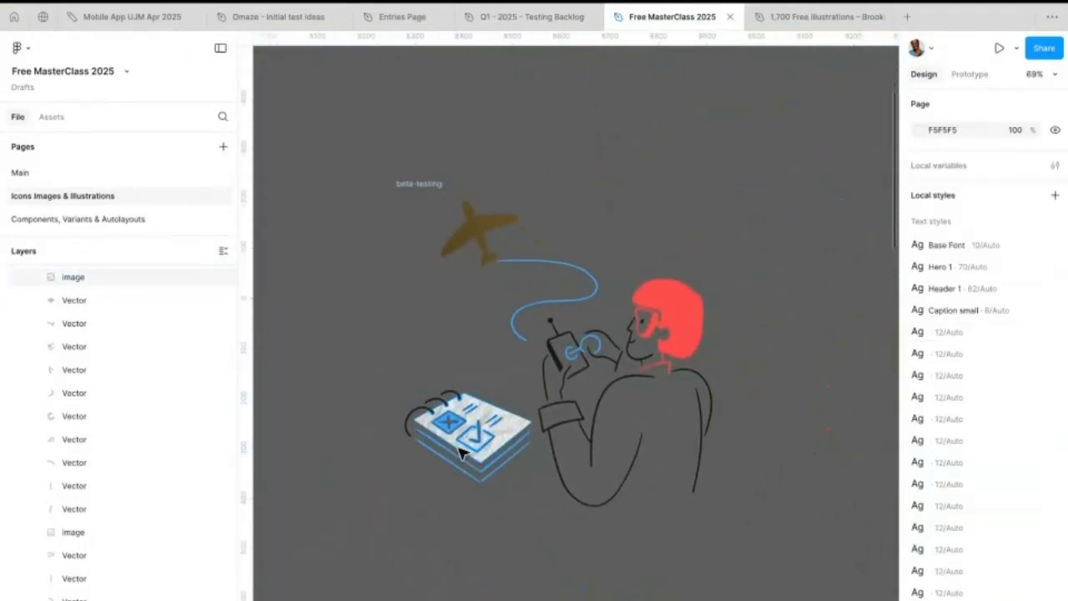
- Reselect the notebook cover, add a pink E51CC0 fill at 20% opacity above its paper image, and deselect it
{"action": "scroll", "coordinate": [460, 451], "scroll_direction": "up", "scroll_amount": 6}
{"action": "scroll", "coordinate": [579, 327], "scroll_direction": "down", "scroll_amount": 4}
{"action": "scroll", "coordinate": [579, 501], "scroll_direction": "up", "scroll_amount": 1}
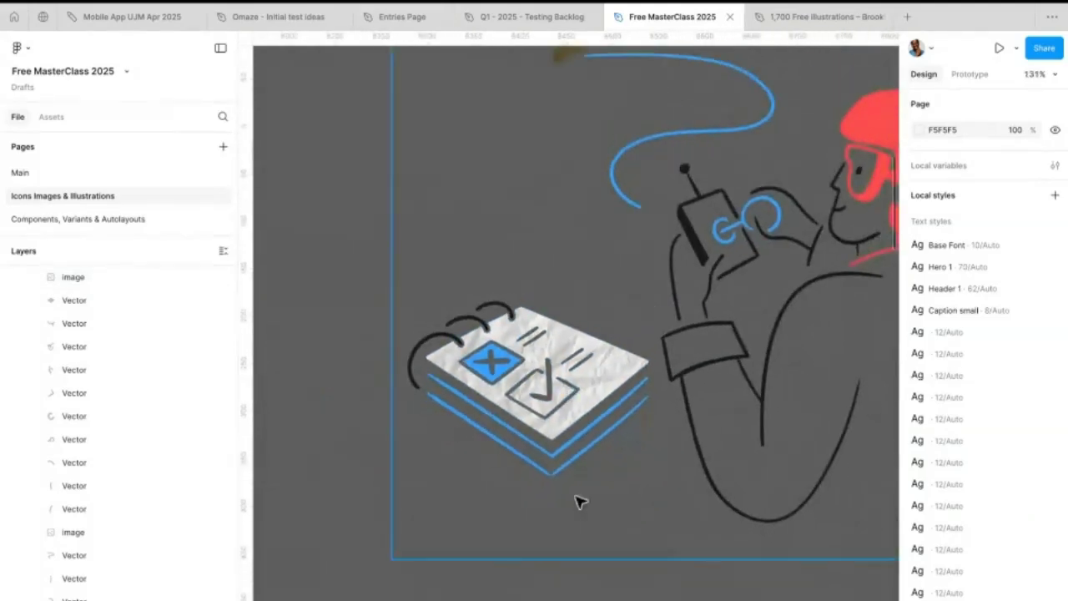
{"action": "scroll", "coordinate": [542, 380], "scroll_direction": "up", "scroll_amount": 4}
{"action": "left_click", "coordinate": [538, 311]}
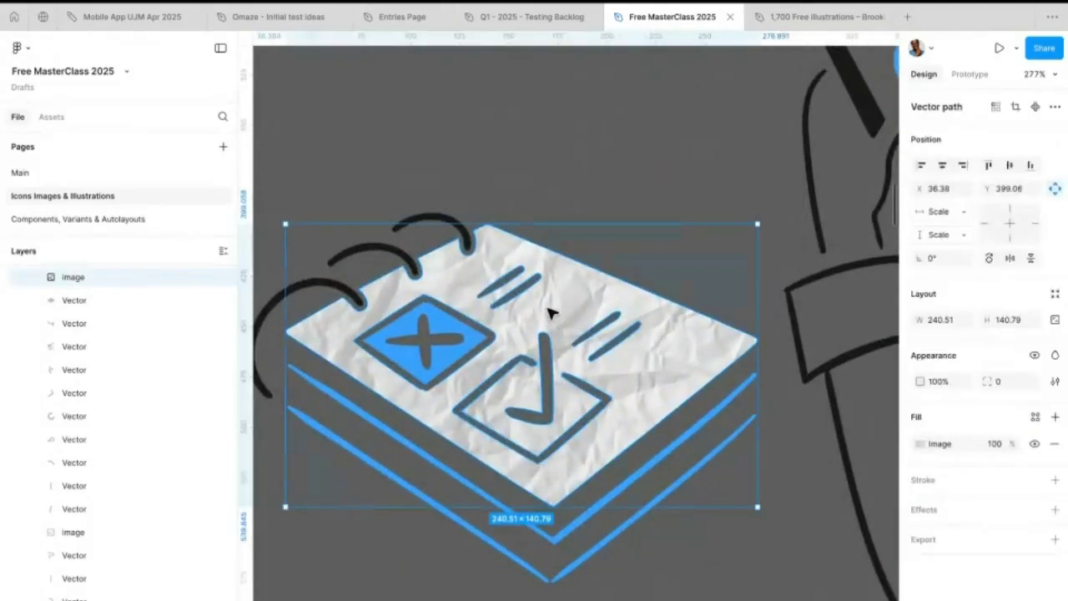
{"action": "left_click", "coordinate": [1055, 418]}
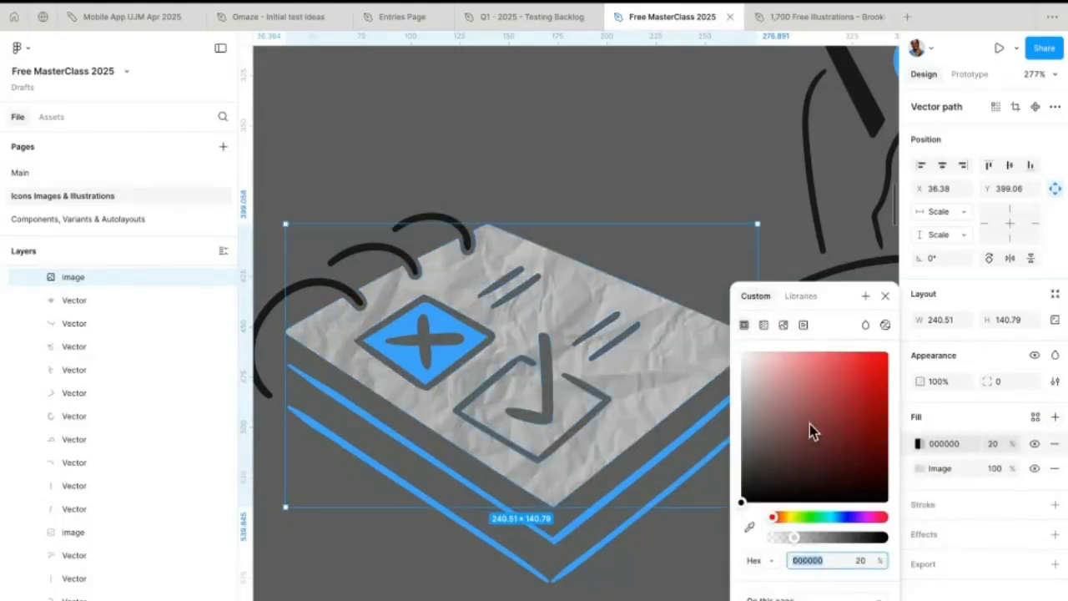
{"action": "left_click_drag", "start_coordinate": [833, 405], "coordinate": [885, 371]}
{"action": "left_click_drag", "start_coordinate": [806, 518], "coordinate": [867, 518]}
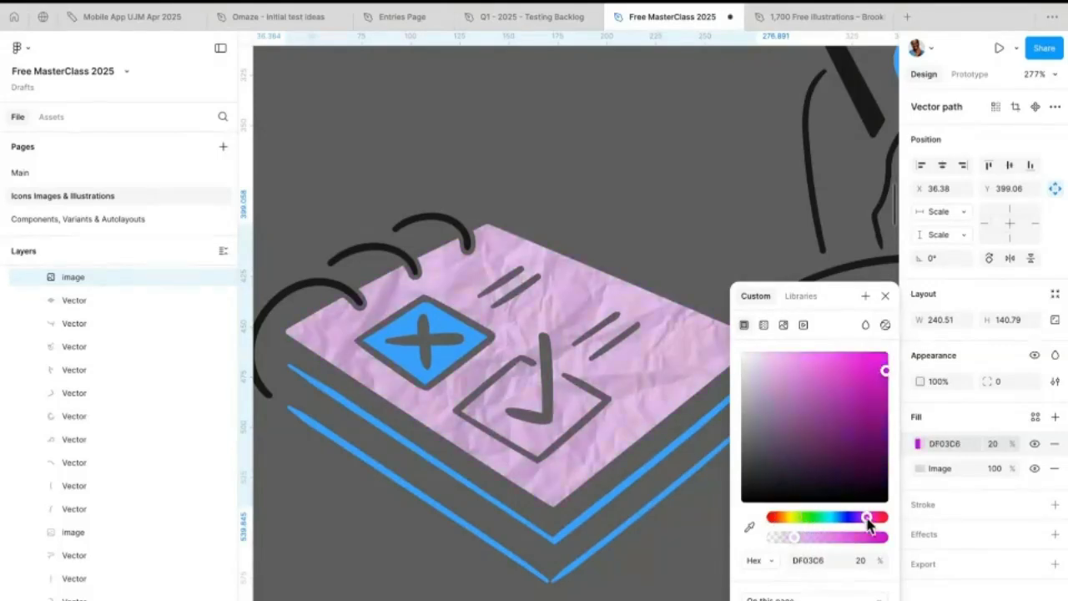
{"action": "left_click_drag", "start_coordinate": [865, 393], "coordinate": [870, 368]}
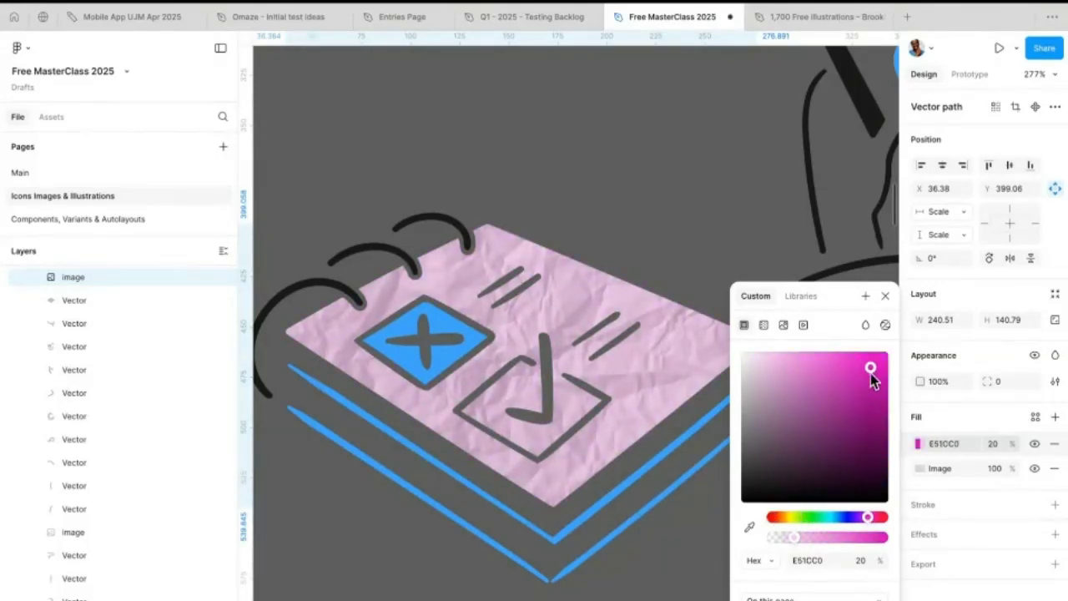
{"action": "mouse_move", "coordinate": [794, 530]}
{"action": "left_mouse_down"}
{"action": "mouse_move", "coordinate": [844, 530]}
{"action": "mouse_move", "coordinate": [794, 530]}
{"action": "left_mouse_up"}
{"action": "left_click", "coordinate": [501, 592]}
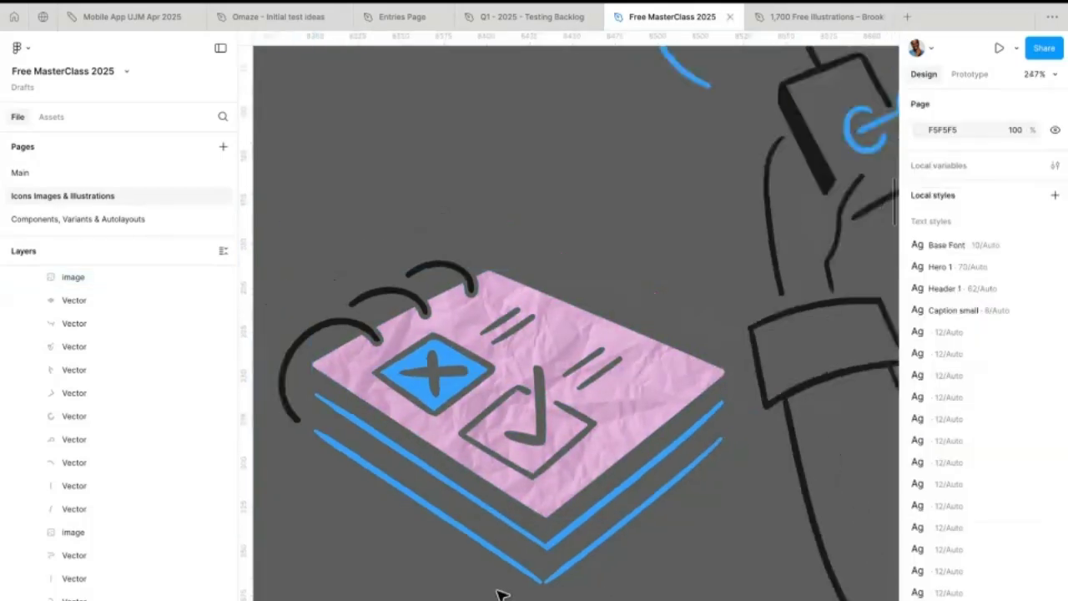
- Select the figure's red hair shape and switch to the browser's image search
{"action": "scroll", "coordinate": [500, 592], "scroll_direction": "down", "scroll_amount": 5}
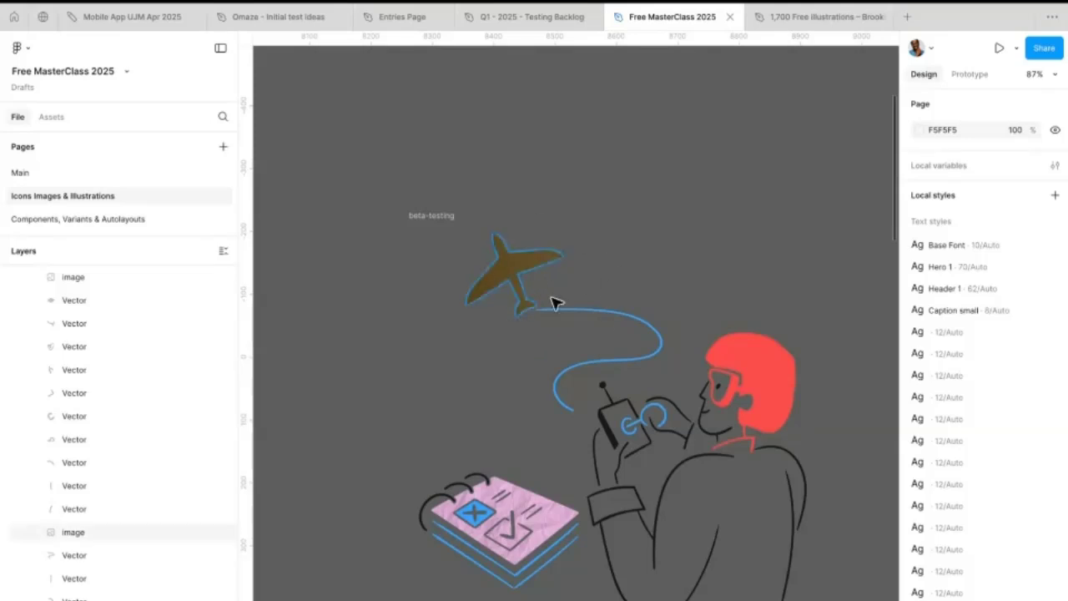
{"action": "scroll", "coordinate": [741, 360], "scroll_direction": "down", "scroll_amount": 2}
{"action": "scroll", "coordinate": [791, 362], "scroll_direction": "up", "scroll_amount": 5}
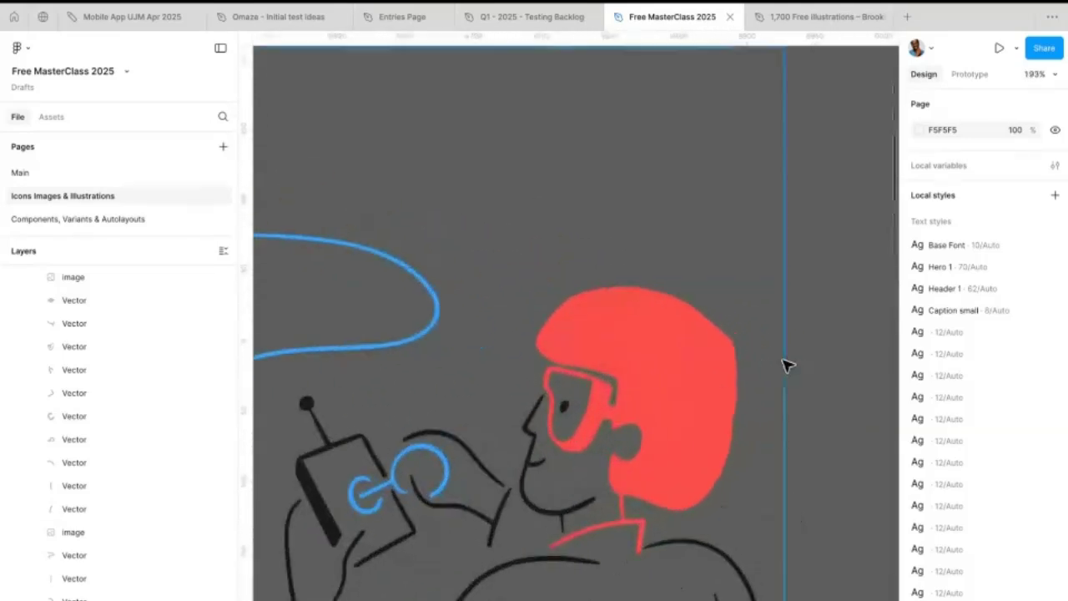
{"action": "left_click", "coordinate": [654, 392]}
{"action": "key", "text": "ctrl+Right"}
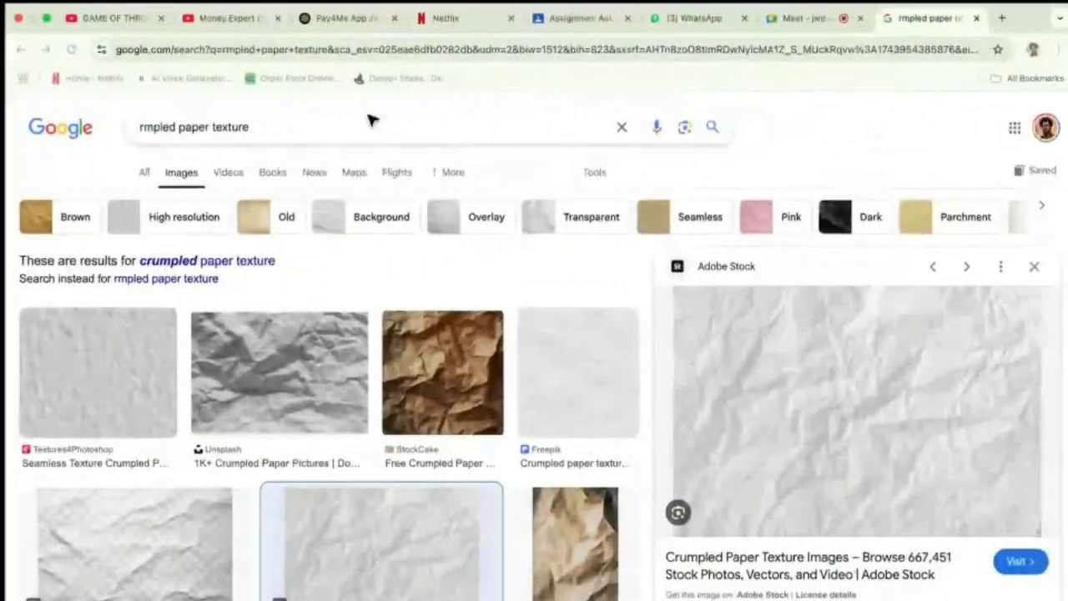
- Search Google Images for "afro hair texture" and look through the results for a usable texture
{"action": "left_click_drag", "start_coordinate": [203, 134], "coordinate": [96, 133]}
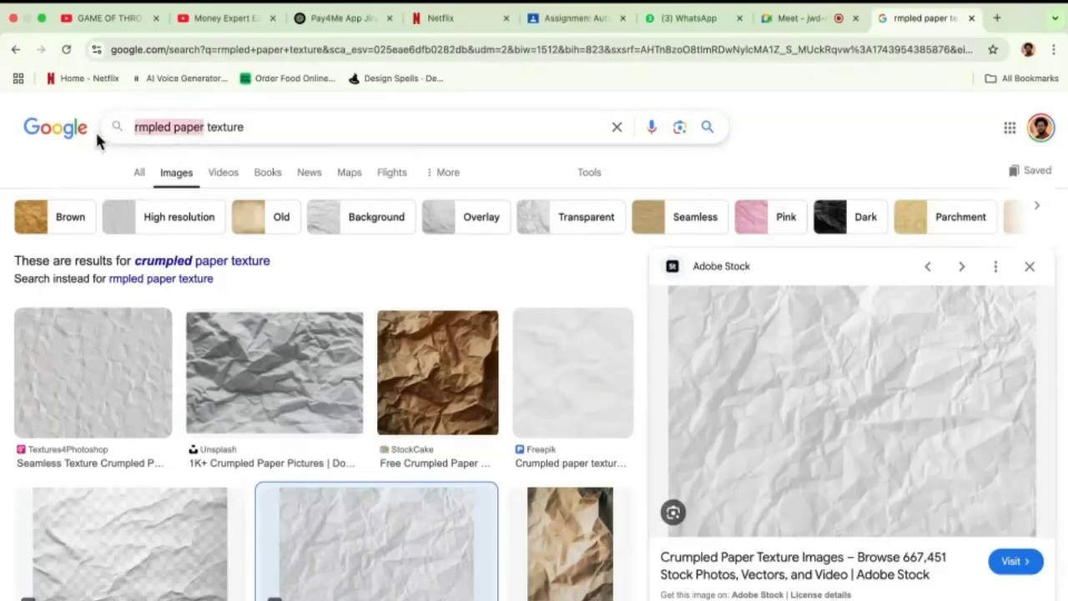
{"action": "type", "text": "afro hair text"}
{"action": "type", "text": "ure"}
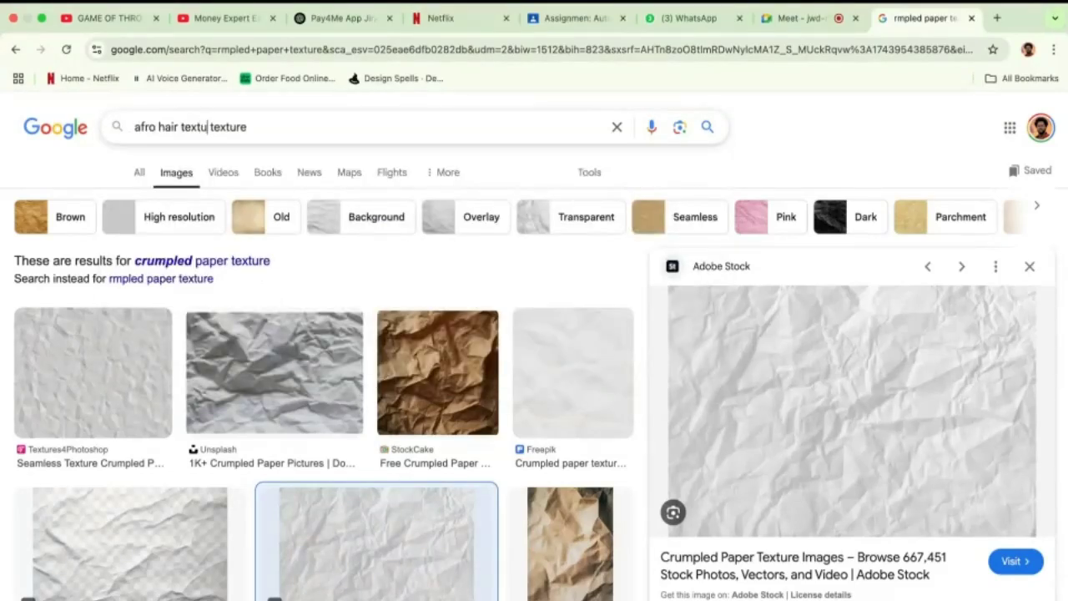
{"action": "key", "text": "Delete"}
{"action": "key", "text": "Delete"}
{"action": "key", "text": "Delete"}
{"action": "key", "text": "Delete"}
{"action": "key", "text": "Delete"}
{"action": "key", "text": "Delete"}
{"action": "key", "text": "Delete"}
{"action": "key", "text": "Delete"}
{"action": "key", "text": "Return"}
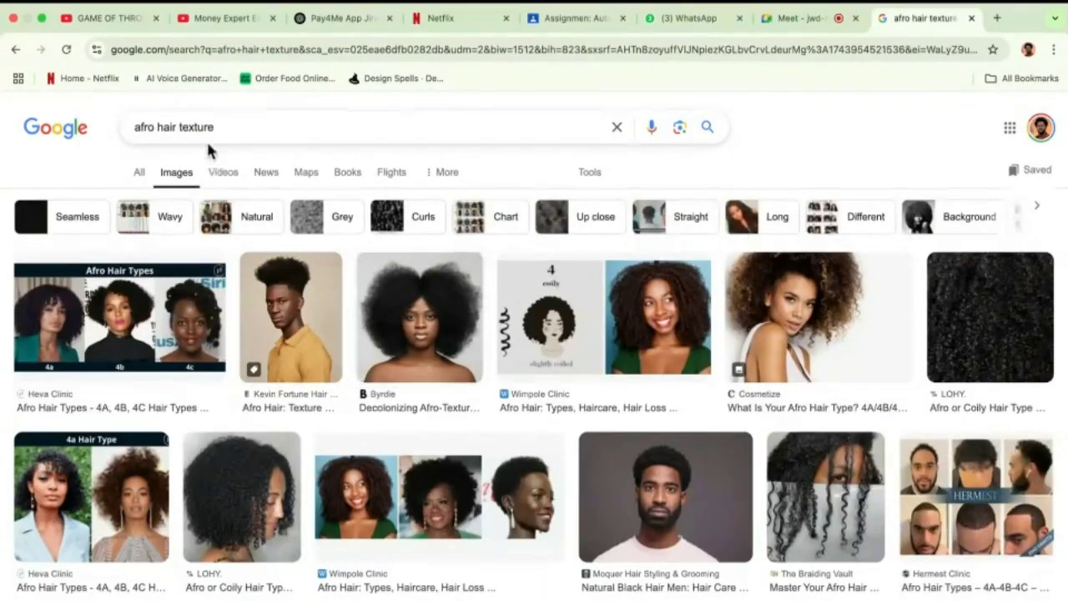
{"action": "scroll", "coordinate": [810, 398], "scroll_direction": "down", "scroll_amount": 5}
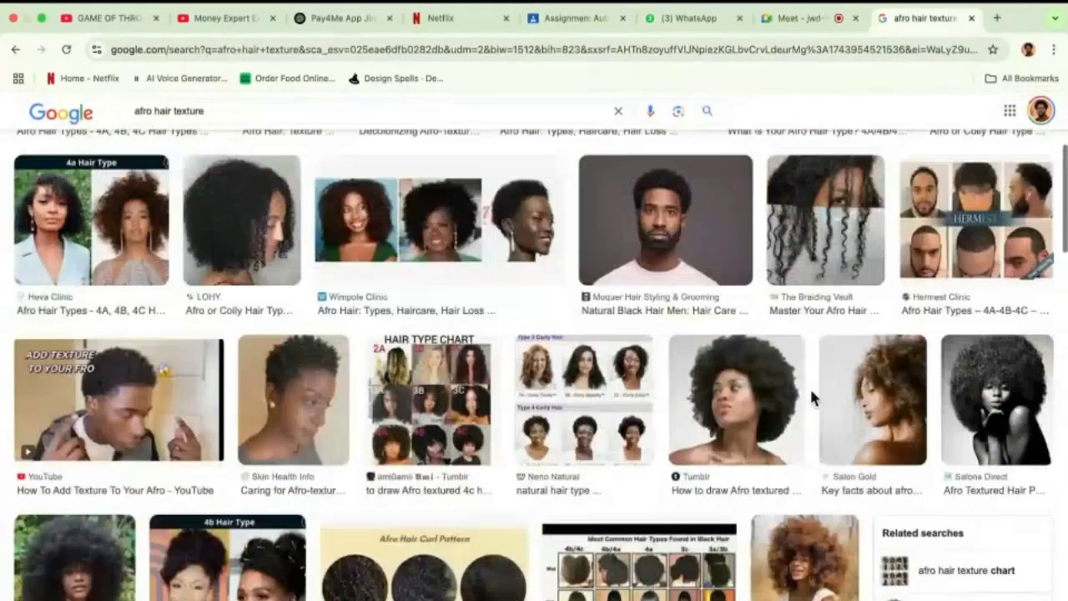
{"action": "scroll", "coordinate": [810, 398], "scroll_direction": "down", "scroll_amount": 8}
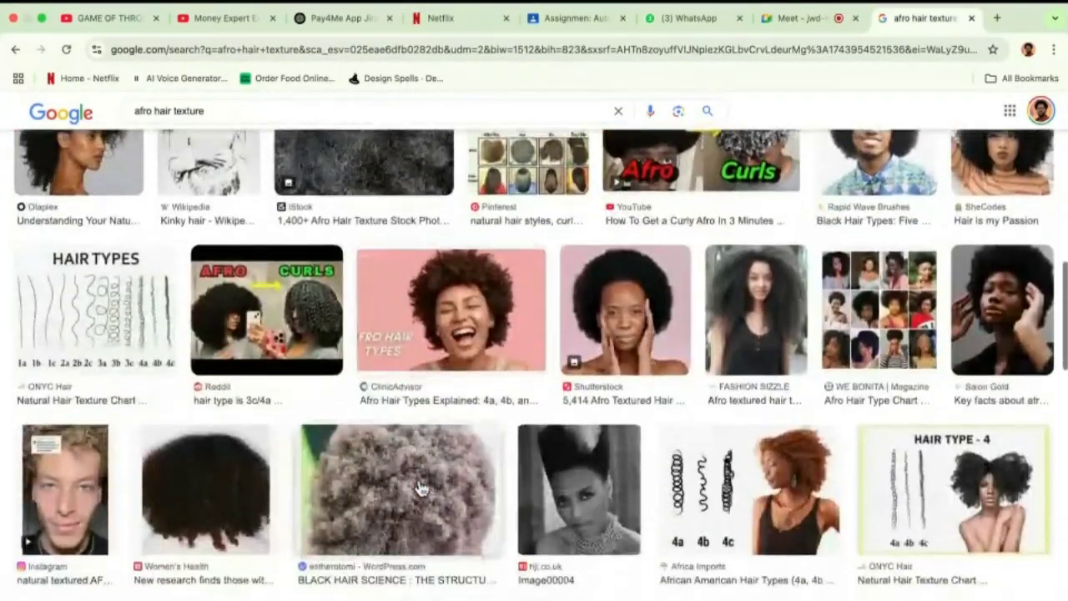
{"action": "scroll", "coordinate": [421, 488], "scroll_direction": "up", "scroll_amount": 15}
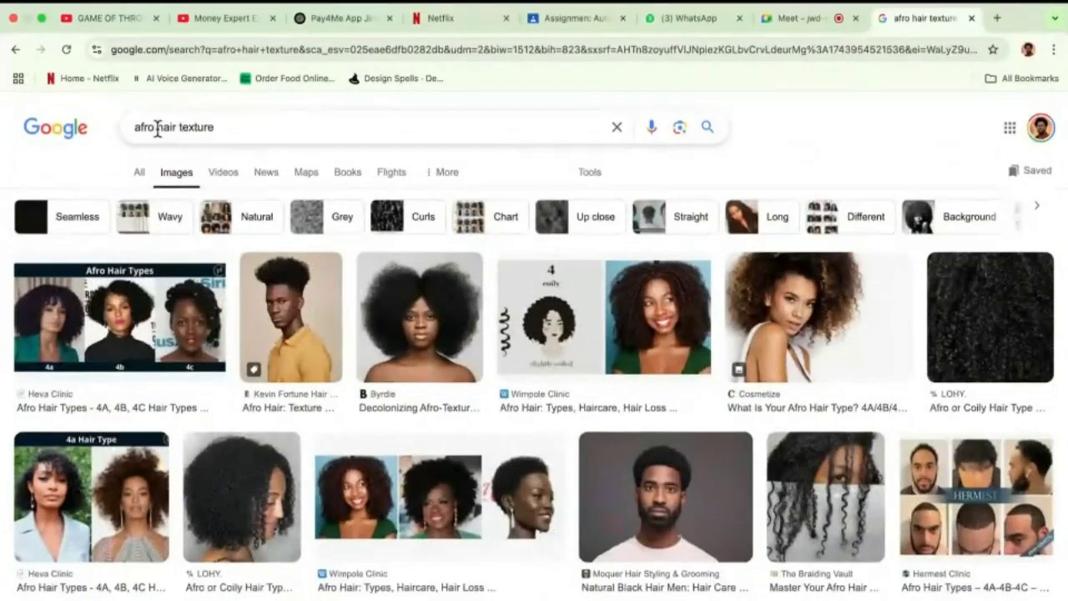
- Change the image search to "hair texture", preview the dark brown hair image from Rizos Curls and copy it
{"action": "left_click_drag", "start_coordinate": [157, 130], "coordinate": [28, 153]}
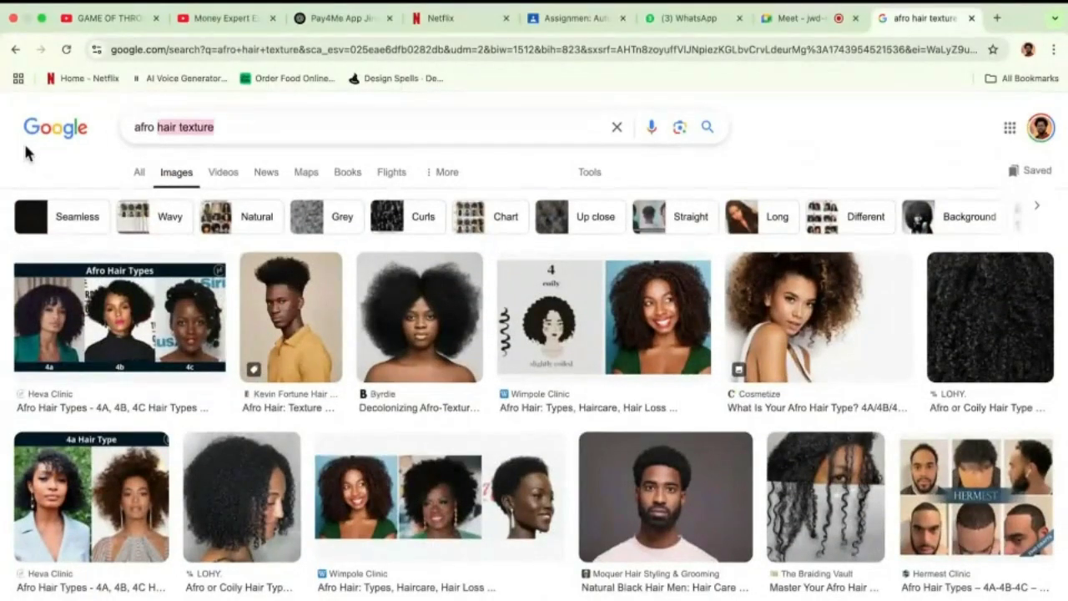
{"action": "key", "text": "Left"}
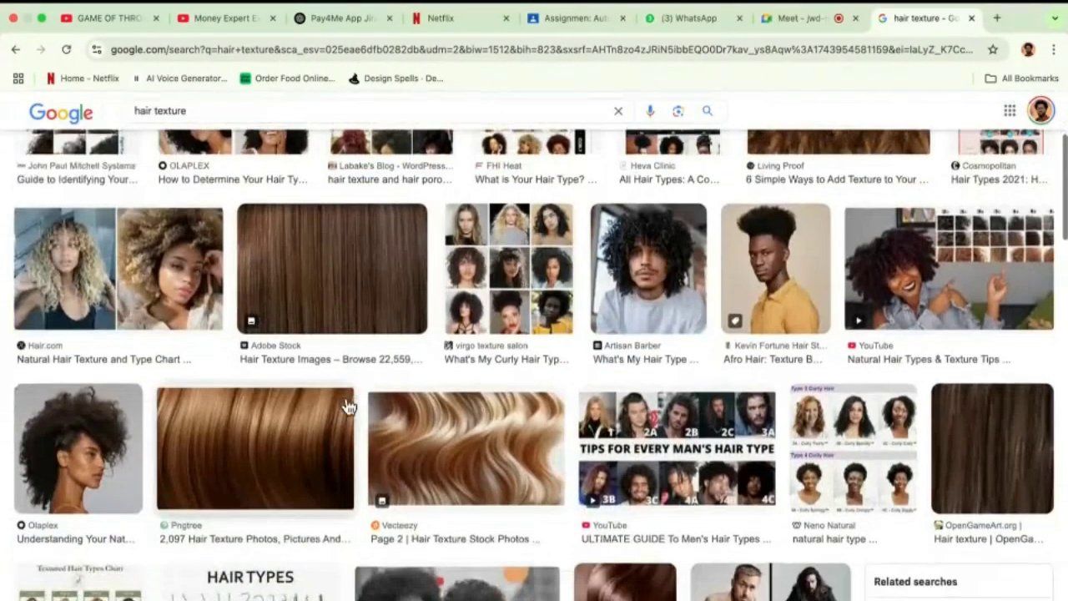
{"action": "scroll", "coordinate": [349, 405], "scroll_direction": "down", "scroll_amount": 2}
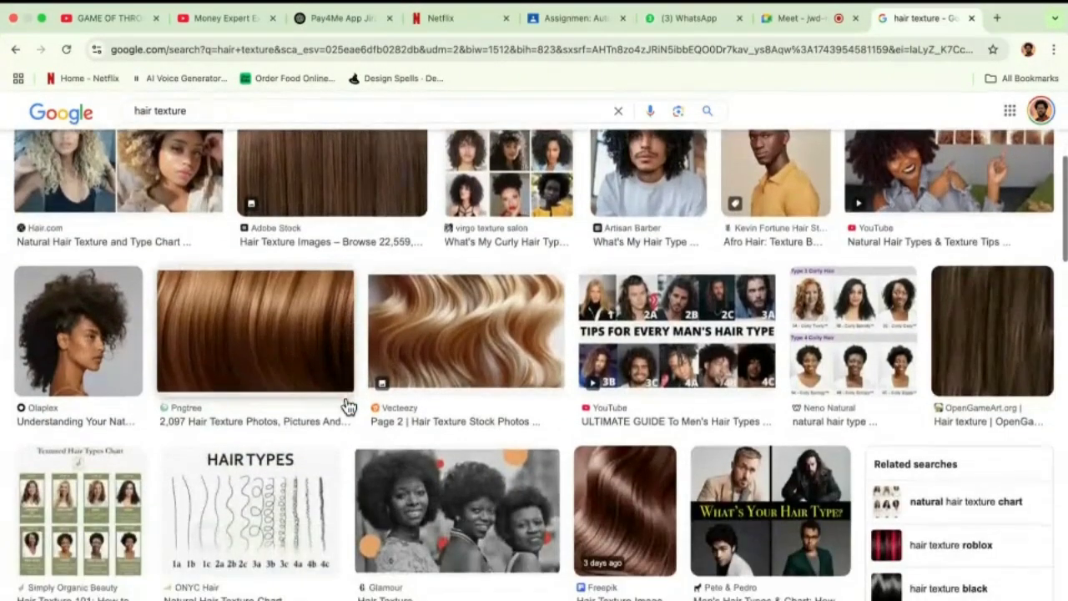
{"action": "scroll", "coordinate": [349, 405], "scroll_direction": "down", "scroll_amount": 2}
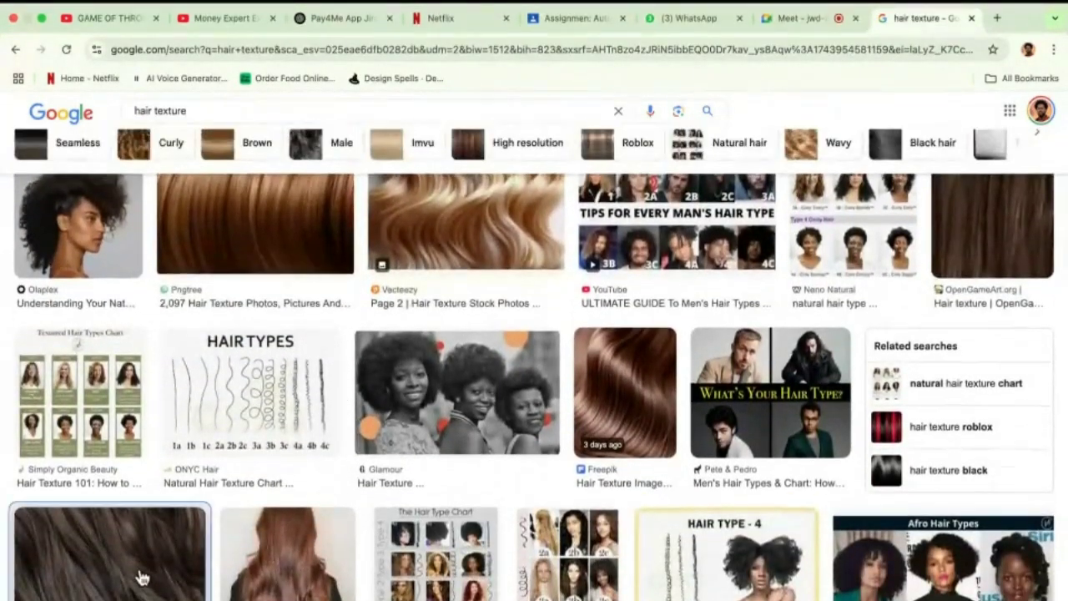
{"action": "left_click", "coordinate": [140, 577]}
{"action": "right_click", "coordinate": [941, 240]}
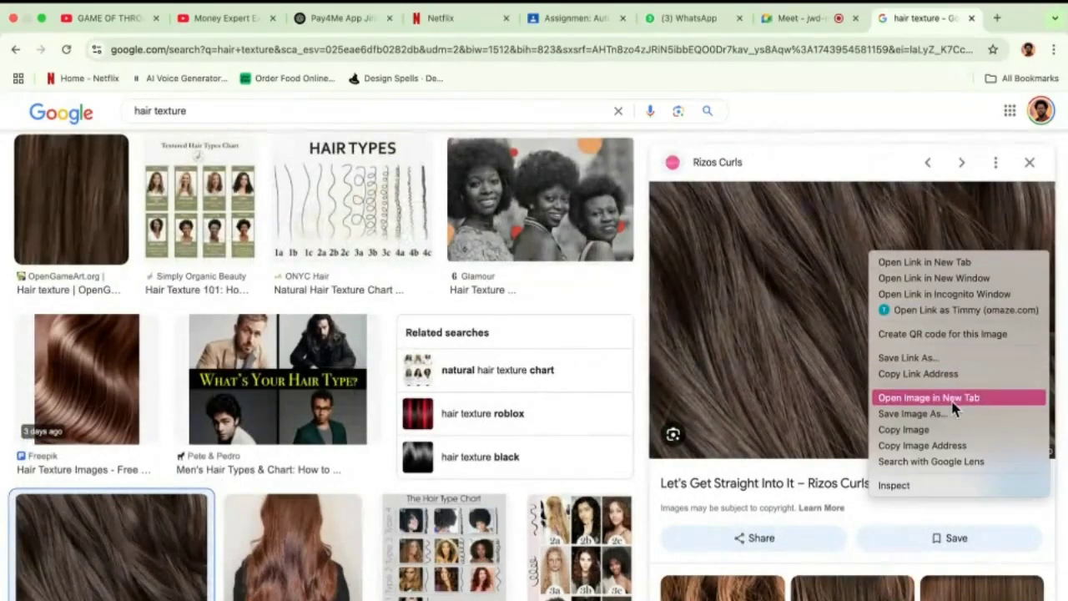
{"action": "left_click", "coordinate": [916, 431]}
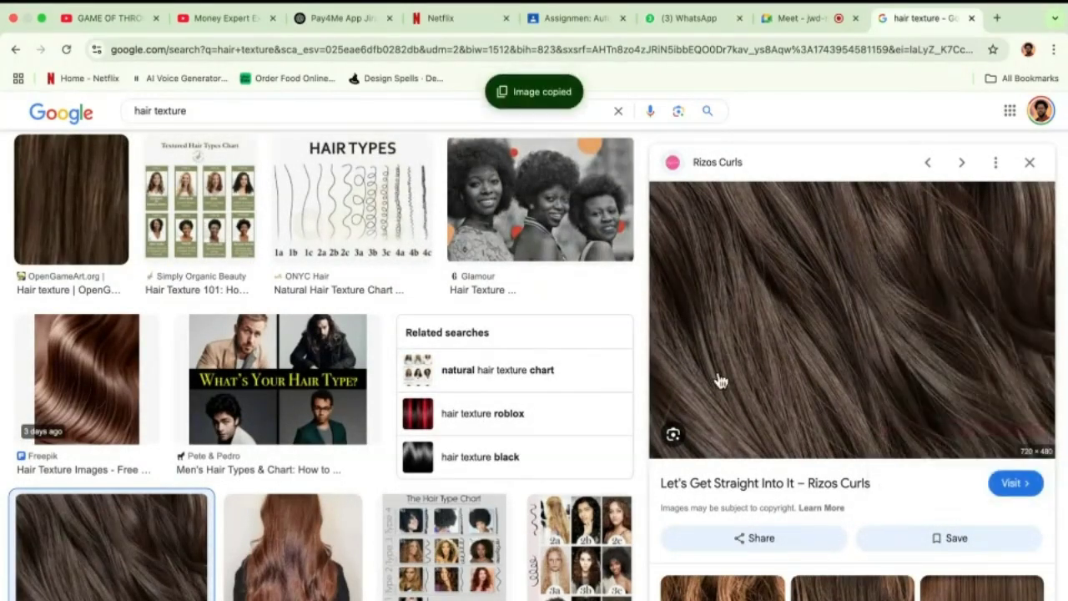
- Switch back to Figma and replace the FF4D4D fill of the figure's hair with the copied hair texture image
{"action": "key", "text": "ctrl+Left"}
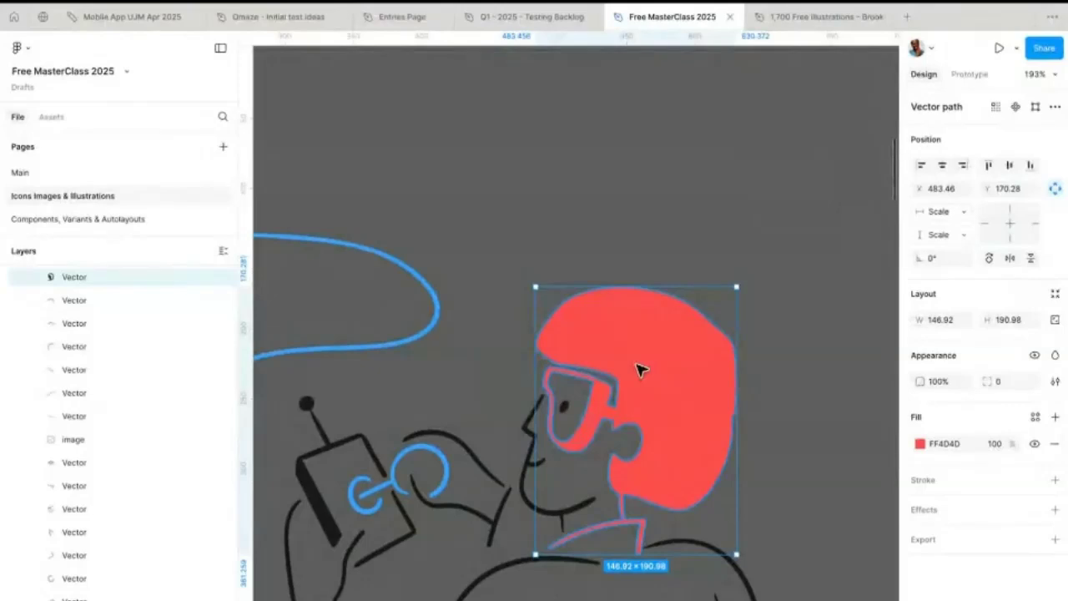
{"action": "left_click", "coordinate": [904, 444]}
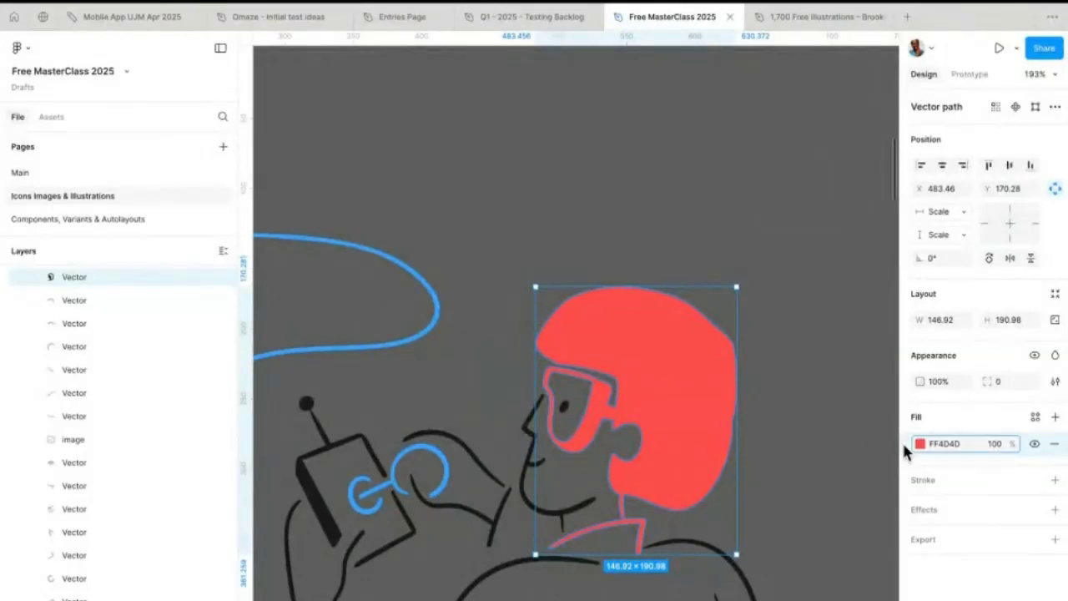
{"action": "key", "text": "super+v"}
{"action": "scroll", "coordinate": [609, 390], "scroll_direction": "up", "scroll_amount": 3}
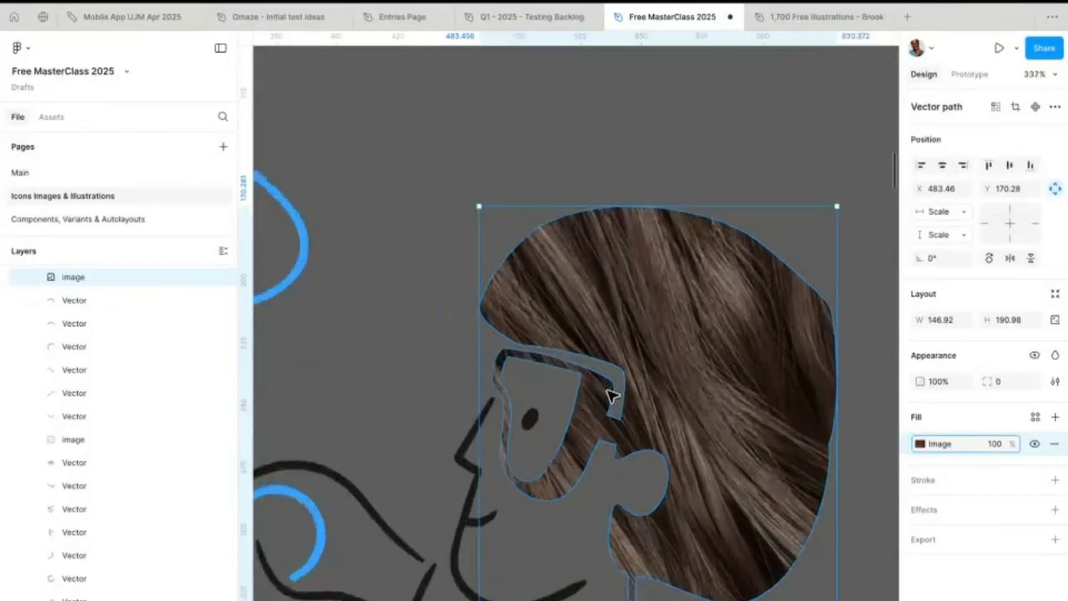
{"action": "scroll", "coordinate": [608, 390], "scroll_direction": "up", "scroll_amount": 2}
{"action": "scroll", "coordinate": [710, 334], "scroll_direction": "down", "scroll_amount": 2}
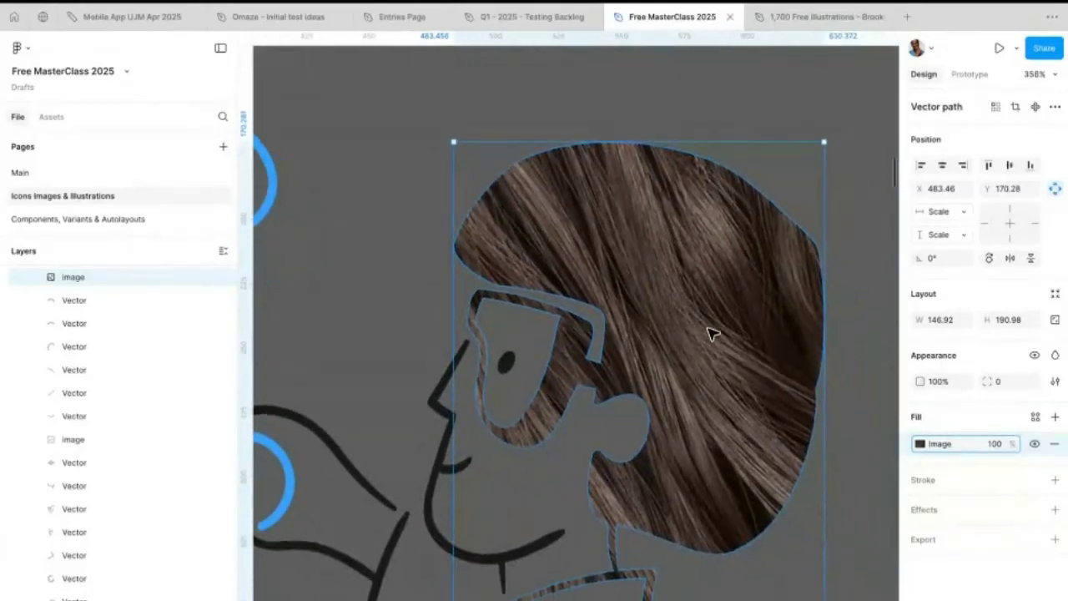
- Add a black 000000 fill at 71% opacity above the hair's image fill and deselect the shape
{"action": "left_click", "coordinate": [1054, 418]}
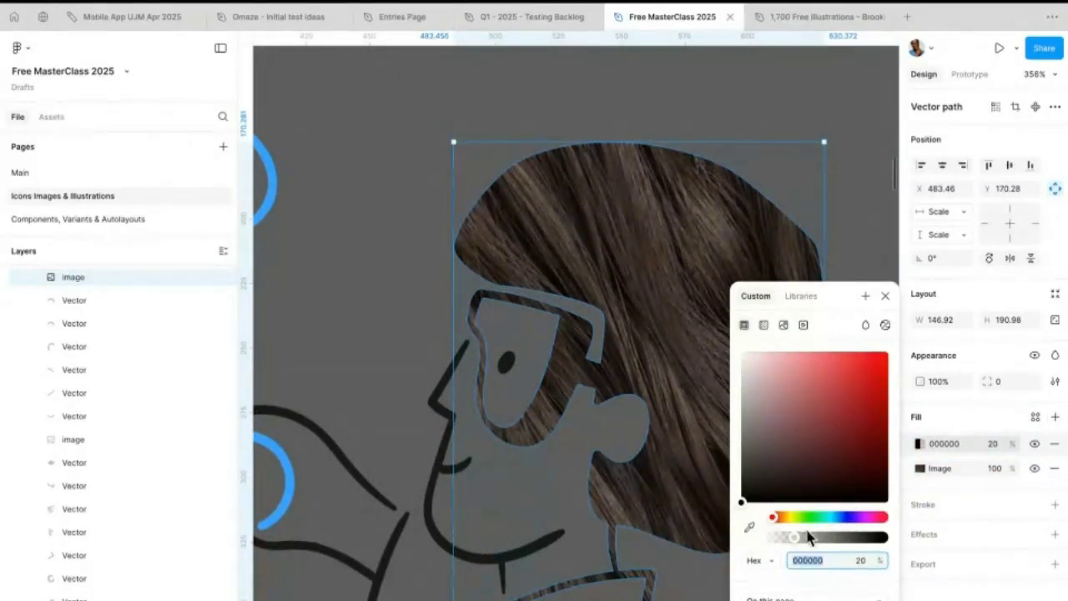
{"action": "left_click_drag", "start_coordinate": [808, 538], "coordinate": [854, 536]}
{"action": "left_click", "coordinate": [448, 306]}
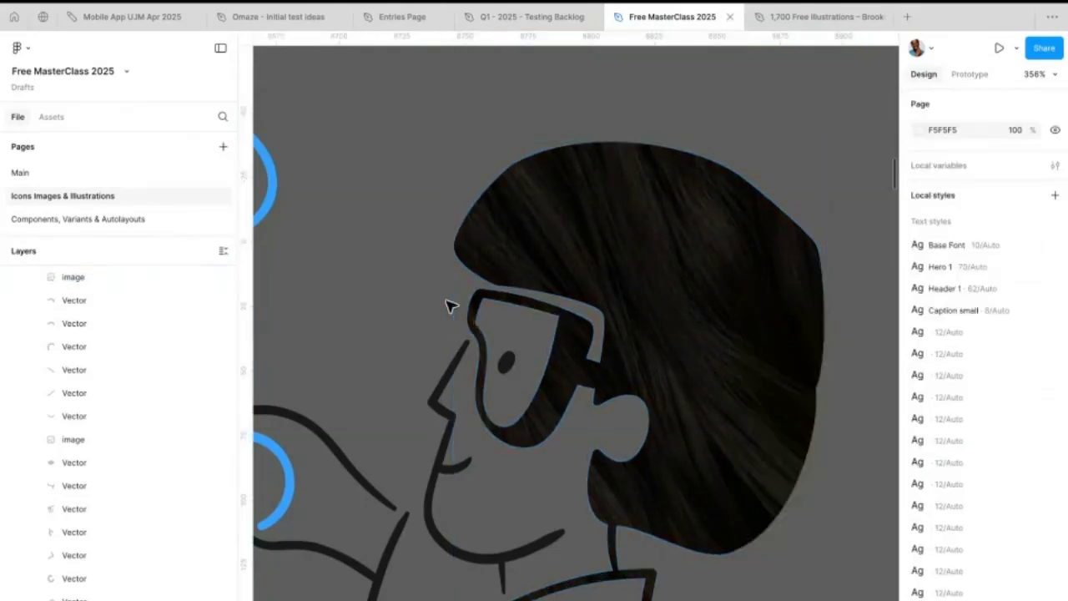
{"action": "scroll", "coordinate": [484, 292], "scroll_direction": "down", "scroll_amount": 4}
{"action": "scroll", "coordinate": [460, 337], "scroll_direction": "up", "scroll_amount": 4}
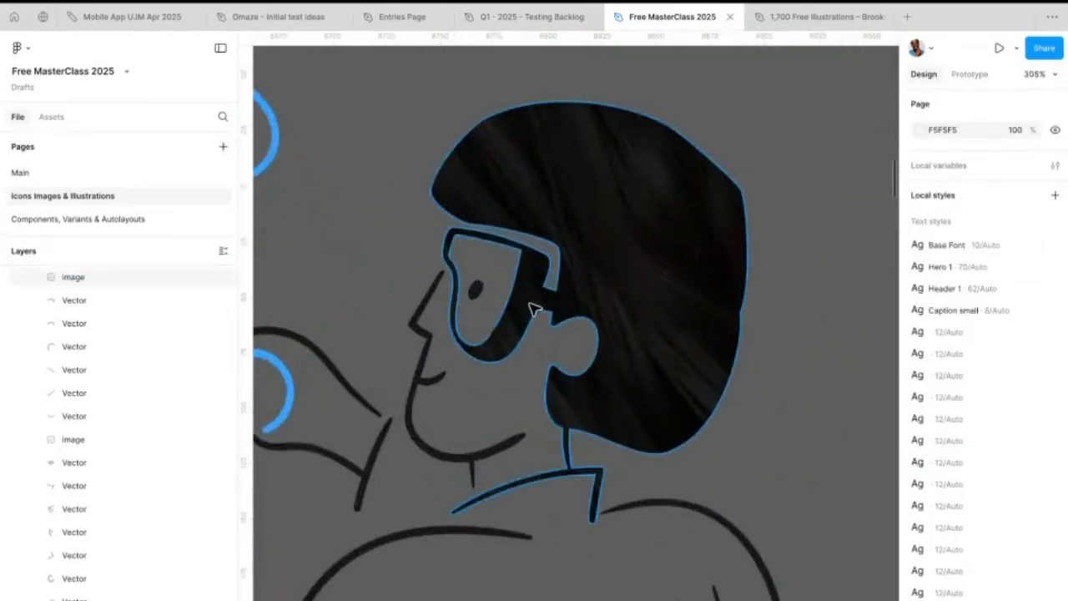
{"action": "scroll", "coordinate": [738, 361], "scroll_direction": "down", "scroll_amount": 4}
- Recolour the hair's overlay fill to red FF0F0F, lower its opacity so more of the texture shows, and deselect the shape
{"action": "left_click", "coordinate": [723, 350]}
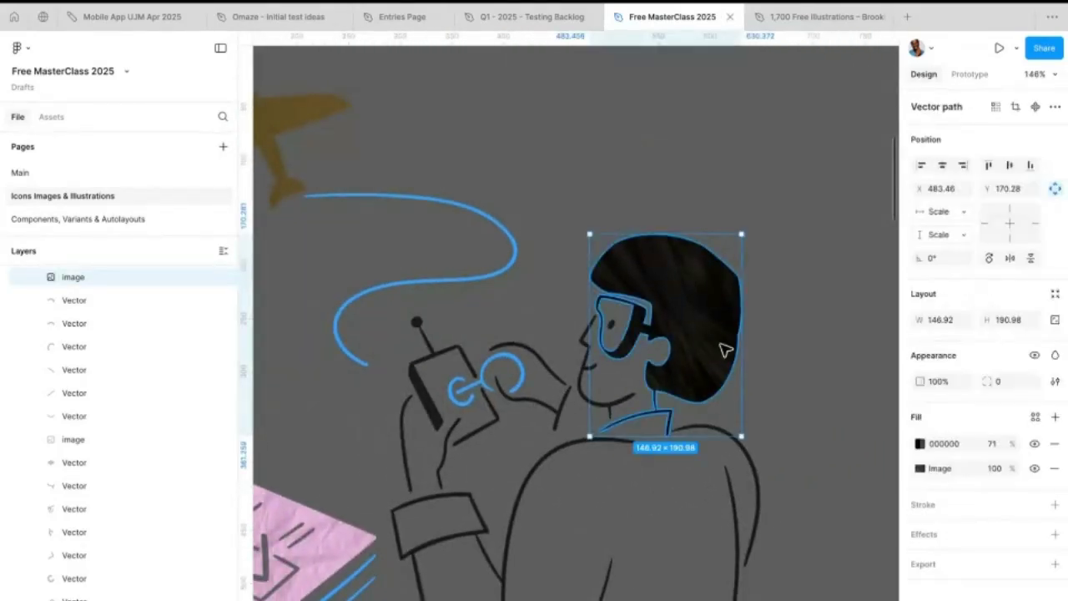
{"action": "left_click", "coordinate": [919, 443]}
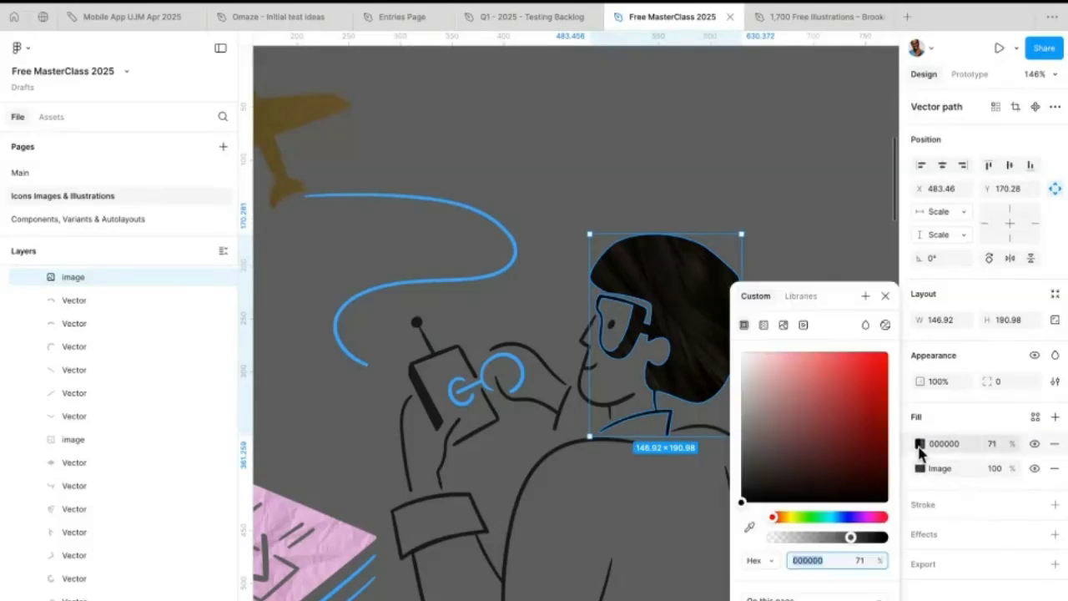
{"action": "left_click_drag", "start_coordinate": [861, 465], "coordinate": [881, 361]}
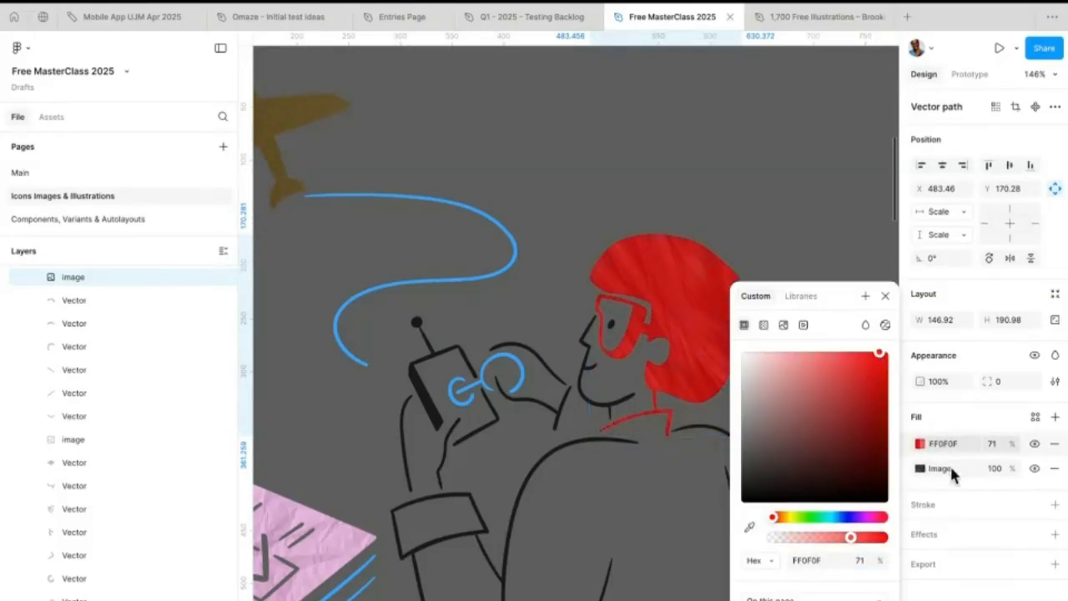
{"action": "left_click_drag", "start_coordinate": [851, 537], "coordinate": [853, 537]}
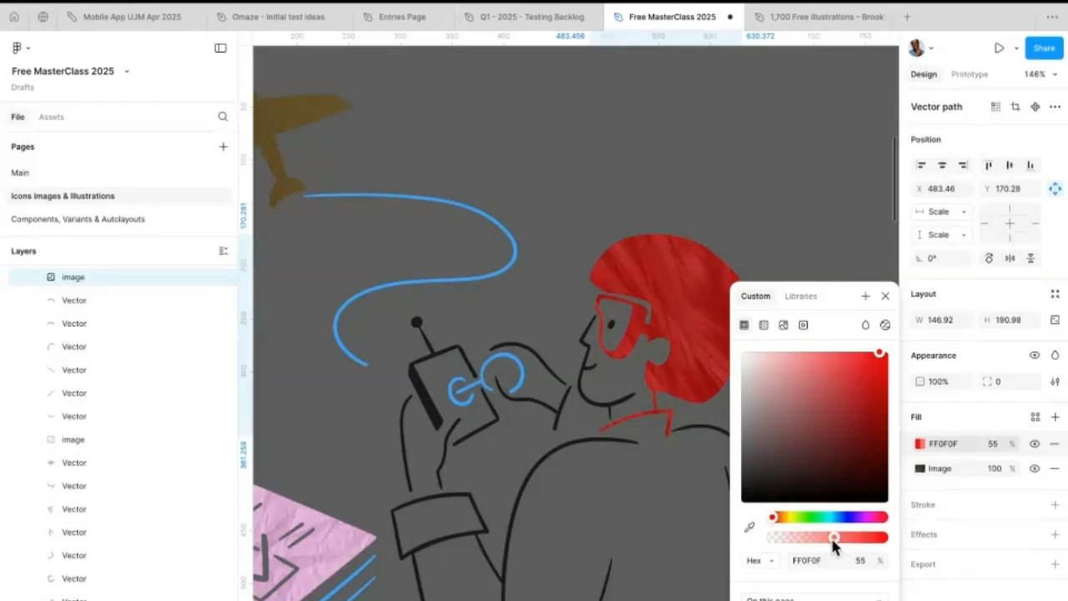
{"action": "left_click", "coordinate": [765, 237]}
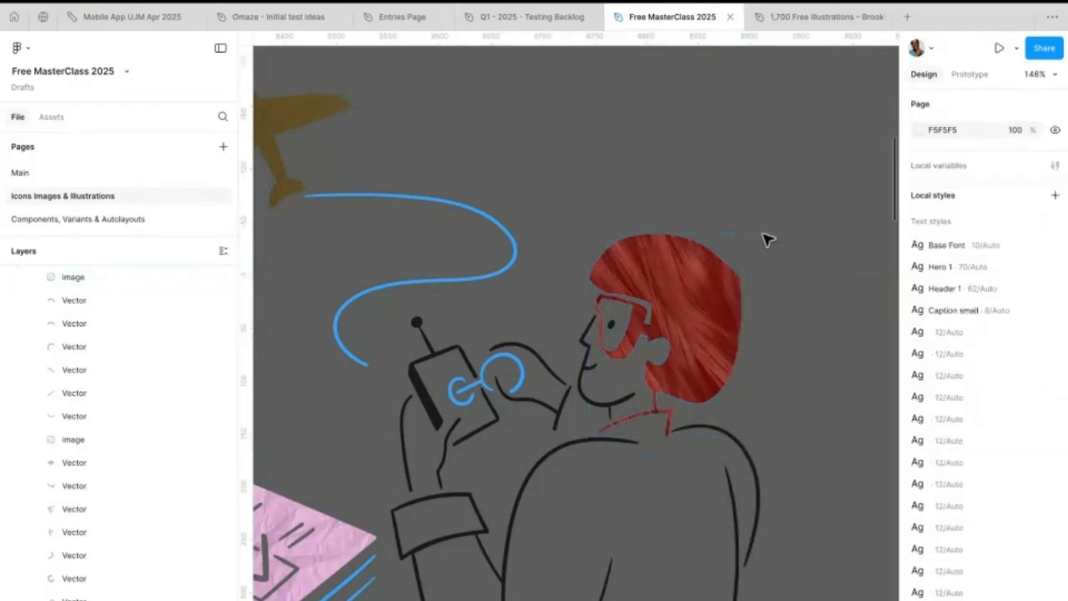
{"action": "scroll", "coordinate": [765, 236], "scroll_direction": "down", "scroll_amount": 5}
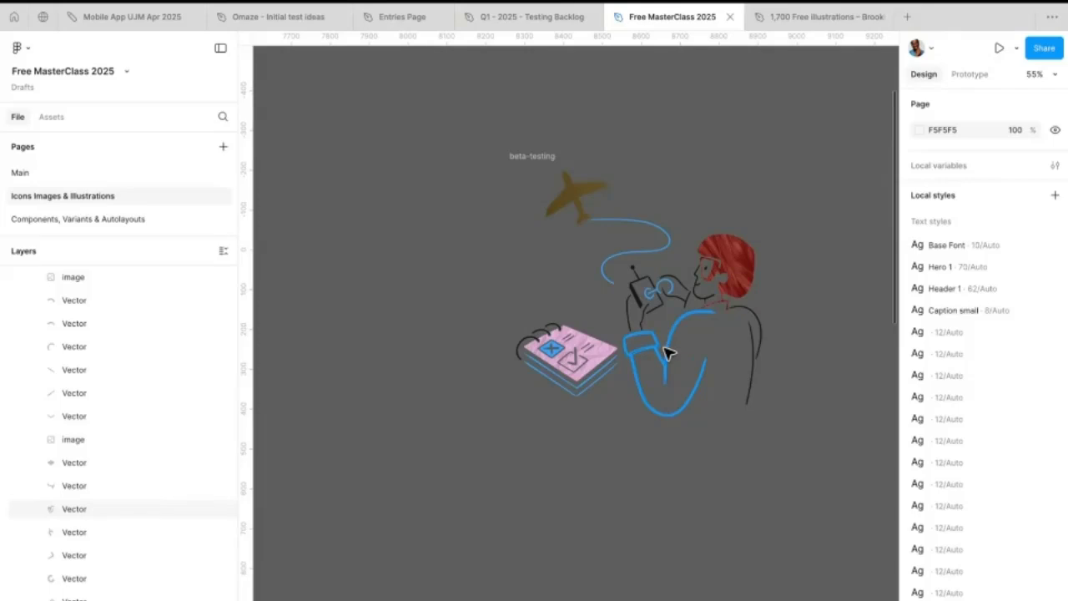
{"action": "left_click", "coordinate": [668, 352]}
{"action": "left_click", "coordinate": [655, 292]}
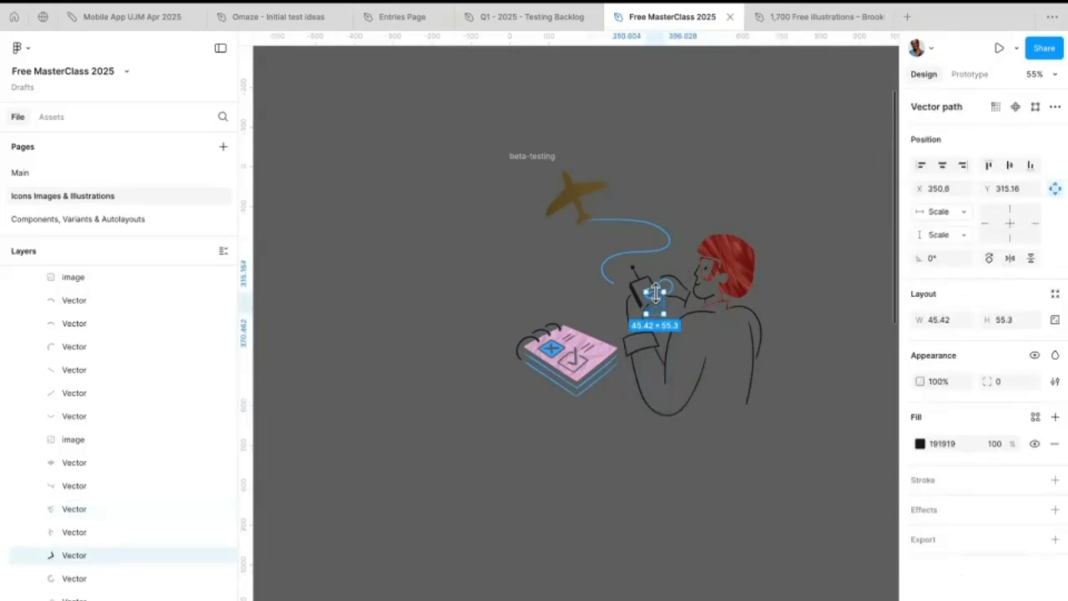
{"action": "left_click", "coordinate": [593, 352]}
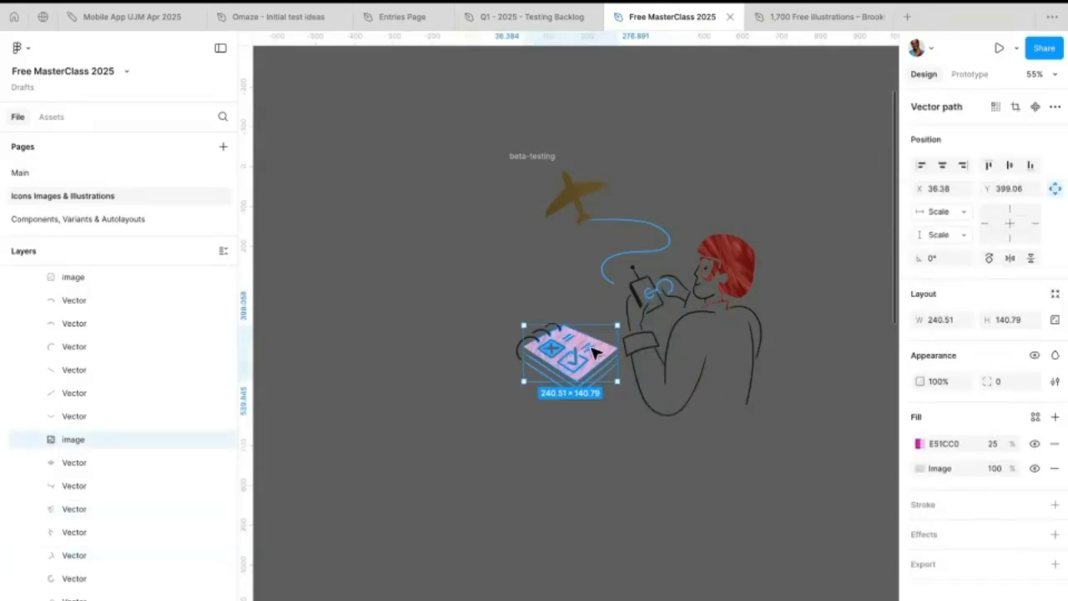
{"action": "scroll", "coordinate": [589, 215], "scroll_direction": "up", "scroll_amount": 6}
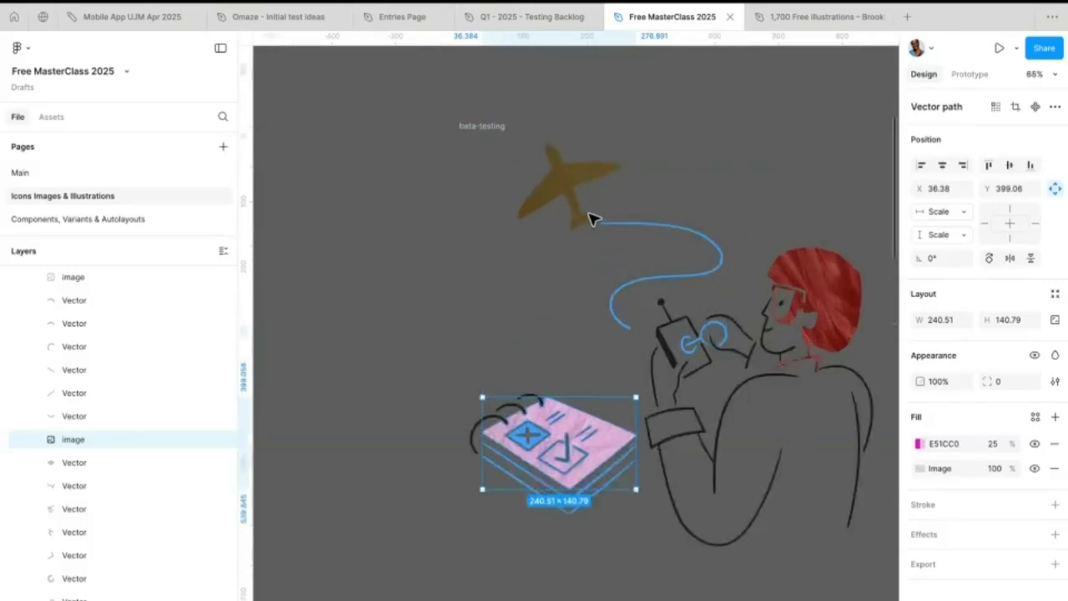
- Duplicate the leather-textured airplane three times around its tail, scaling the copies progressively smaller, the smallest to about 31 × 40
{"action": "left_click", "coordinate": [544, 179]}
{"action": "scroll", "coordinate": [463, 181], "scroll_direction": "down", "scroll_amount": 5}
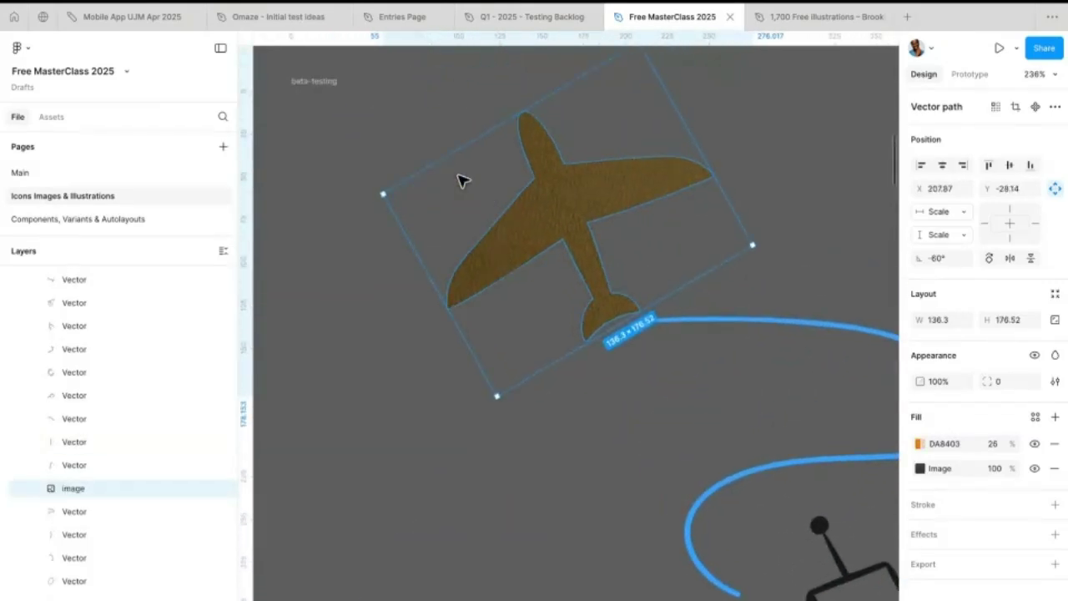
{"action": "left_click_drag", "start_coordinate": [544, 194], "coordinate": [451, 363]}
{"action": "left_click_drag", "start_coordinate": [321, 347], "coordinate": [628, 225]}
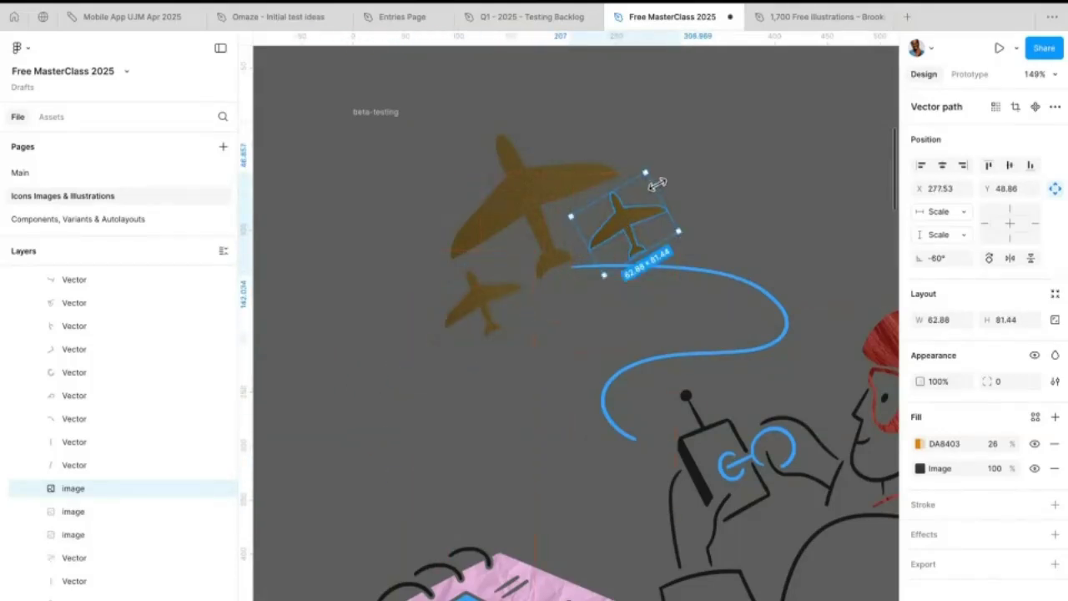
{"action": "left_click_drag", "start_coordinate": [646, 167], "coordinate": [594, 321]}
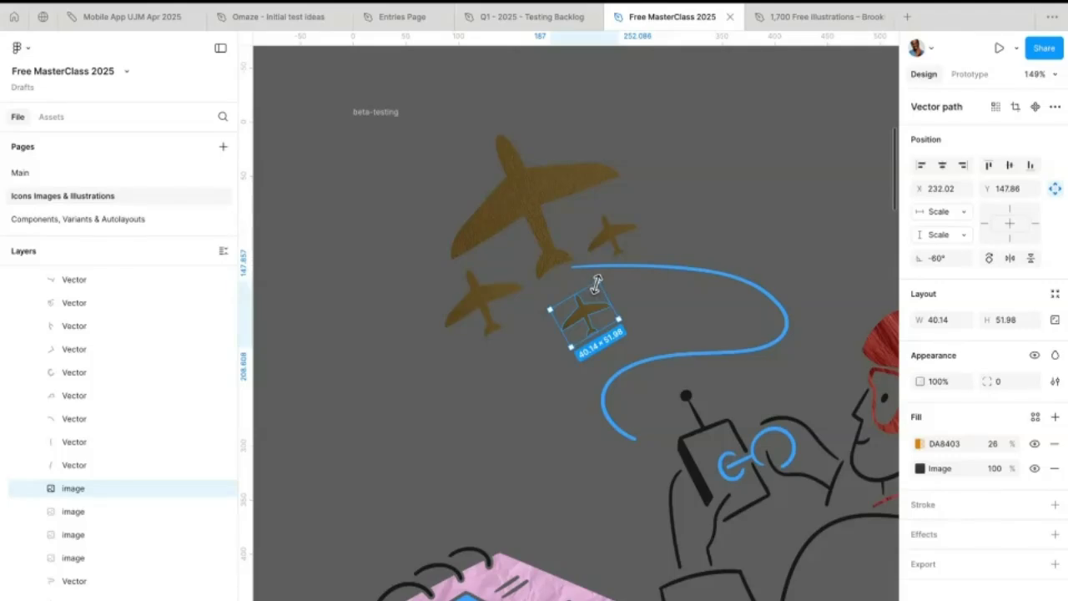
{"action": "left_click_drag", "start_coordinate": [595, 284], "coordinate": [579, 323]}
{"action": "scroll", "coordinate": [579, 323], "scroll_direction": "up", "scroll_amount": 5}
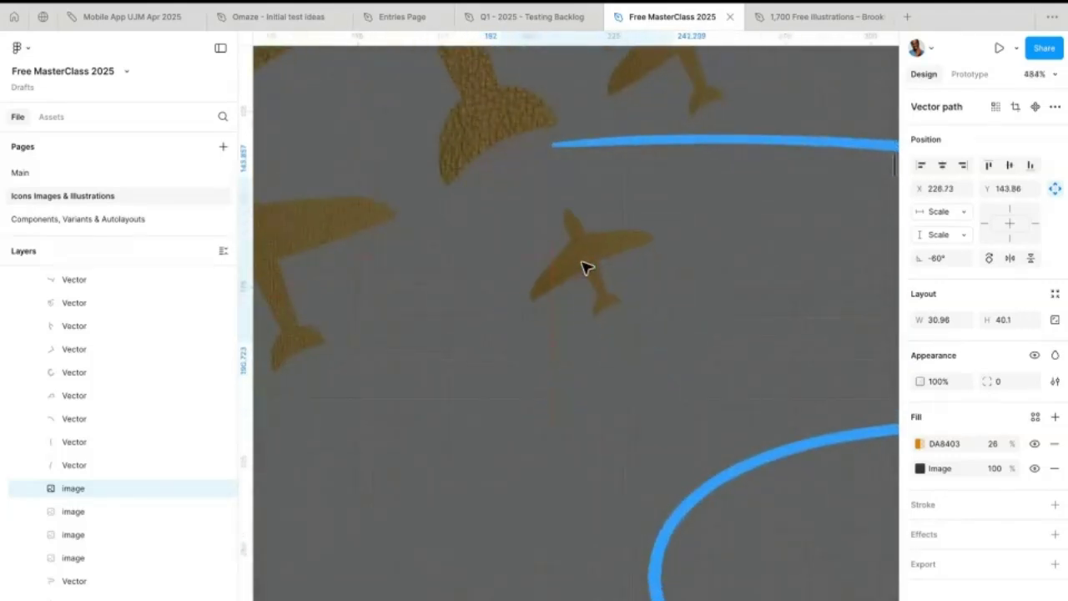
- Recolour the overlay fill of the smallest airplane copy to green 03DA9D, keeping its opacity at 26%
{"action": "scroll", "coordinate": [584, 267], "scroll_direction": "down", "scroll_amount": 3}
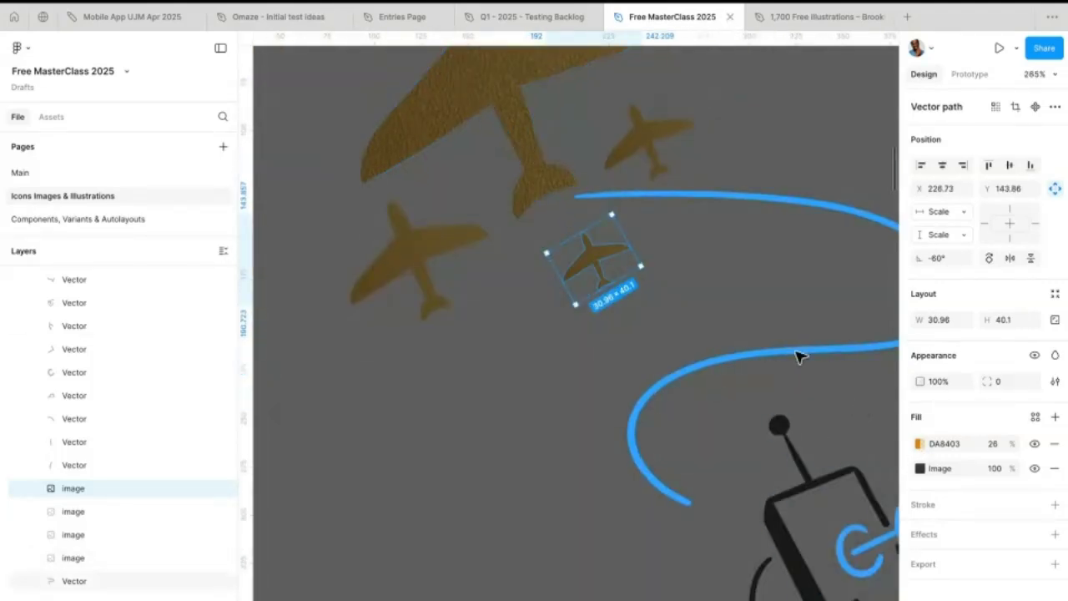
{"action": "left_click", "coordinate": [920, 444]}
{"action": "left_click", "coordinate": [820, 517]}
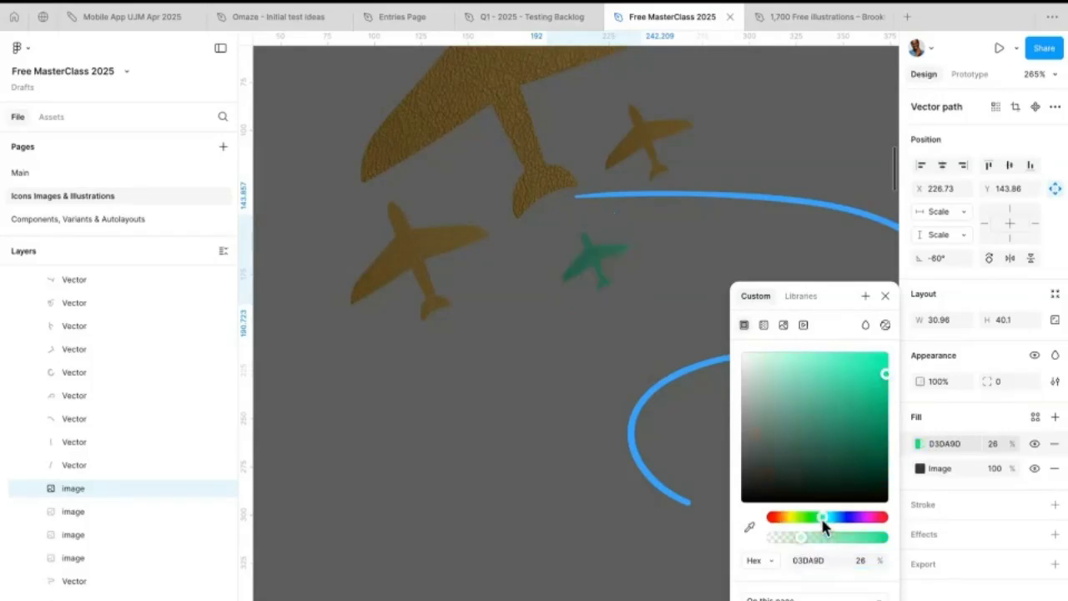
- Recolour the overlay fill of the largest airplane copy to blue 0703DA
{"action": "left_click", "coordinate": [407, 250]}
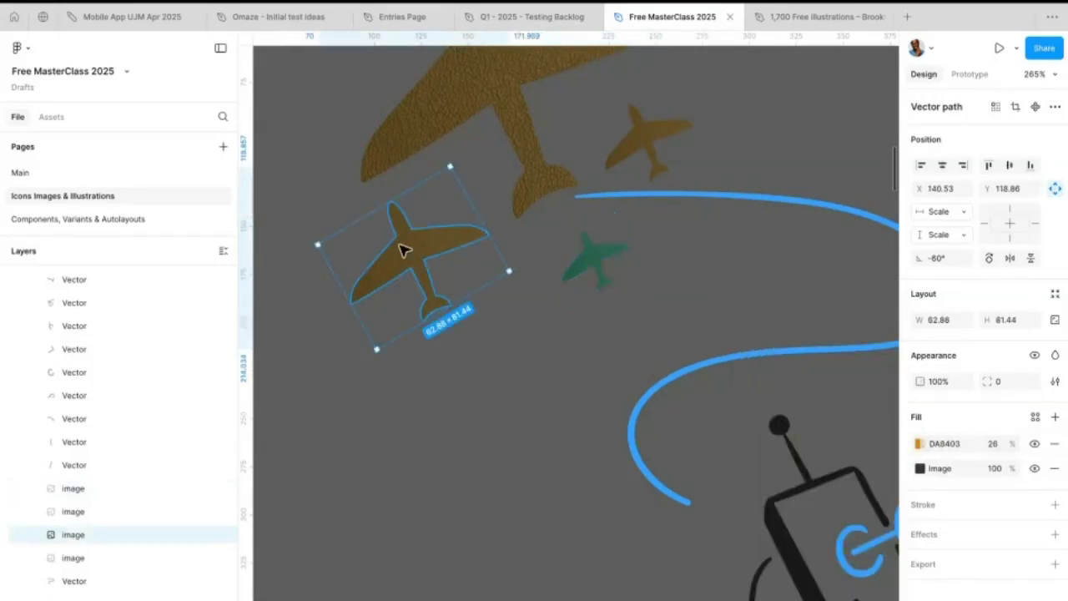
{"action": "left_click", "coordinate": [922, 448]}
{"action": "left_click_drag", "start_coordinate": [872, 522], "coordinate": [846, 518]}
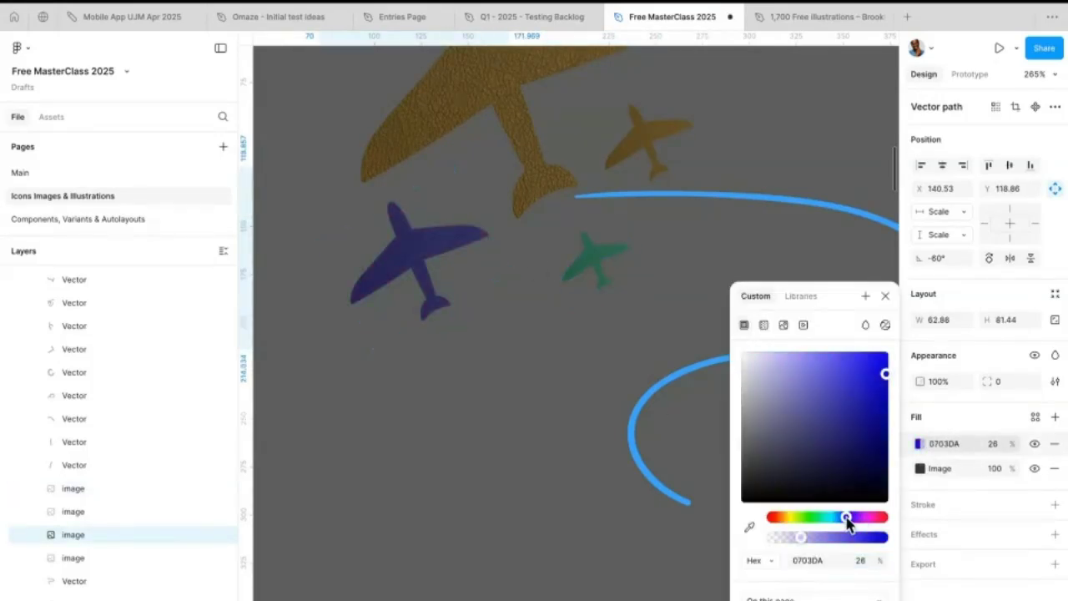
- Recolour the overlay fill of the remaining orange airplane copy, above the blue trail line, to red and deselect it
{"action": "left_click", "coordinate": [654, 146]}
{"action": "left_click", "coordinate": [920, 445]}
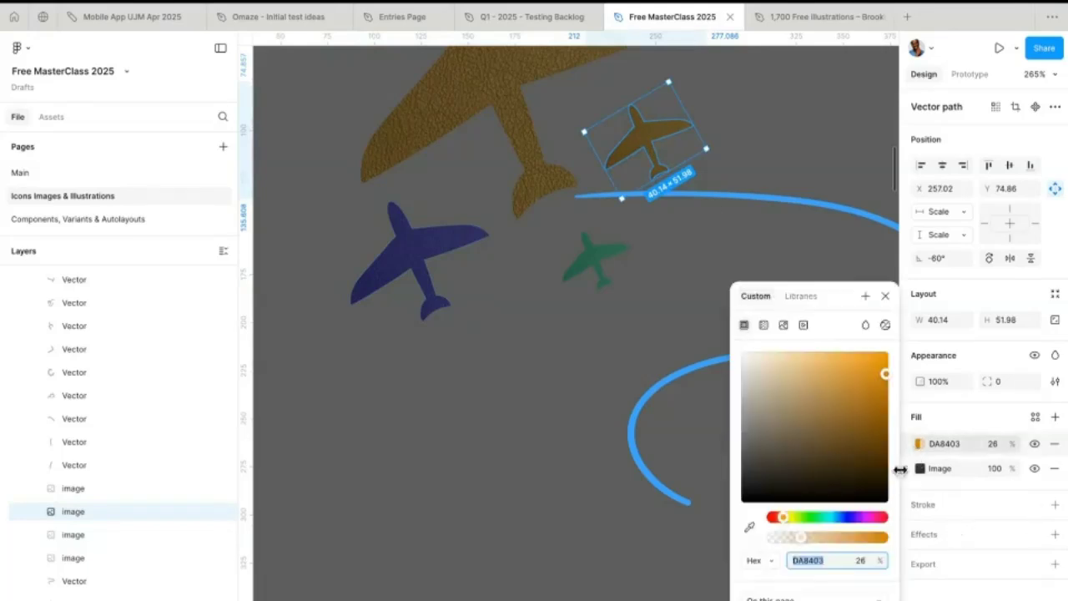
{"action": "left_click_drag", "start_coordinate": [801, 516], "coordinate": [932, 512]}
{"action": "left_click", "coordinate": [579, 425]}
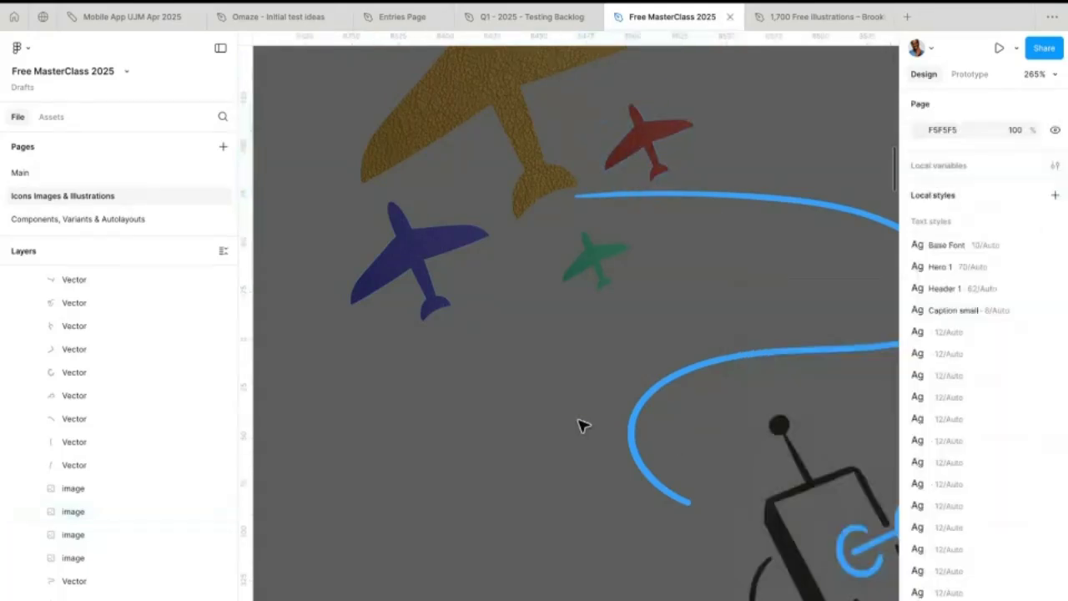
- Move the blue airplane closer to the large leather airplane, to about X 146.53, Y 104.86, and clear the selection
{"action": "scroll", "coordinate": [583, 426], "scroll_direction": "down", "scroll_amount": 5}
{"action": "scroll", "coordinate": [583, 425], "scroll_direction": "down", "scroll_amount": 1}
{"action": "left_click", "coordinate": [498, 350]}
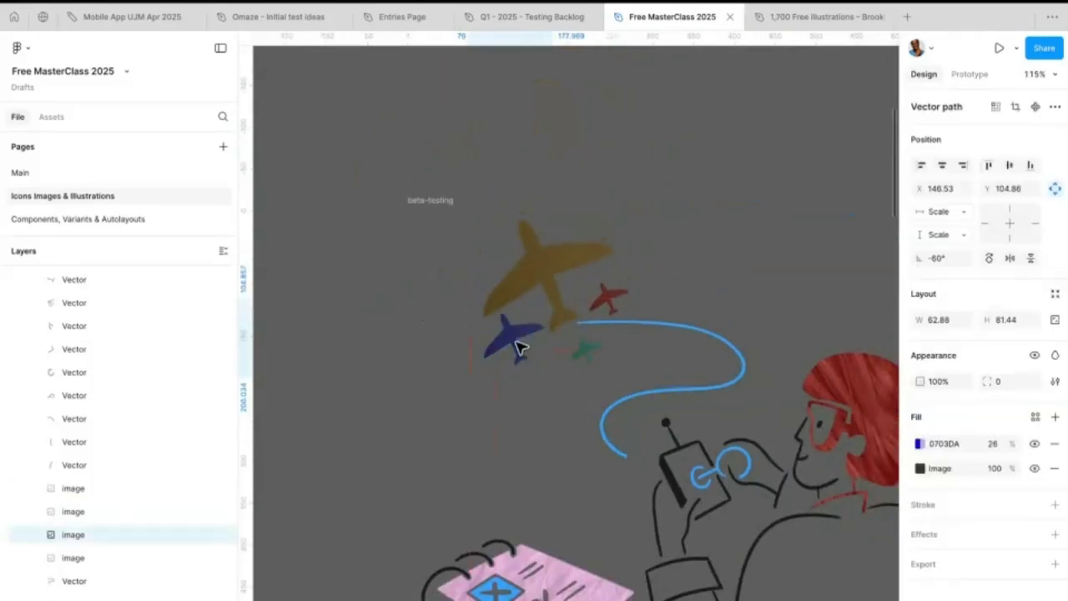
{"action": "key", "text": "Escape"}
{"action": "scroll", "coordinate": [543, 417], "scroll_direction": "down", "scroll_amount": 8}
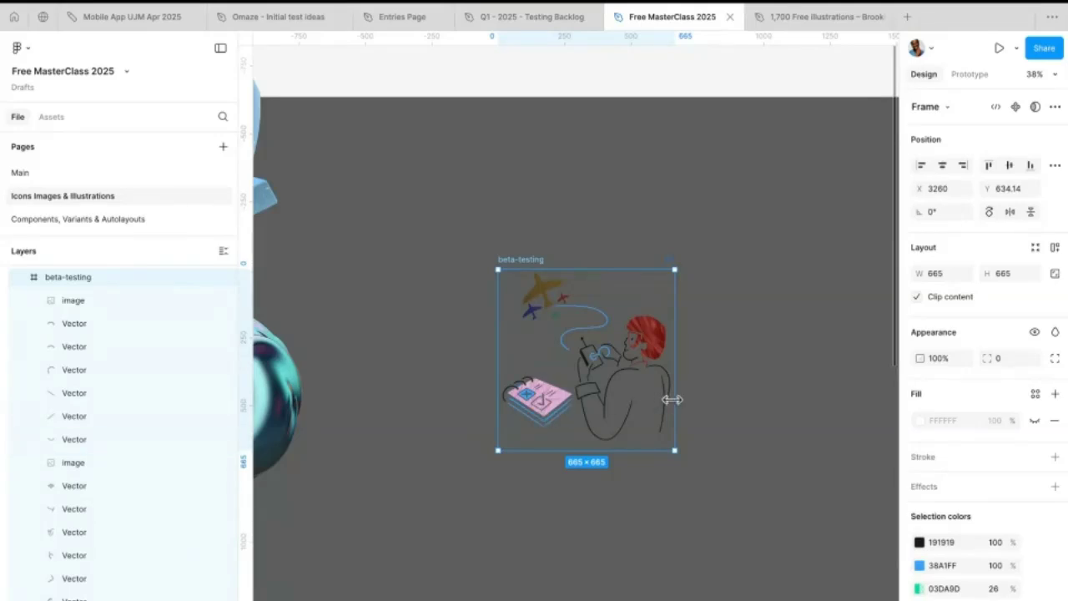
{"action": "scroll", "coordinate": [725, 344], "scroll_direction": "down", "scroll_amount": 3}
{"action": "scroll", "coordinate": [724, 345], "scroll_direction": "down", "scroll_amount": 1}
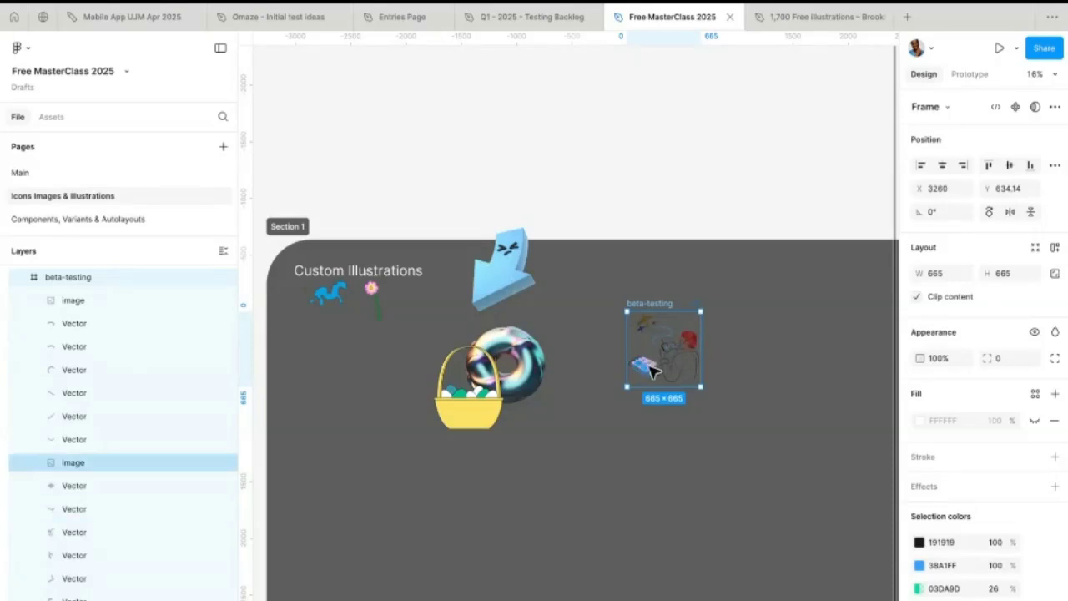
{"action": "left_click", "coordinate": [572, 431]}
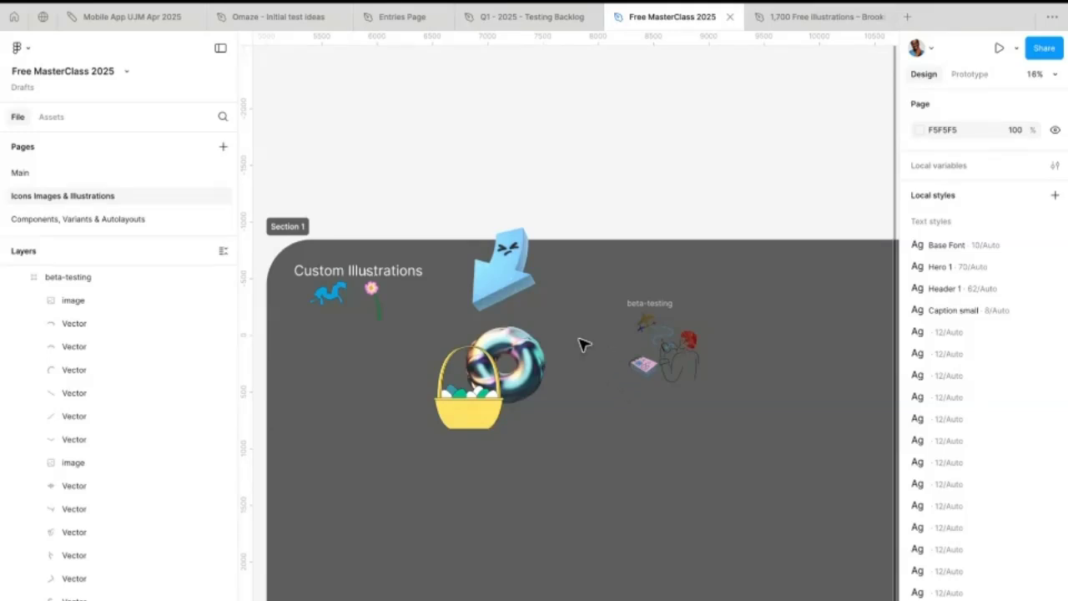
- Switch to the Figma Community, return to the illustration search results and look through the free illustration sets
{"action": "left_click", "coordinate": [42, 16]}
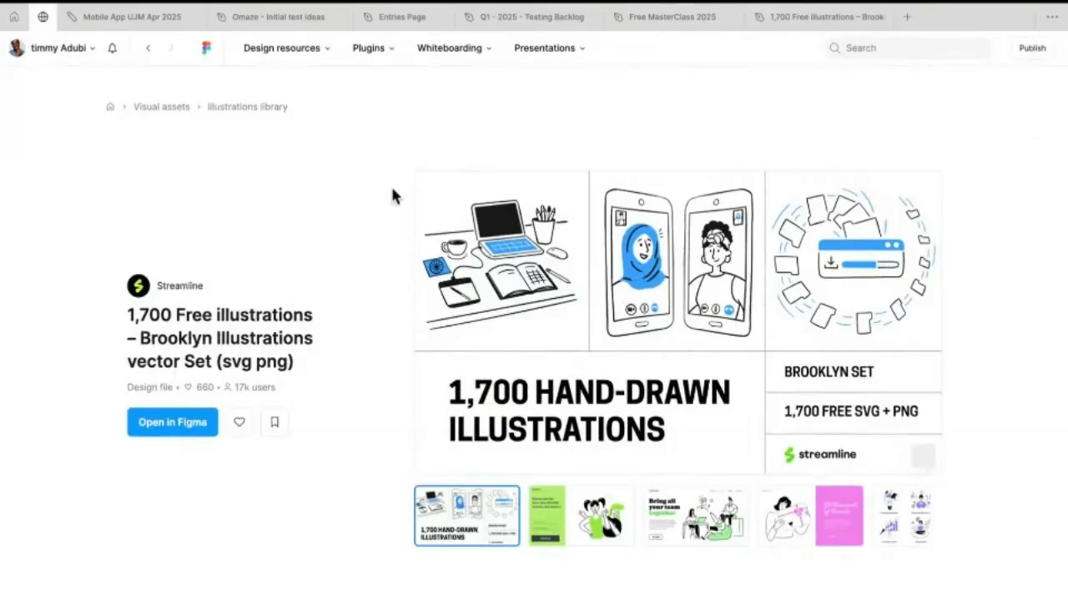
{"action": "left_click", "coordinate": [152, 47]}
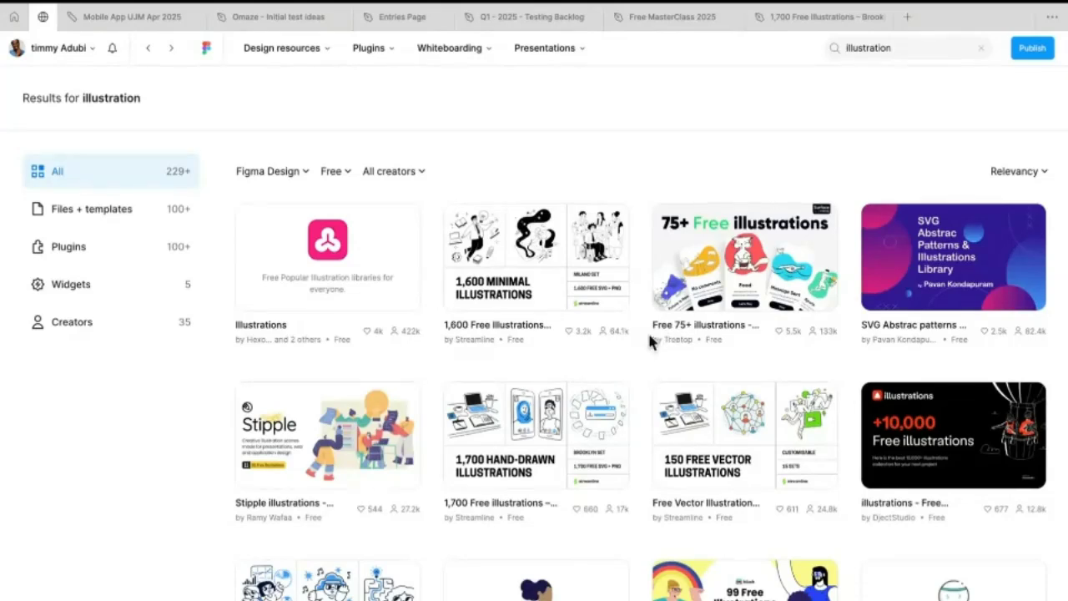
{"action": "scroll", "coordinate": [507, 505], "scroll_direction": "down", "scroll_amount": 3}
{"action": "scroll", "coordinate": [749, 425], "scroll_direction": "down", "scroll_amount": 1}
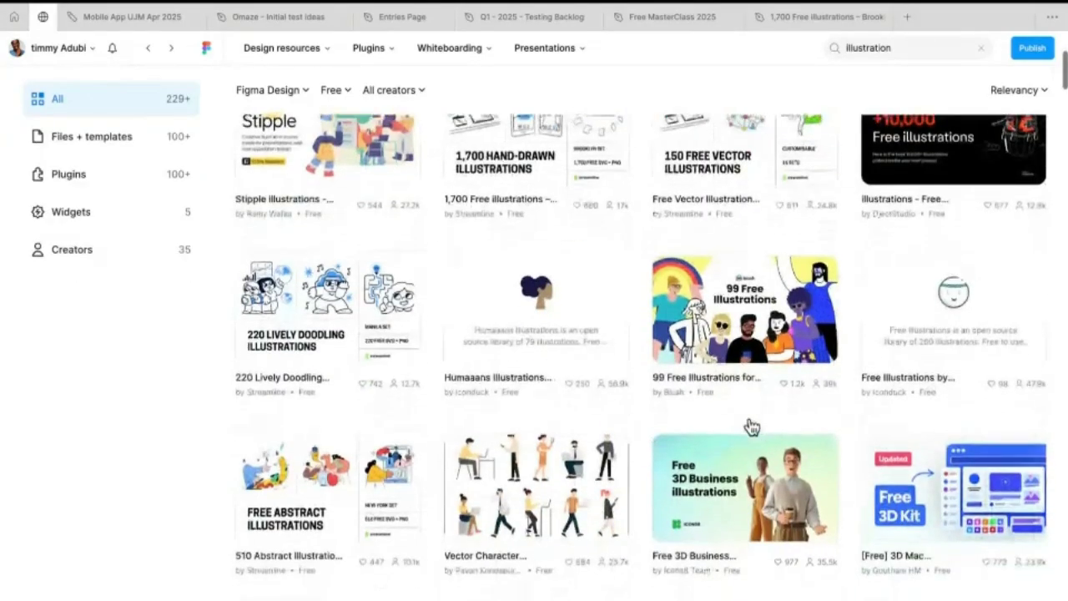